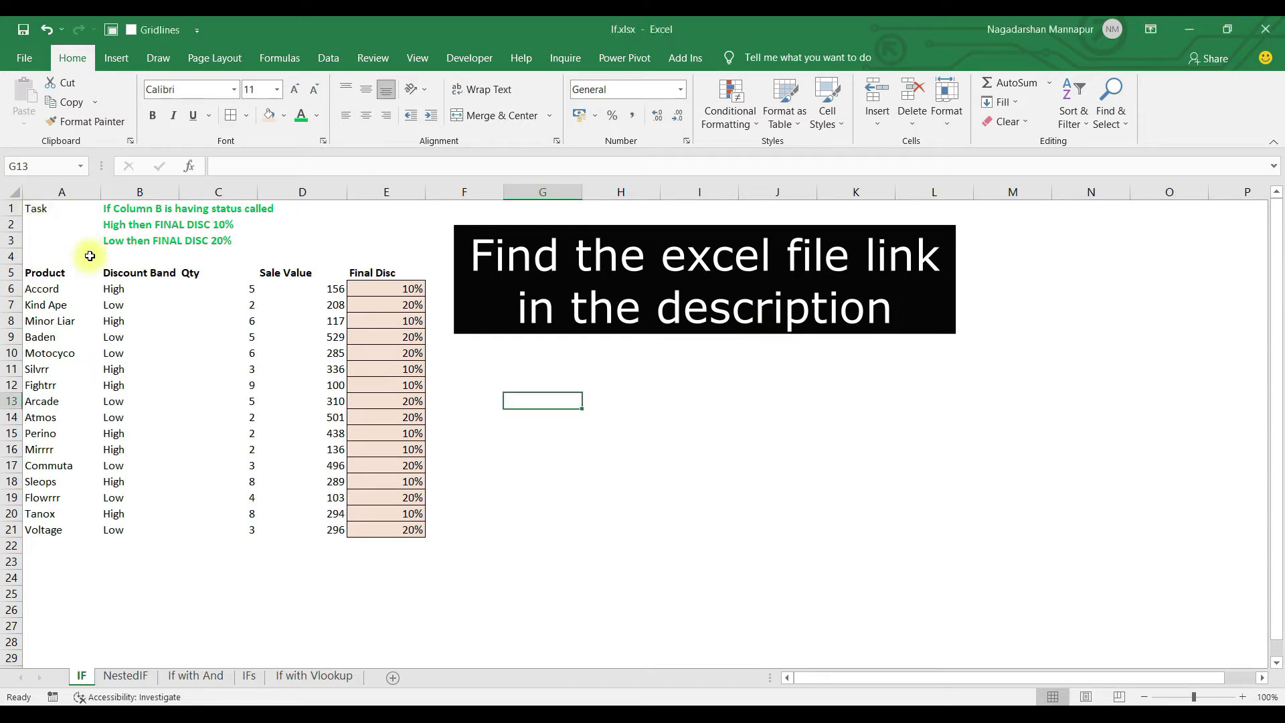
Examine the IF sheet's discount task, the Discount Band entries and the Final Disc formula in E6.
click(137, 320)
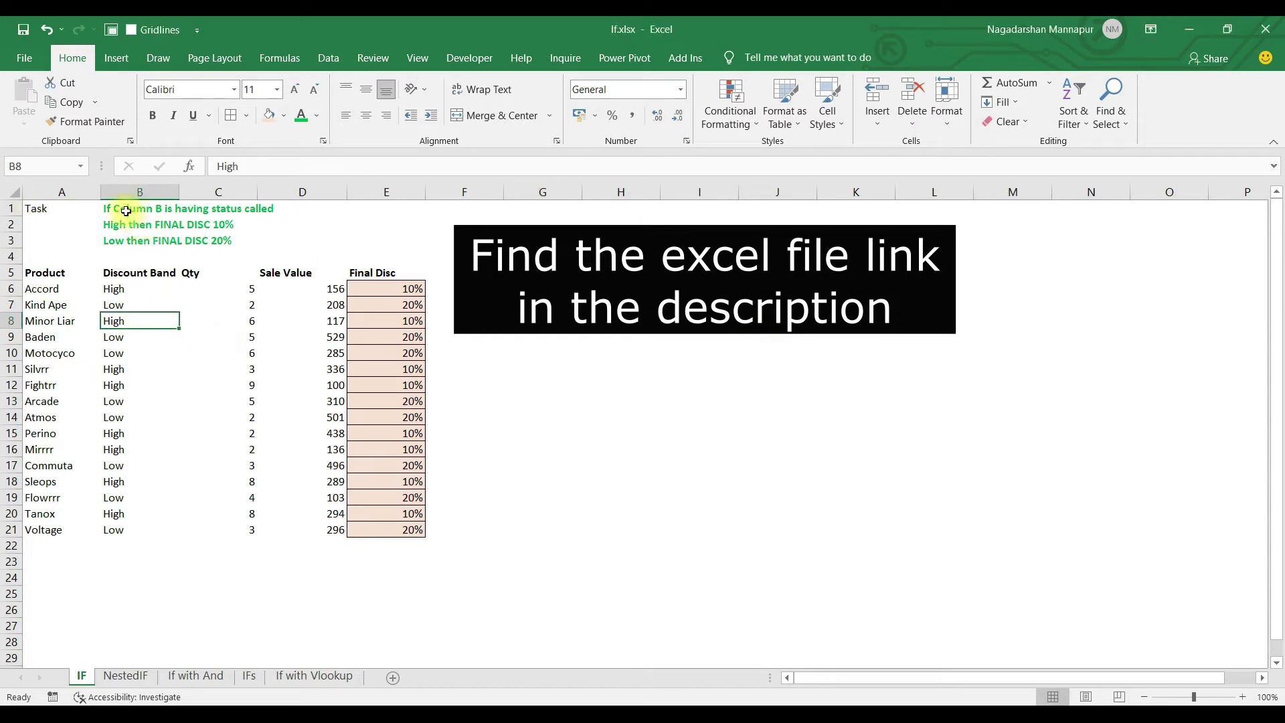
click(161, 208)
drag(138, 287, 138, 369)
click(388, 288)
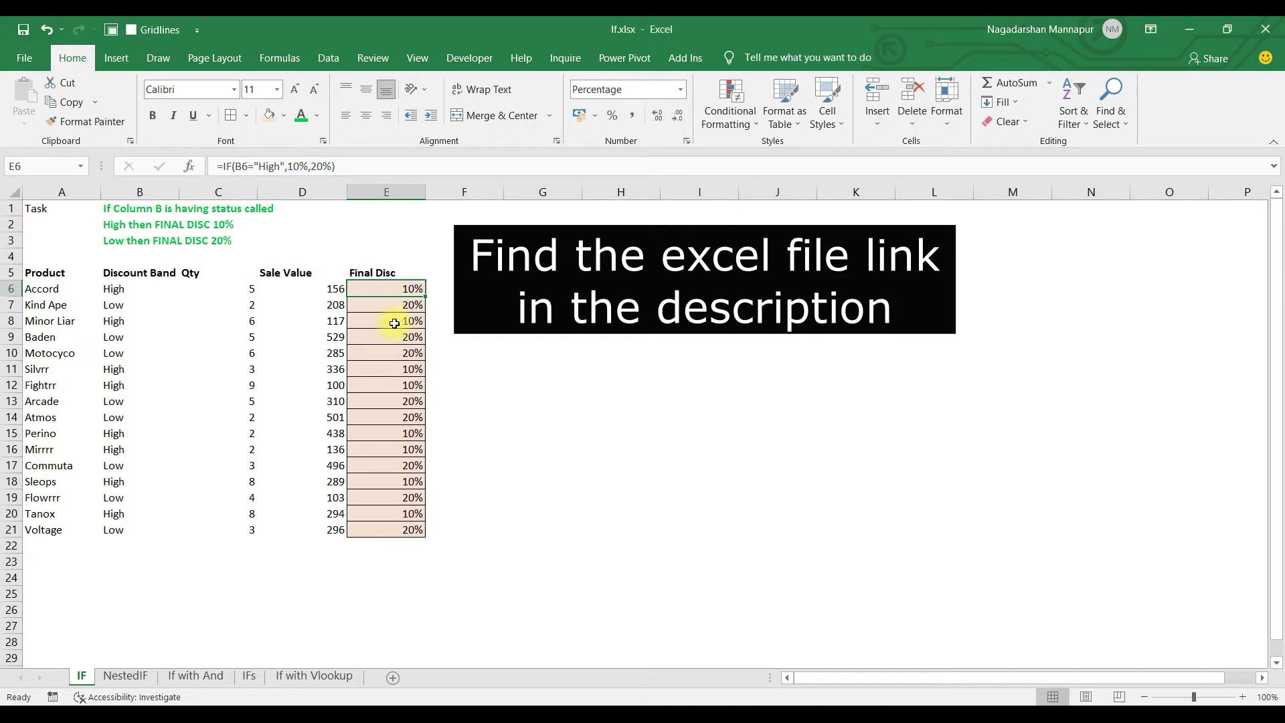
click(391, 303)
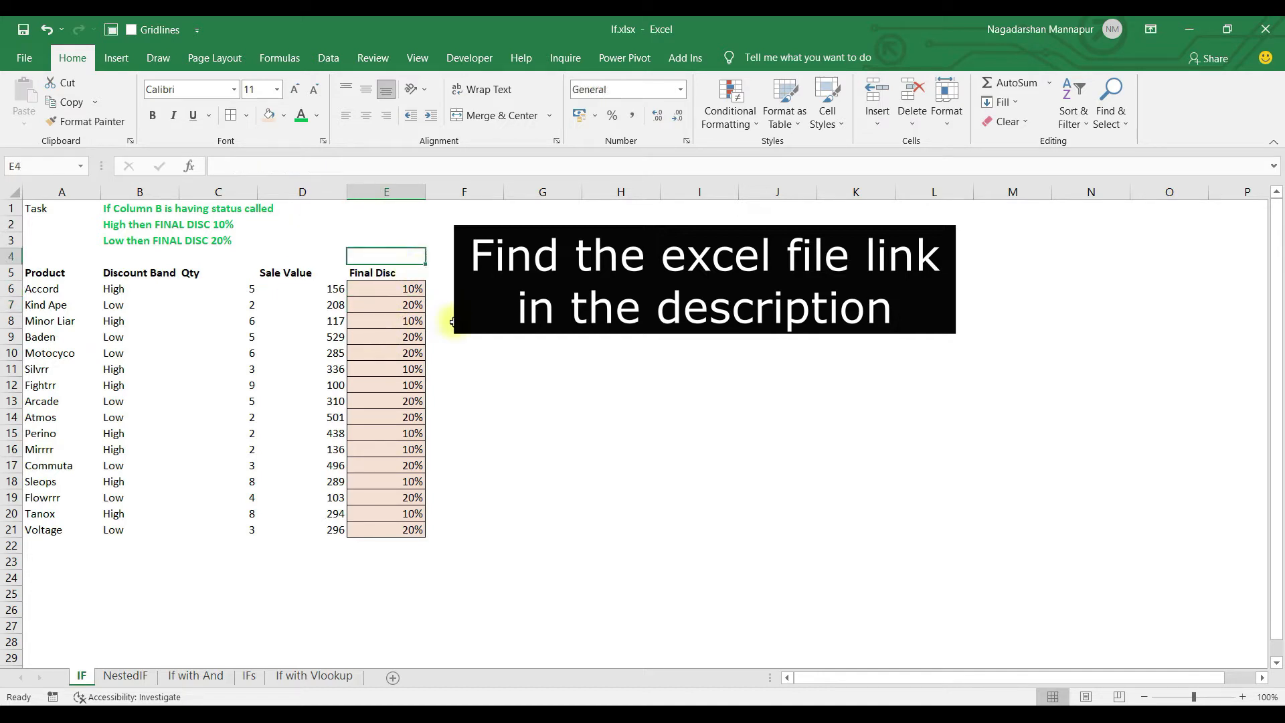
Open the NestedIF sheet and examine its three discount rules for High, Low and None and the Final Disc column.
click(125, 676)
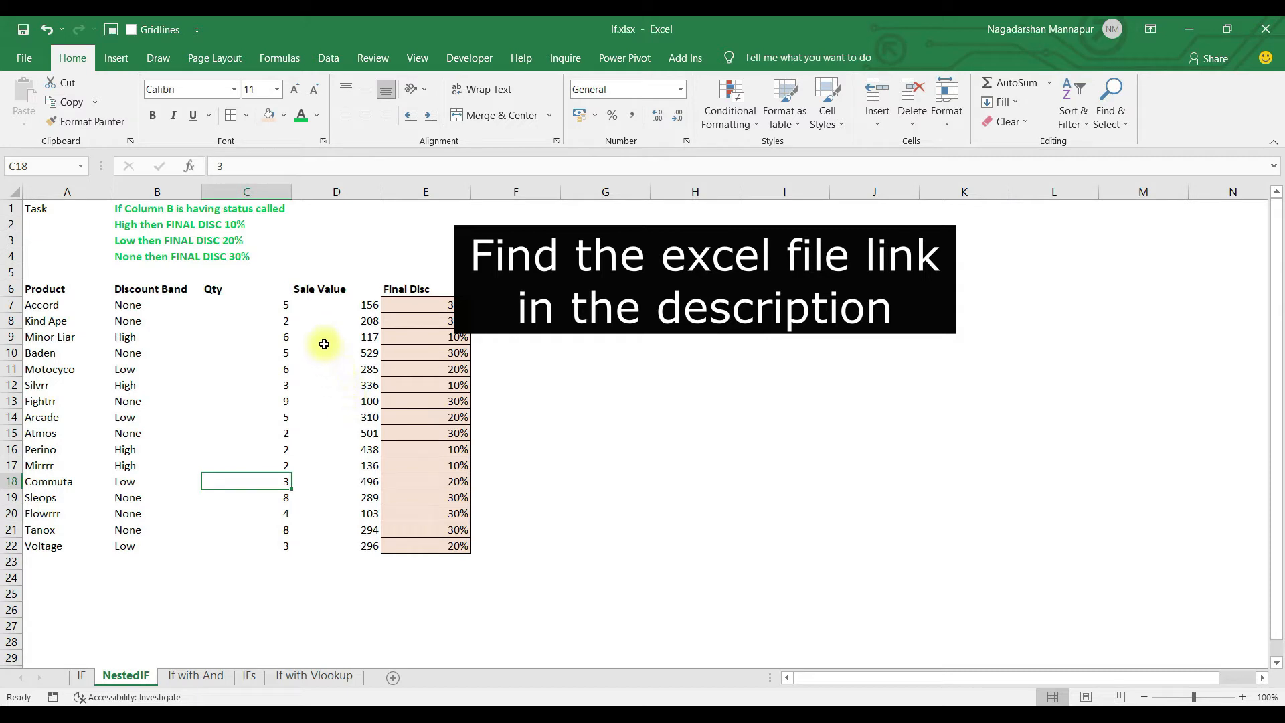
click(315, 306)
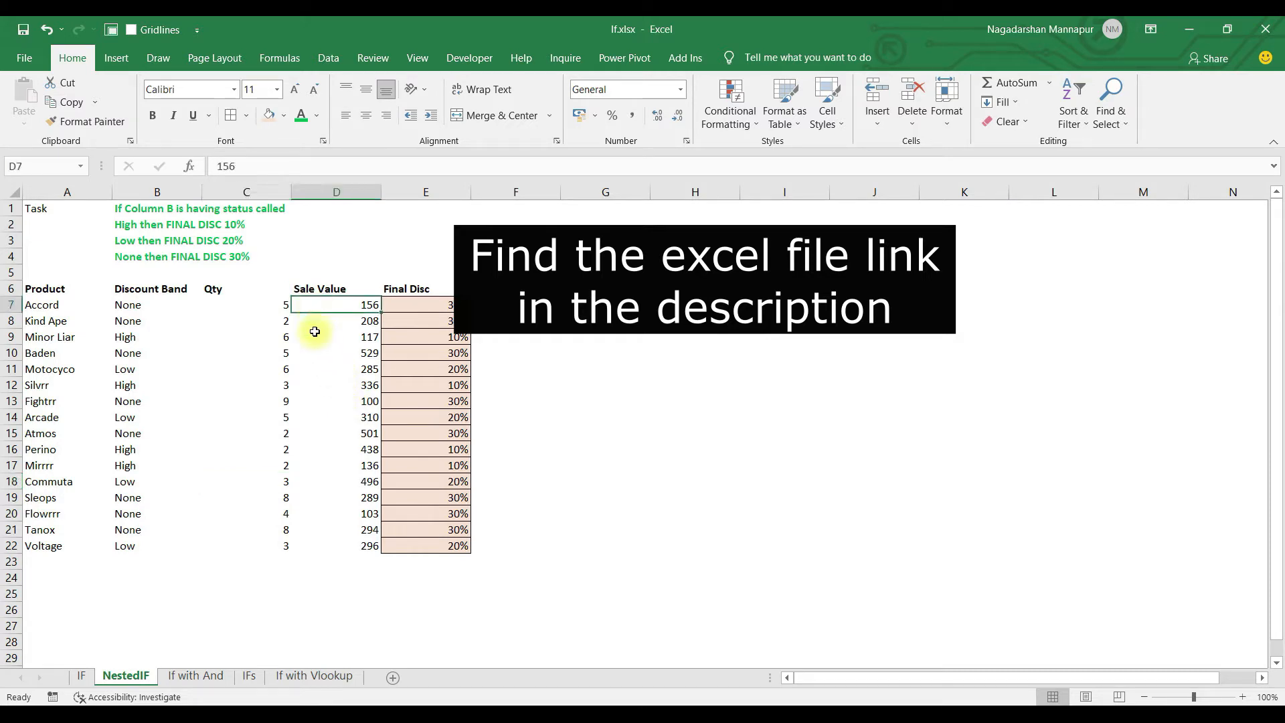
click(416, 304)
drag(139, 224, 139, 257)
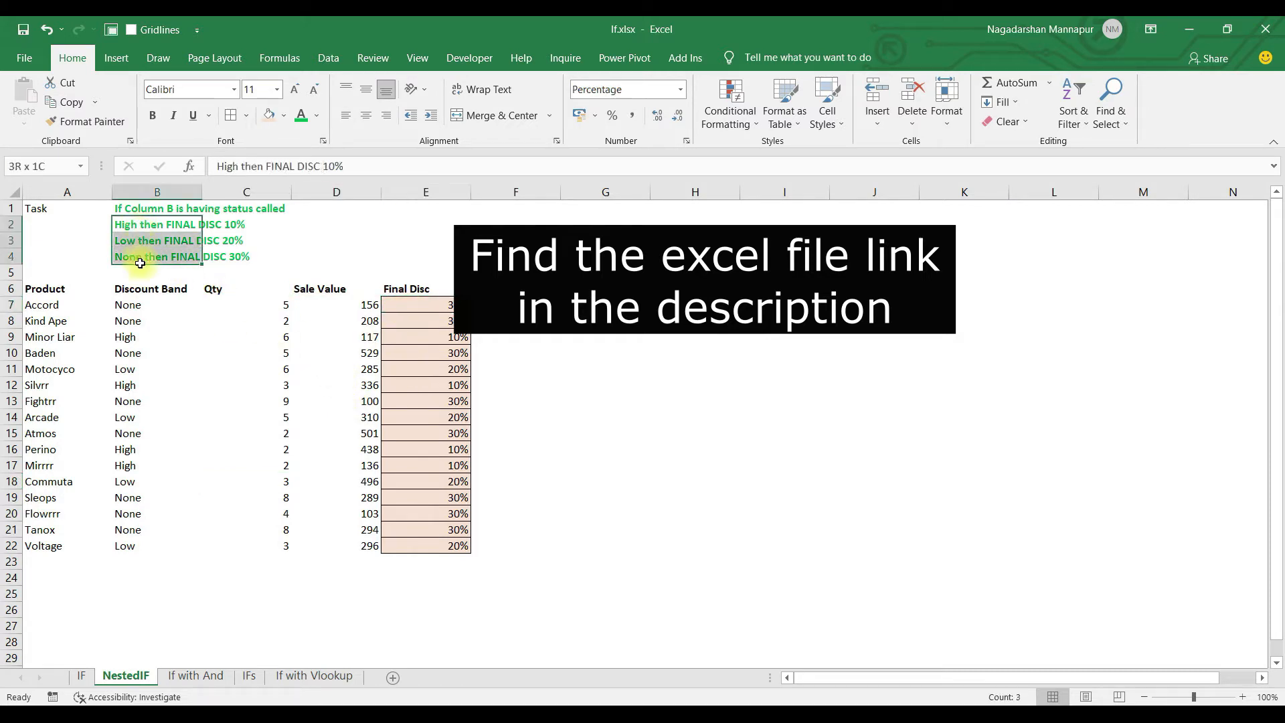
click(509, 305)
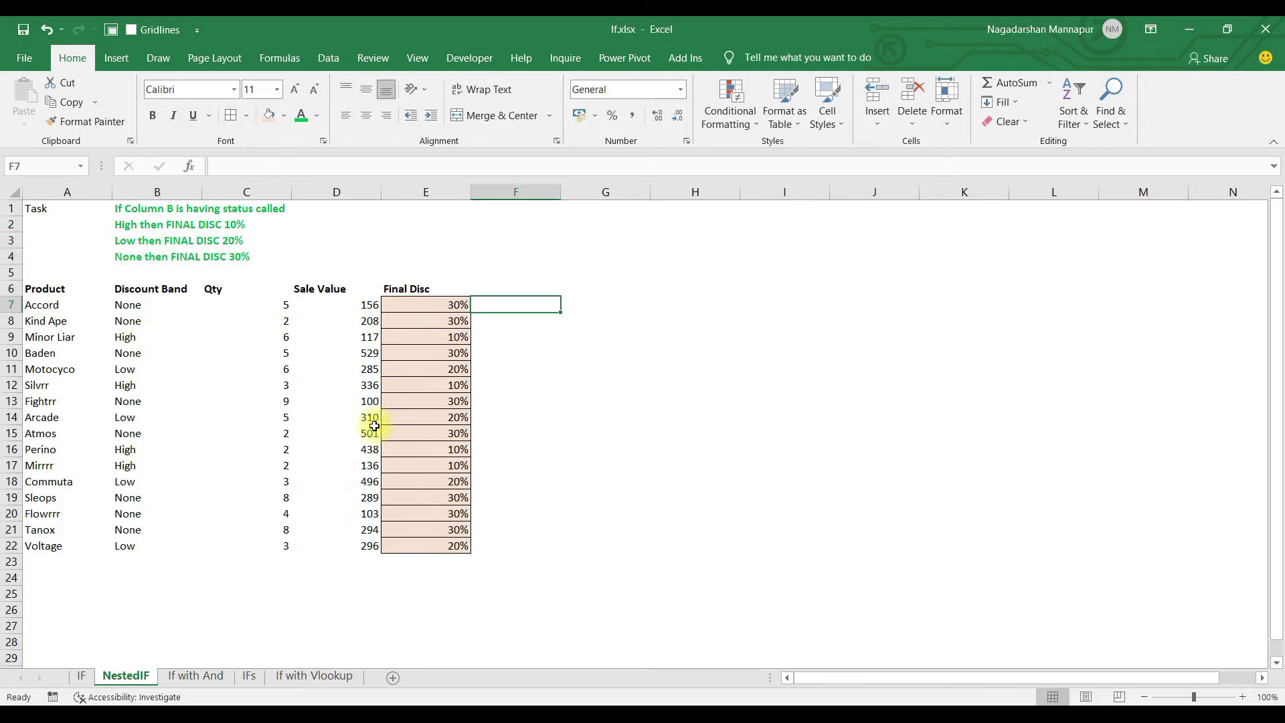
Open the If with And sheet and examine its Sale Value, status flag and emoji columns.
click(199, 678)
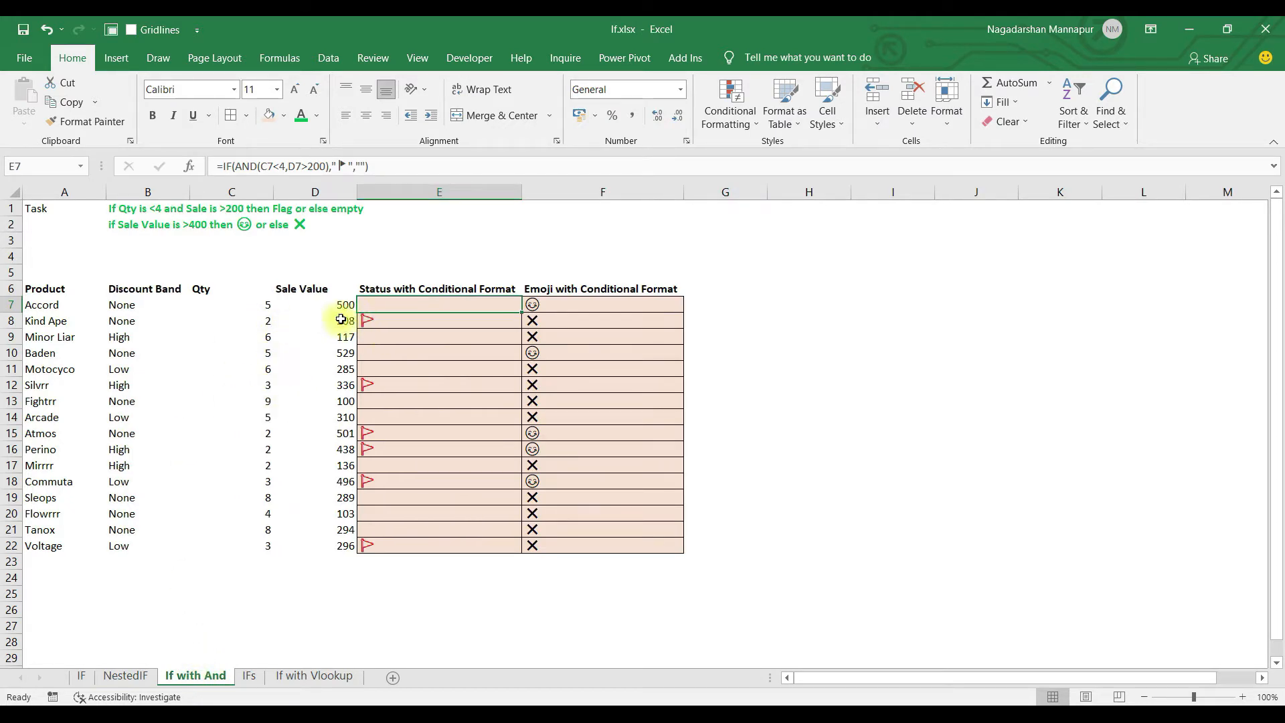
click(308, 319)
drag(535, 308, 536, 401)
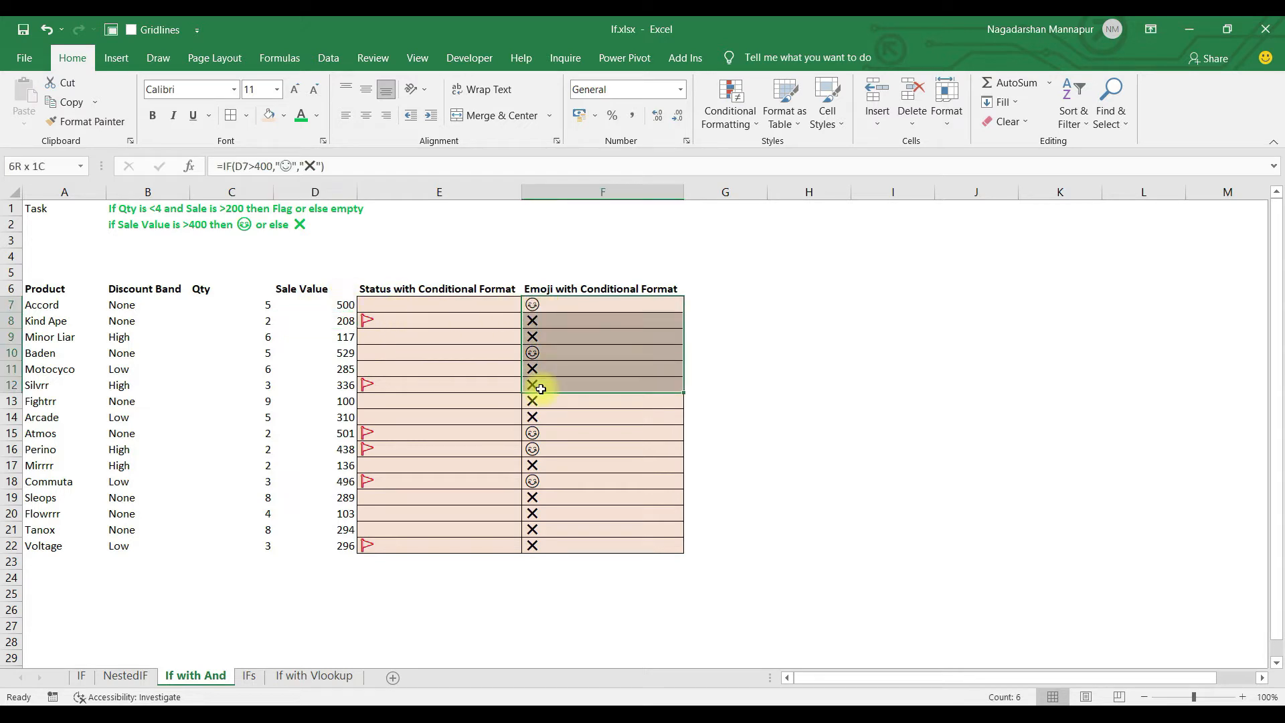
drag(375, 307, 378, 419)
click(323, 305)
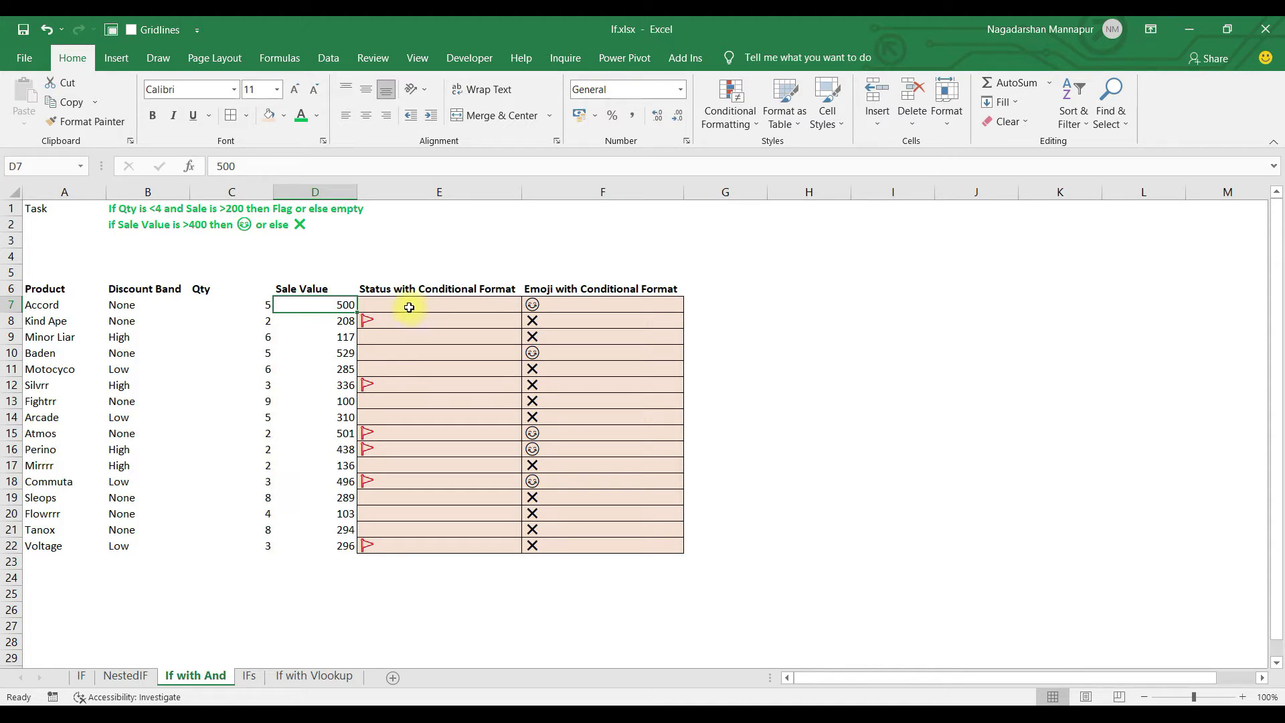
Open the IFs sheet and examine the Status formula in C7.
click(253, 677)
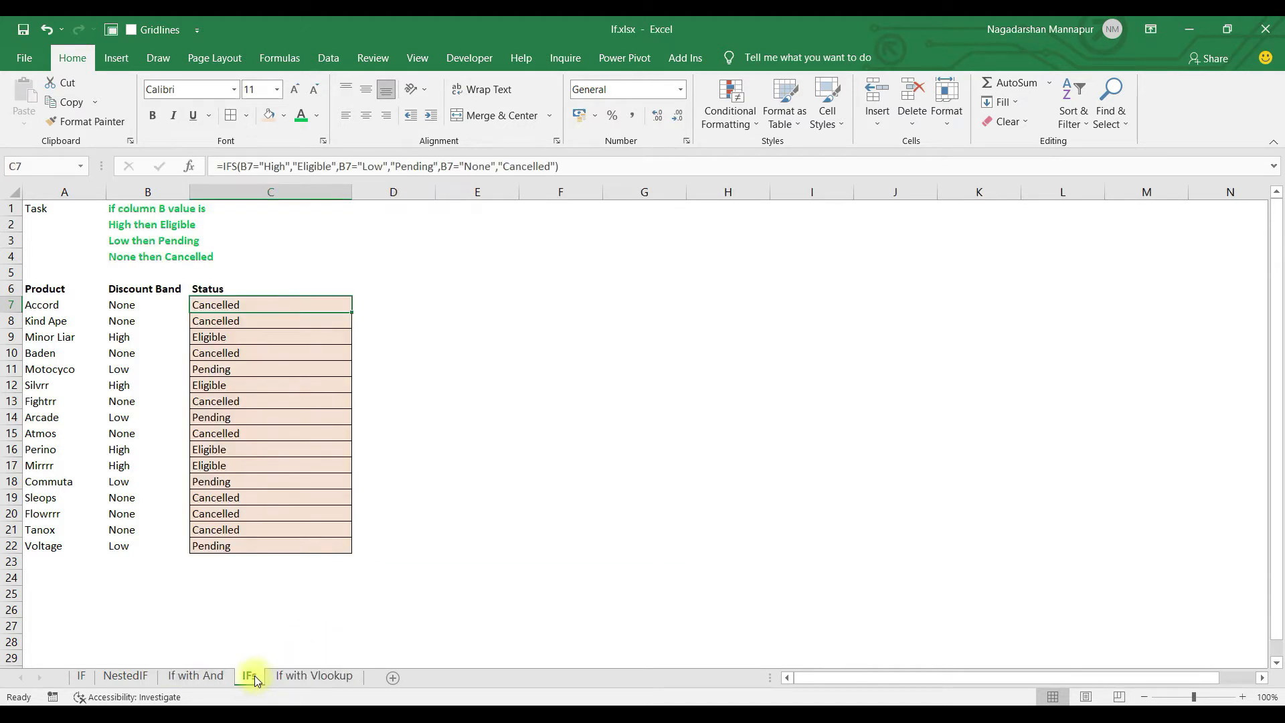
click(405, 322)
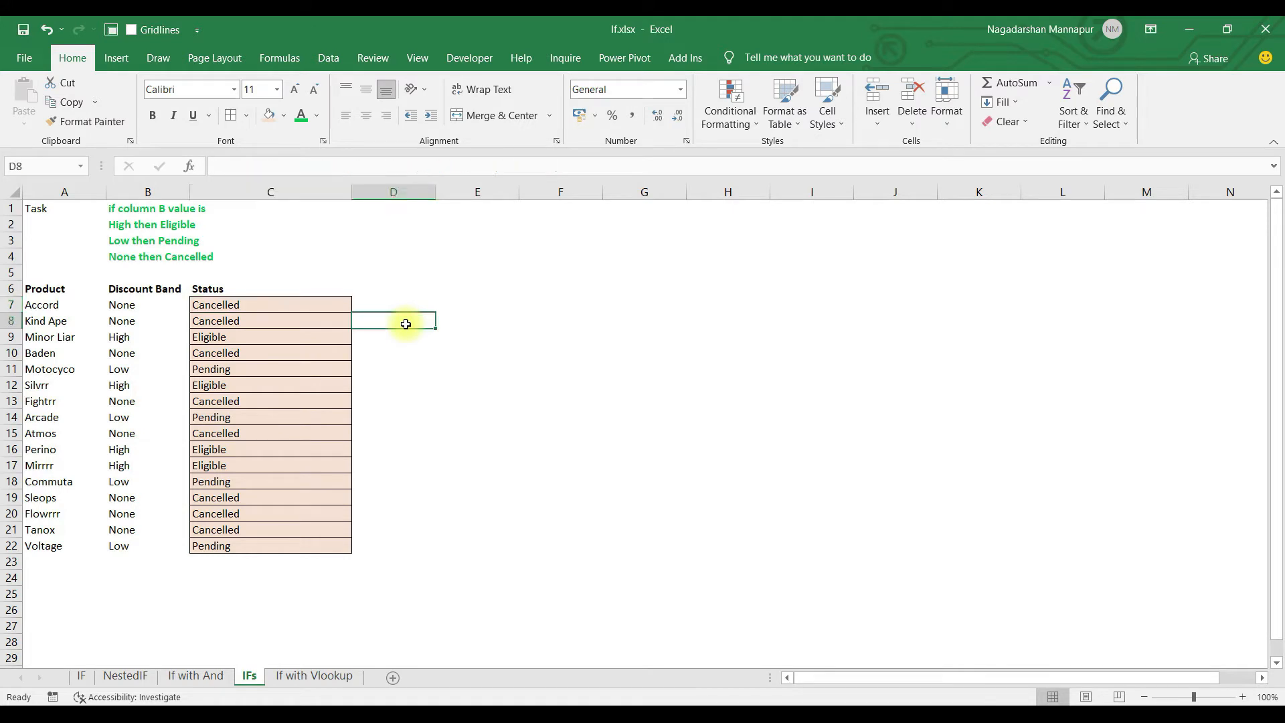
click(272, 305)
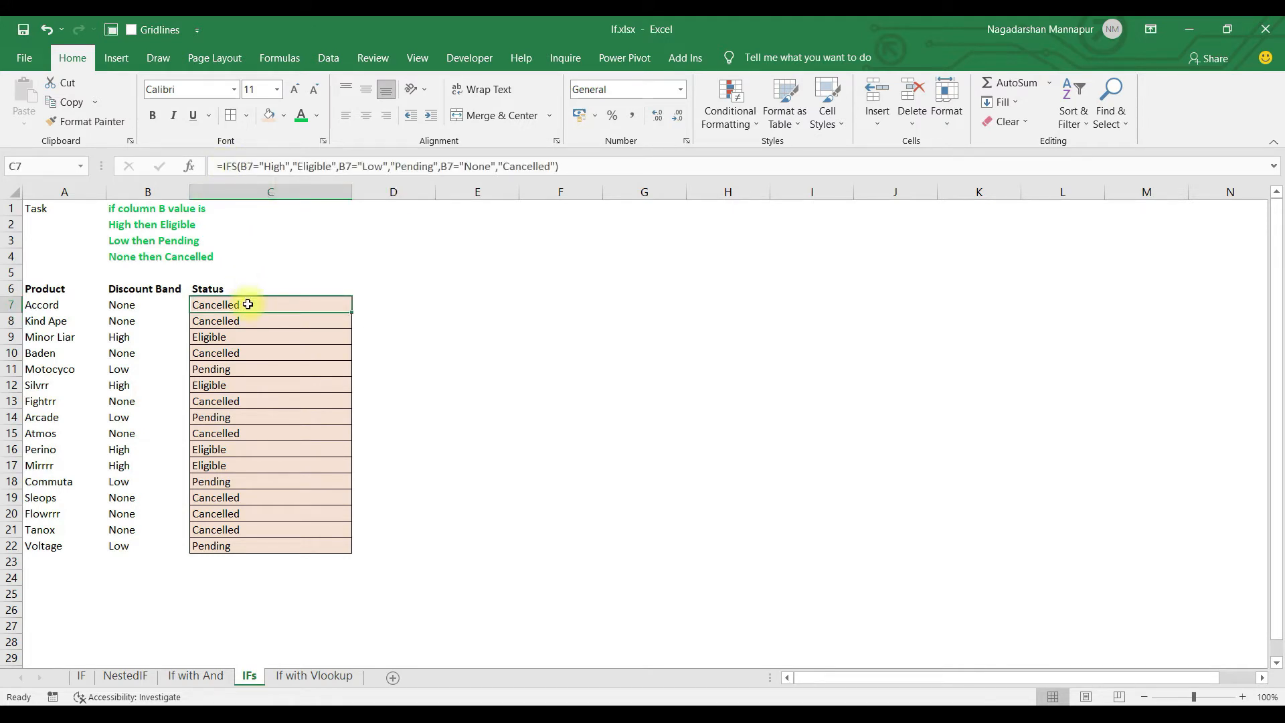
click(399, 301)
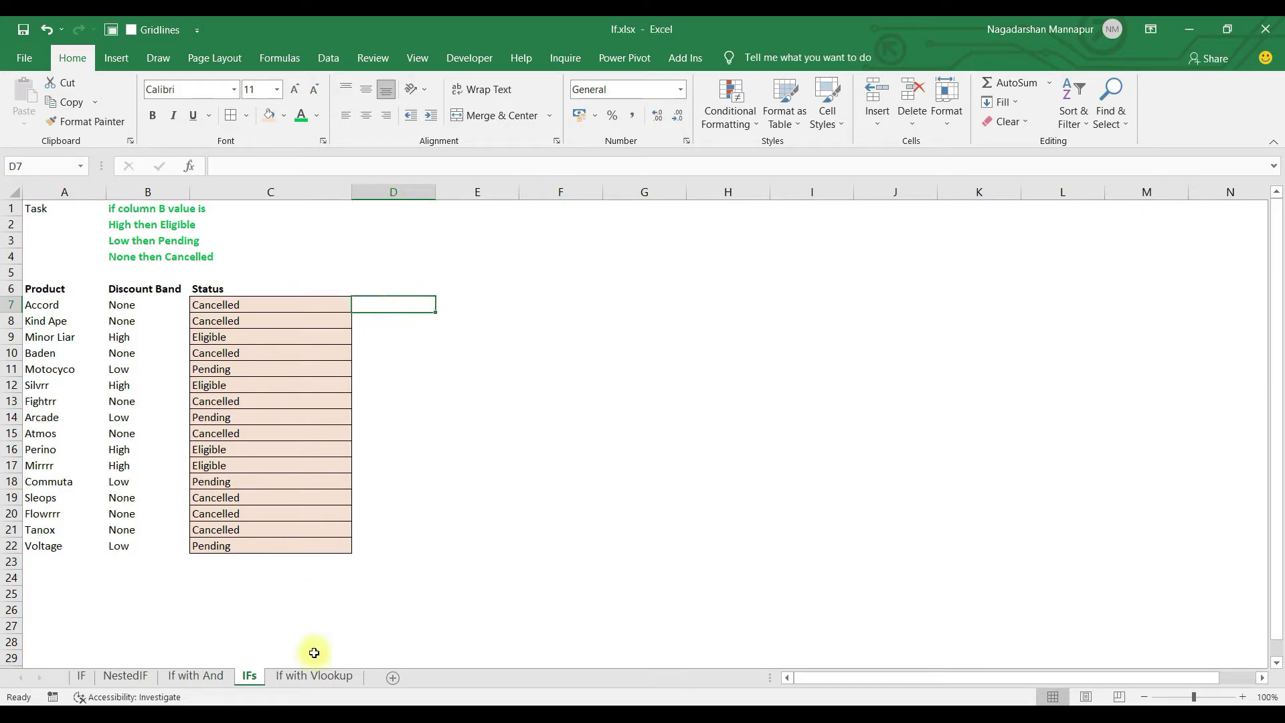
Open the If with Vlookup sheet and examine the target, sale value, grade and incentive data.
click(316, 680)
click(382, 321)
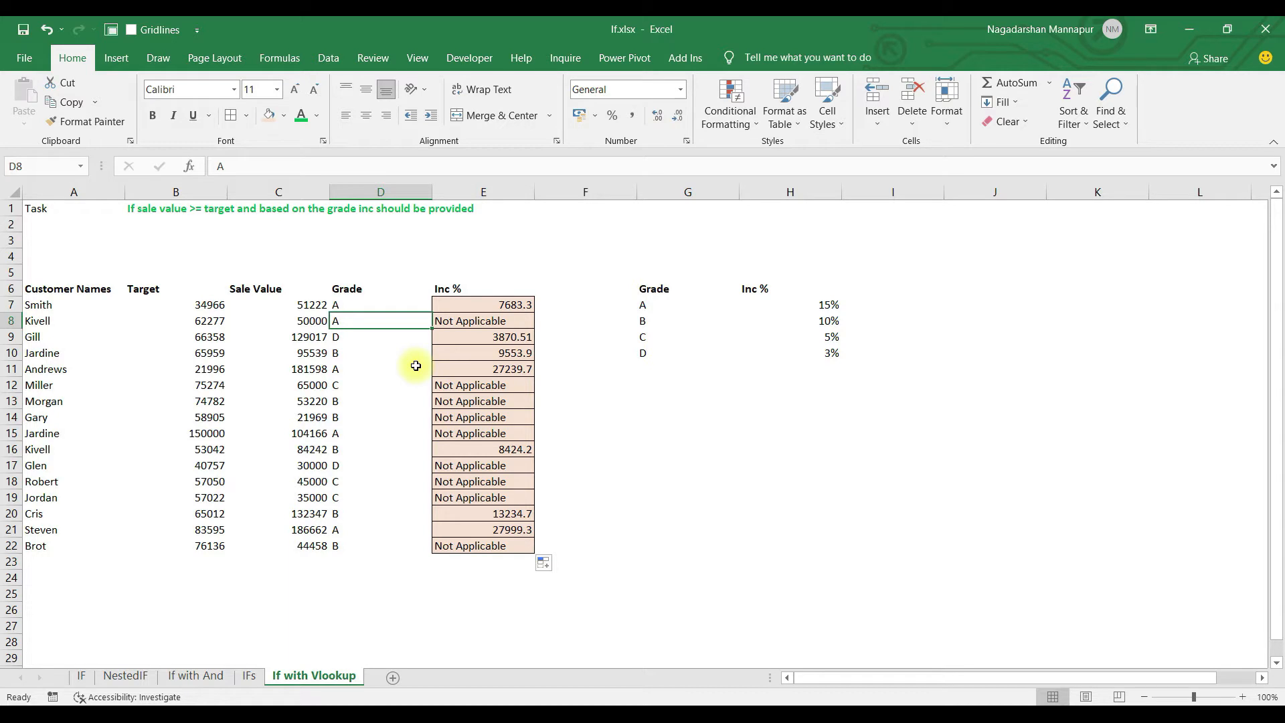
drag(211, 304, 710, 539)
click(382, 323)
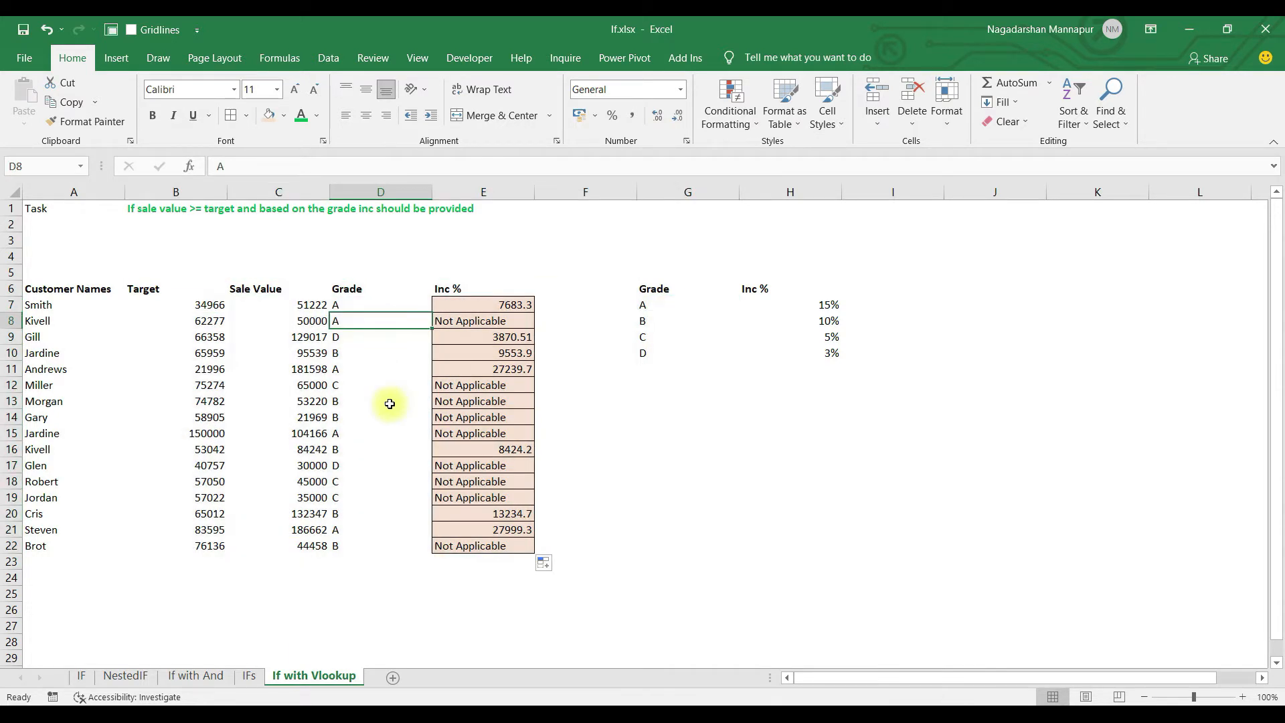
Return to the IF sheet and review the Product, Discount Band, Qty and Sale Value columns and the empty Final Disc column.
click(83, 675)
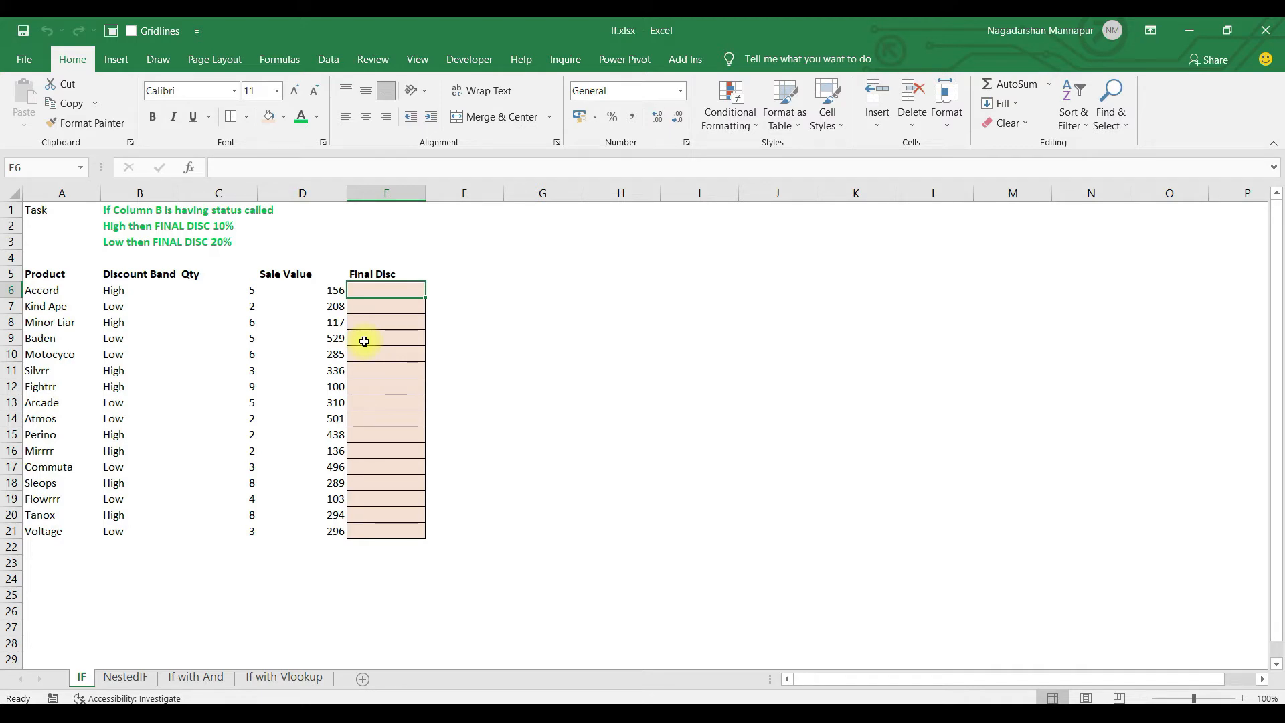
click(173, 309)
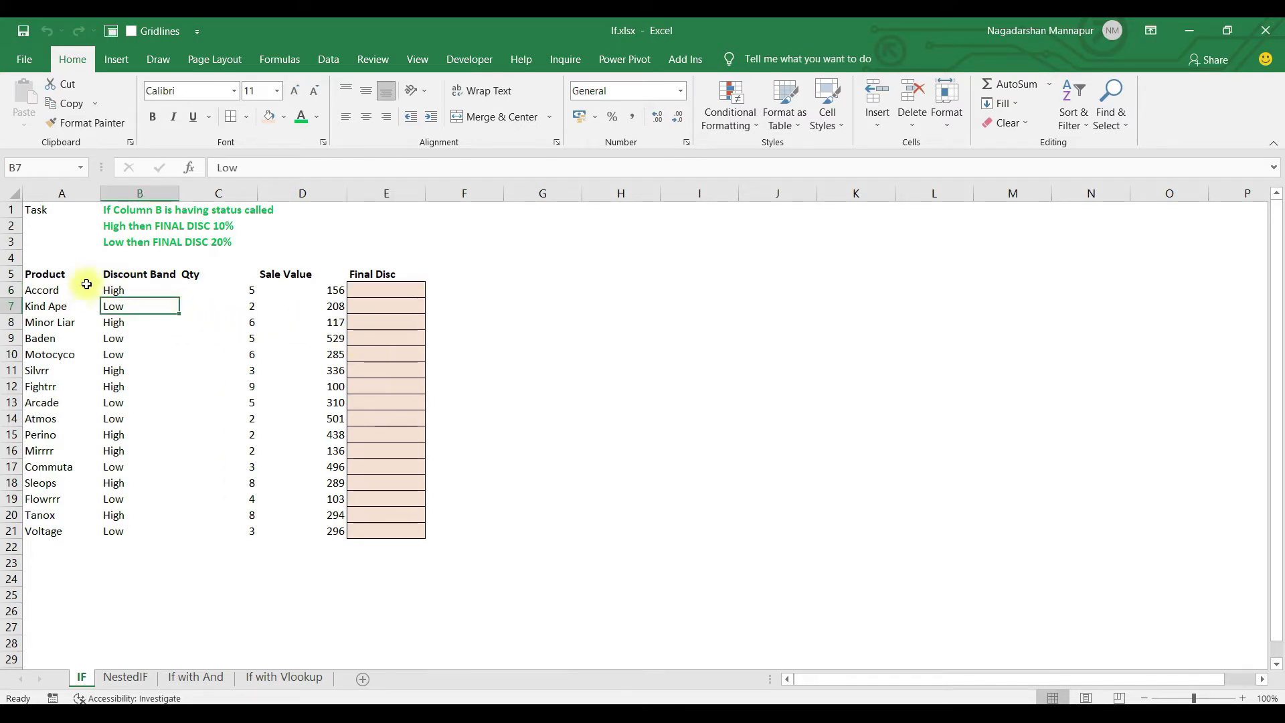
click(79, 193)
click(149, 193)
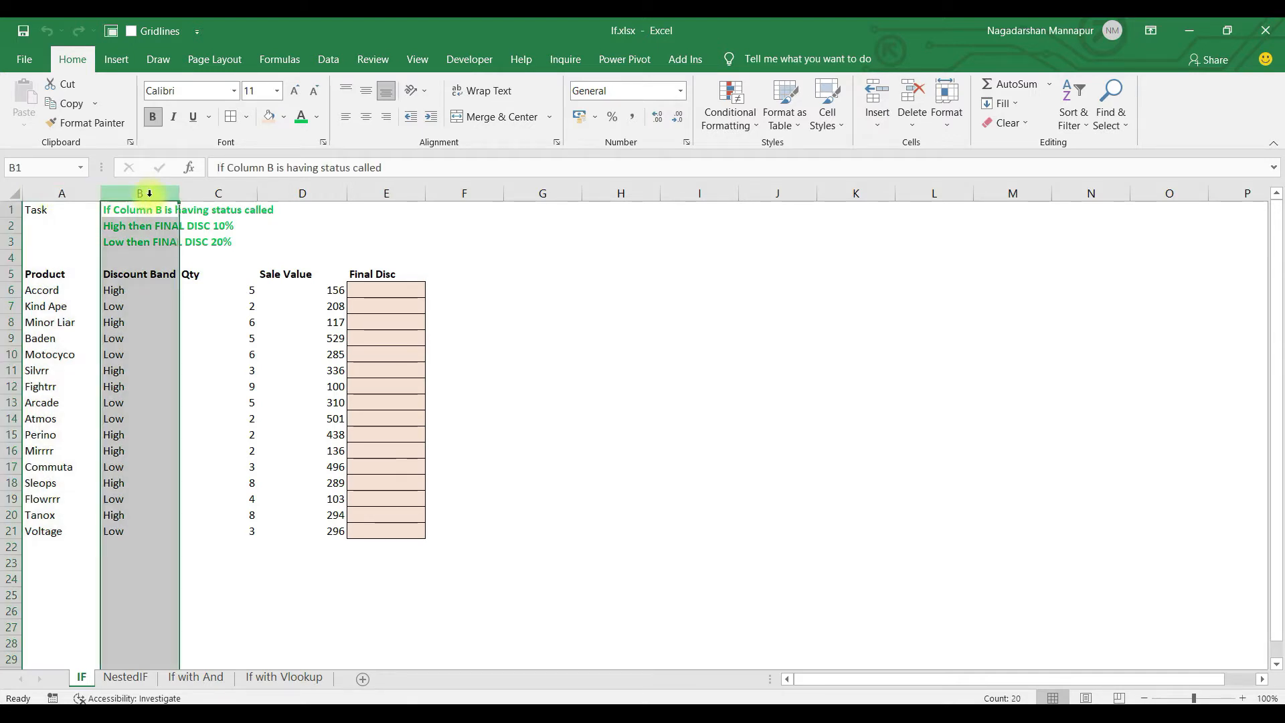
click(211, 194)
click(298, 193)
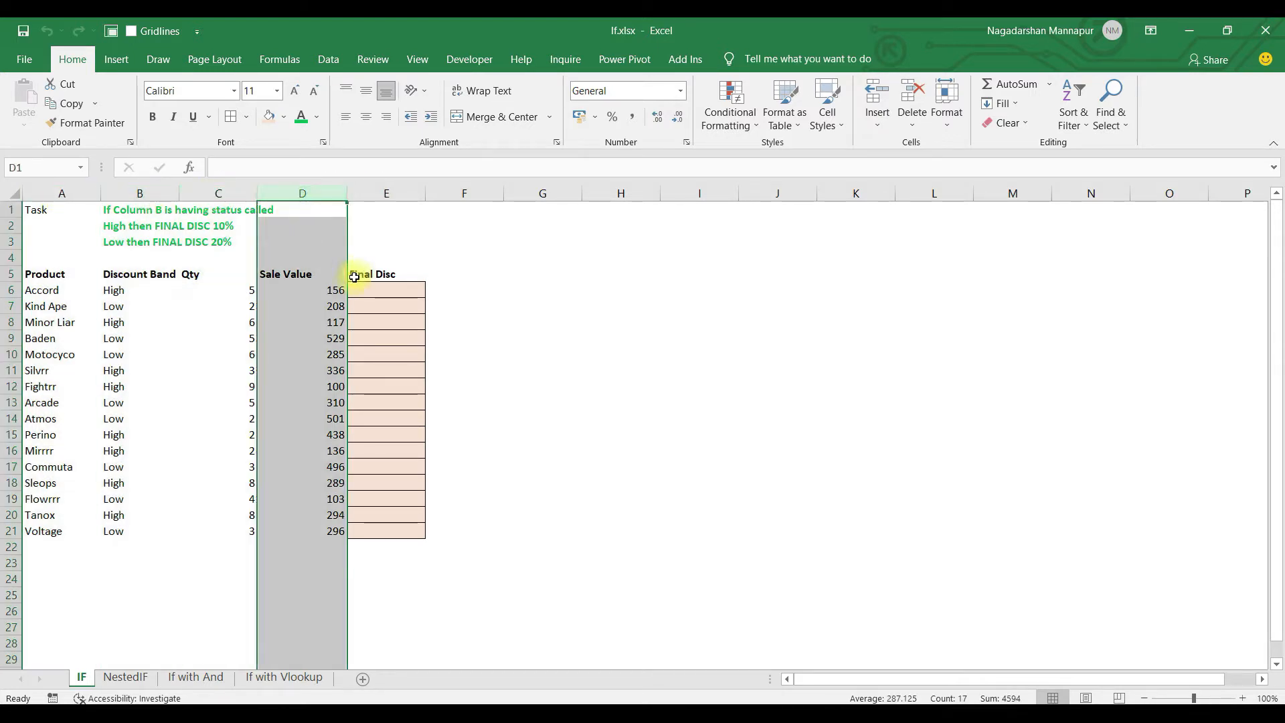
click(371, 290)
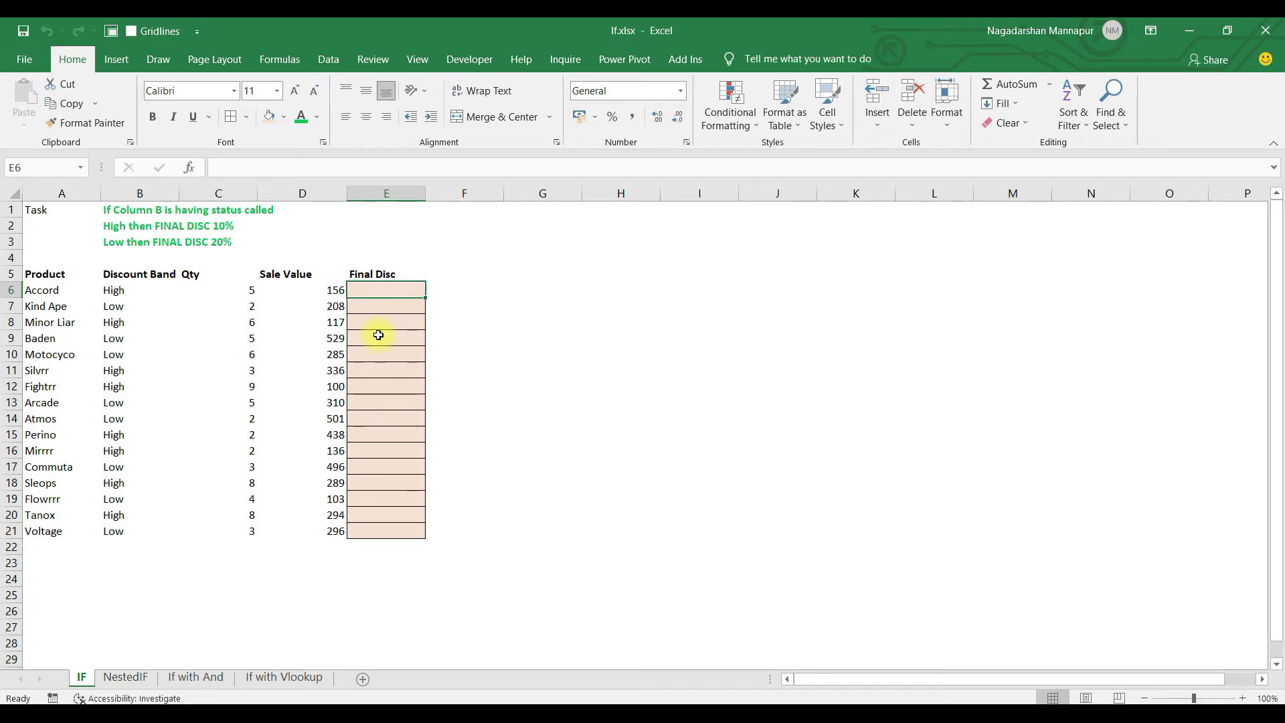
Review the task rules in B1:B3 that assign a final discount to the High and Low bands.
click(118, 211)
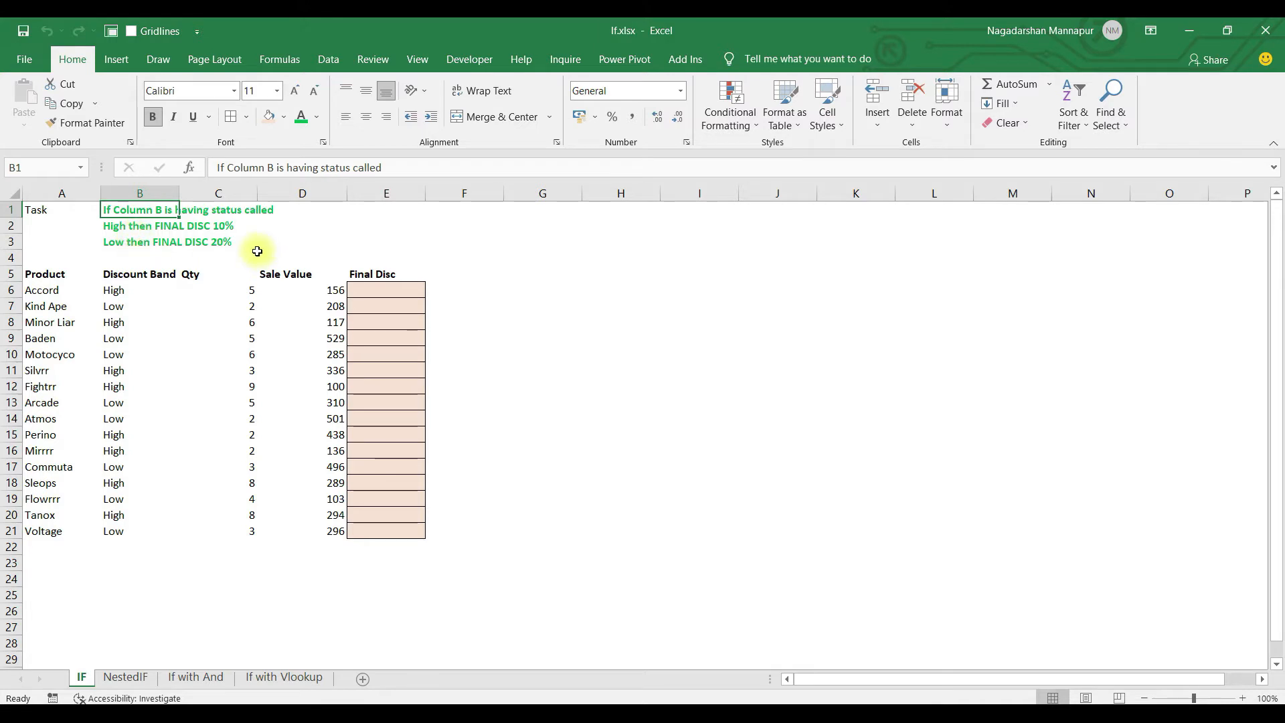
click(112, 228)
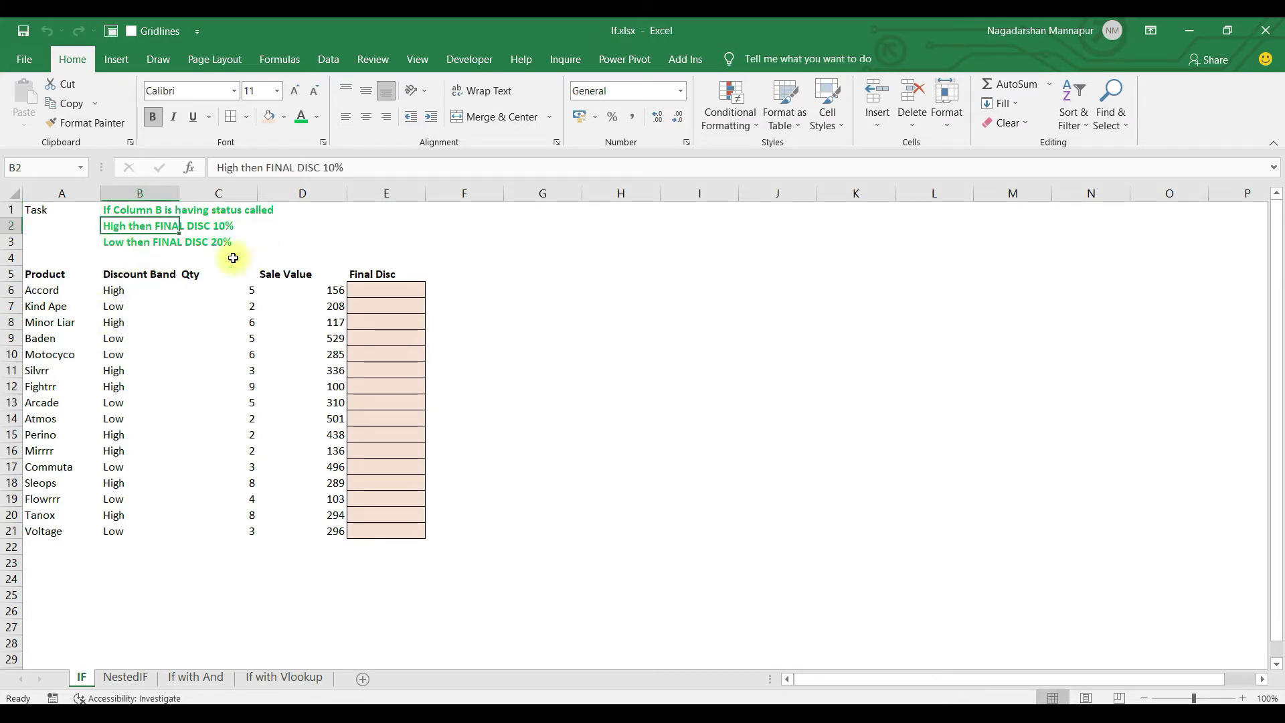
click(372, 294)
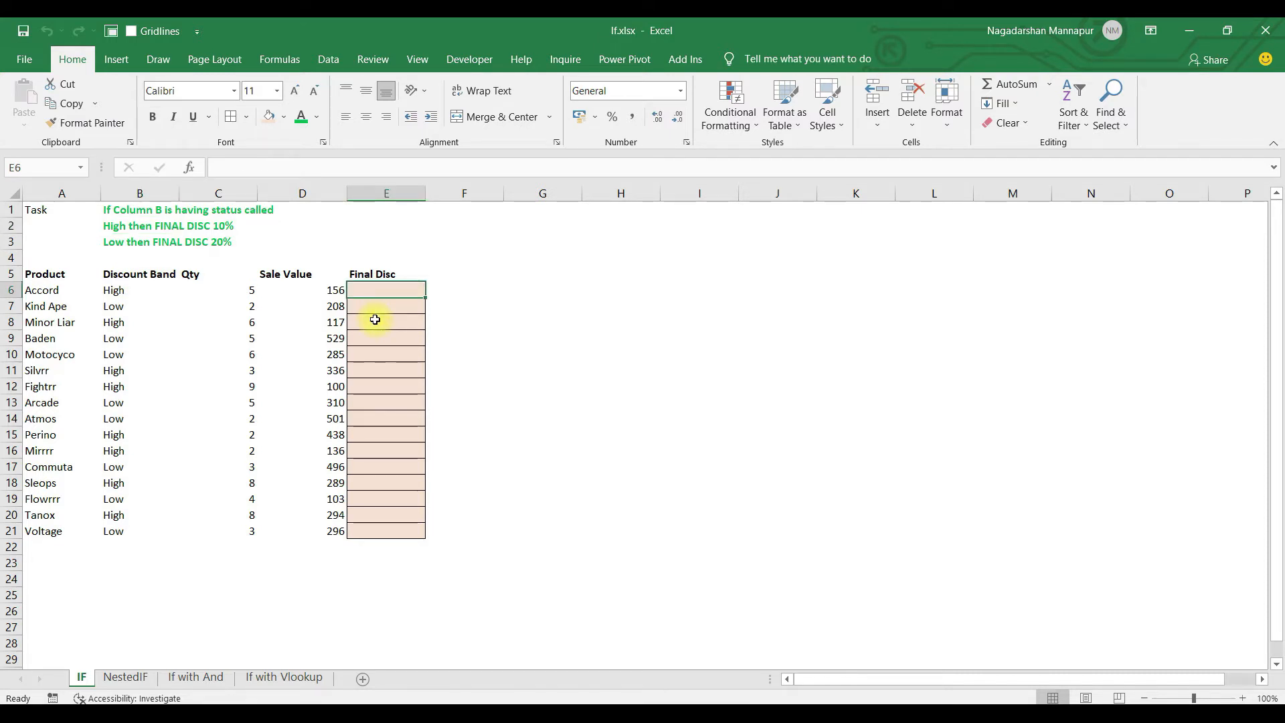
click(118, 243)
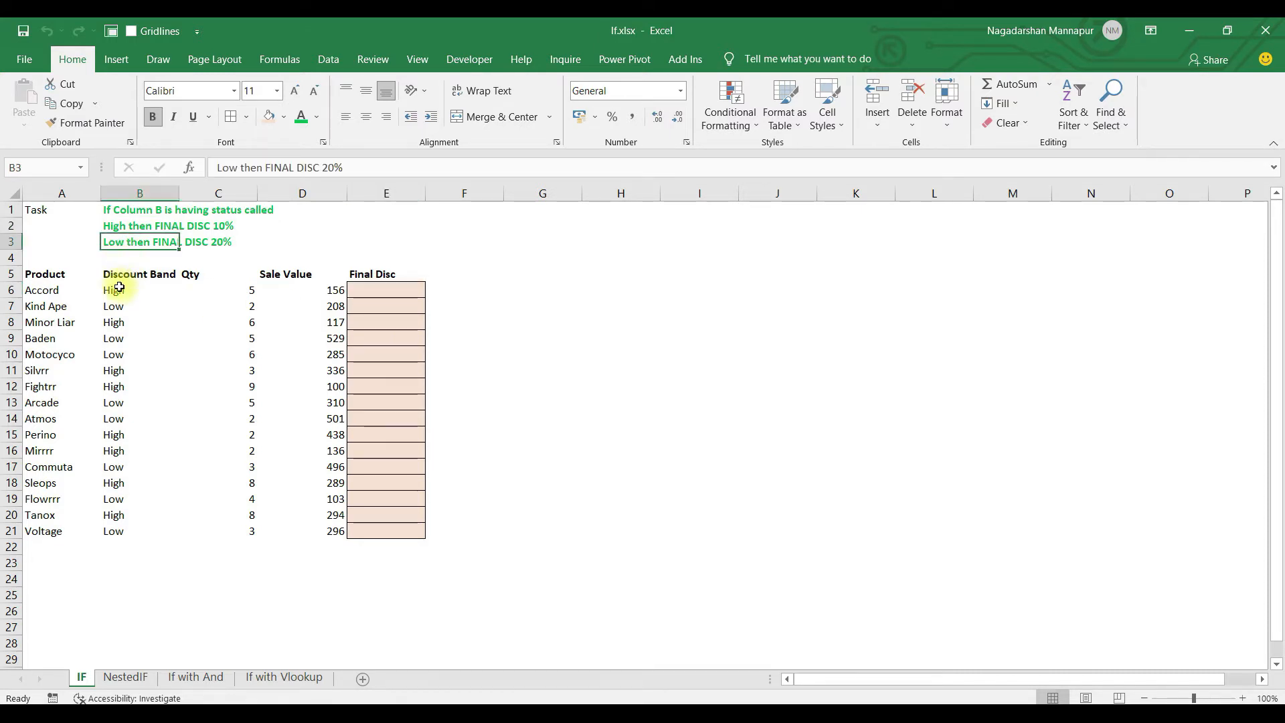
Enter the formula =IF(B6="High",10%,20%) in Final Disc cell E6.
click(377, 295)
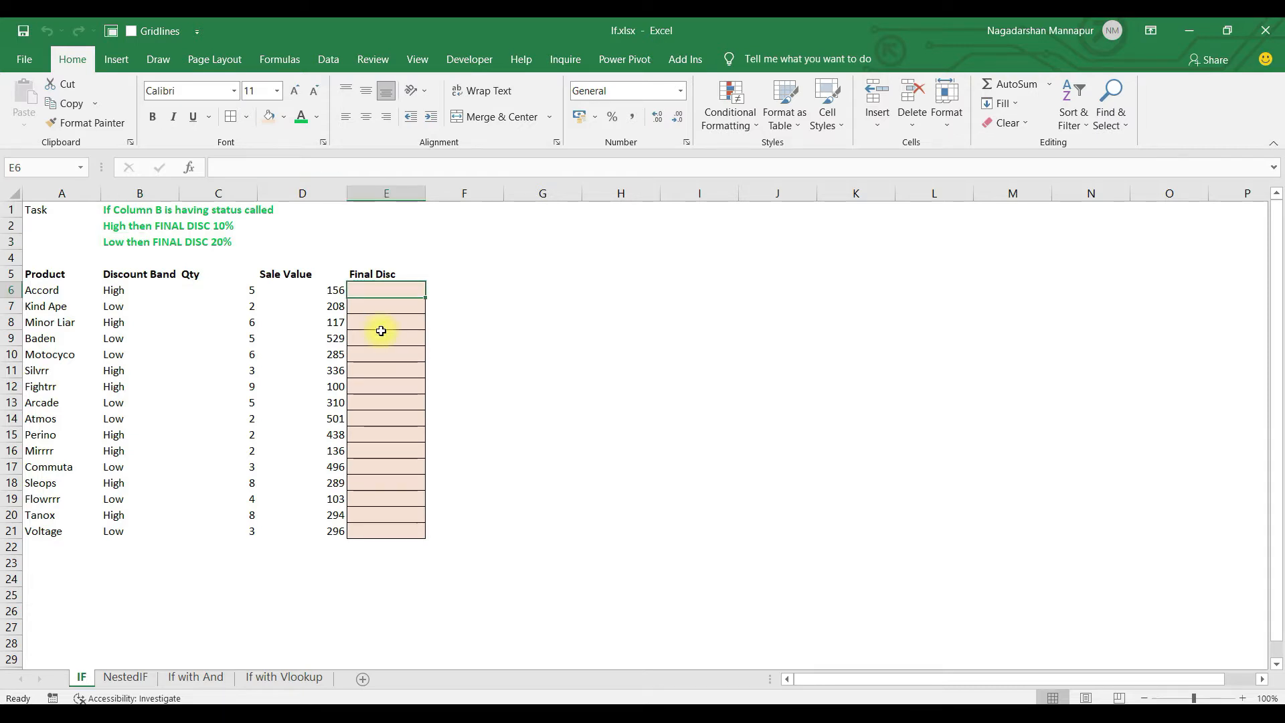
text(=if)
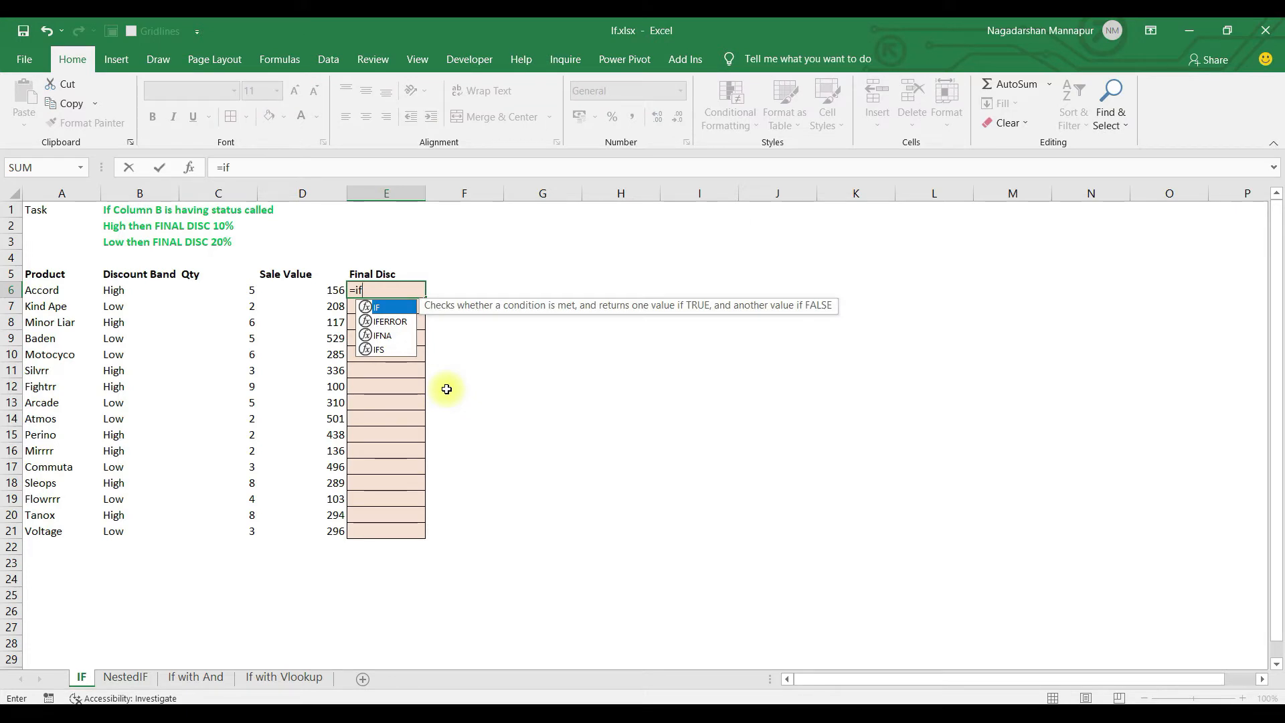
key(Tab)
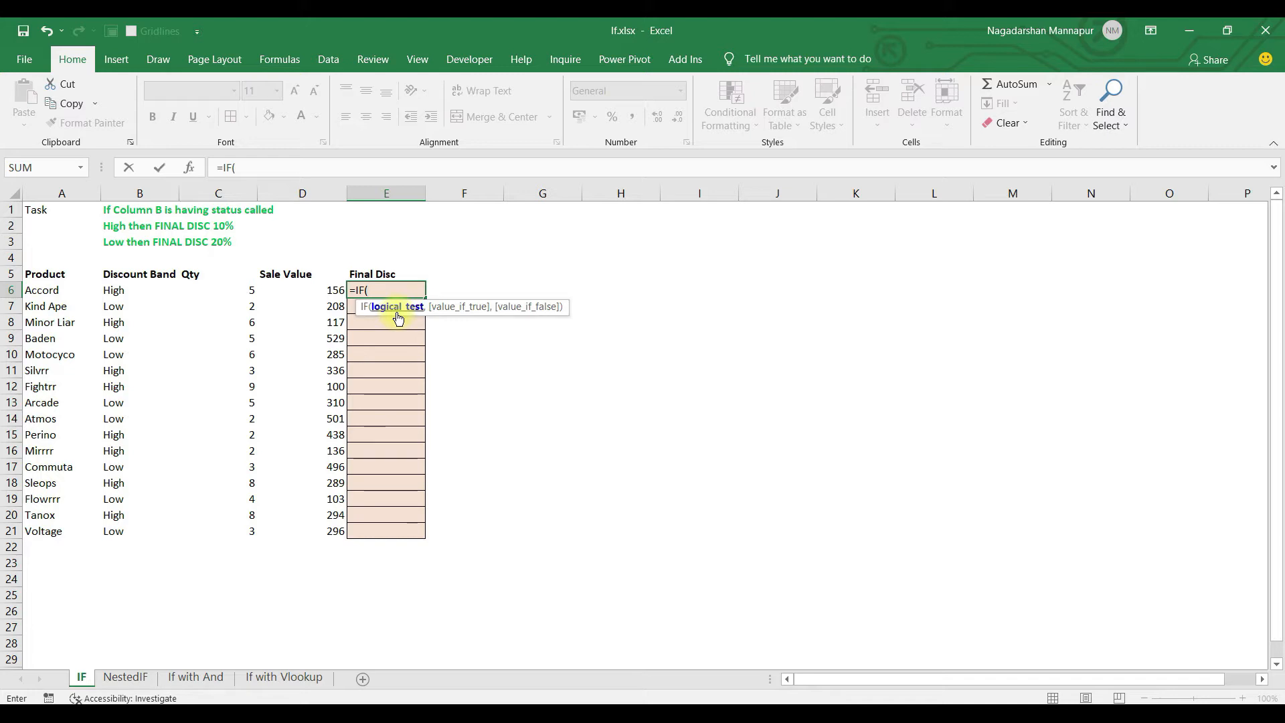
click(124, 293)
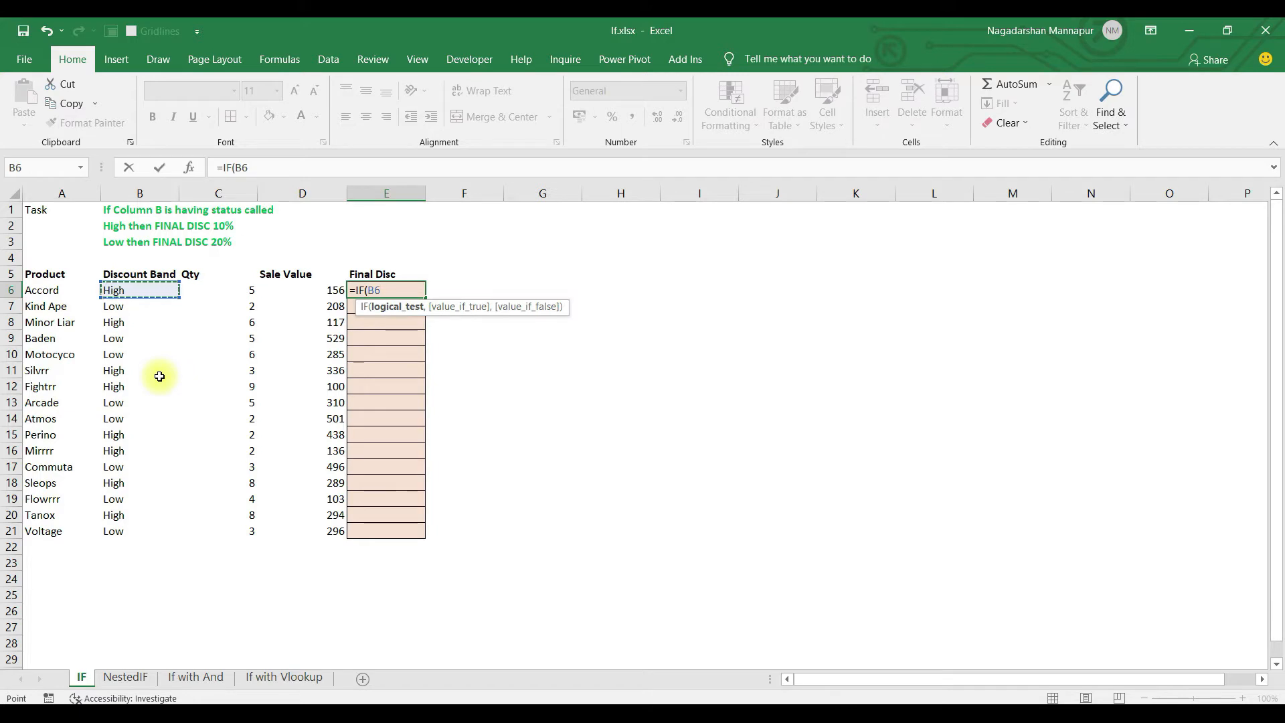
text(="High)
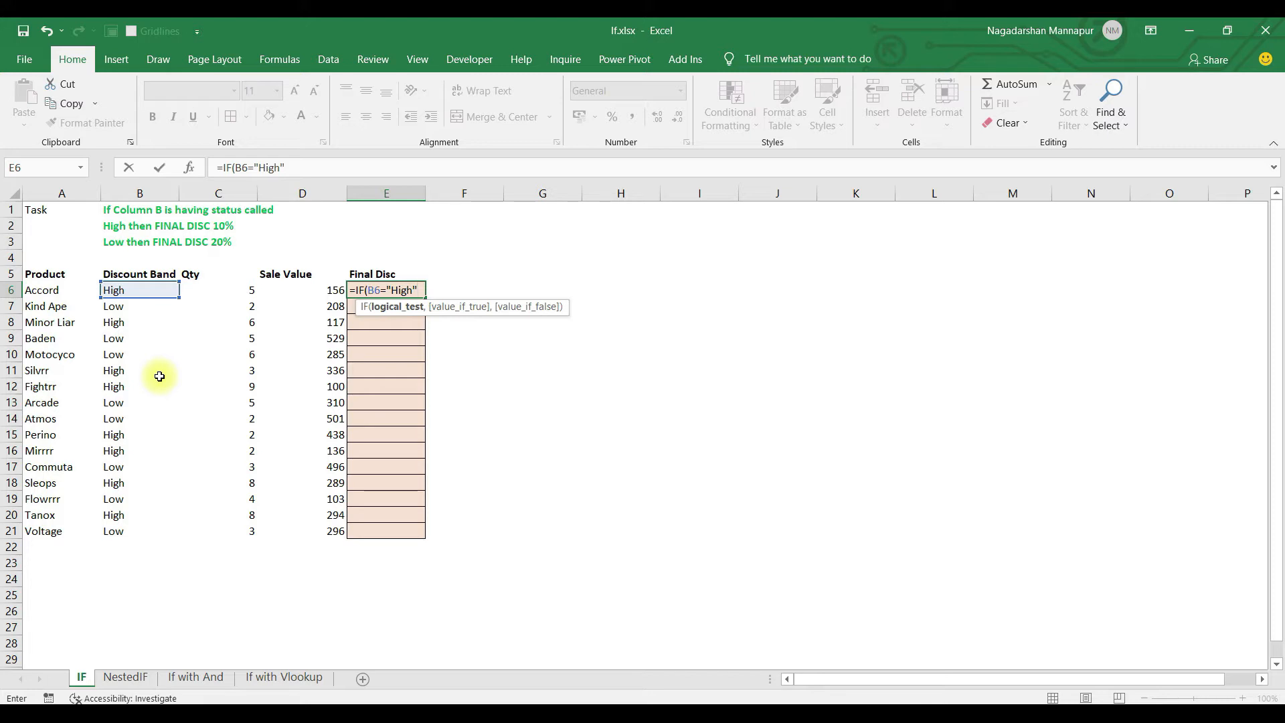
text(,)
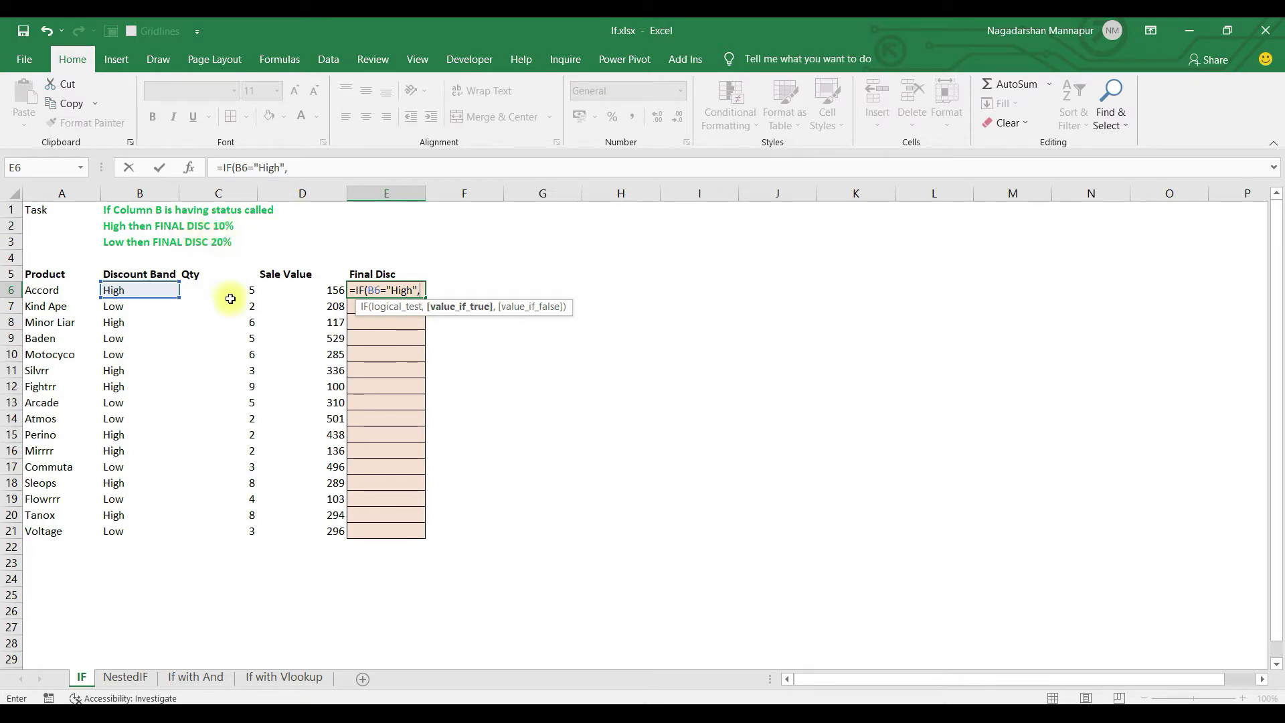
text(10)
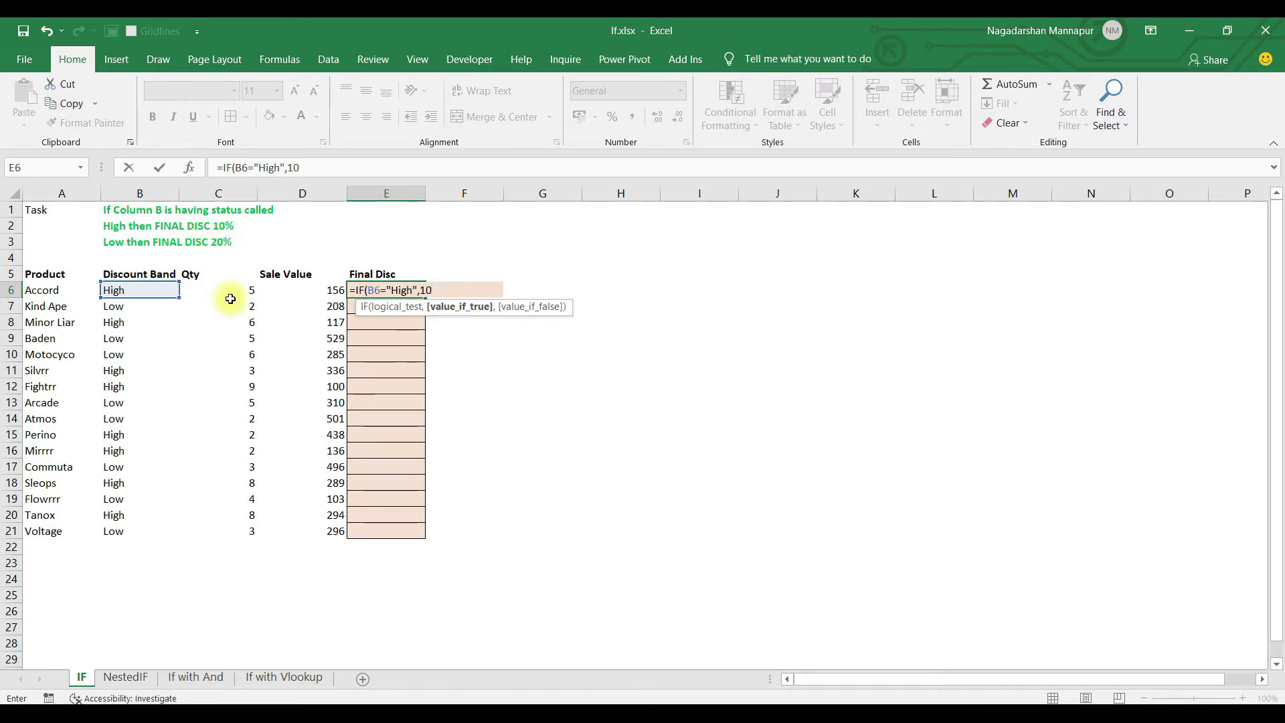
text(%,)
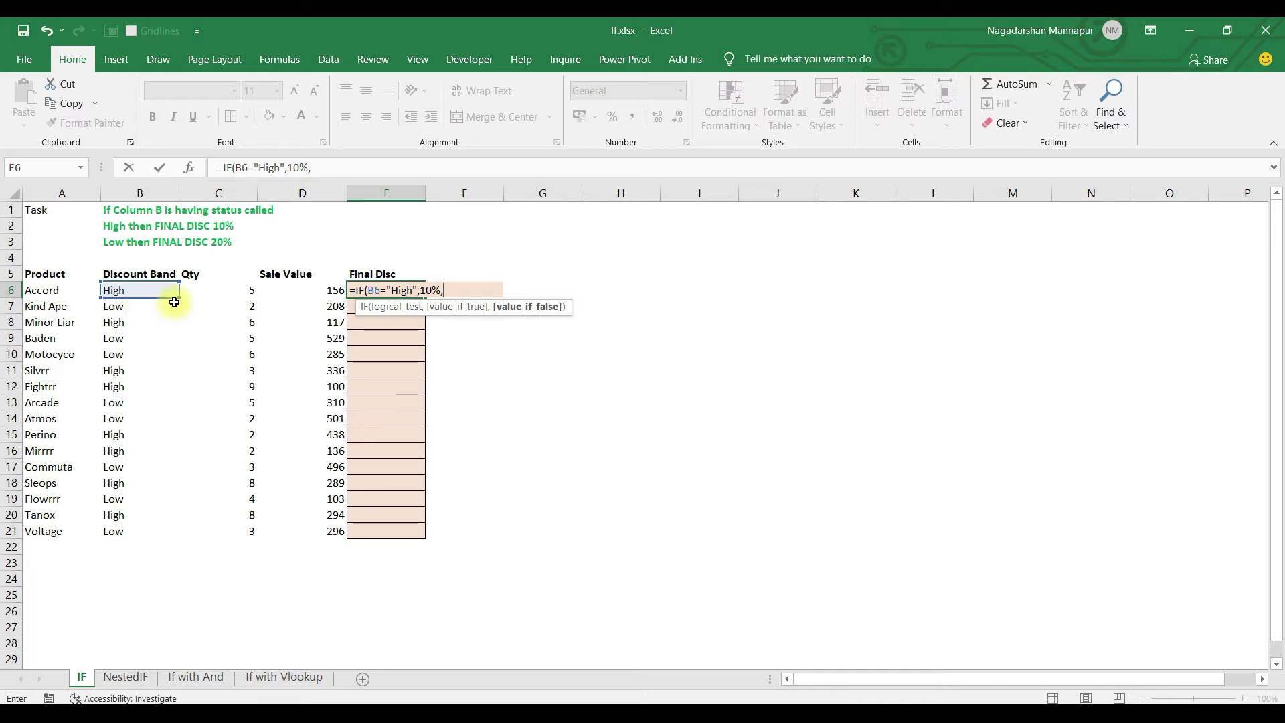
text(20%)
text())
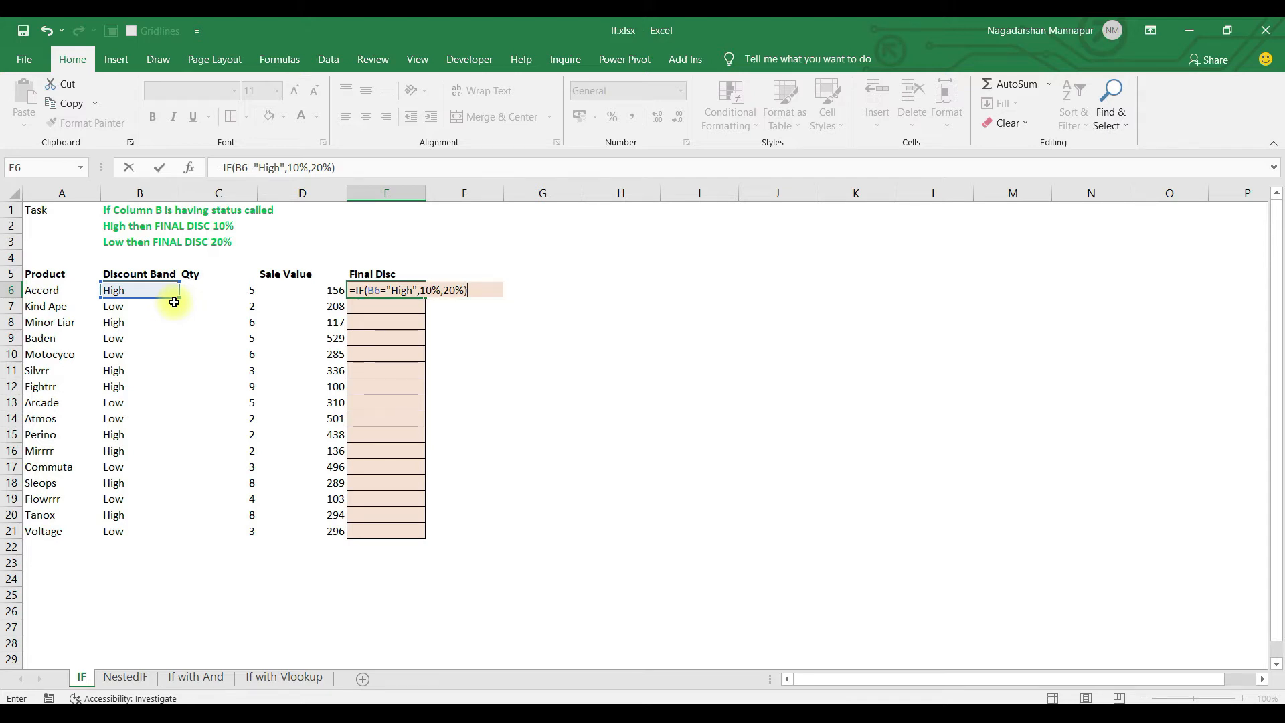
key(Return)
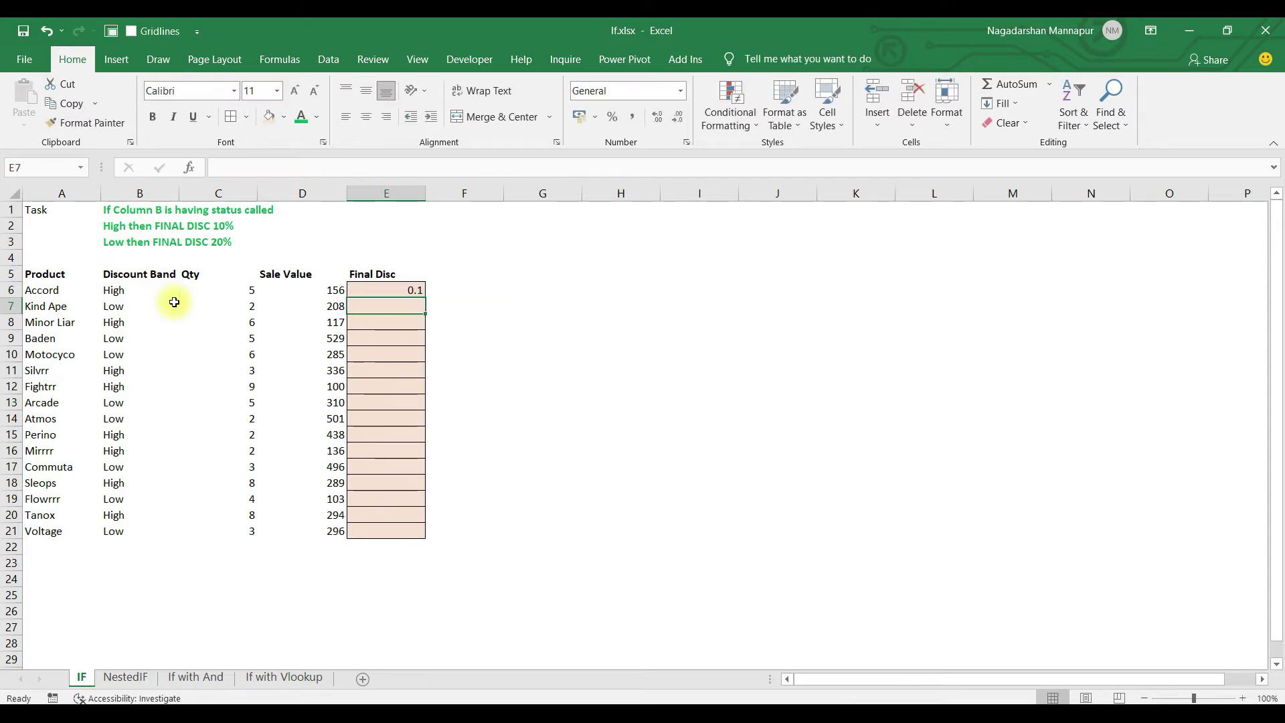
Format Final Disc cell E6 as a percentage and copy its formula down to E7.
click(405, 290)
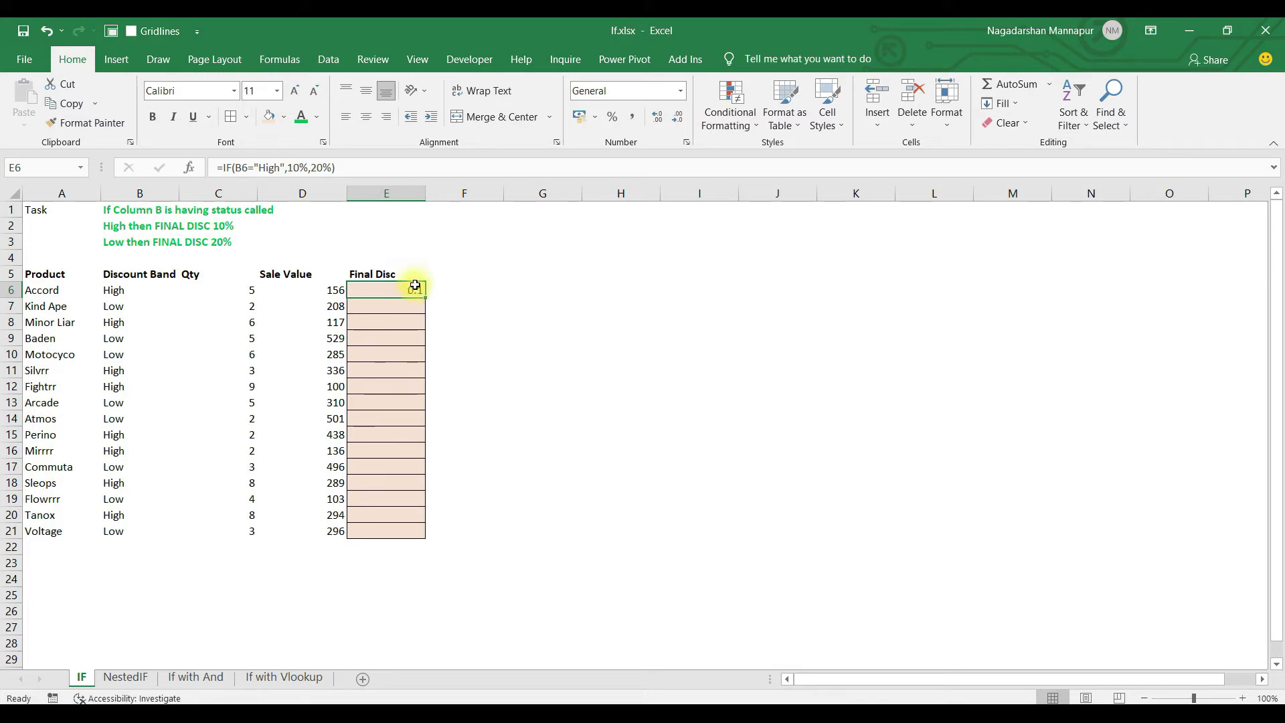
click(616, 122)
drag(426, 301, 422, 308)
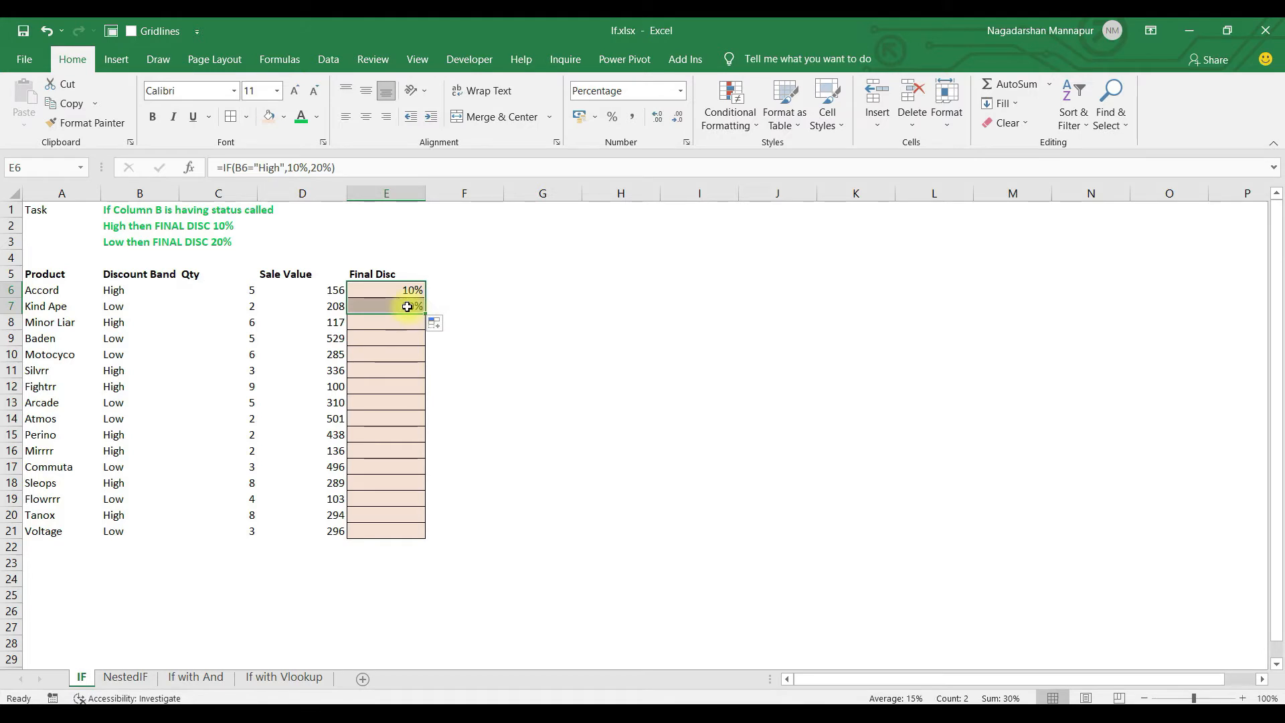
click(114, 309)
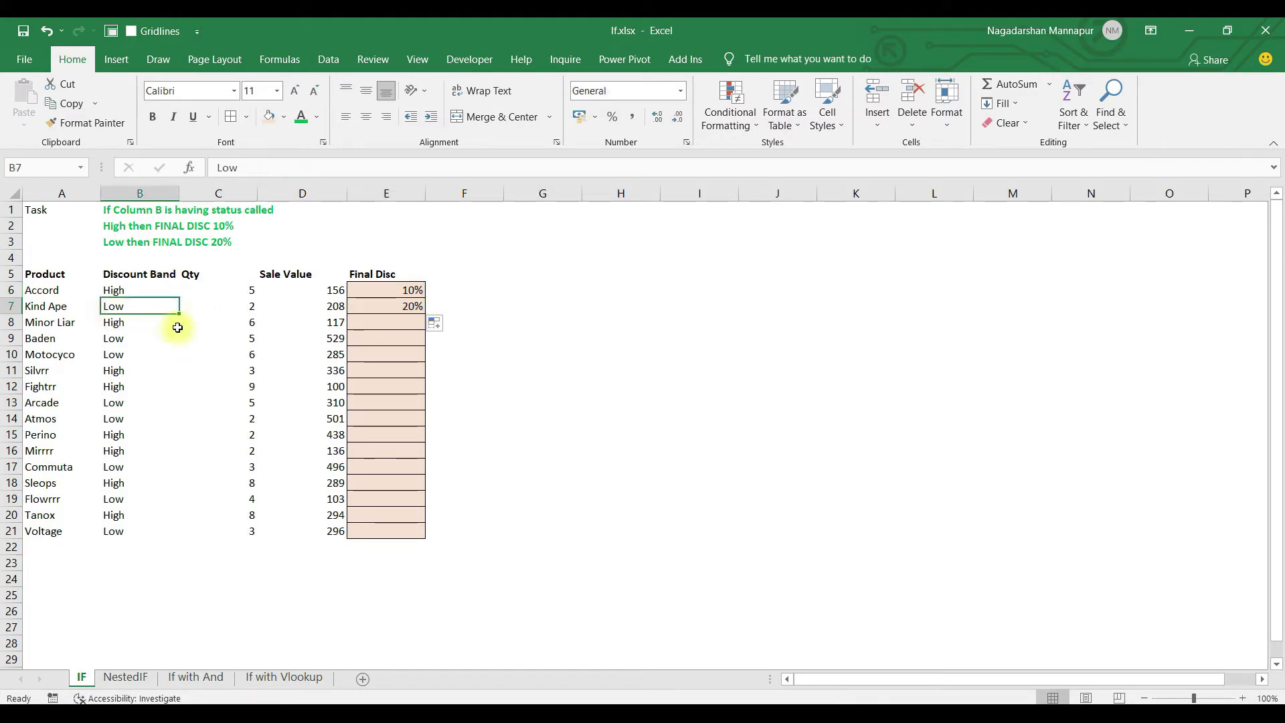
click(386, 307)
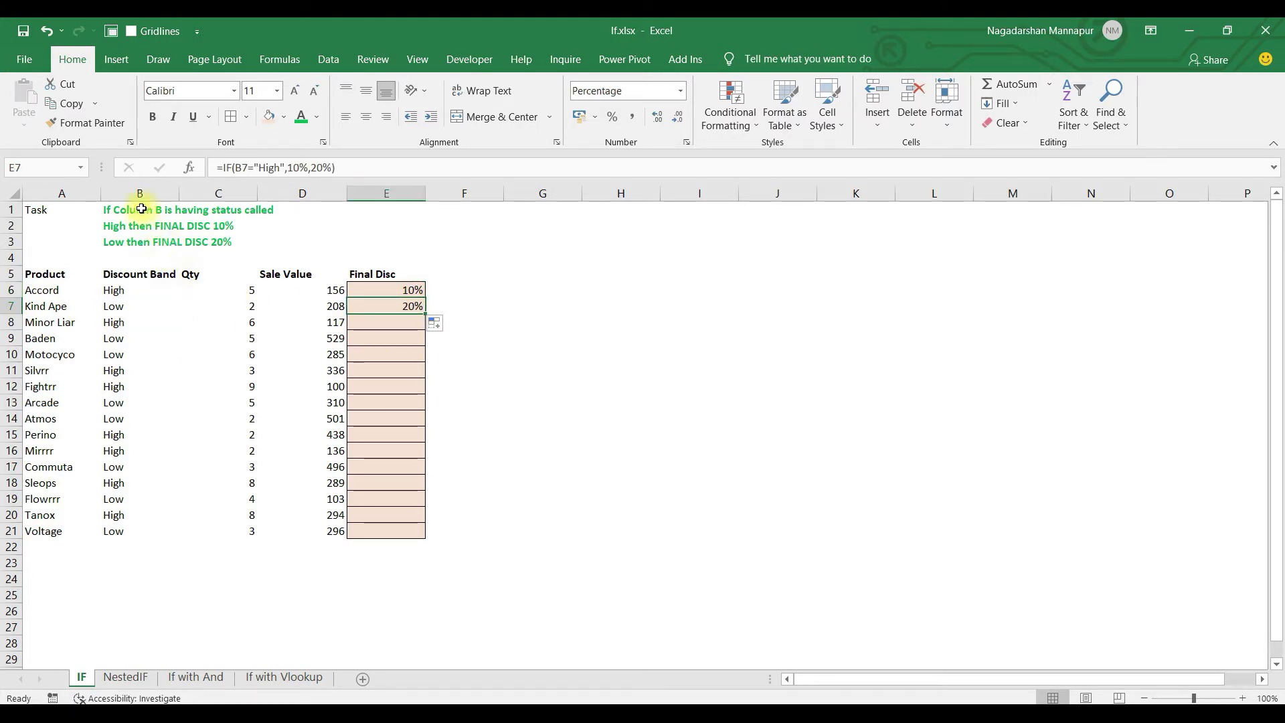
Fill the E6 formula down through E21 and check rows 6 and 7 against their discount bands.
drag(380, 290, 376, 526)
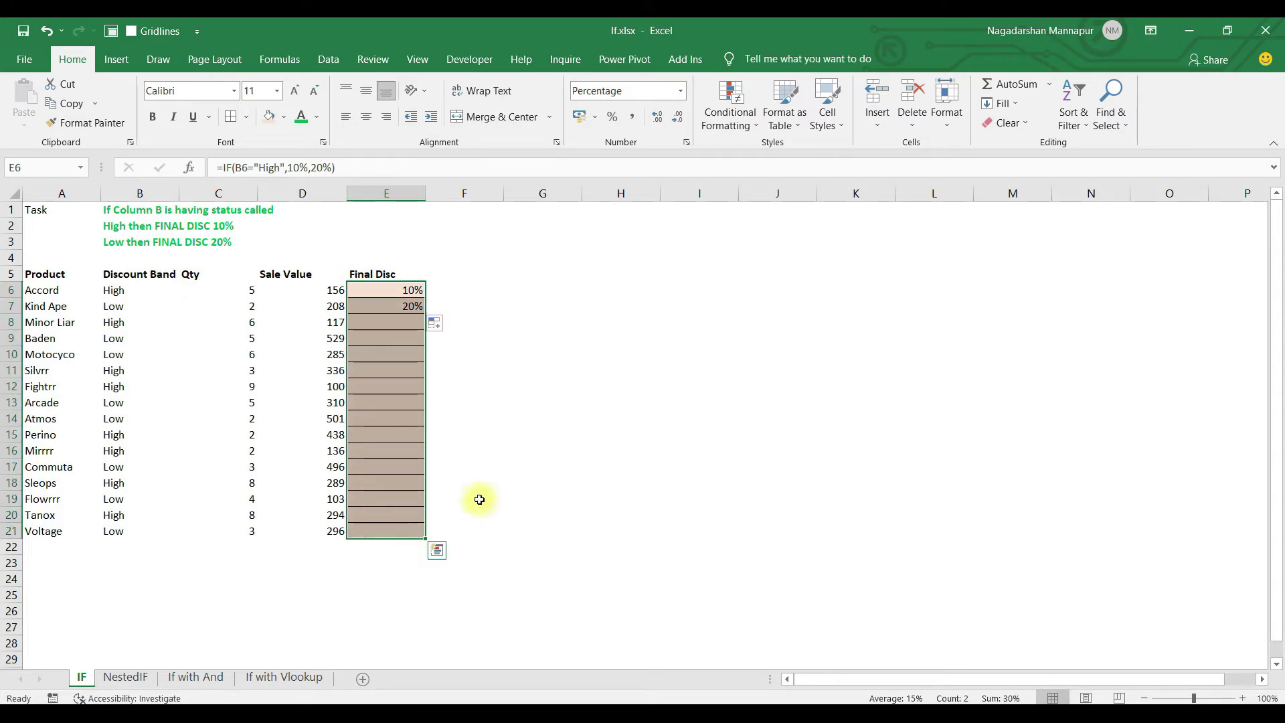
key(ctrl+d)
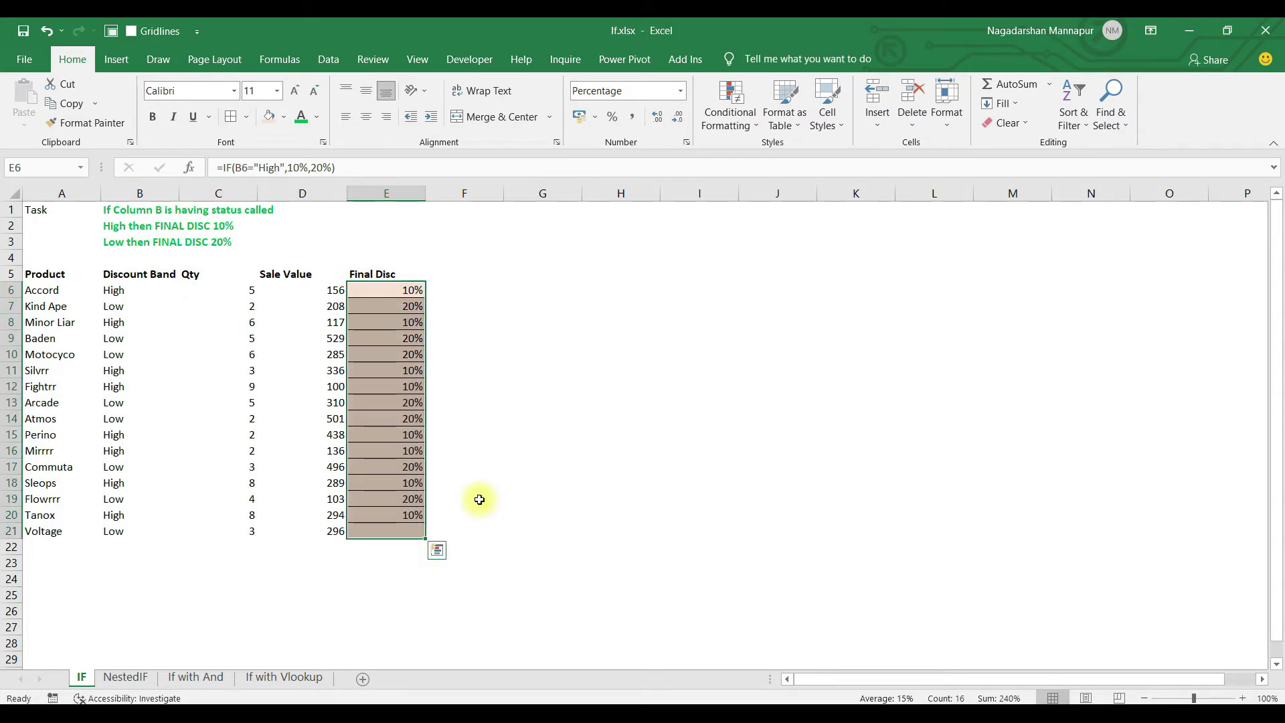
click(392, 288)
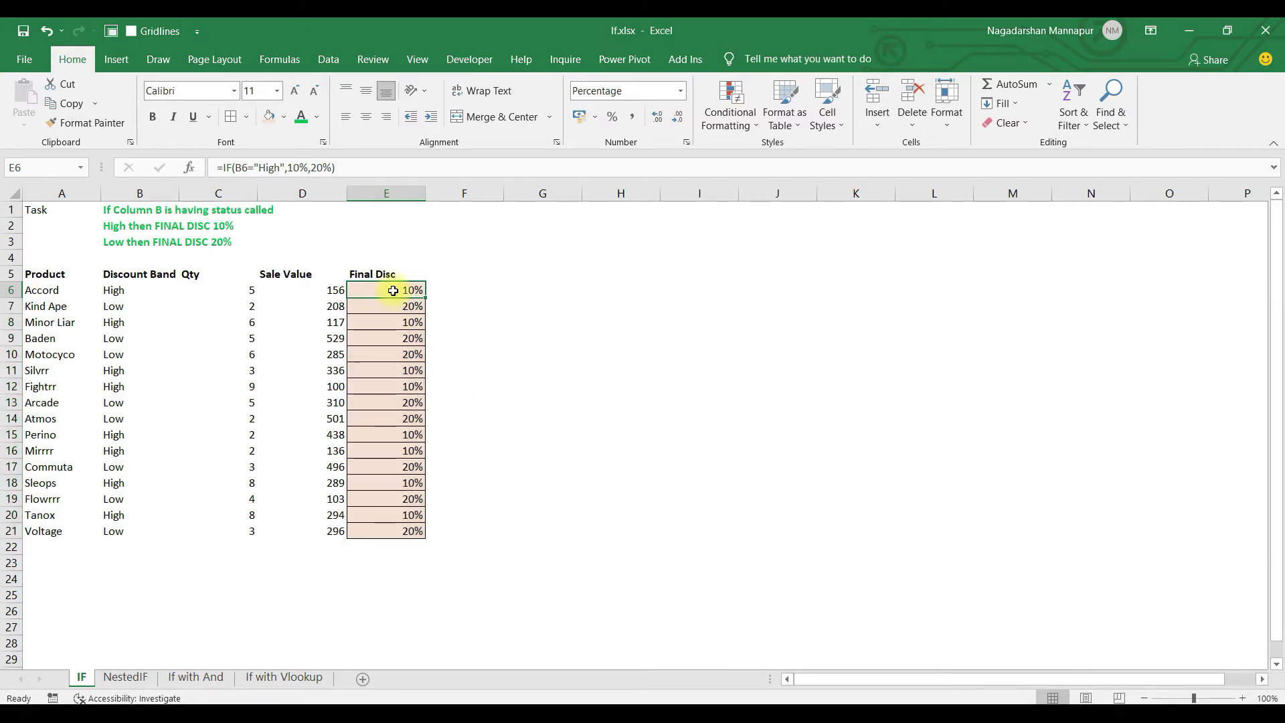
click(135, 290)
click(409, 290)
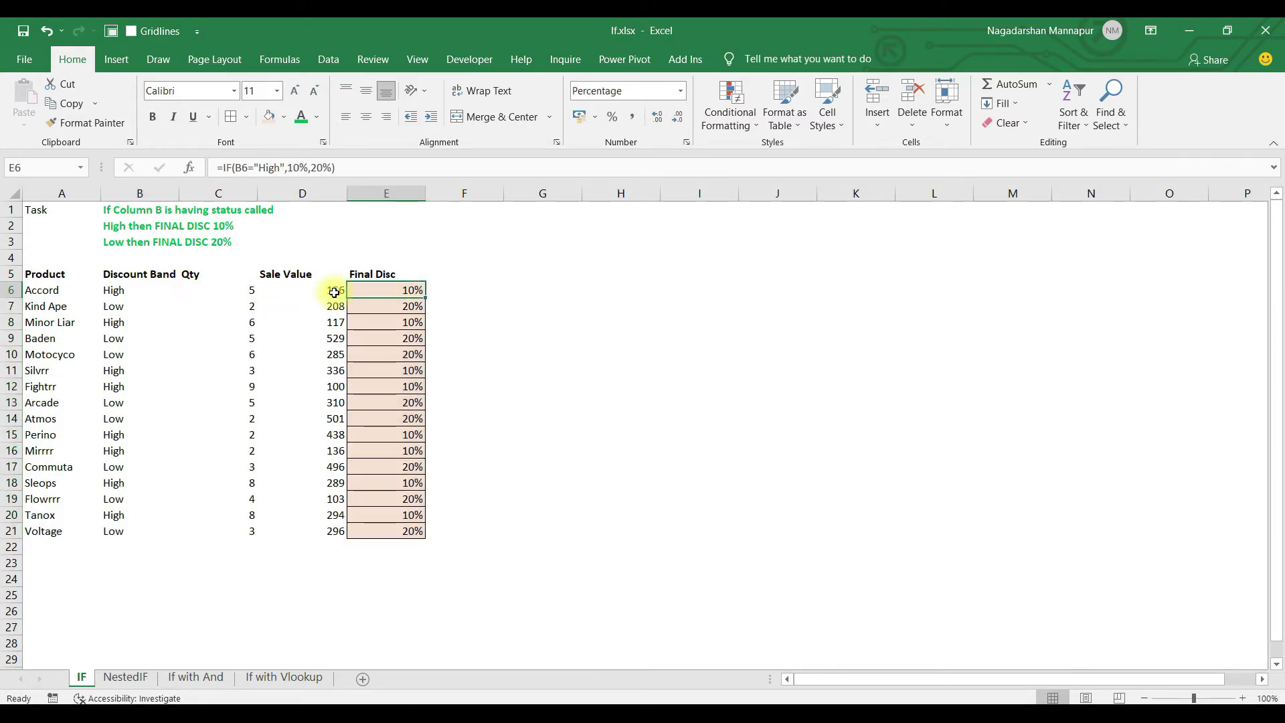
click(104, 309)
click(410, 307)
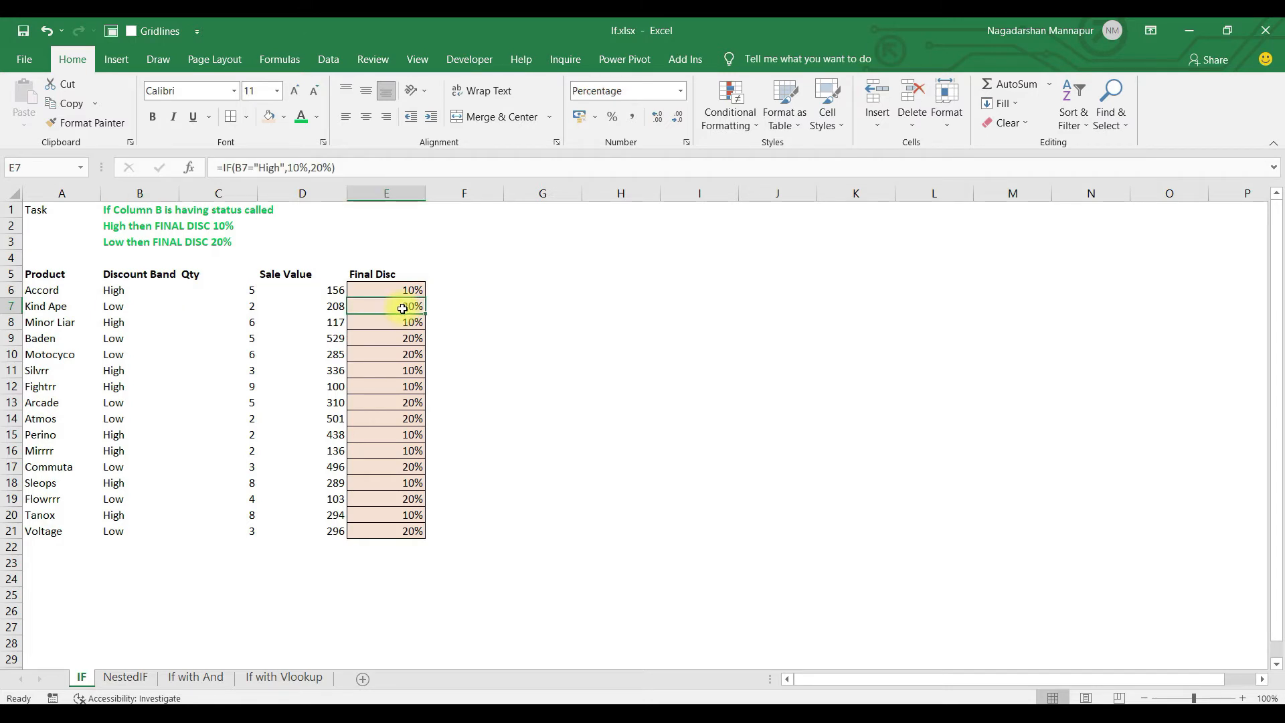
Run Evaluate Formula on E6 step by step through to its final result, then close the evaluation.
click(389, 292)
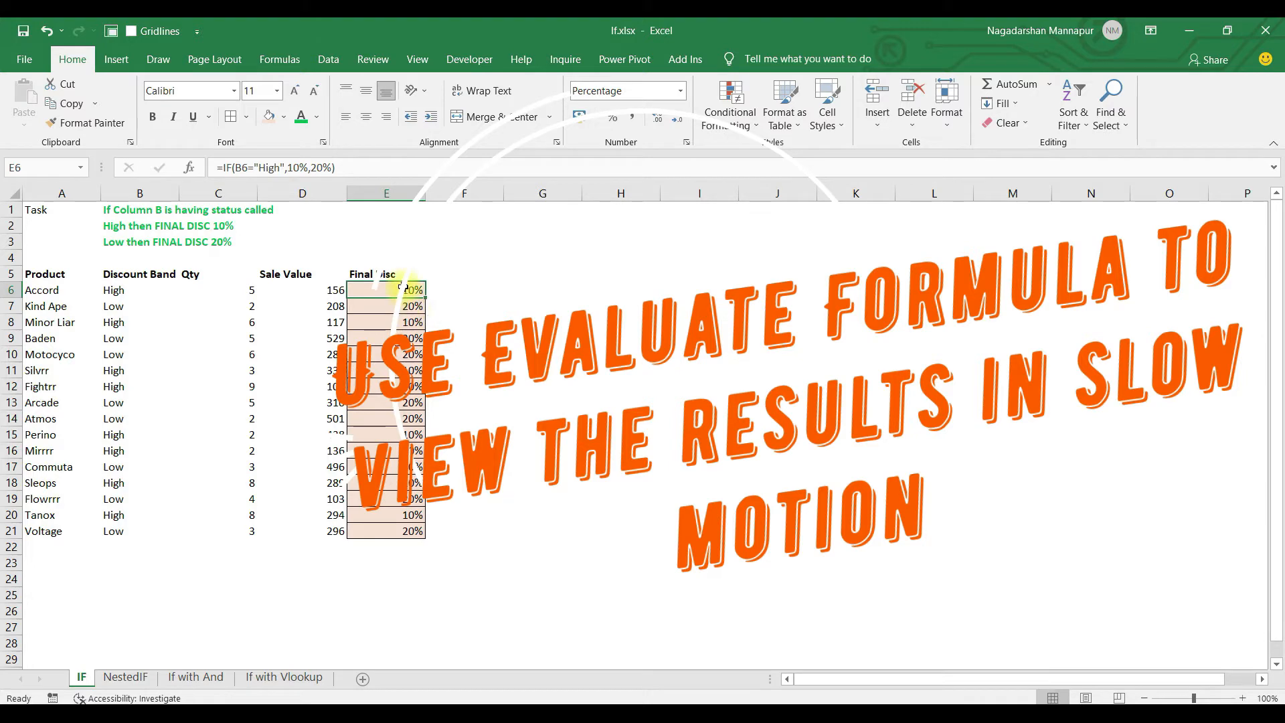
click(279, 59)
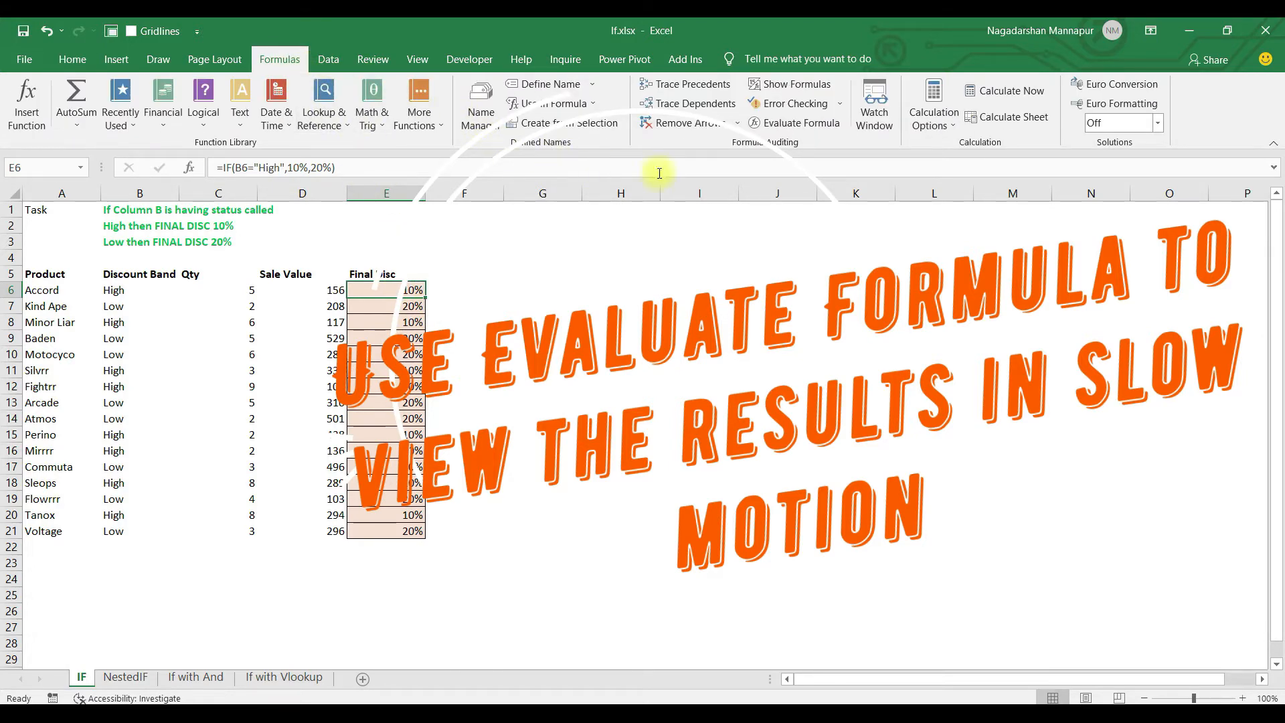
click(788, 123)
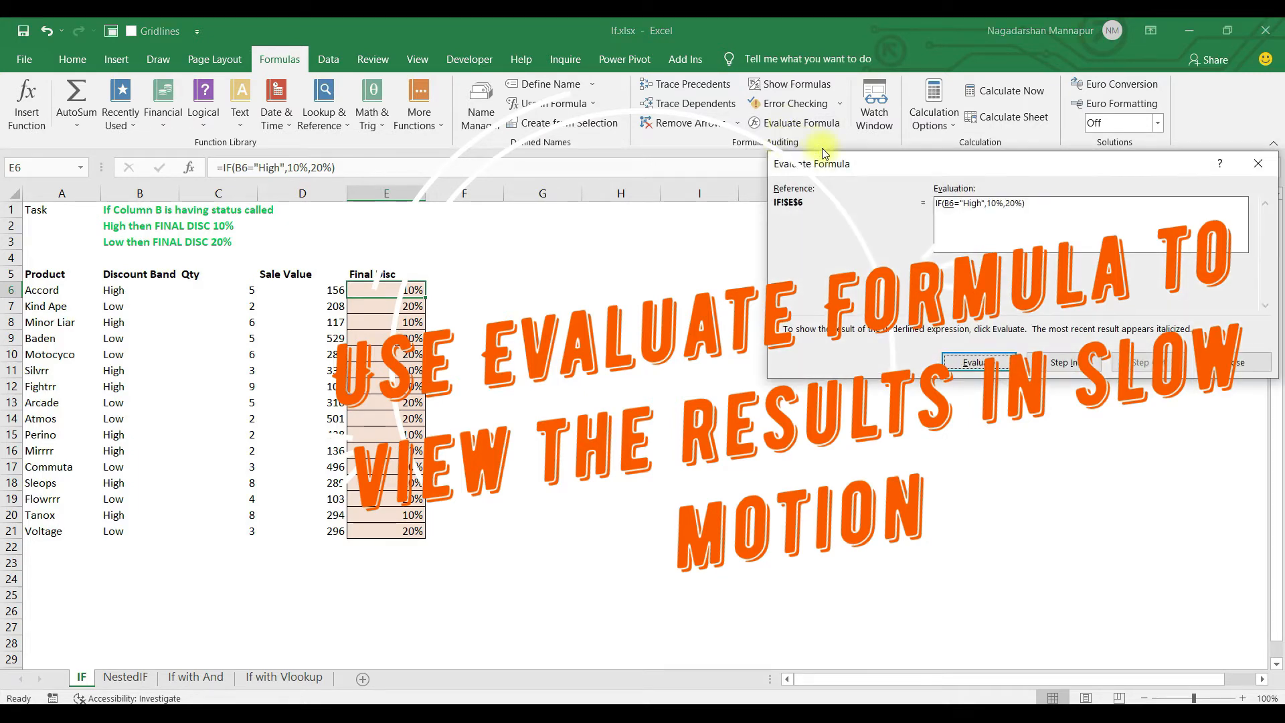
drag(872, 164, 561, 155)
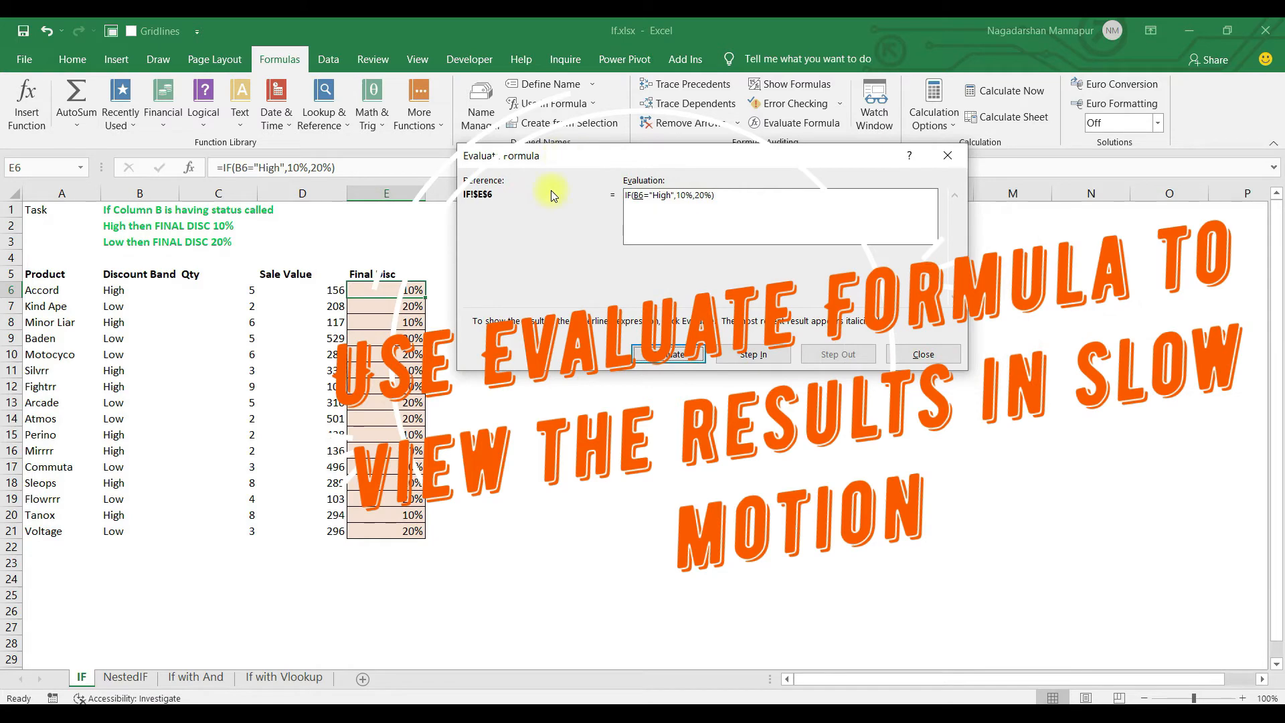
click(669, 355)
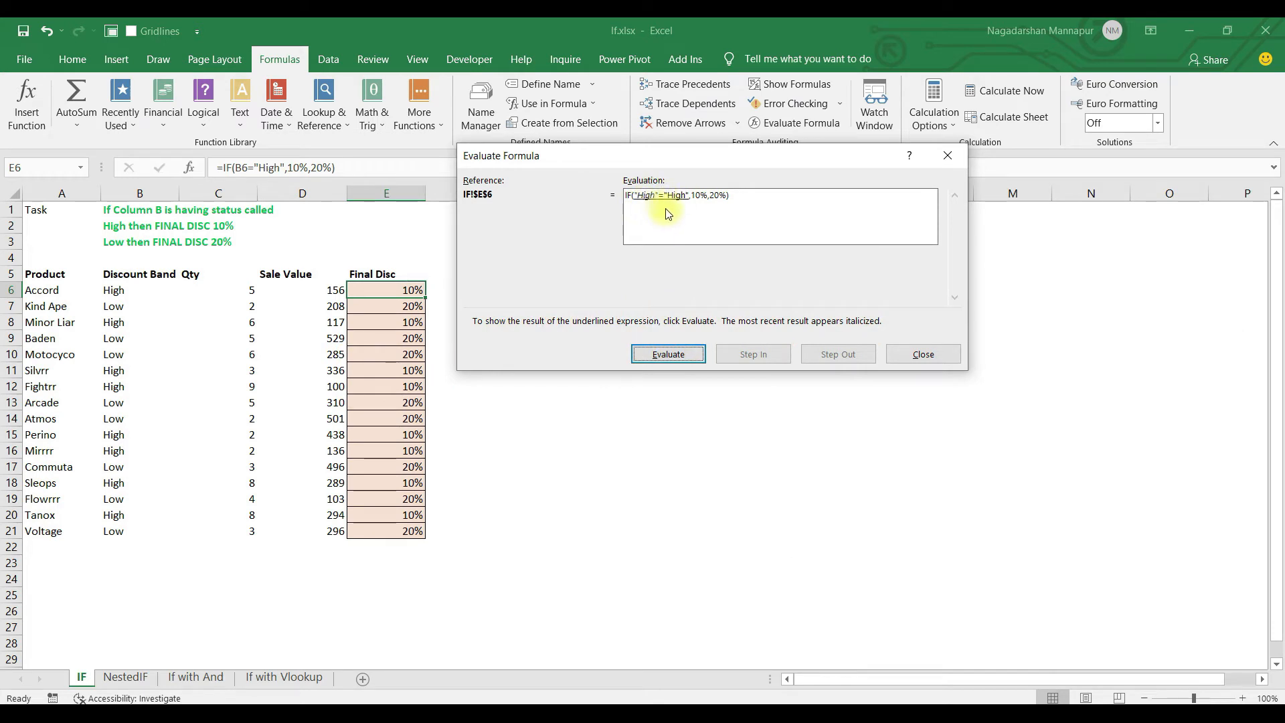
click(669, 355)
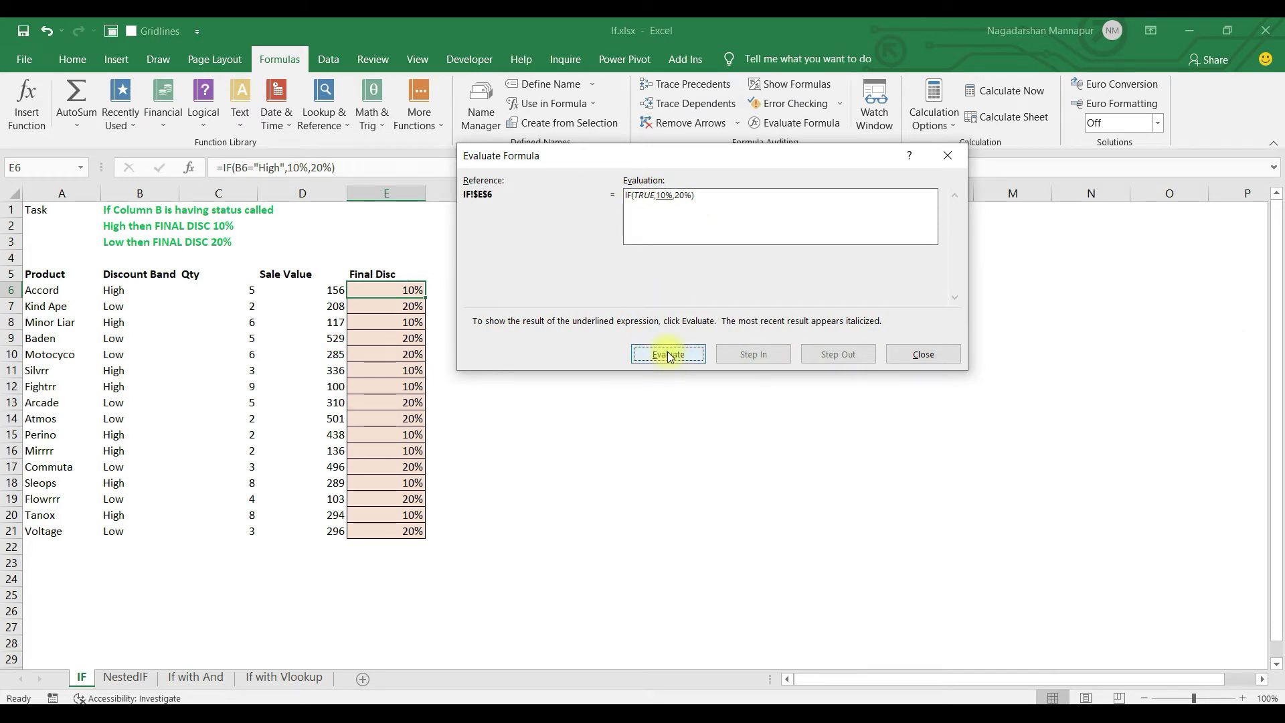
click(672, 353)
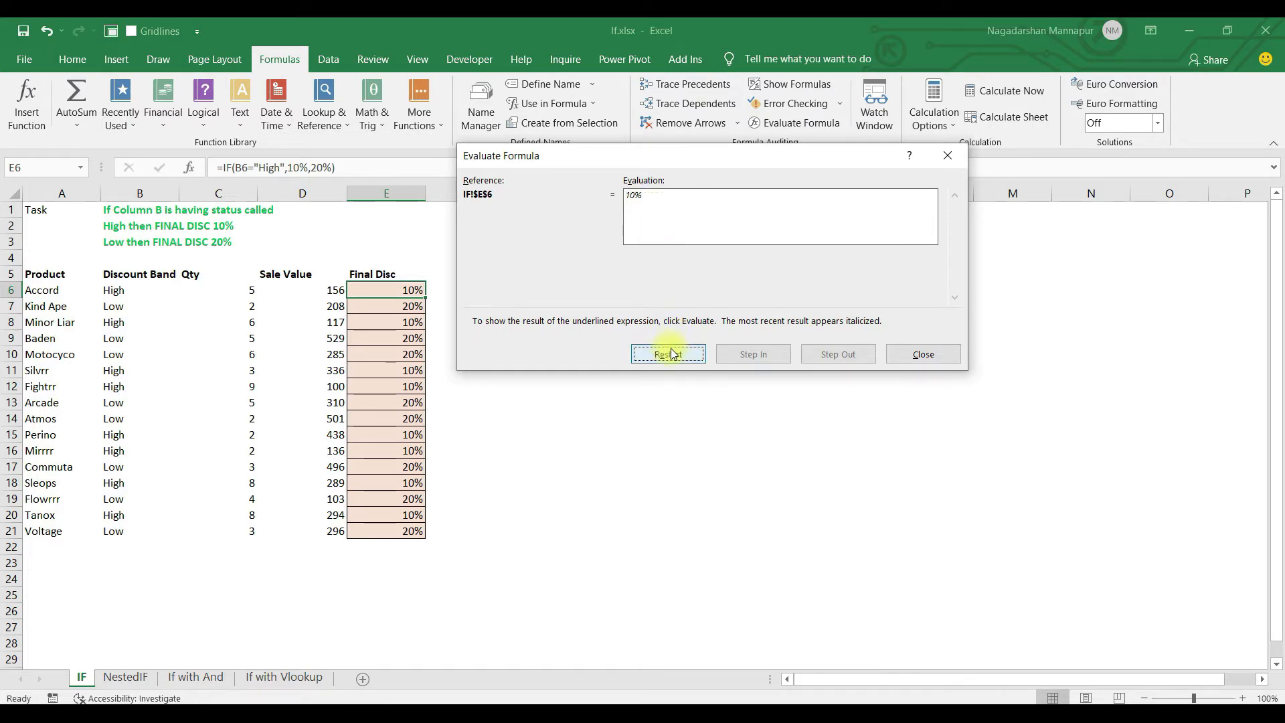
click(897, 354)
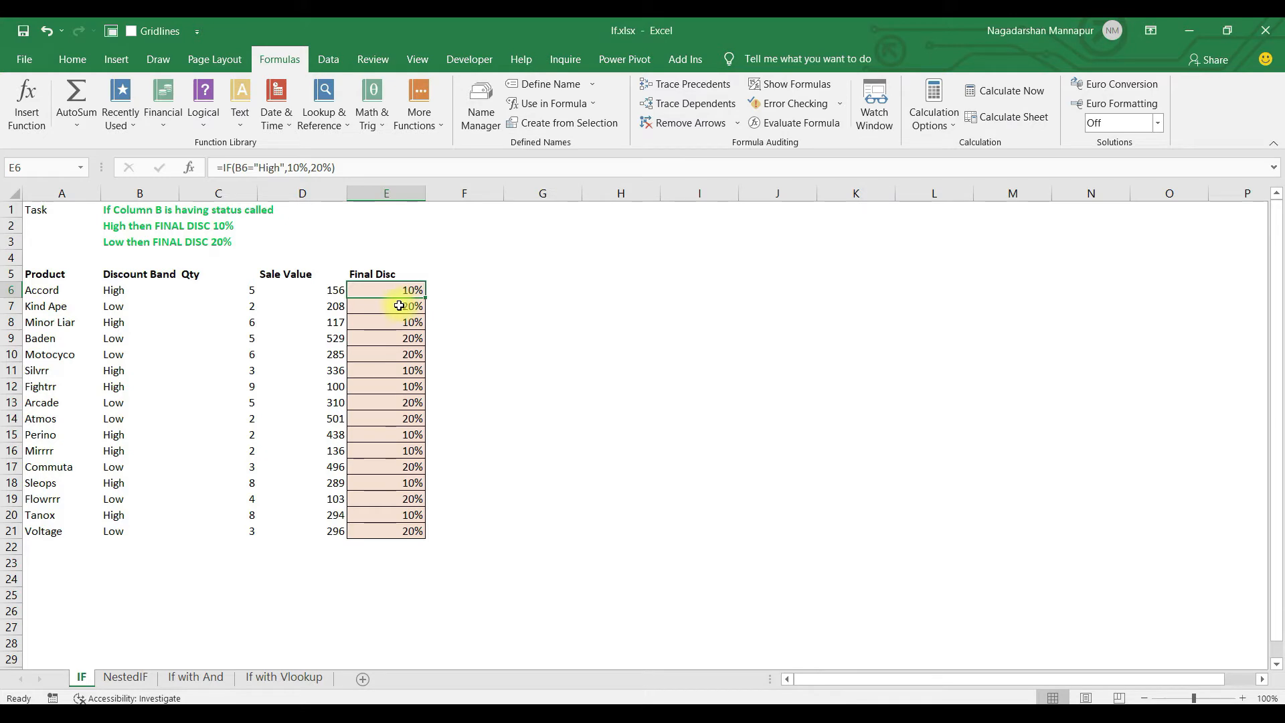
Evaluate the E7 formula step by step to trace how the Low band is handled, then close the evaluation.
click(391, 307)
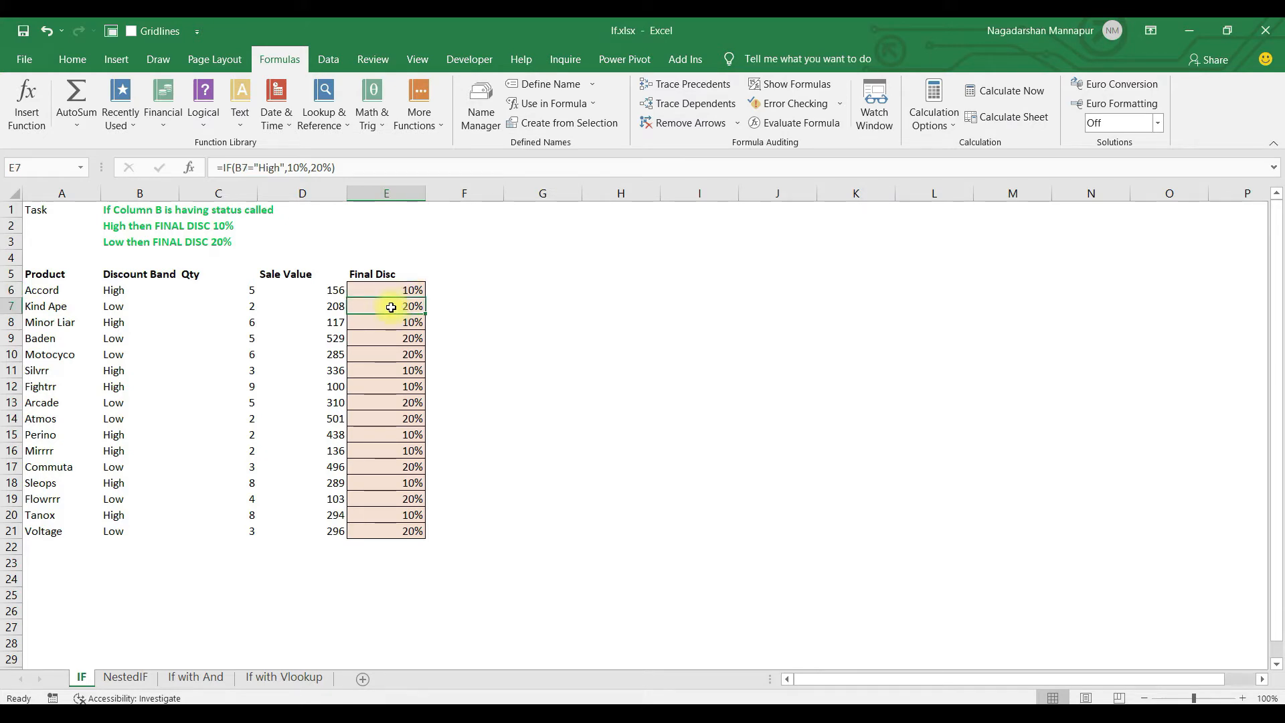
click(776, 125)
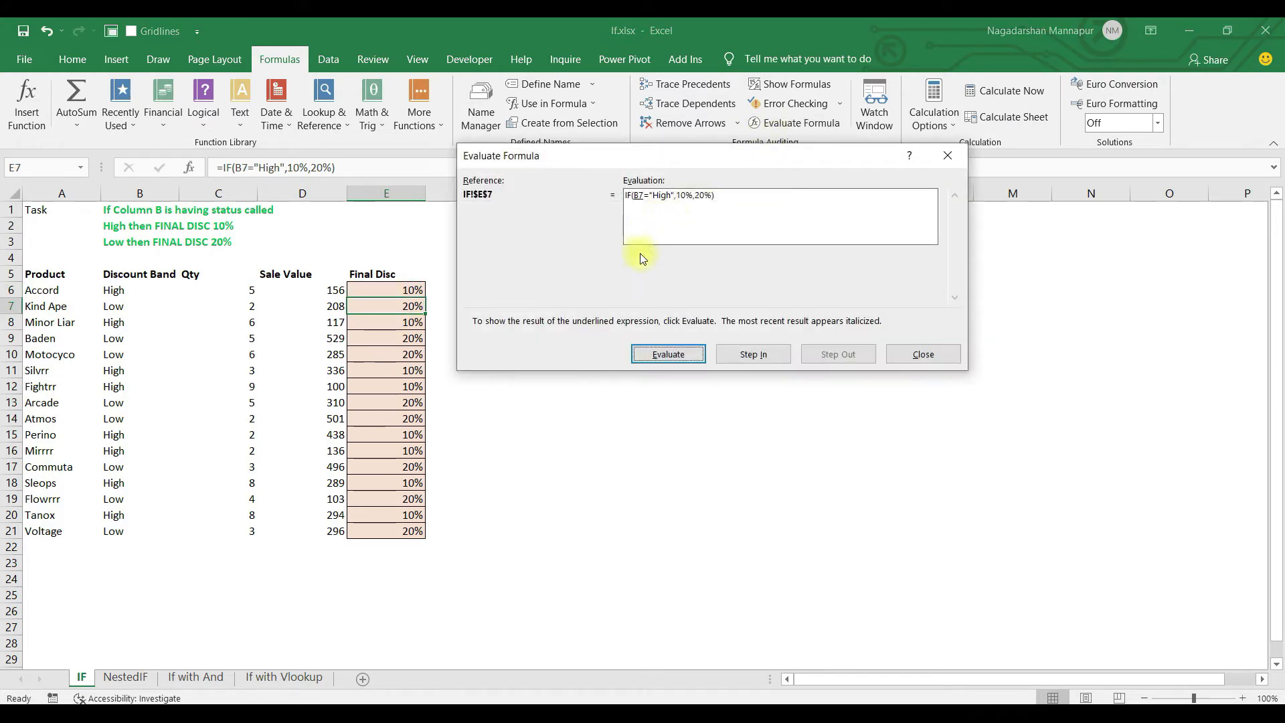
click(668, 354)
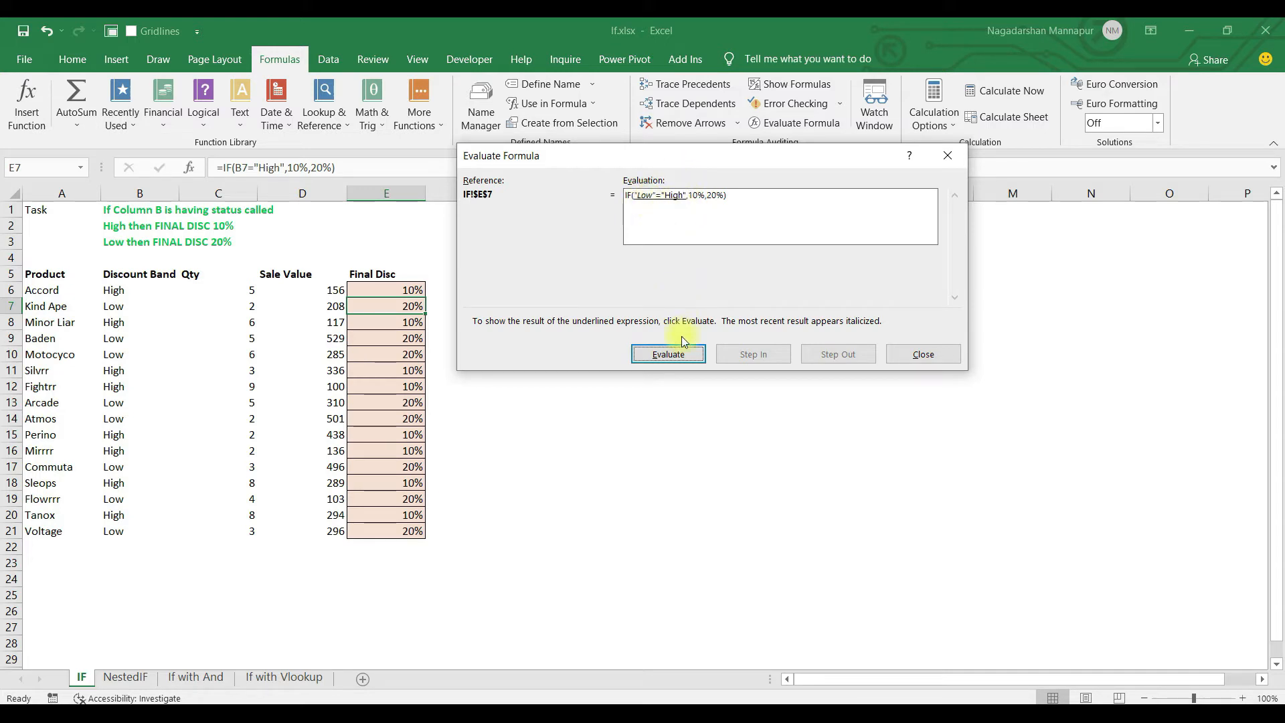
click(673, 354)
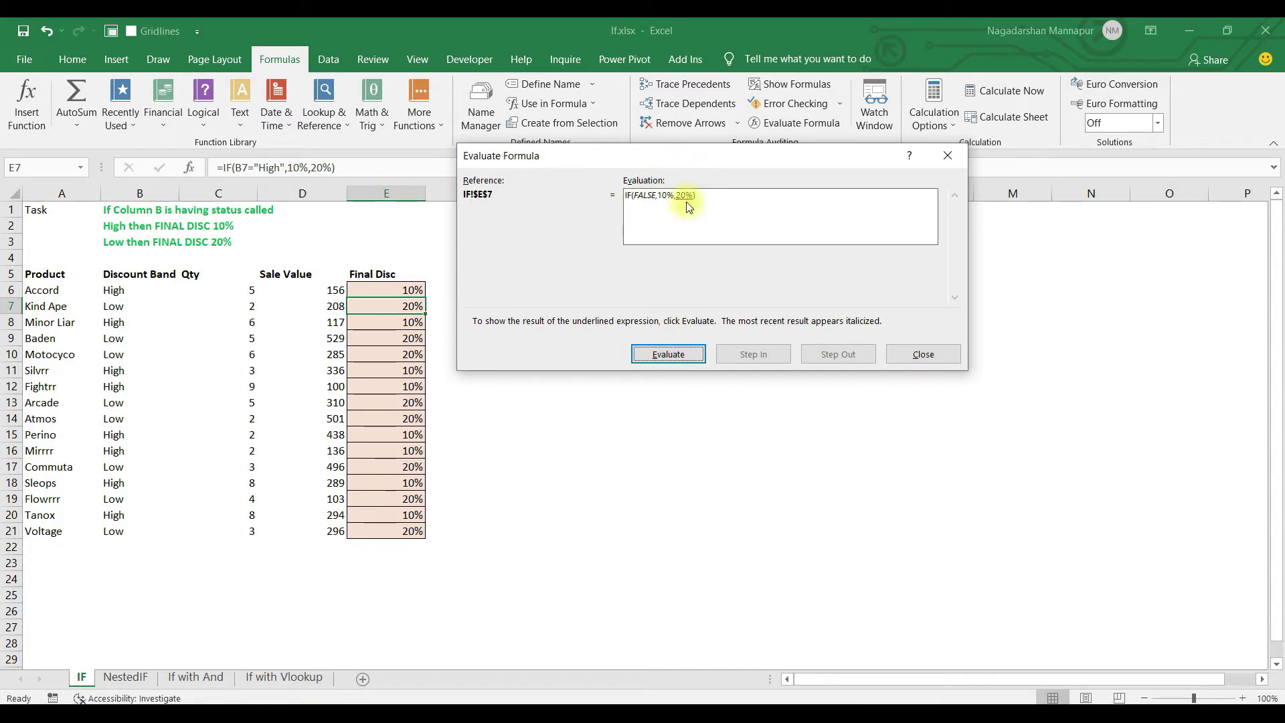
click(688, 356)
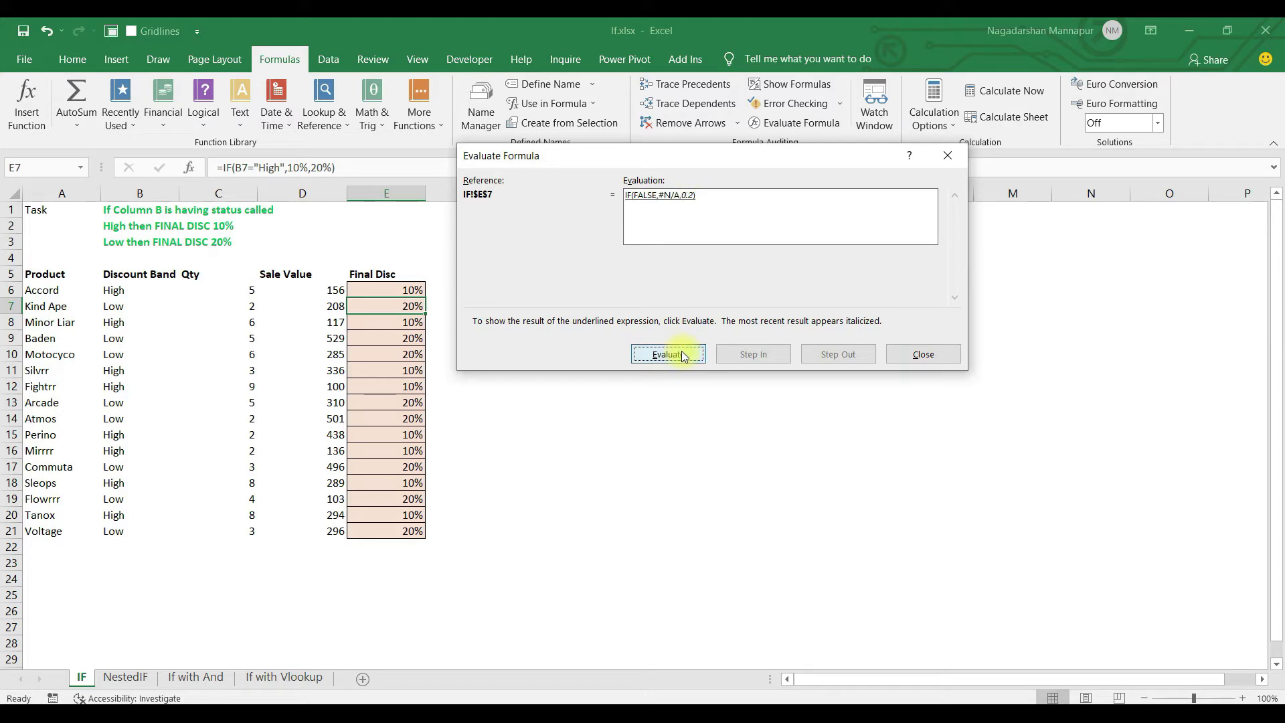
click(669, 354)
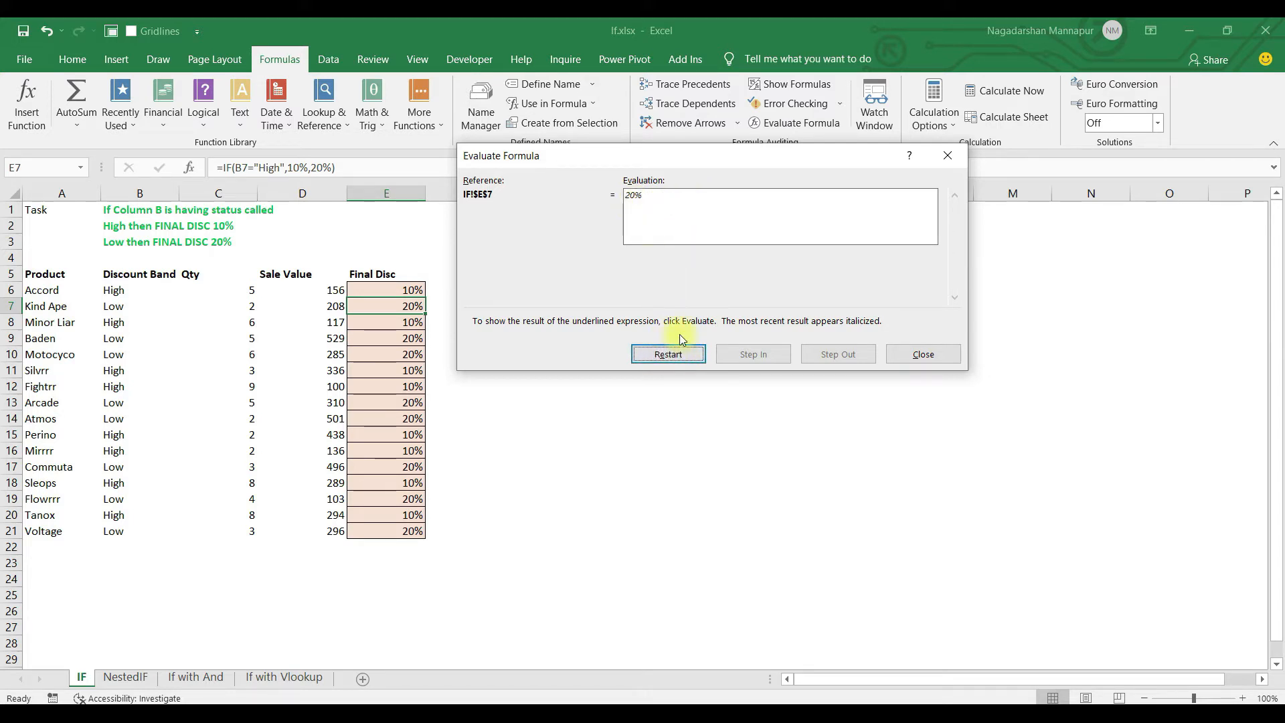
click(897, 355)
click(399, 289)
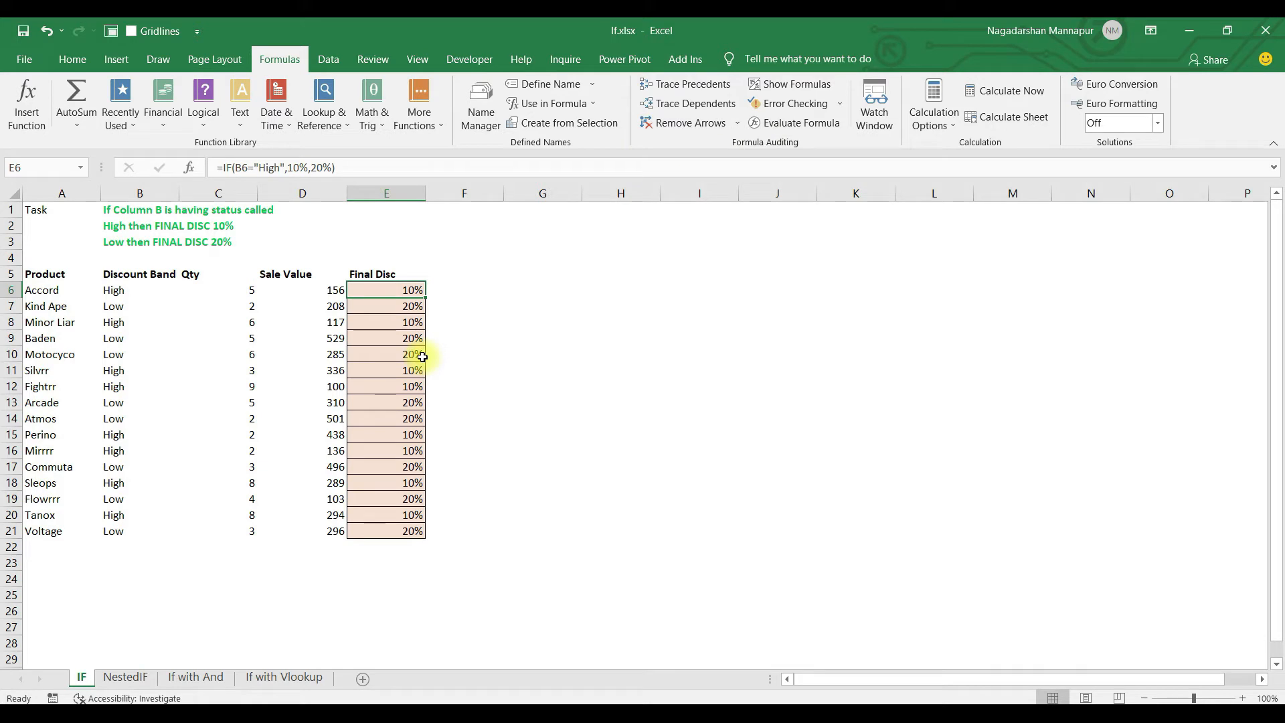
click(10, 193)
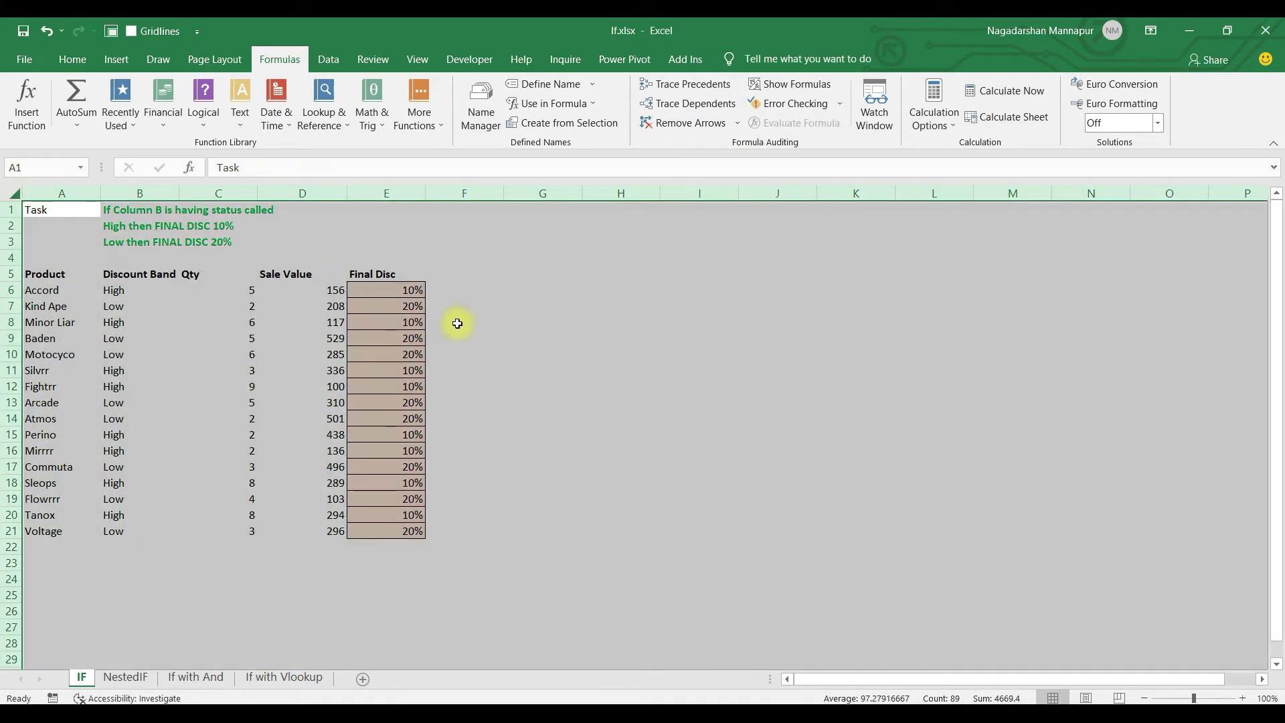
click(402, 290)
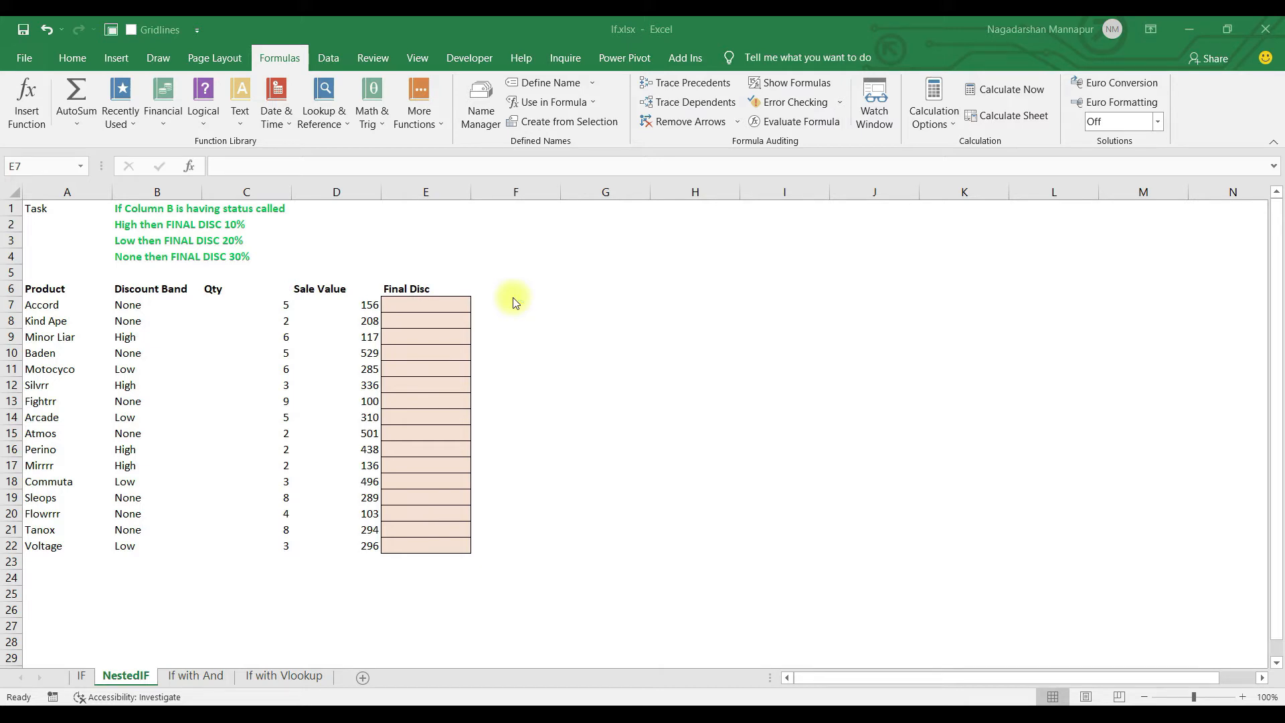
On the NestedIF sheet, review the discount rules in B1:B4, the Discount Band column and the empty Final Disc column.
click(423, 306)
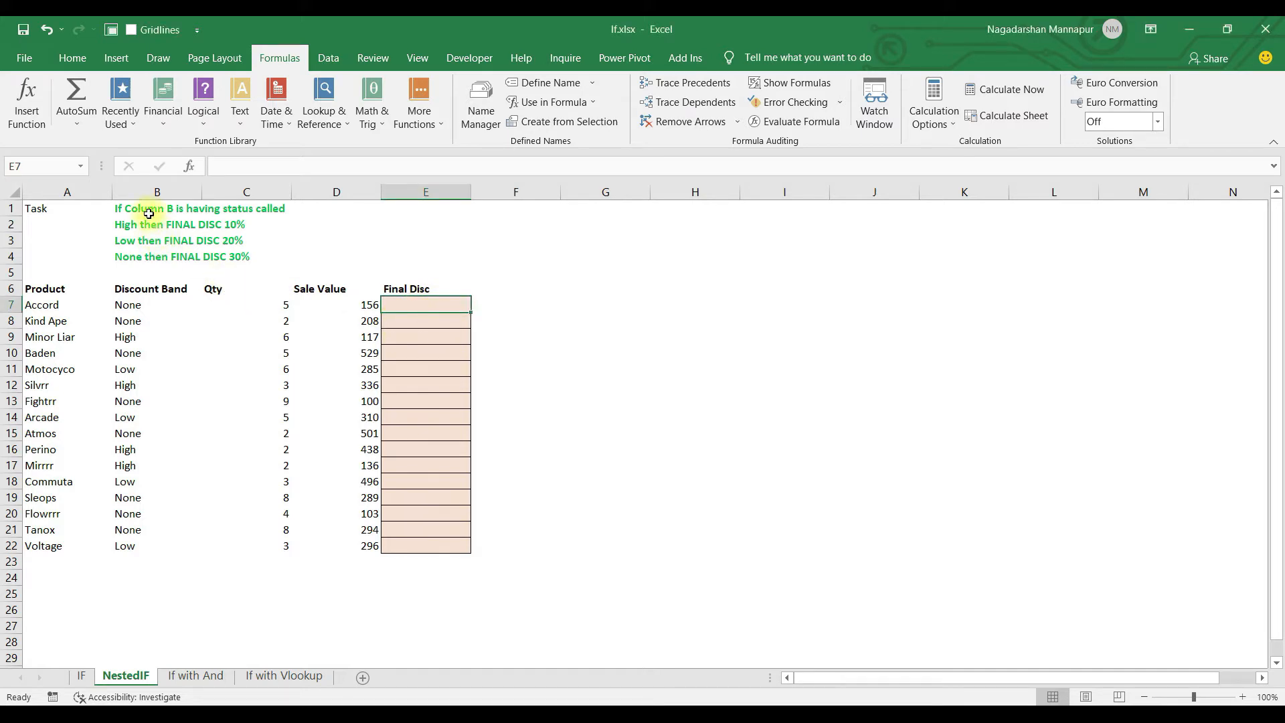
click(141, 192)
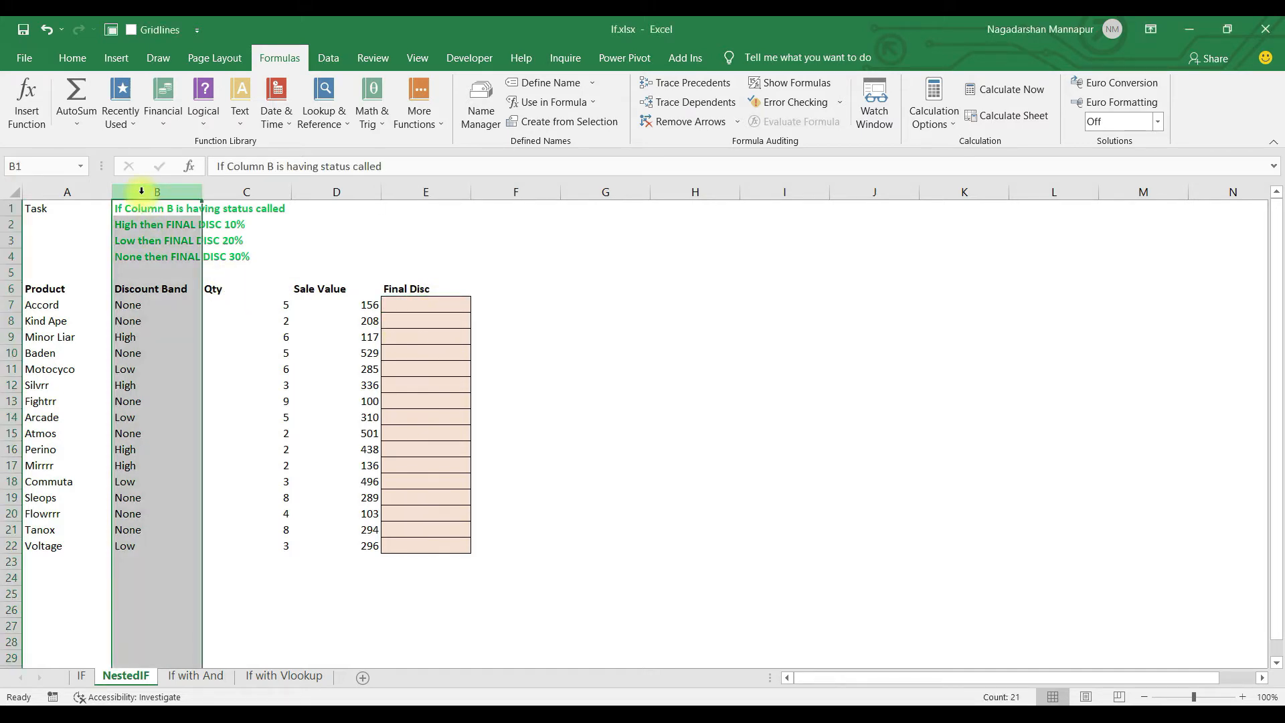
click(127, 323)
click(424, 308)
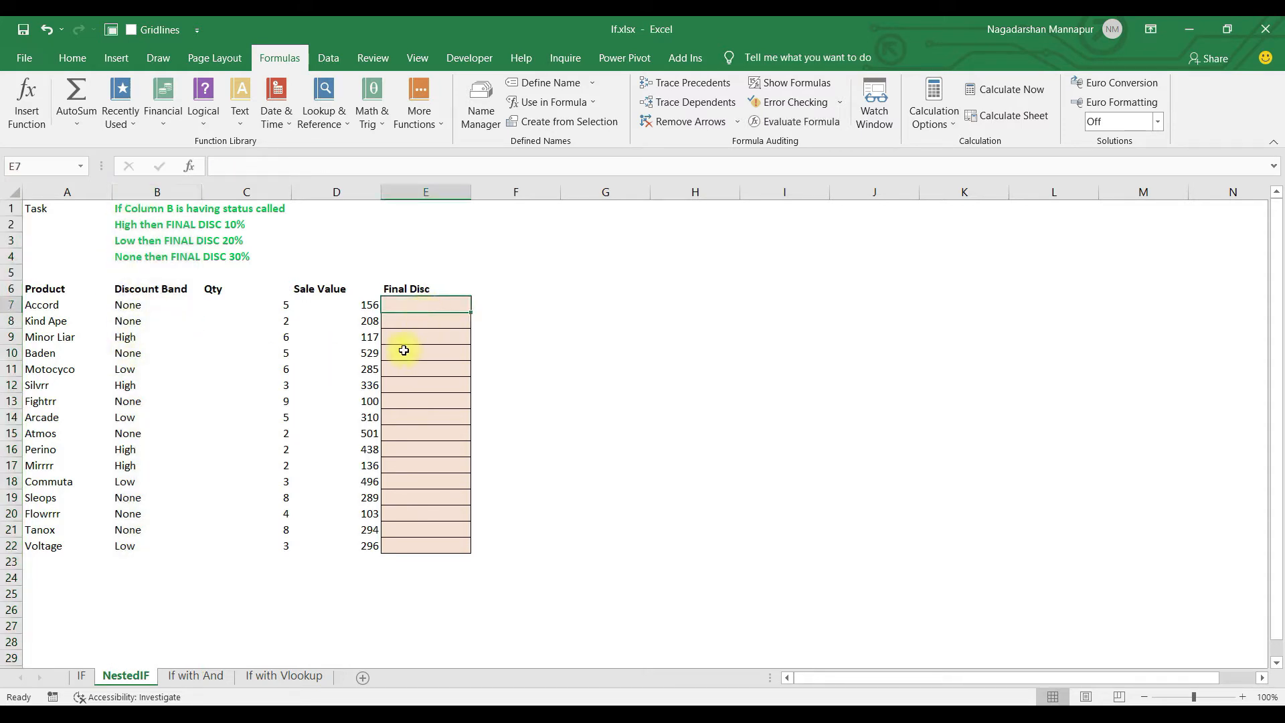
click(140, 251)
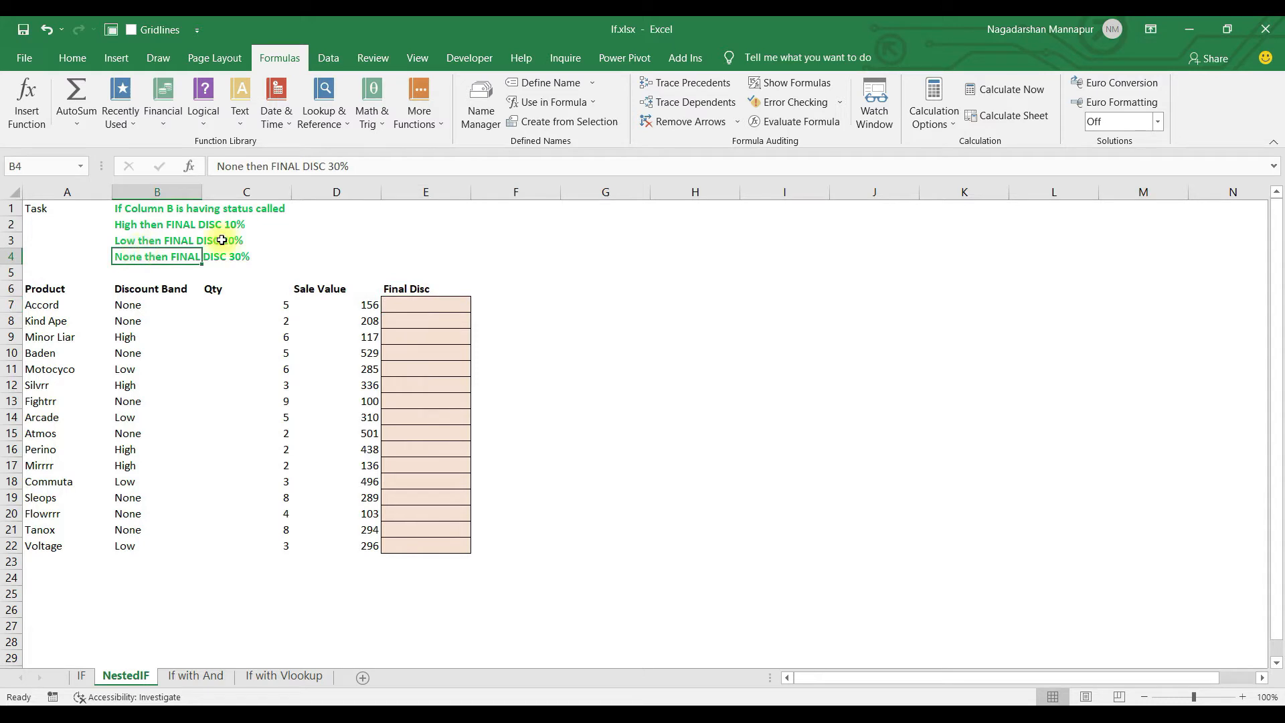
click(394, 308)
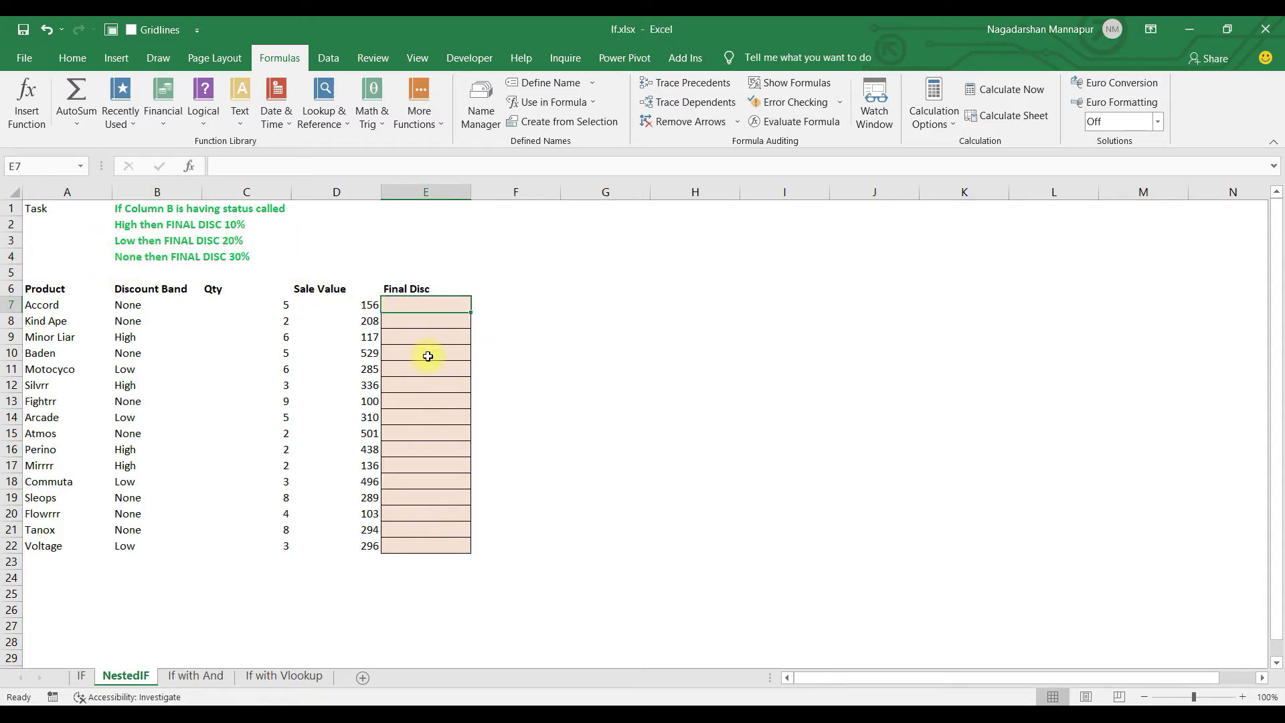
click(11, 257)
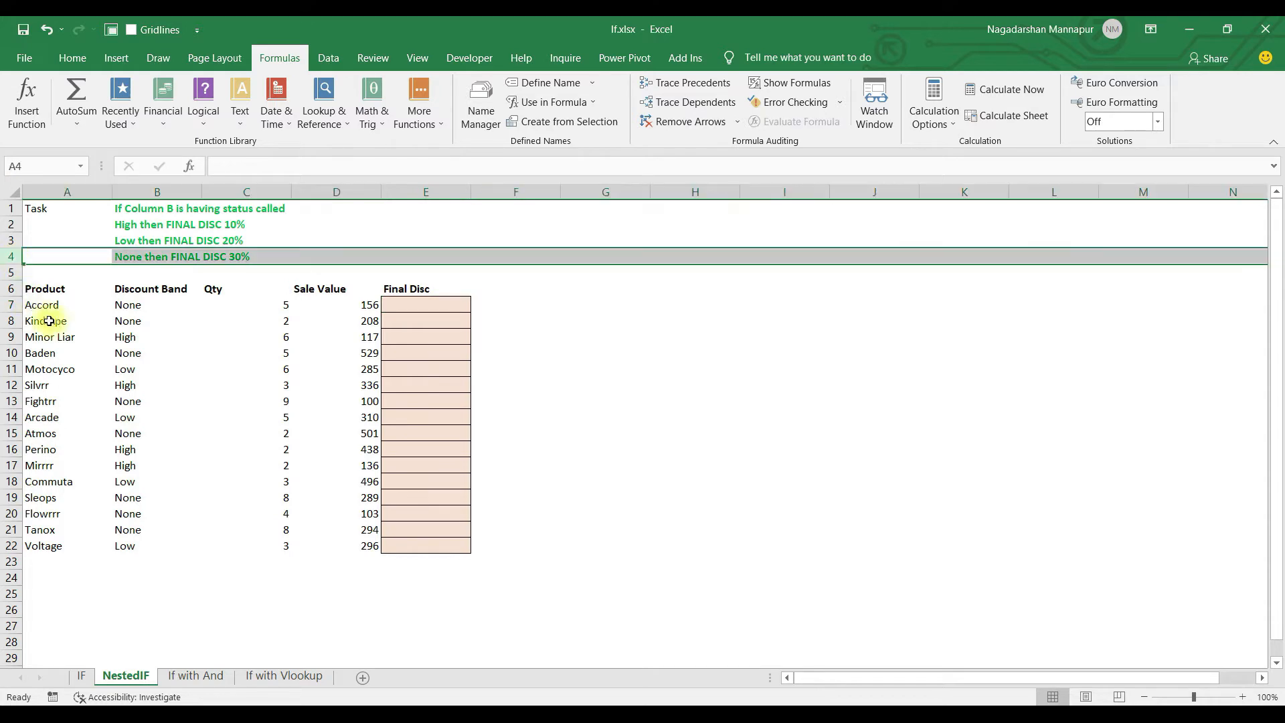
Begin an IF formula in E7 that tests whether B7 equals "High" and returns 10% when true.
click(424, 306)
text(=IF()
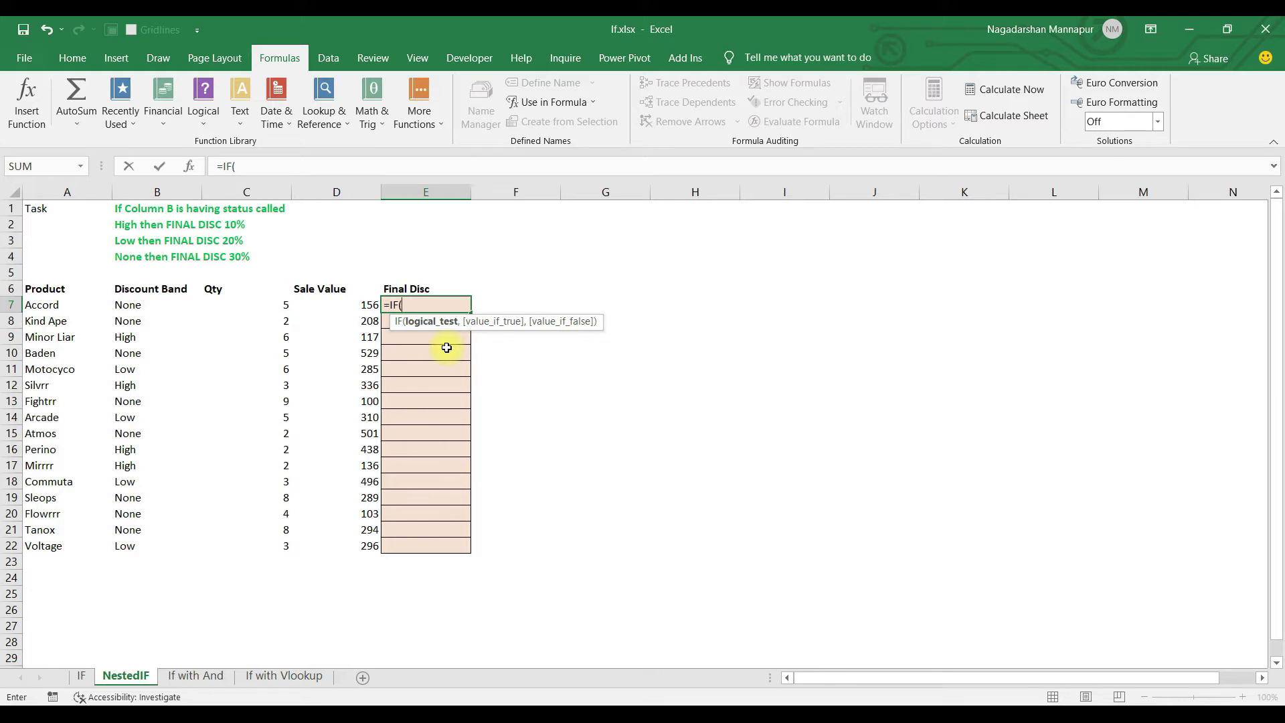
key(Left)
key(Left)
key(Left)
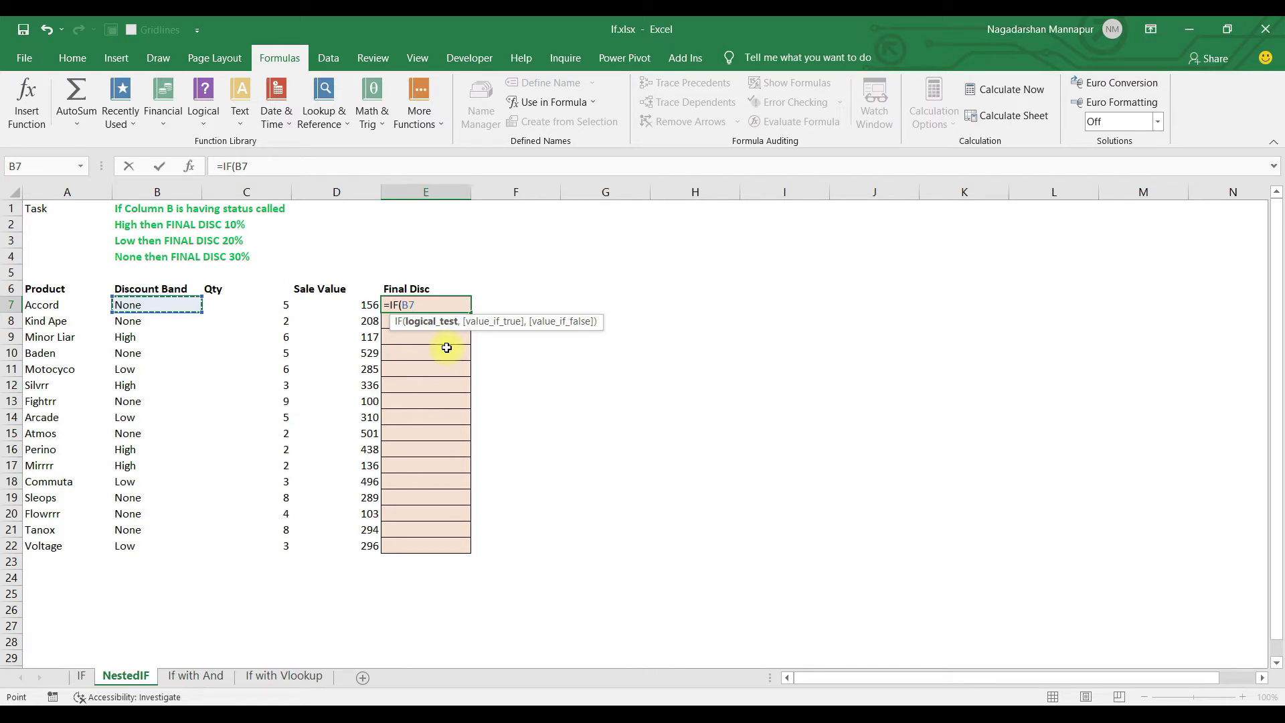
text(="High",)
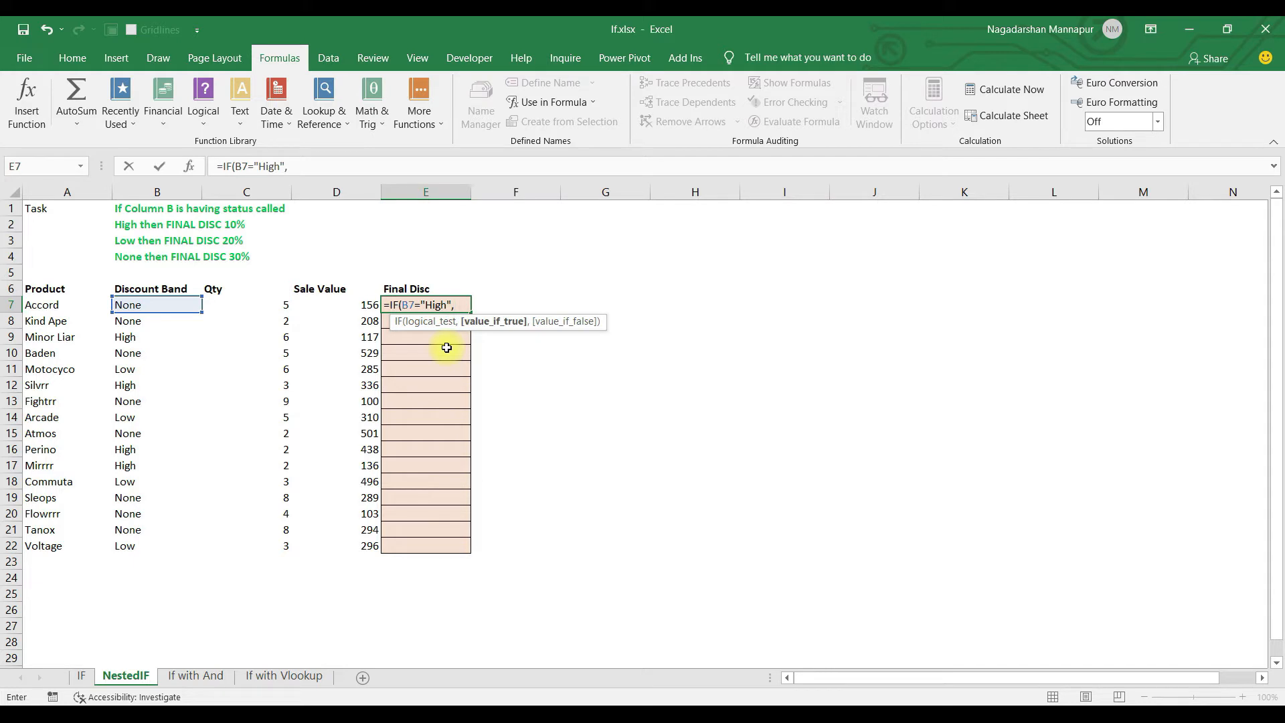
text(10%,)
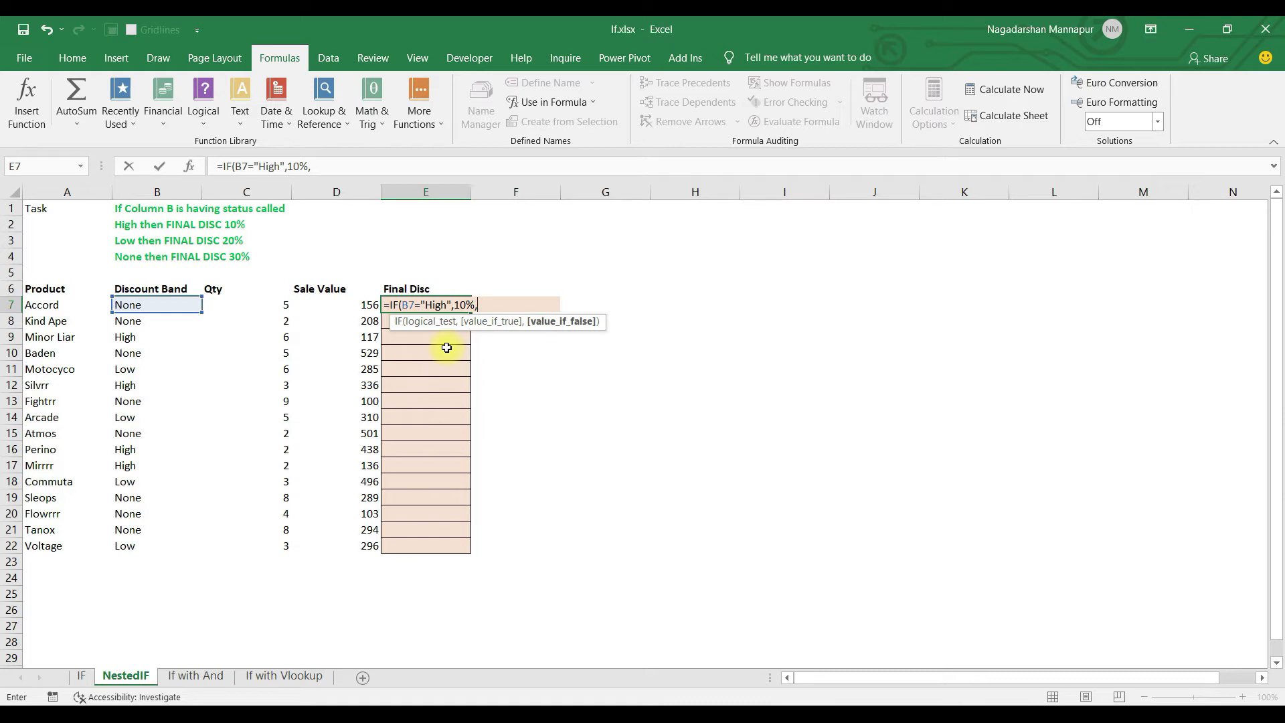
Complete the E7 formula with a nested IF that returns 20% when B7 equals "Low" and 30% otherwise.
text(IF()
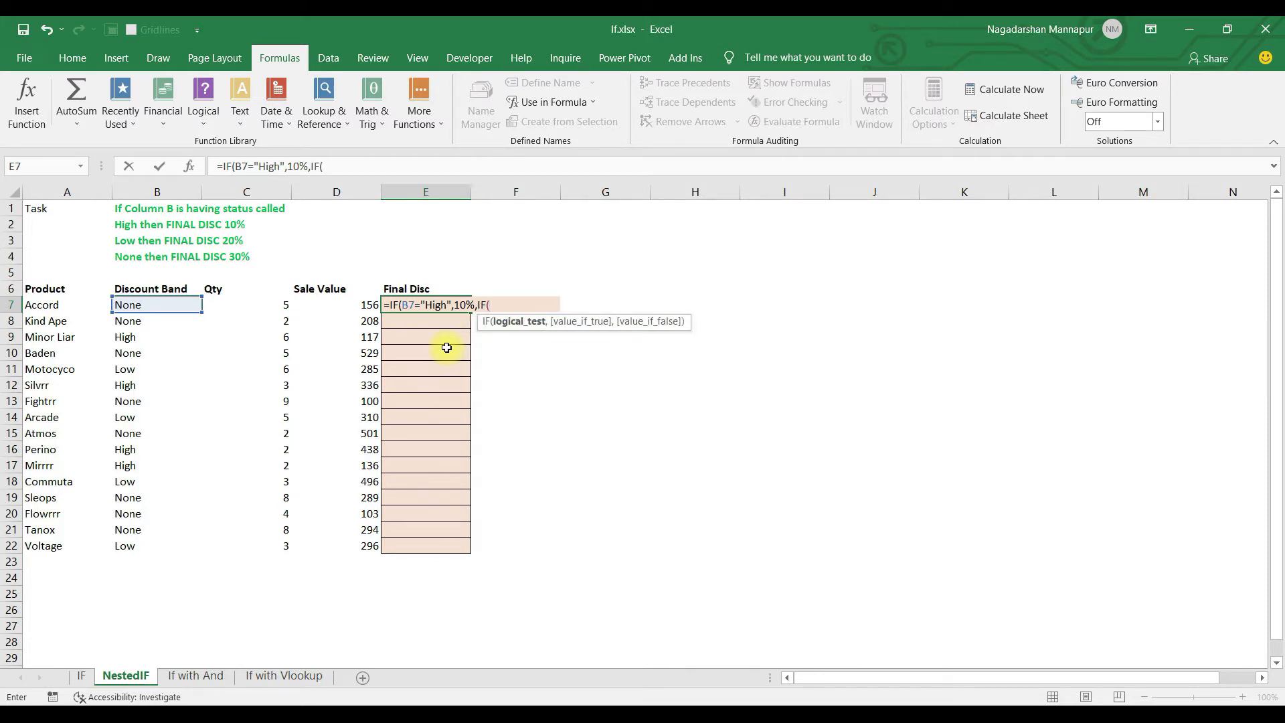
key(Left)
key(Left)
key(Left)
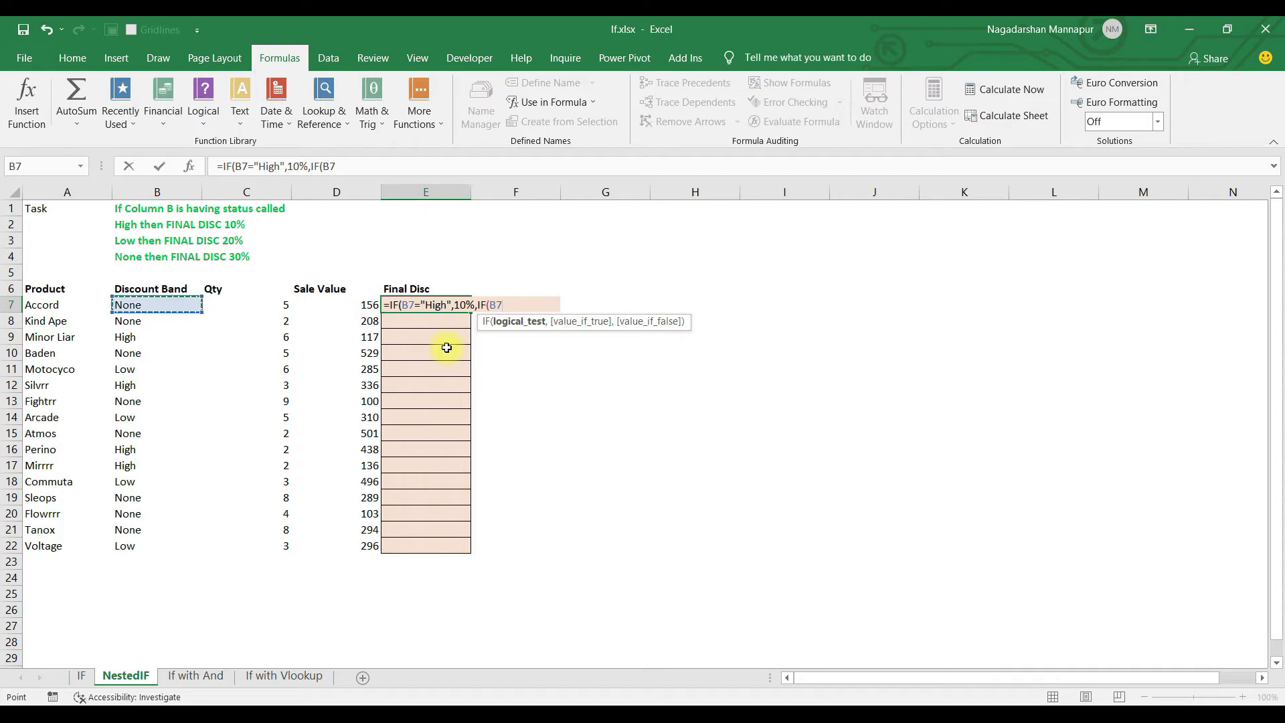
text(="Low",)
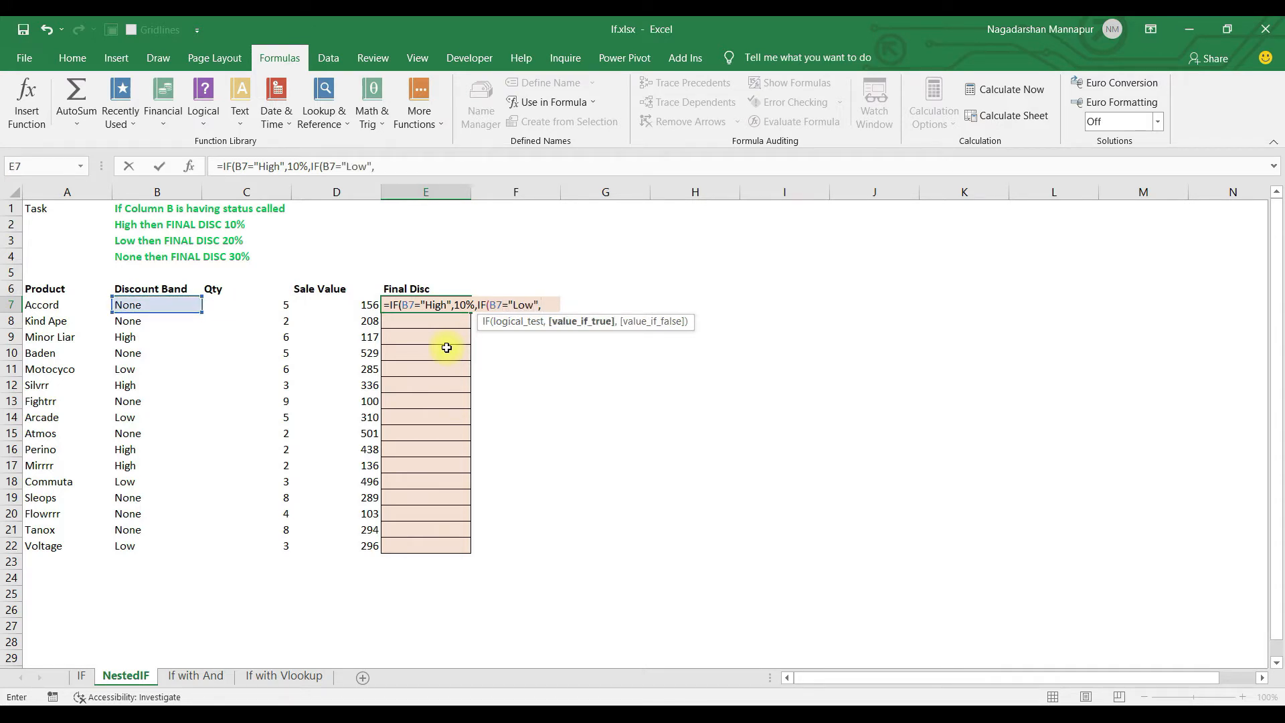
text(20%)
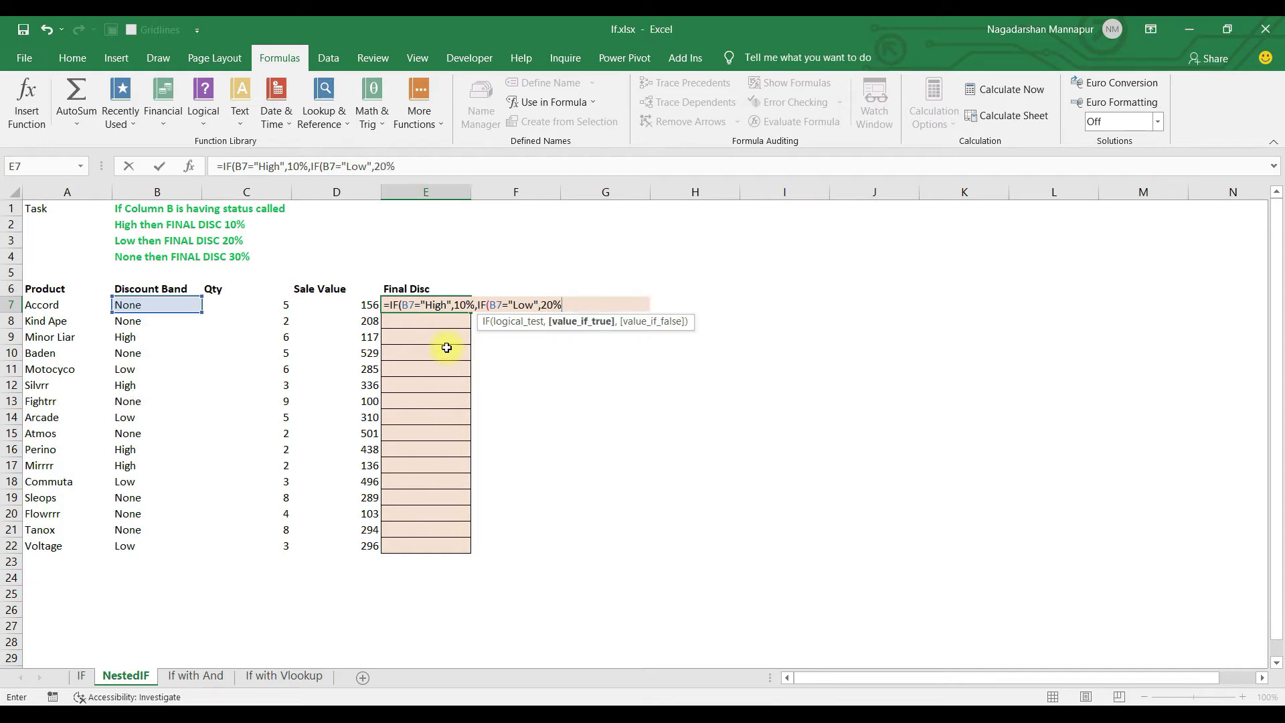
text(,)
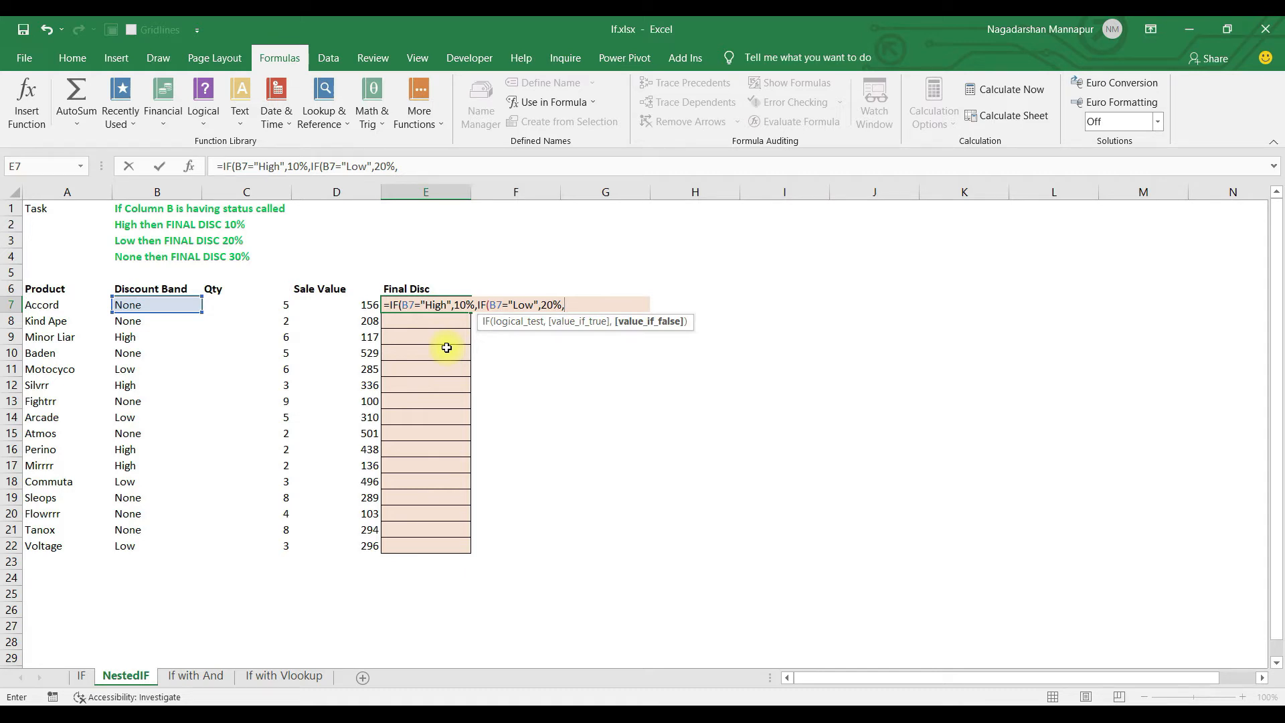
text(30%))
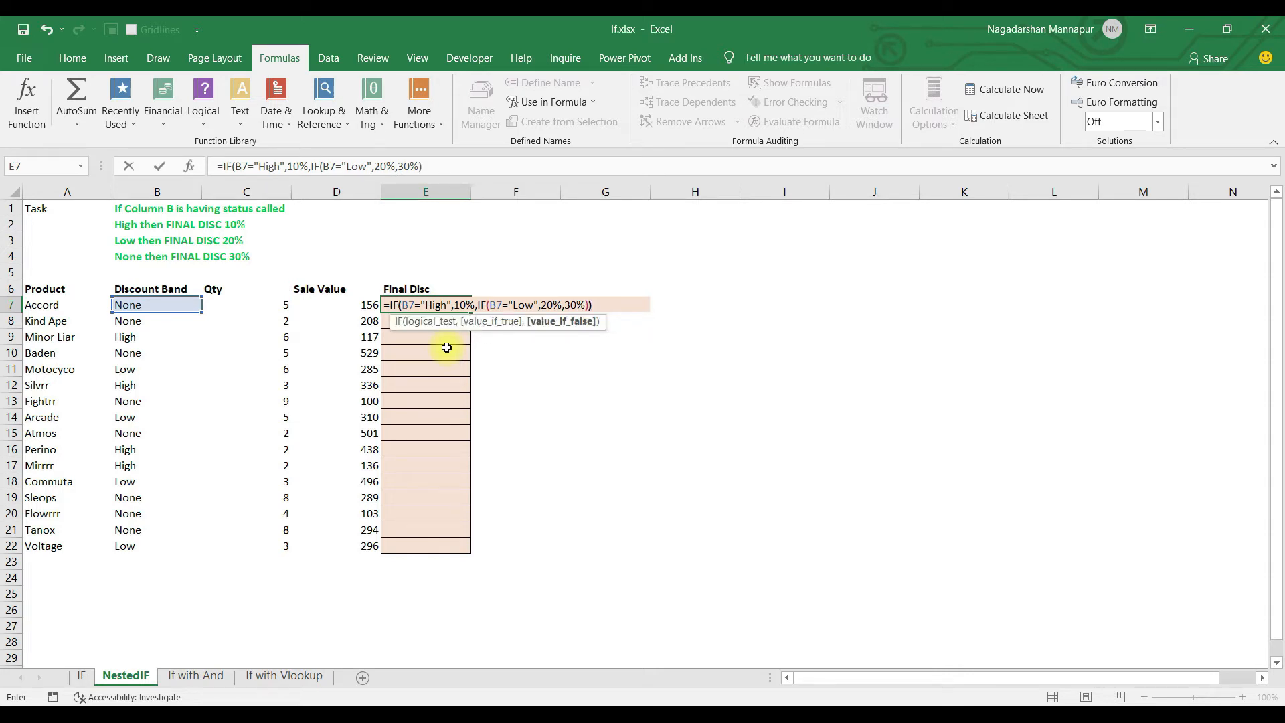
text())
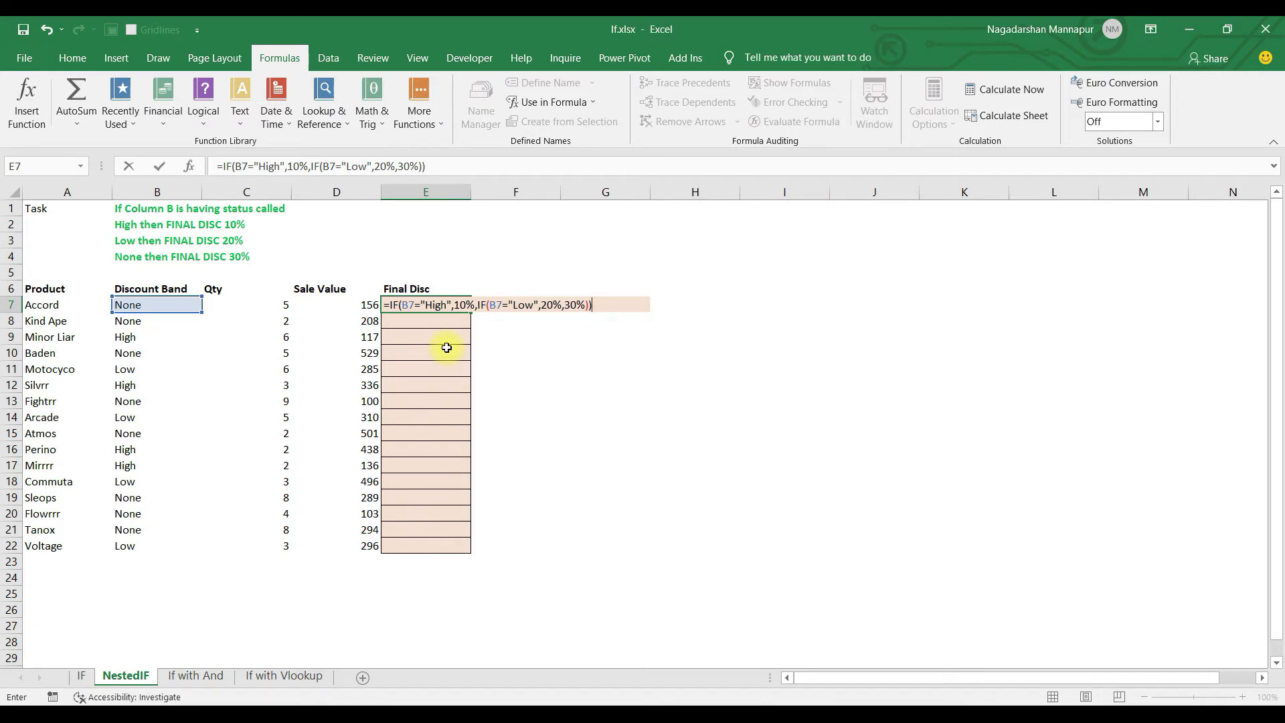
key(Return)
Format the Final Disc result in E7 as a percentage.
click(440, 305)
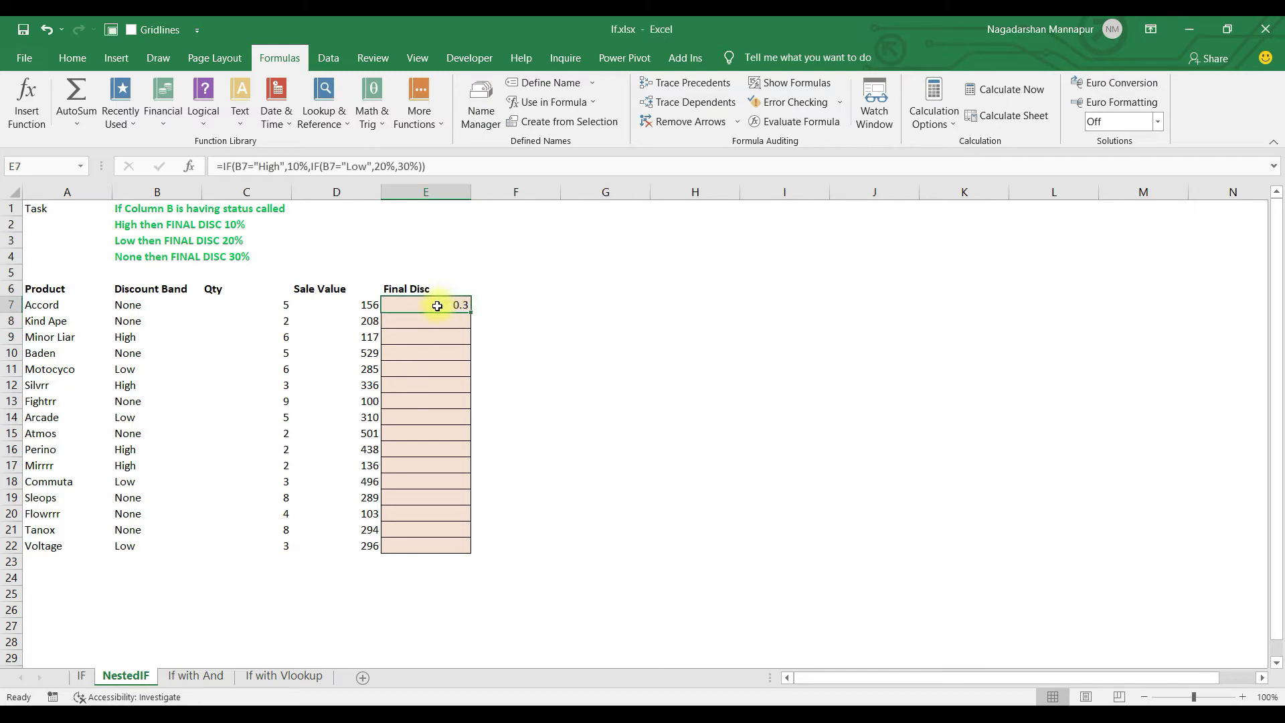
click(73, 58)
click(612, 115)
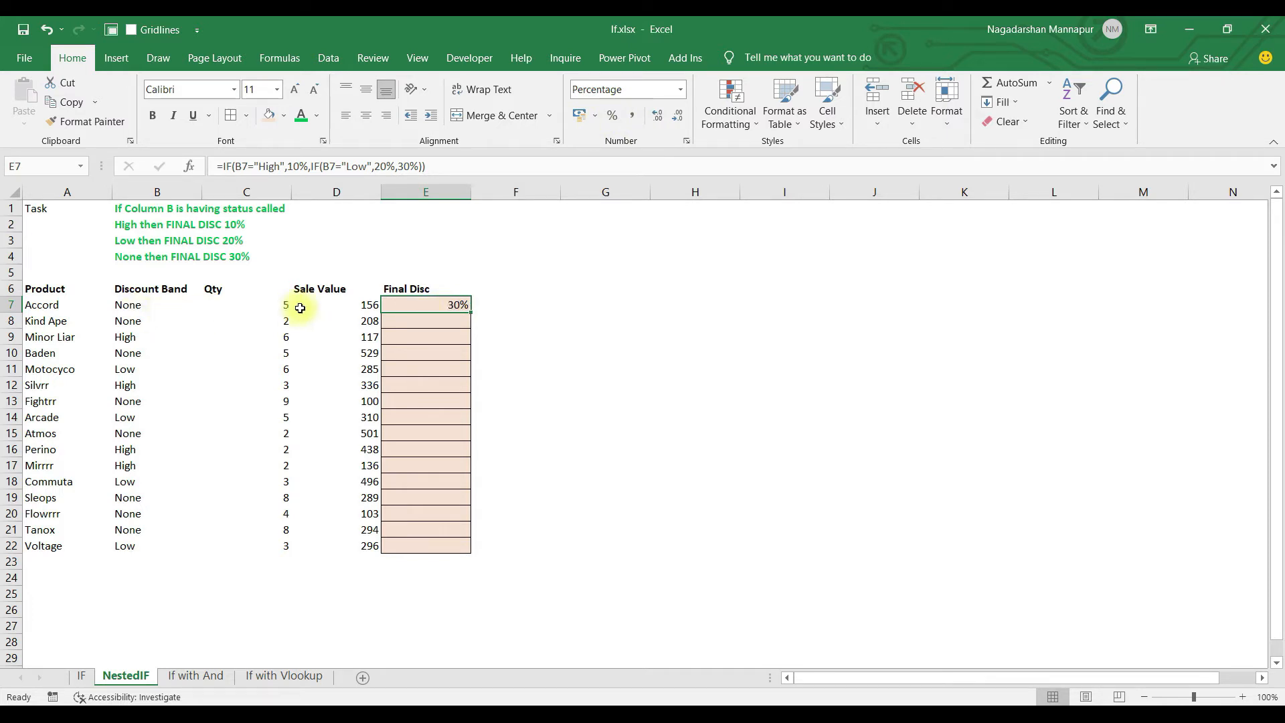
Copy the E7 formula down to E8 and E9, checking each row against its discount band.
drag(468, 318, 468, 328)
click(435, 319)
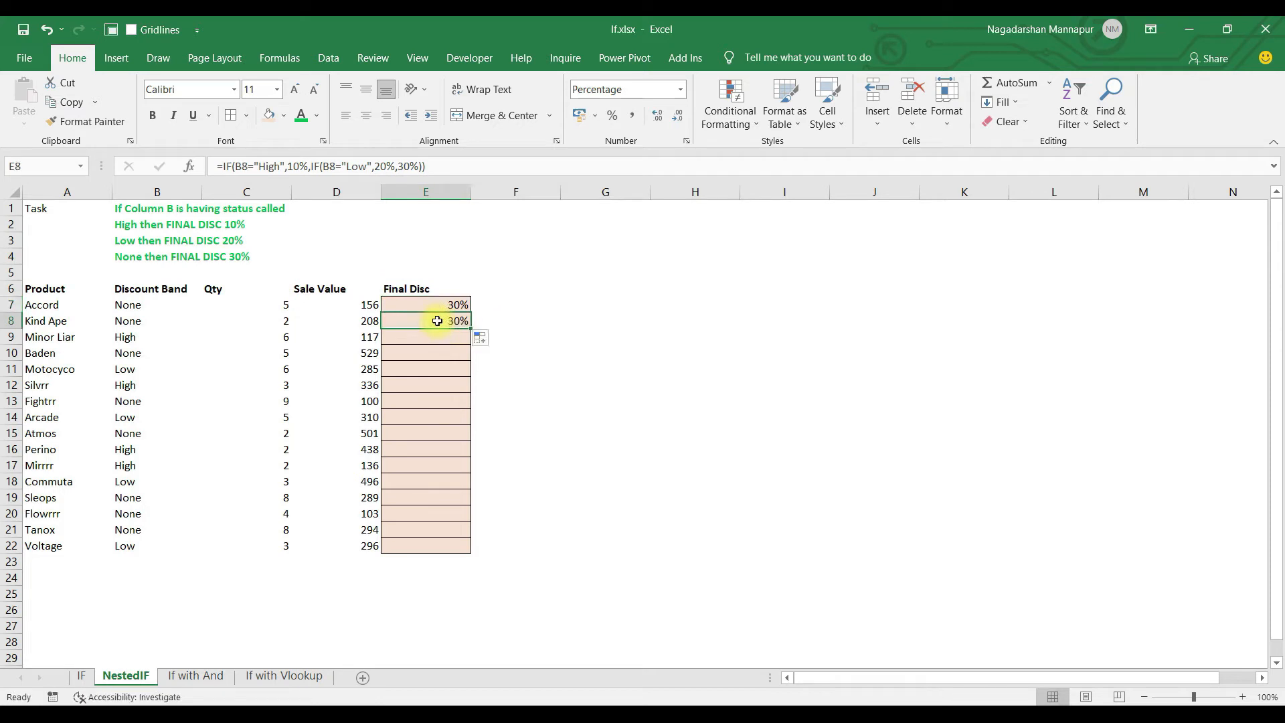
click(139, 321)
click(417, 322)
drag(471, 331, 463, 340)
click(445, 337)
click(139, 337)
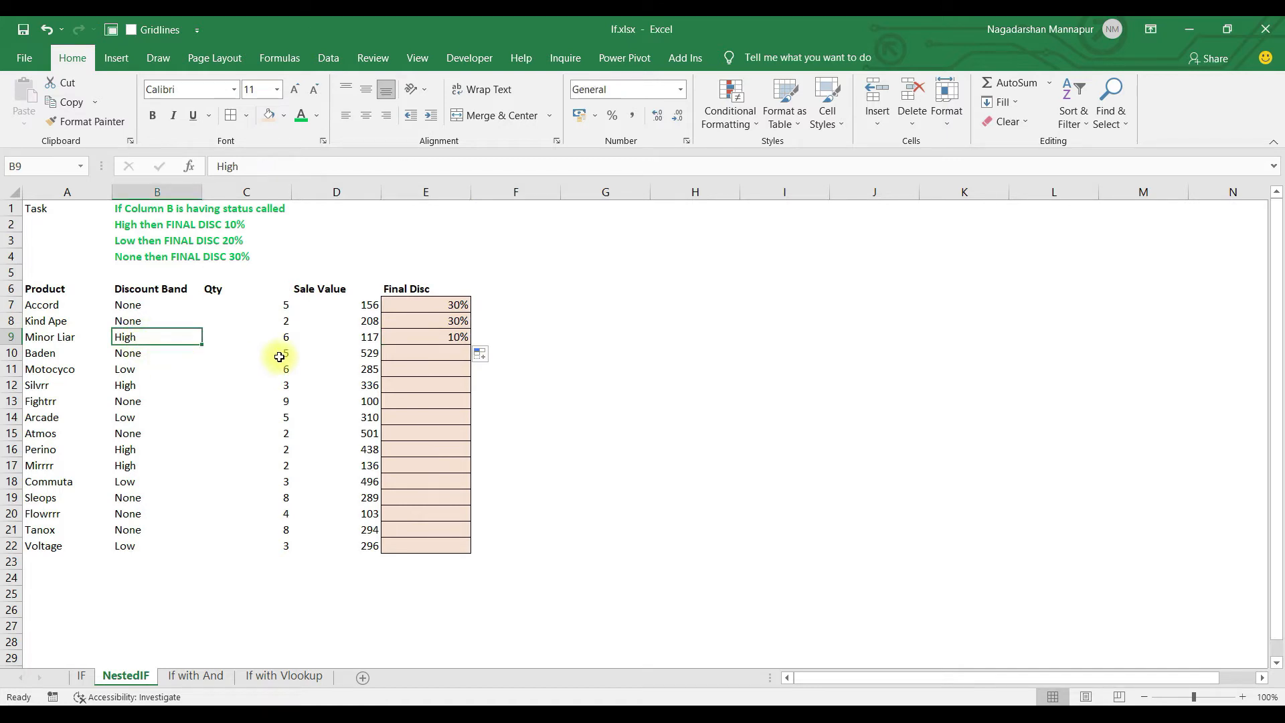
Fill the E7 nested IF formula down the Final Disc column through E22.
click(436, 309)
drag(437, 318, 422, 541)
key(ctrl+d)
Run Evaluate Formula on E9 step by step to trace the High band, then close the evaluation.
click(414, 338)
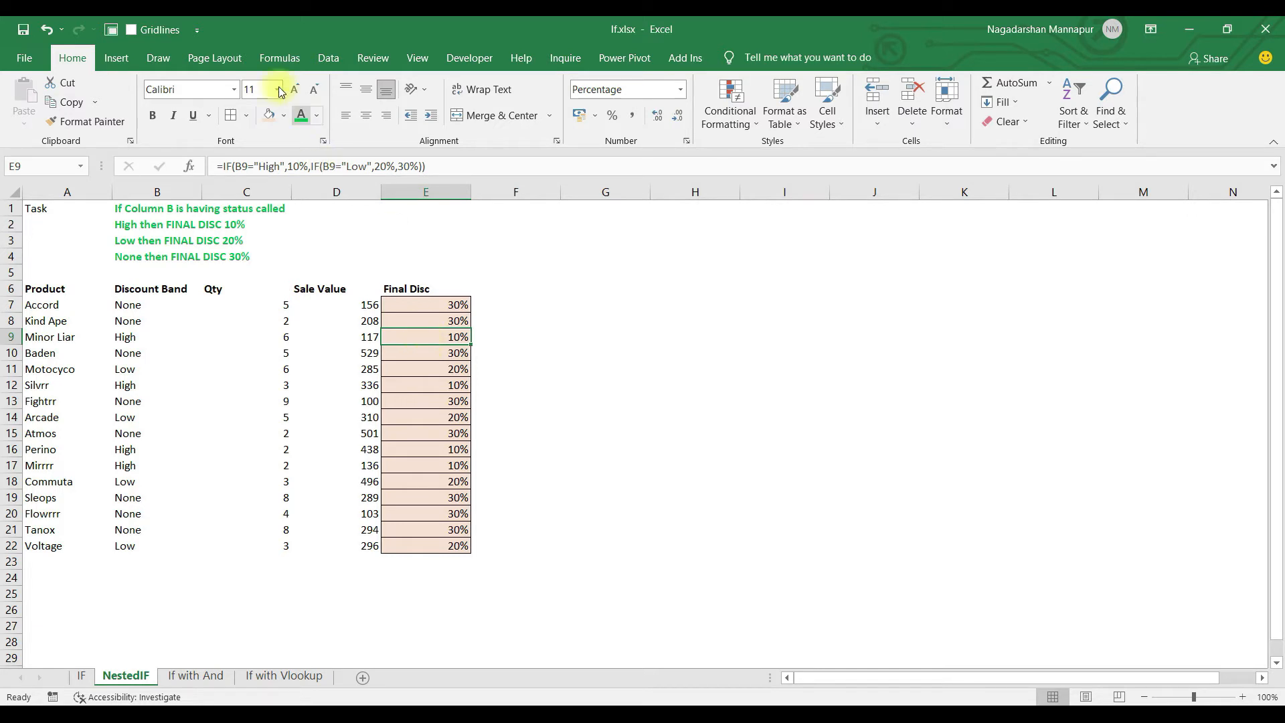
click(295, 59)
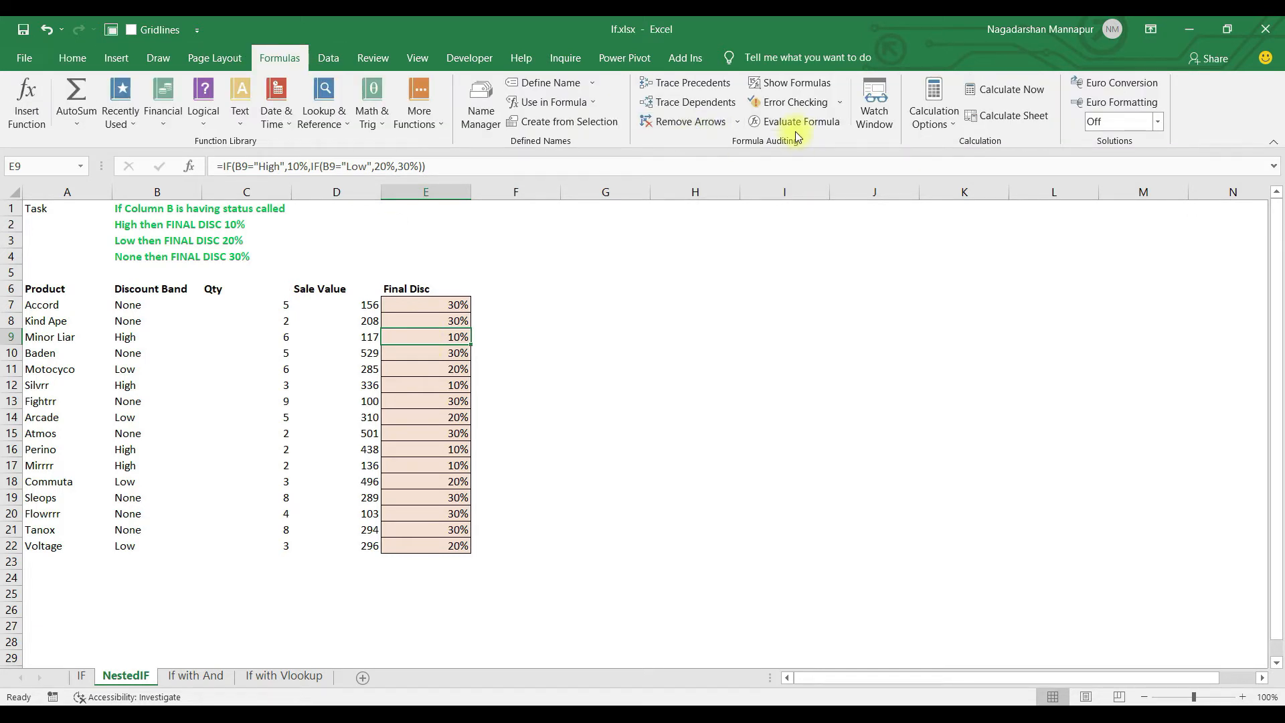
click(788, 123)
drag(696, 159, 710, 227)
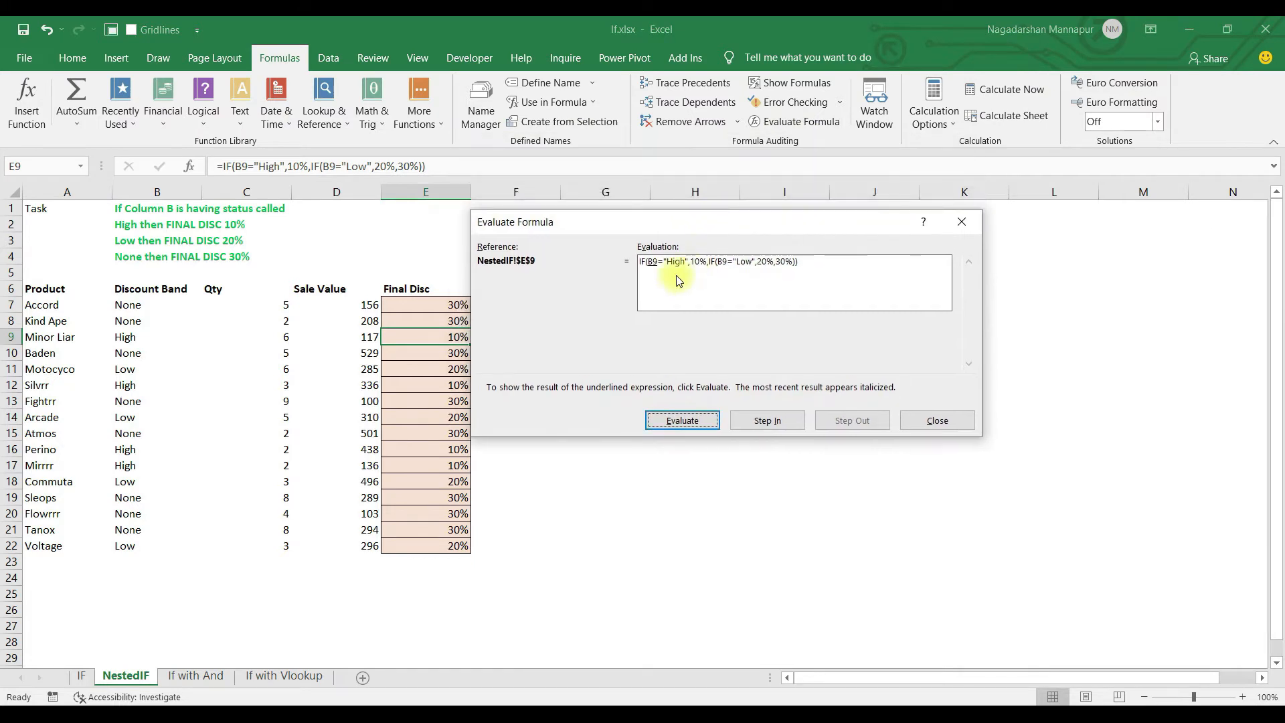
click(682, 420)
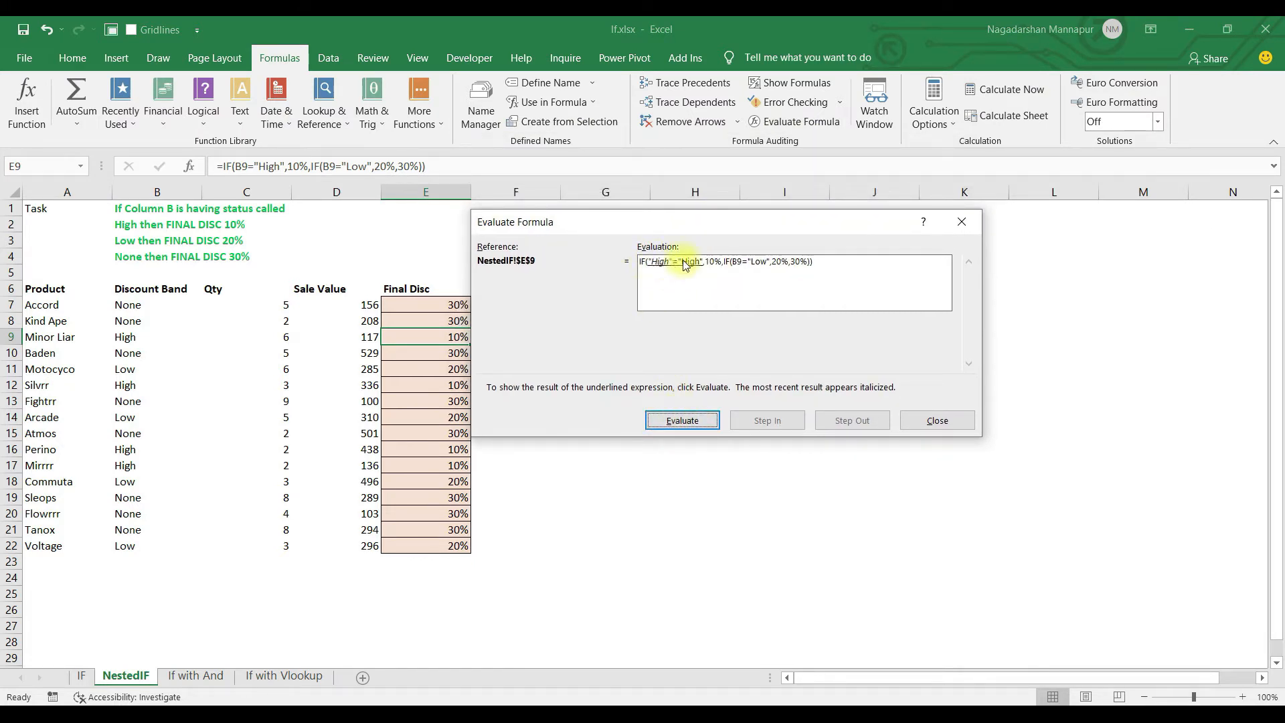
click(687, 421)
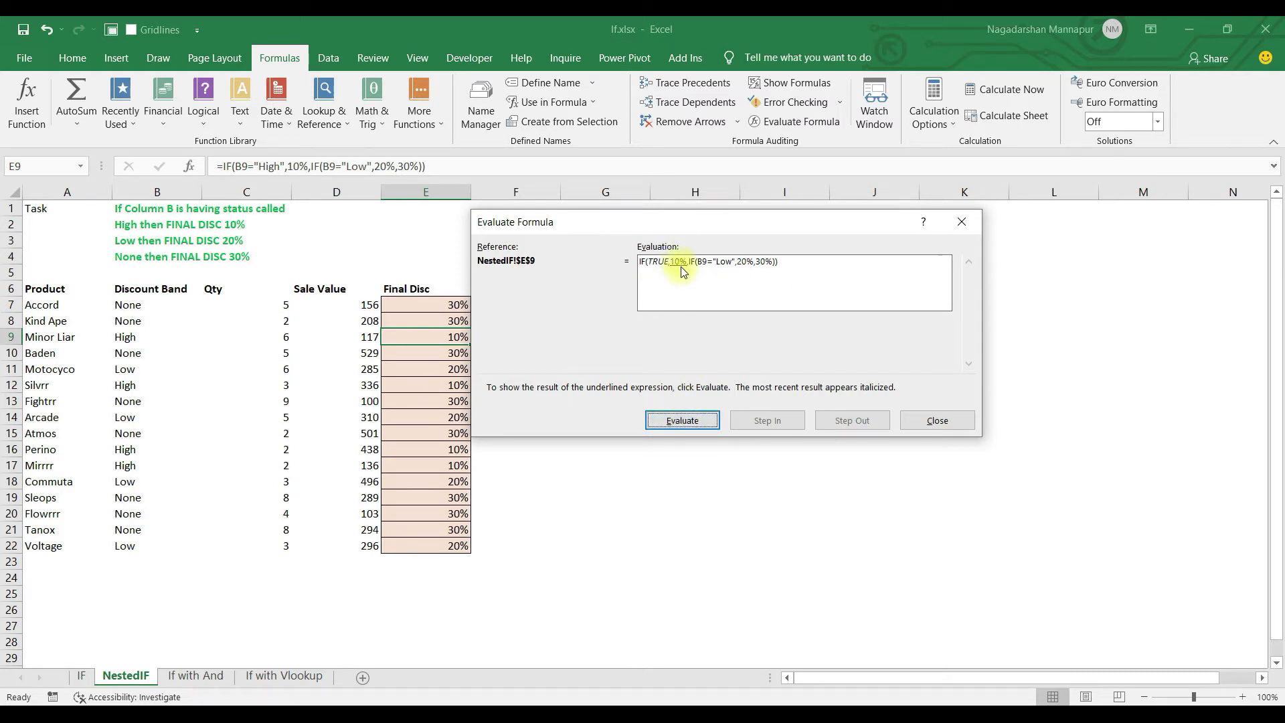
click(695, 421)
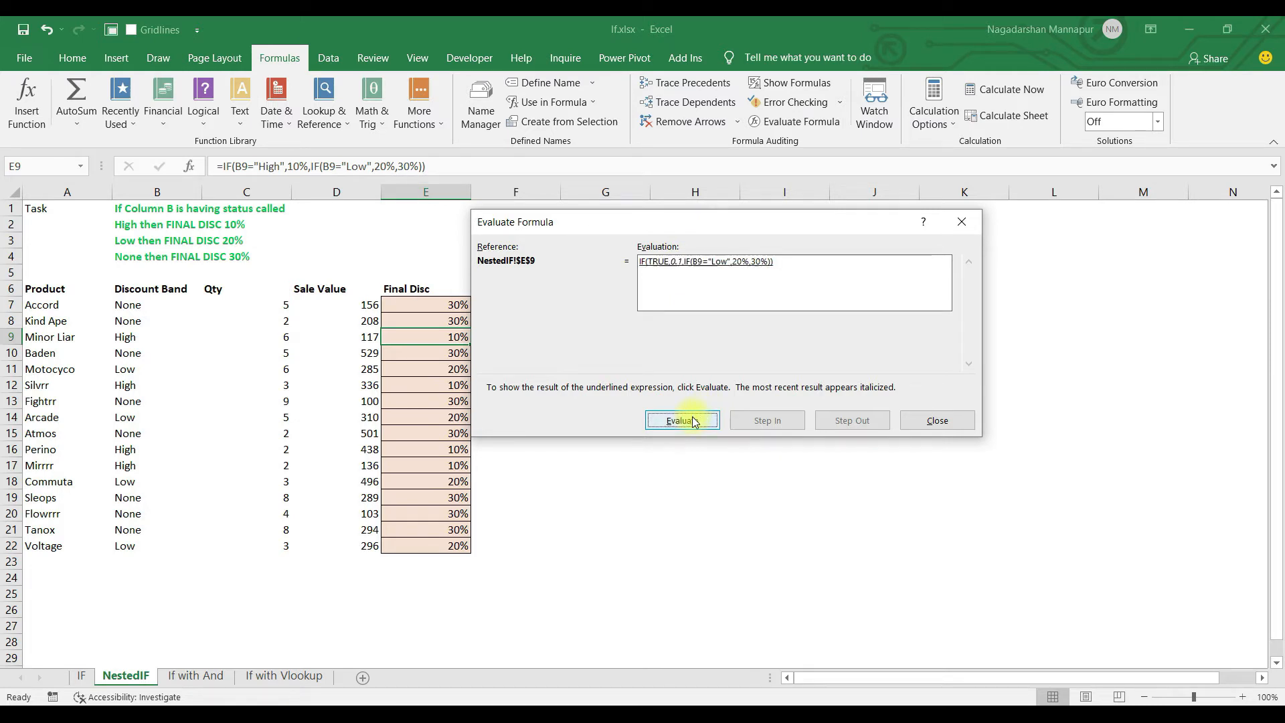
click(695, 422)
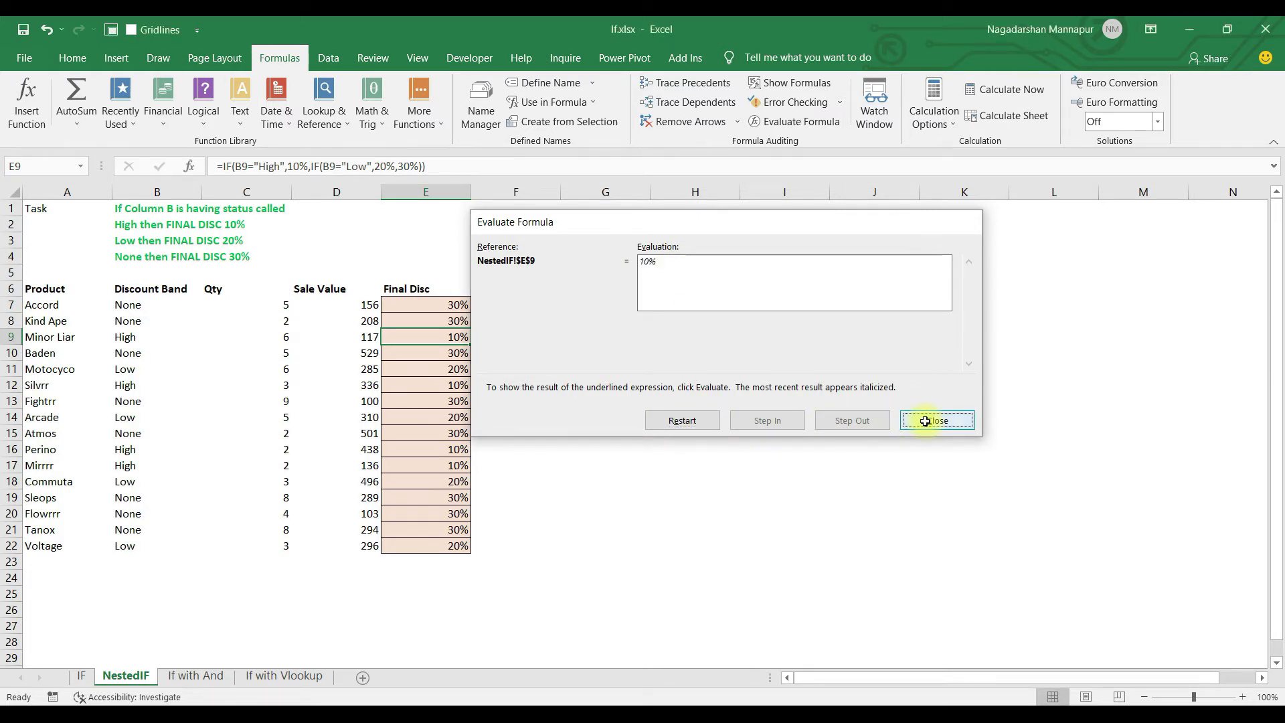
click(937, 420)
Evaluate the E11 formula step by step to trace how the nested IF handles the Low band, then close it.
click(450, 369)
click(783, 121)
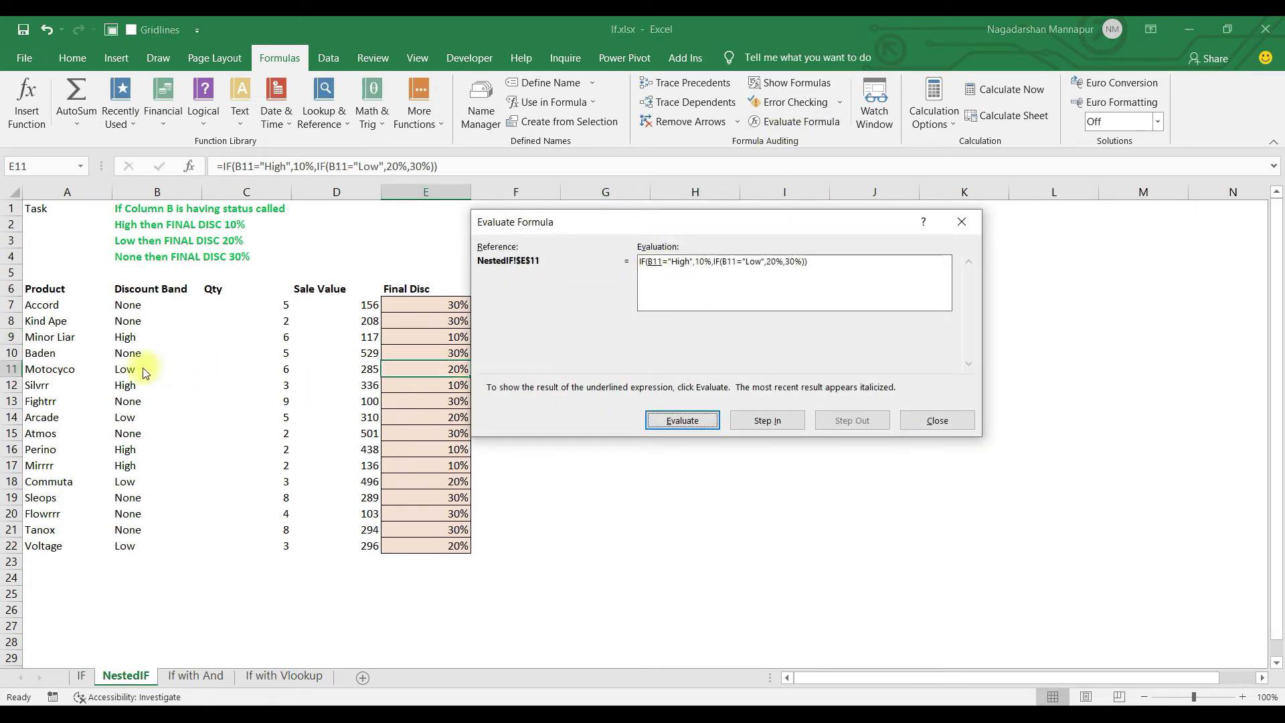
click(674, 424)
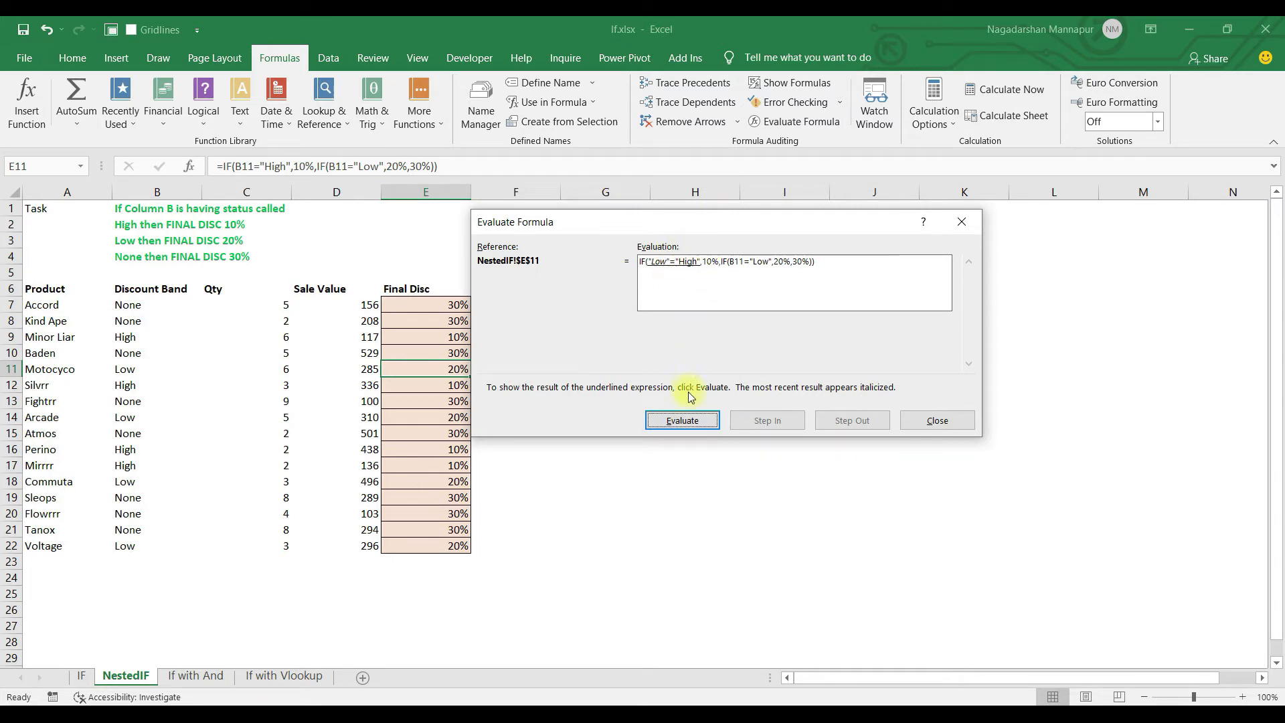
click(688, 415)
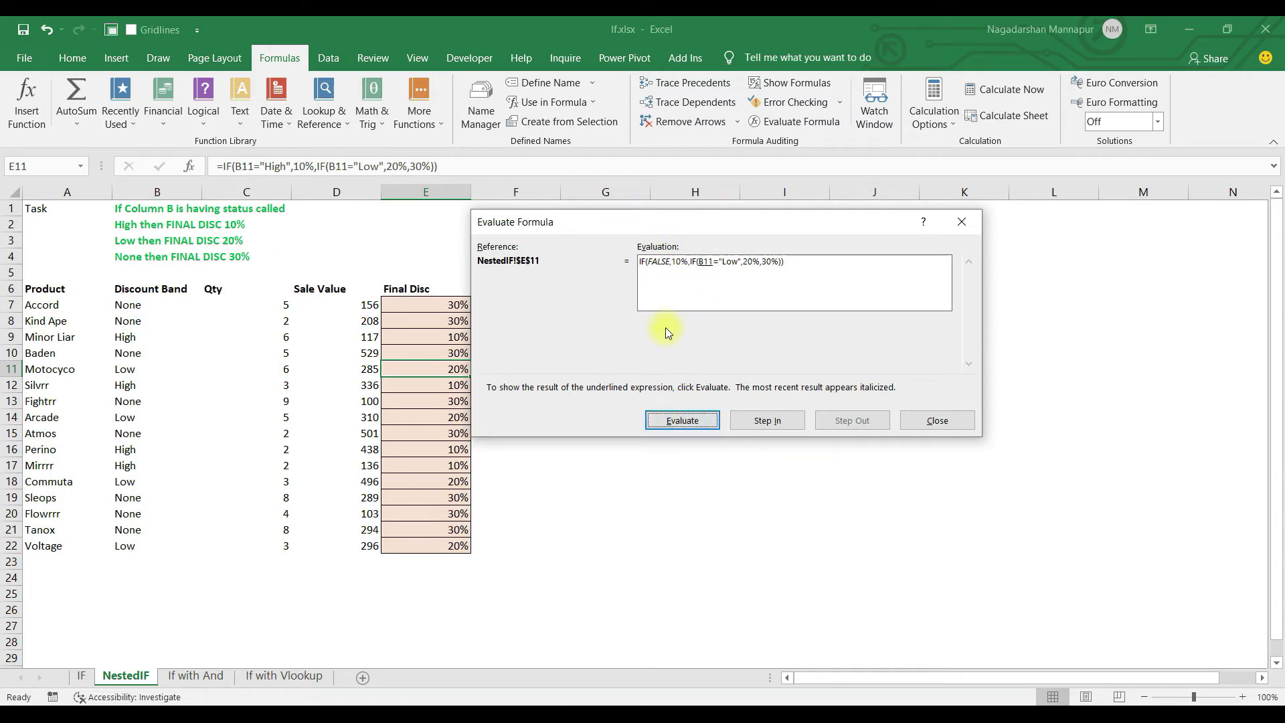
click(682, 422)
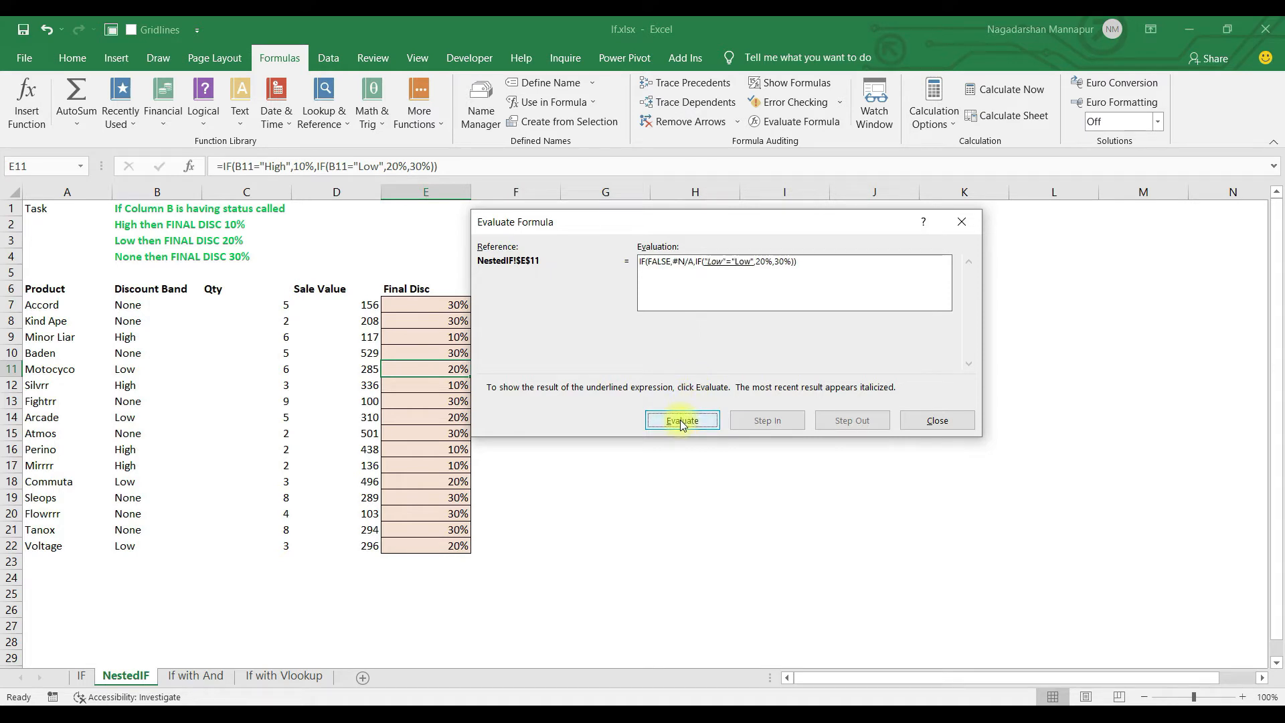
click(682, 421)
click(682, 422)
click(683, 421)
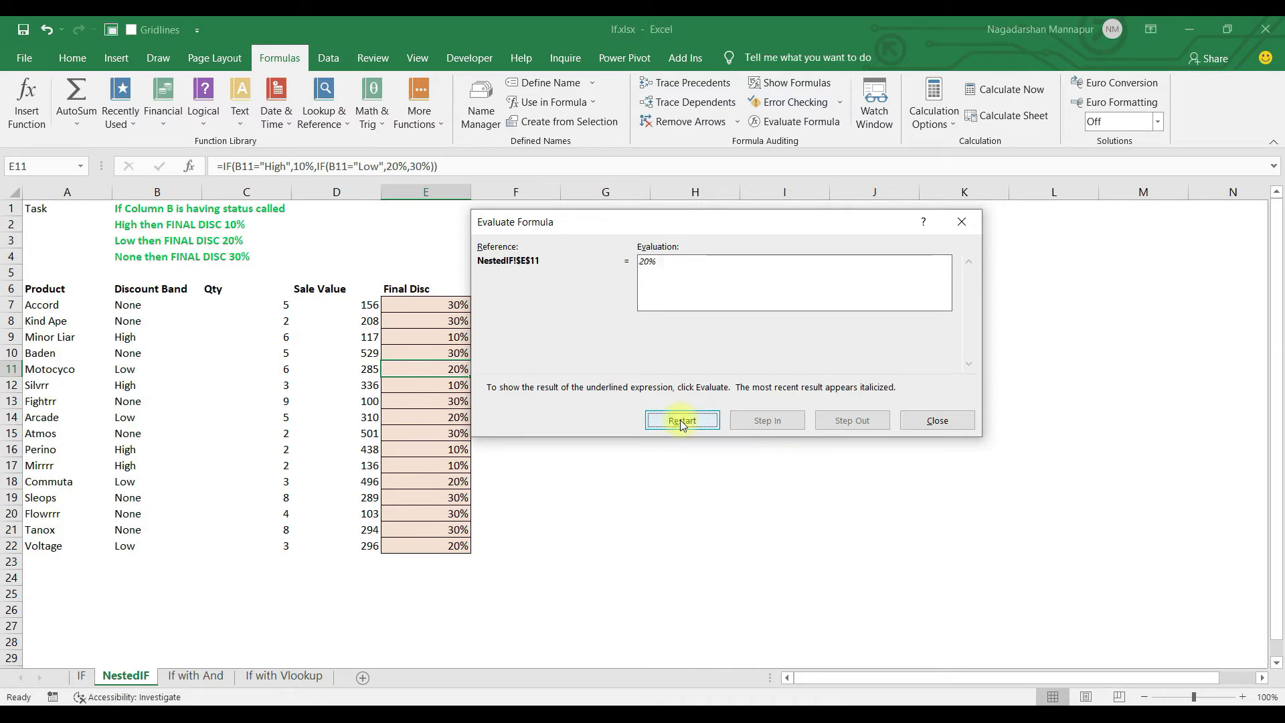
click(938, 421)
Evaluate the E7 formula step by step to trace how the None band is resolved, then close the evaluation.
click(435, 306)
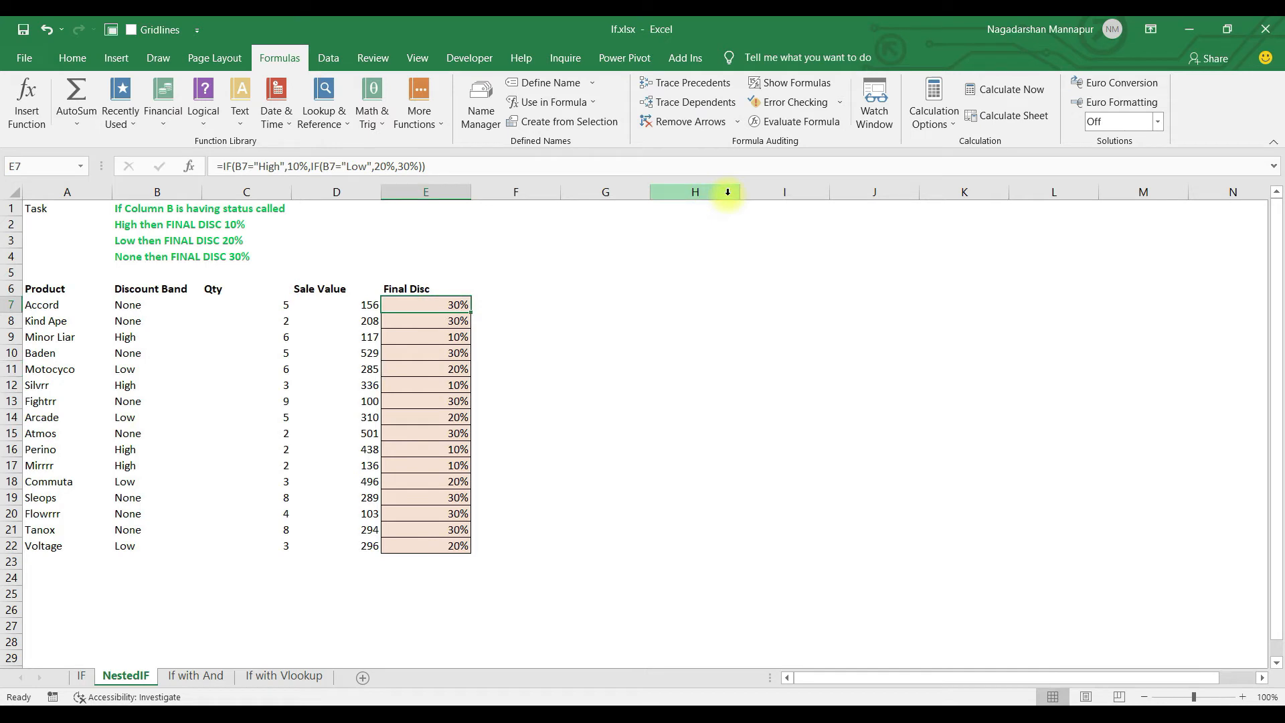
click(797, 121)
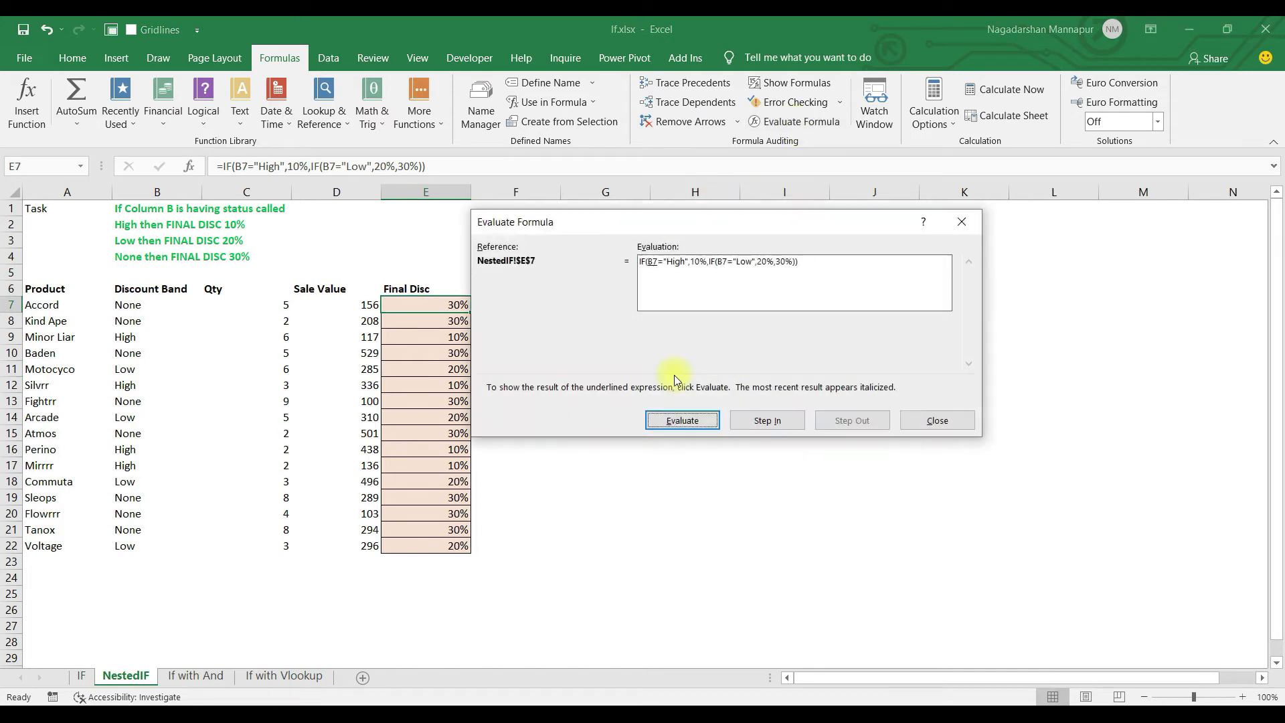
click(679, 422)
click(681, 420)
click(680, 421)
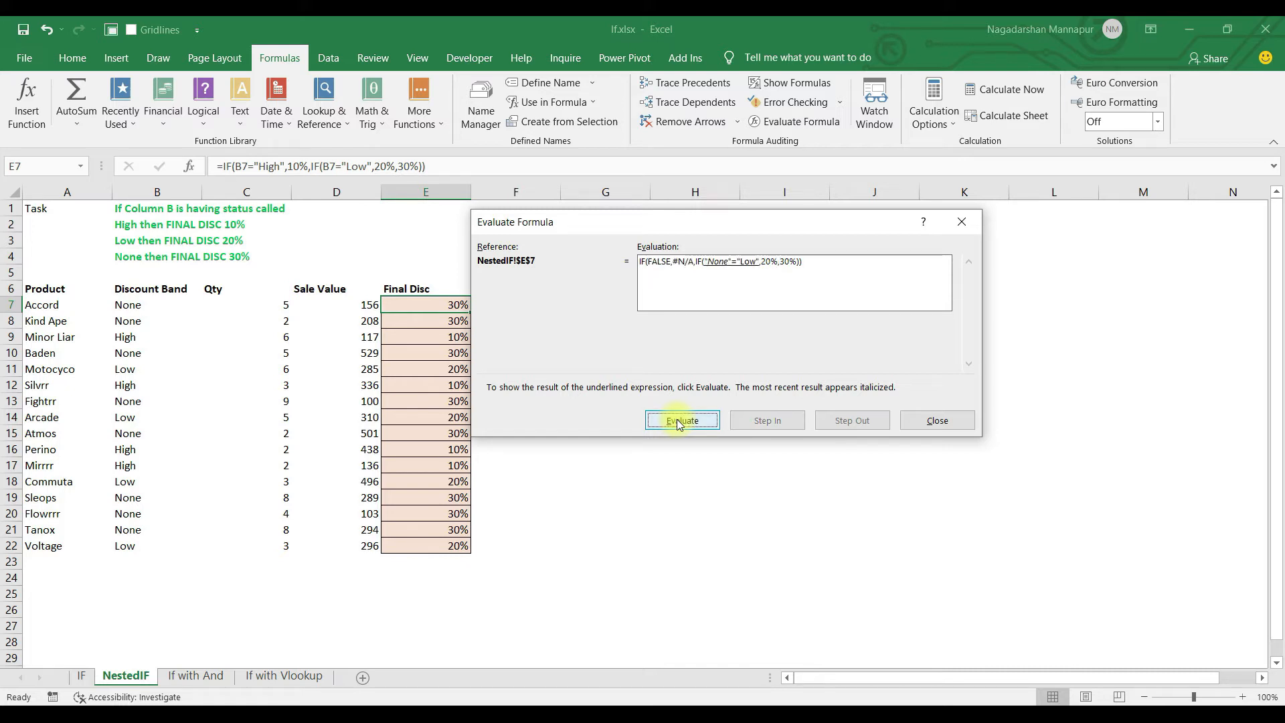
click(679, 422)
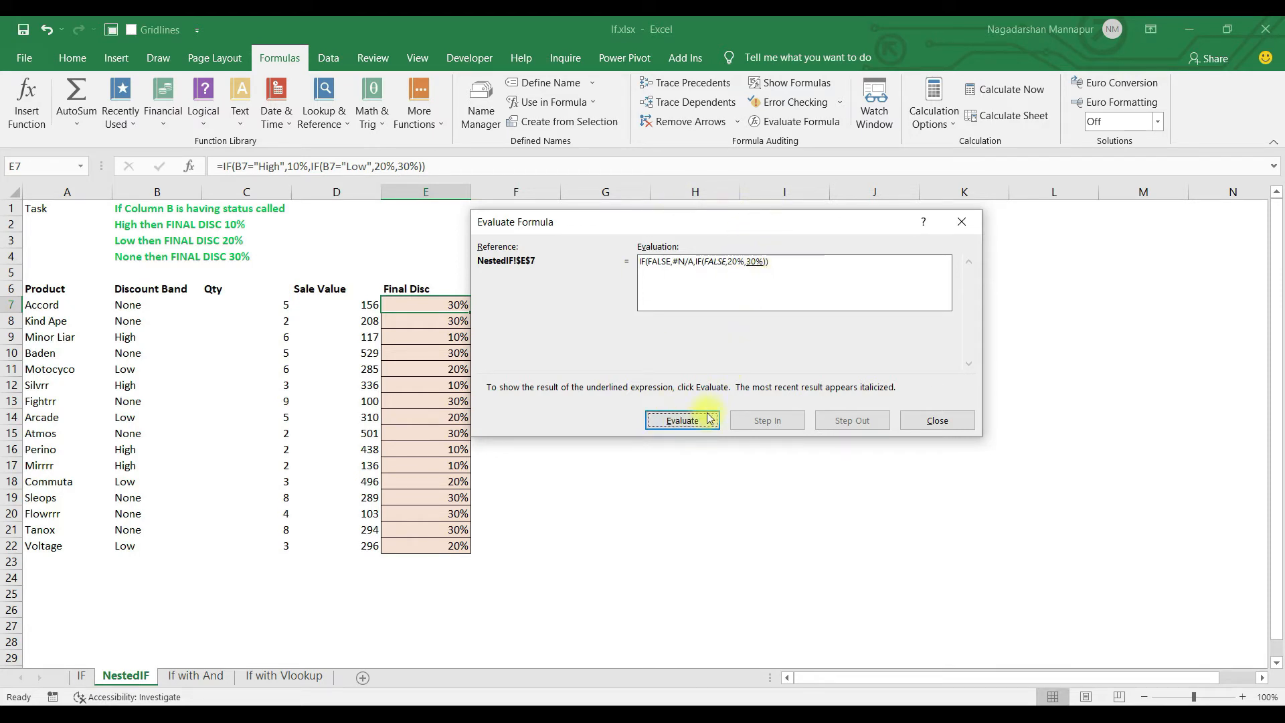
click(697, 426)
click(697, 426)
click(697, 426)
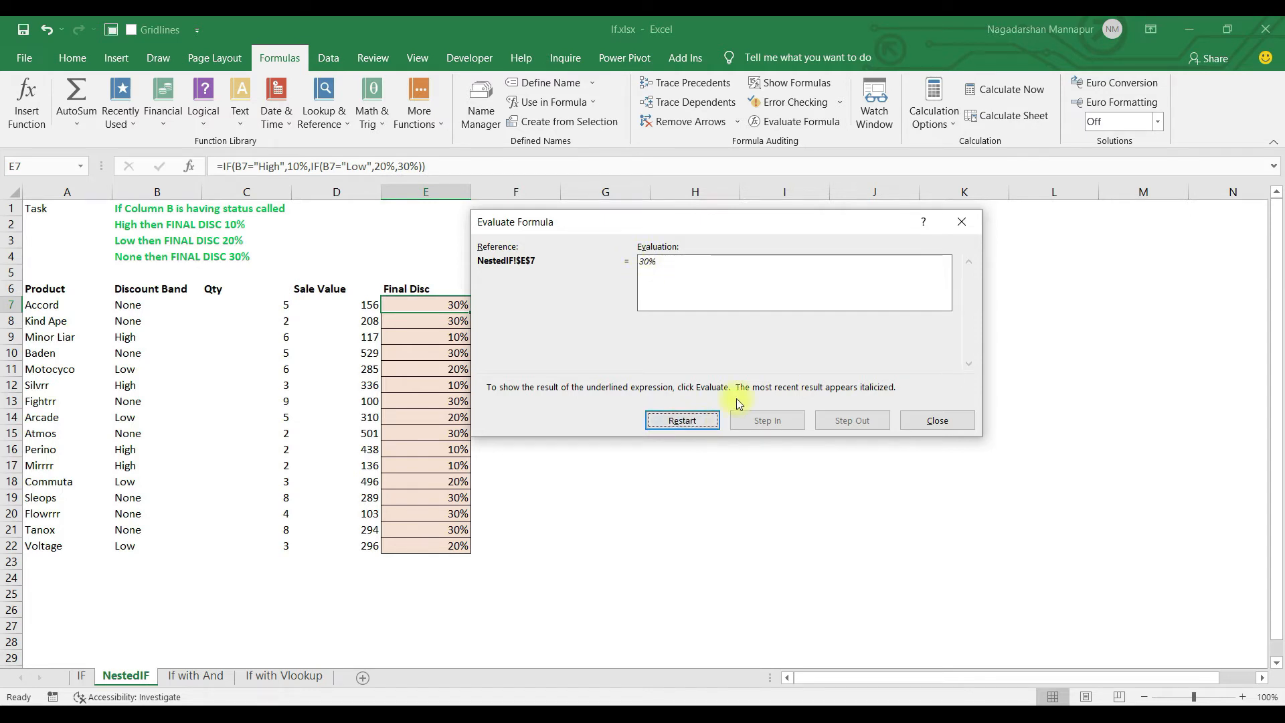
click(937, 421)
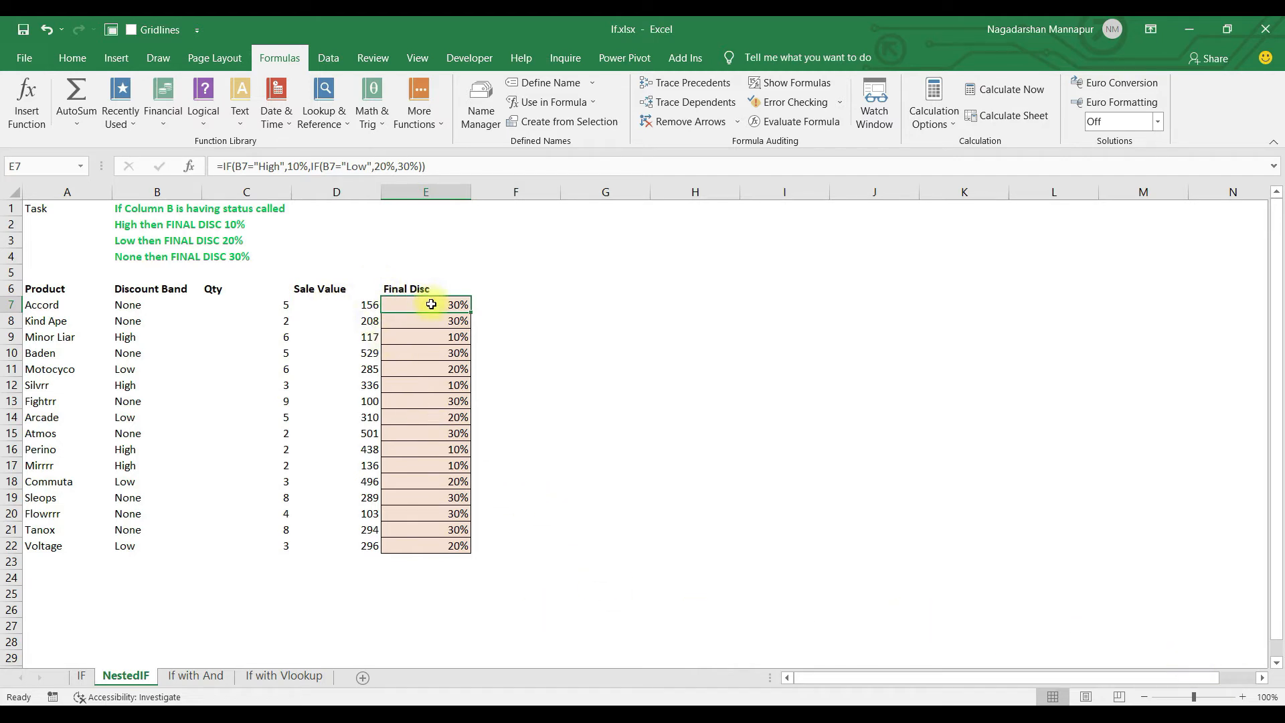
Switch to the If with And sheet and select the first empty Status with Conditional Format cell, E7.
key(ctrl+Page_Down)
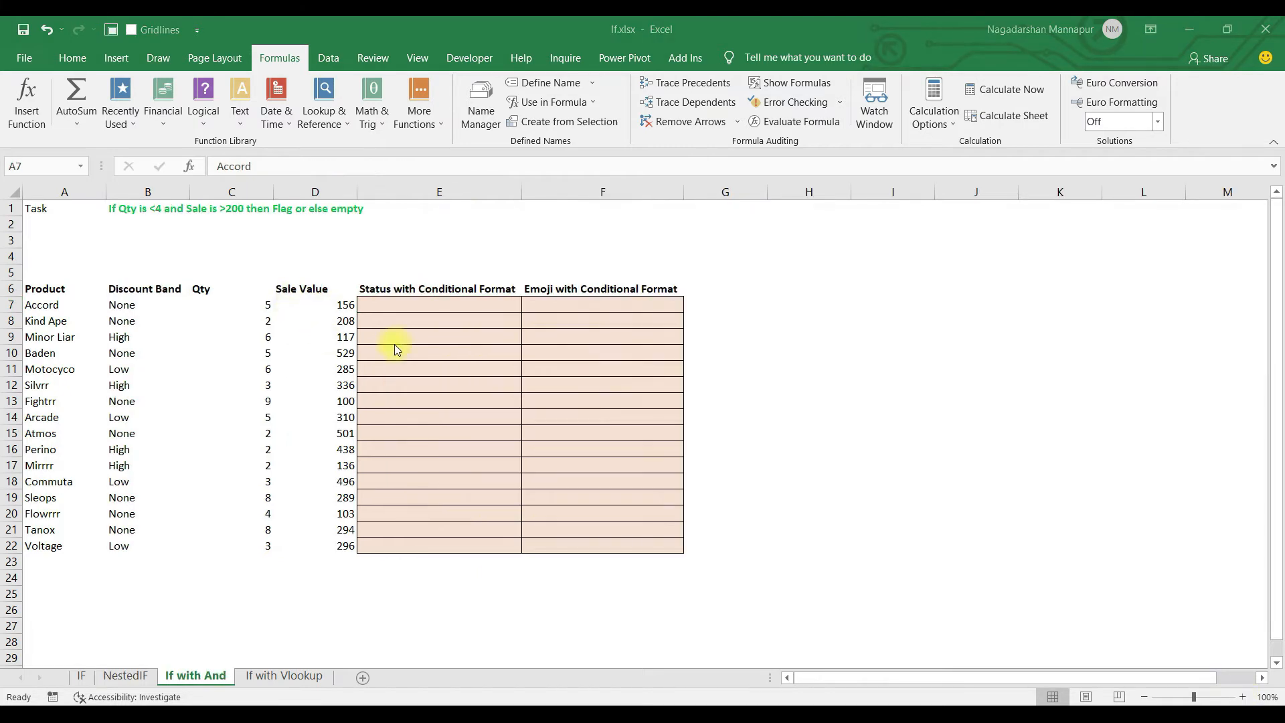
click(411, 307)
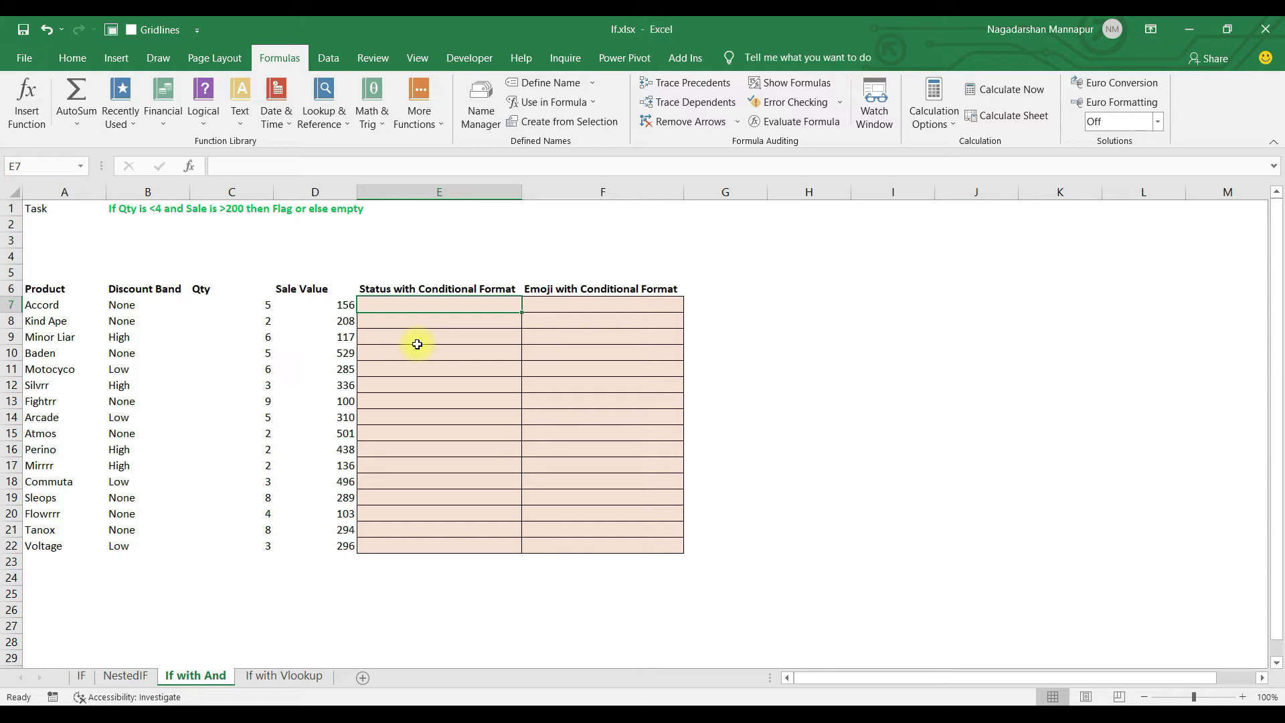
click(428, 242)
text(=and)
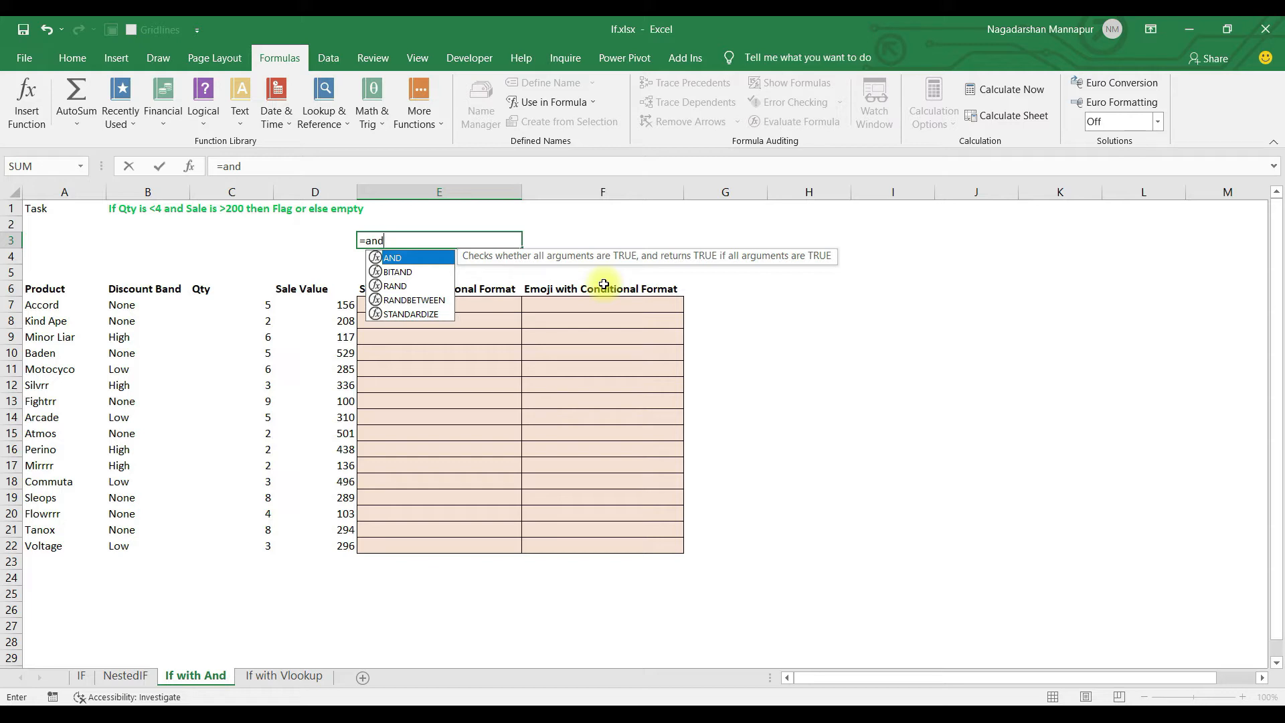
key(Escape)
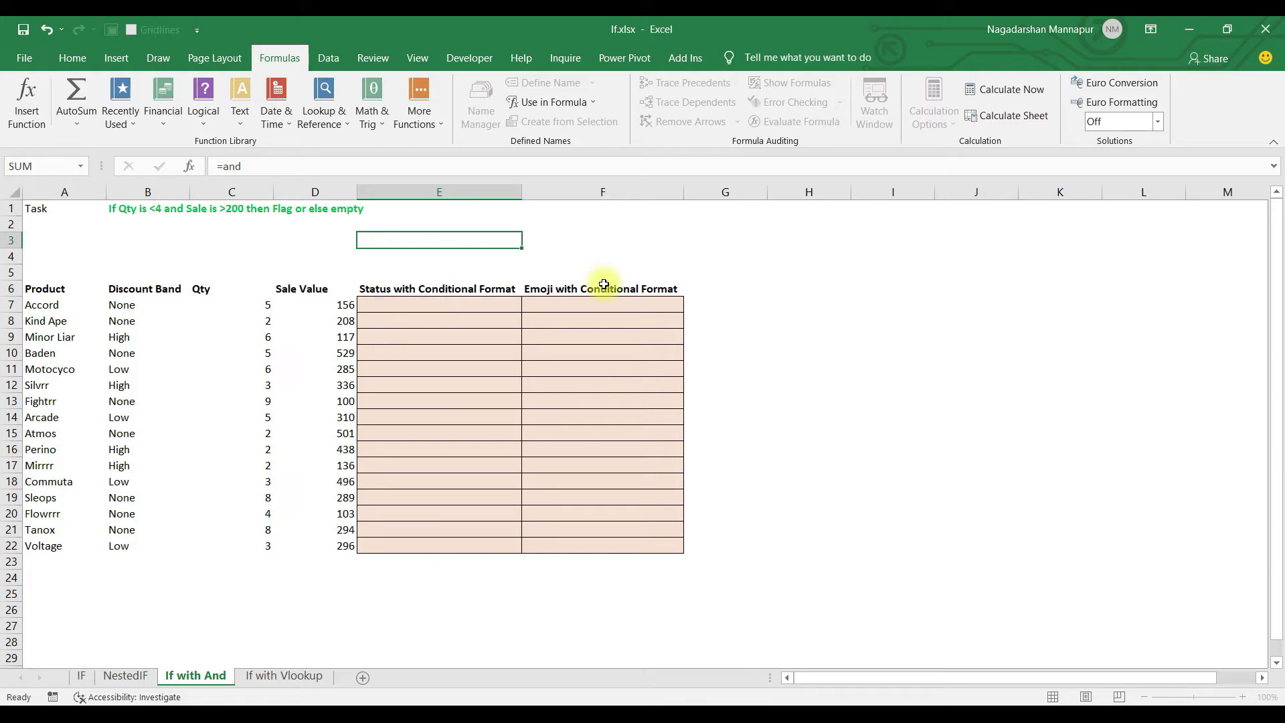
key(Escape)
Review the task condition in row 1 together with the Qty and Sale Value columns it refers to.
click(426, 302)
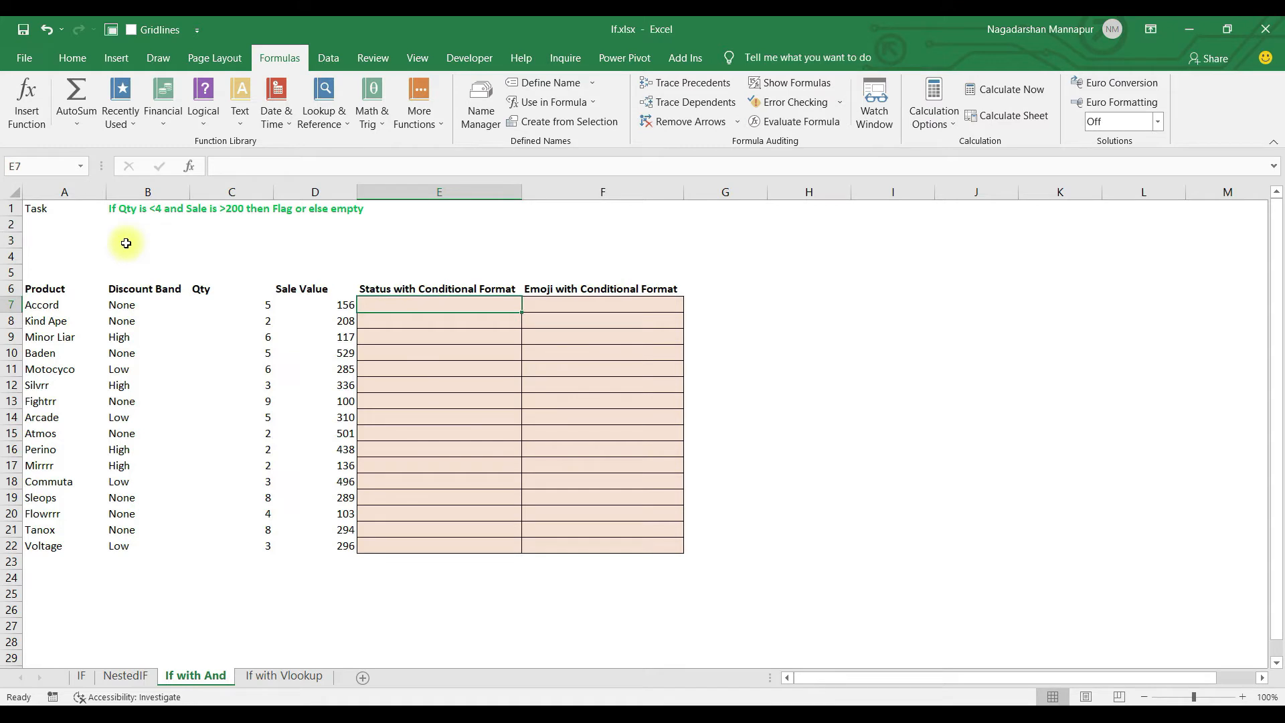
click(63, 209)
click(136, 214)
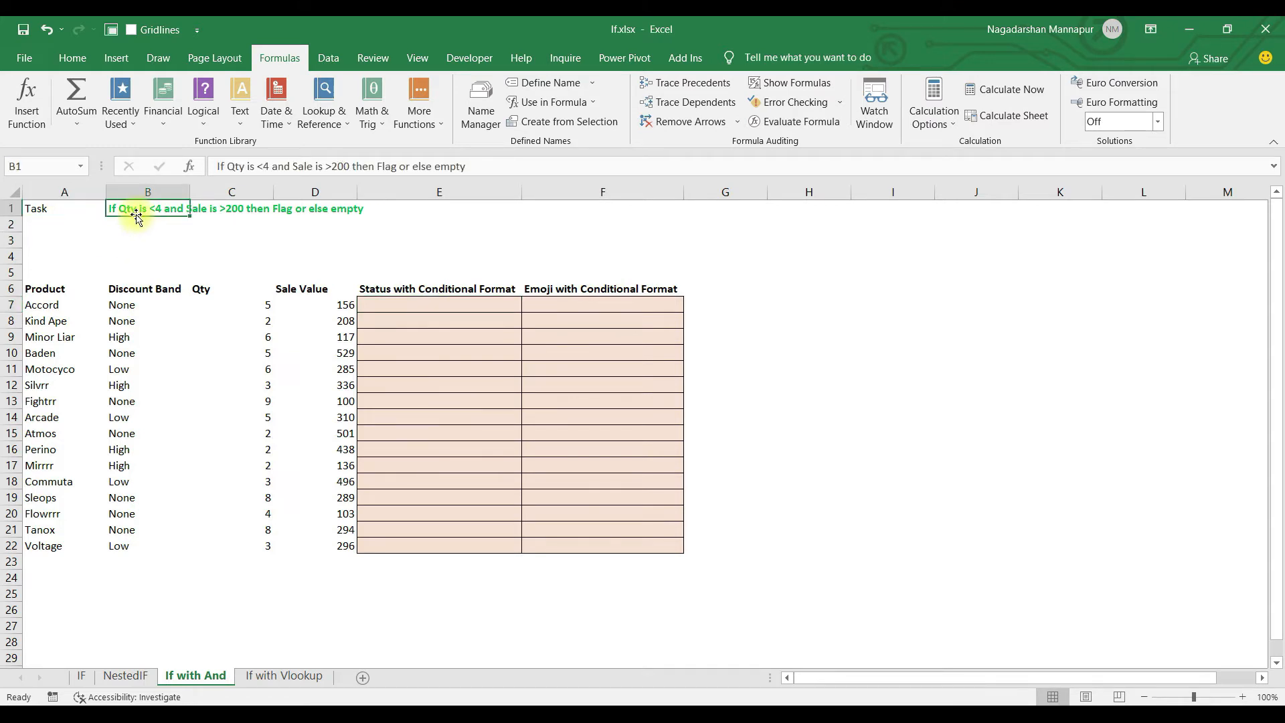
click(231, 194)
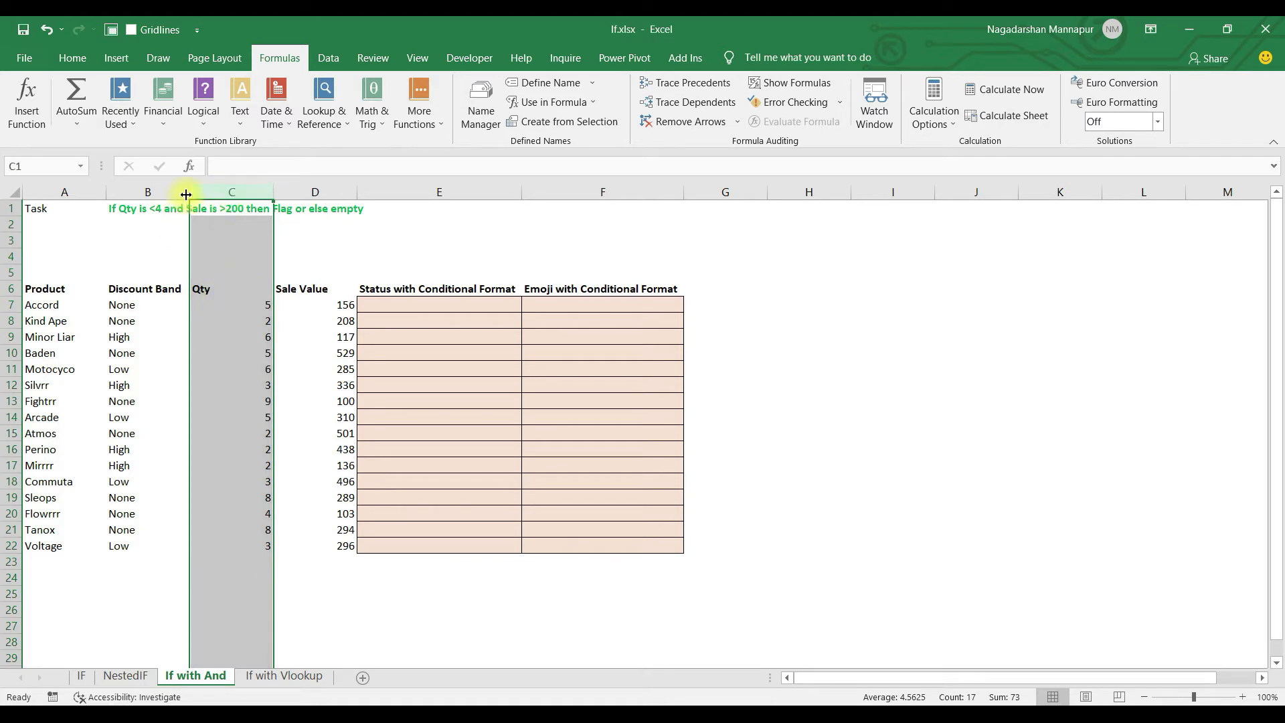
click(315, 193)
click(247, 208)
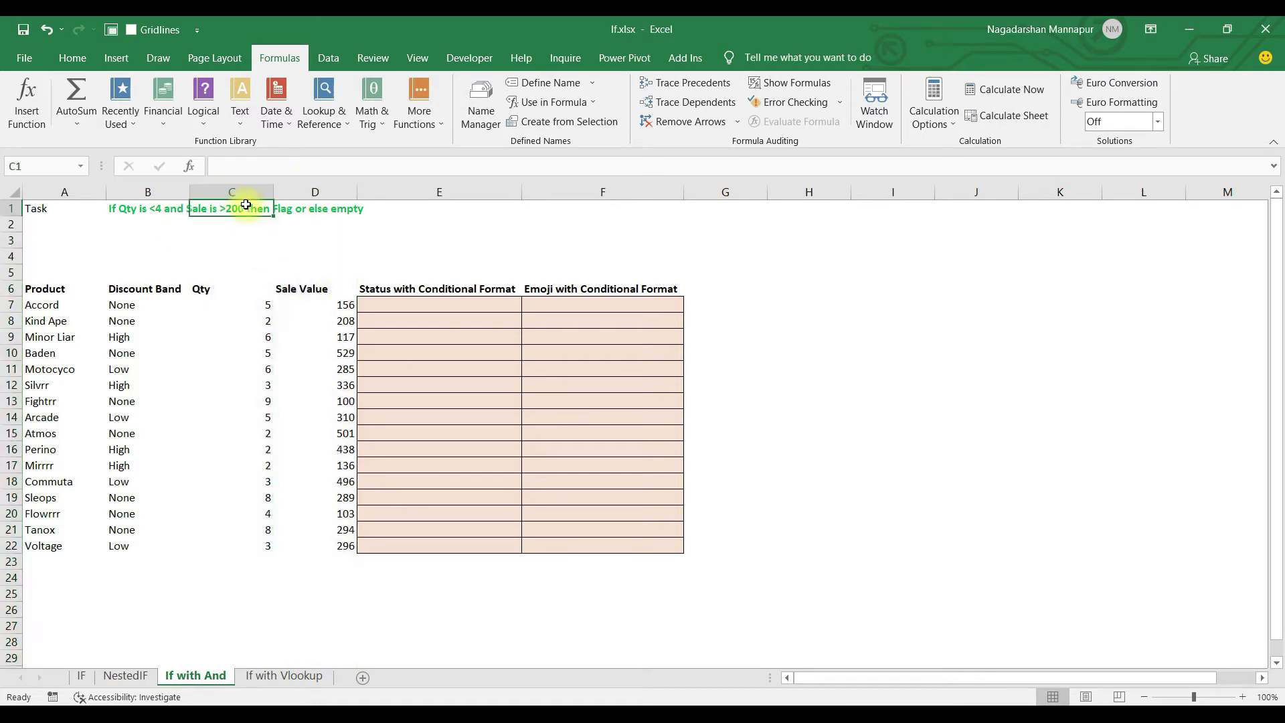
click(292, 208)
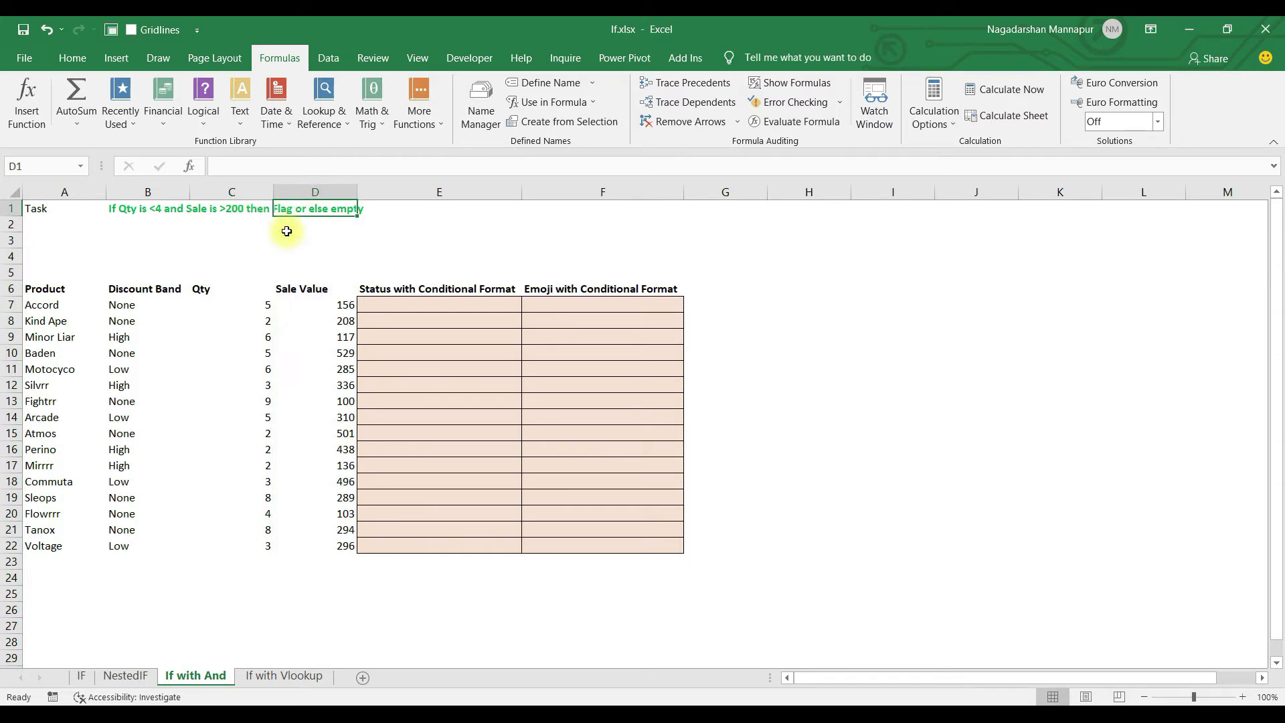
Start the E7 formula with the logical test =IF(AND(C7<4,D7>200), so both Qty and Sale Value are checked.
click(416, 306)
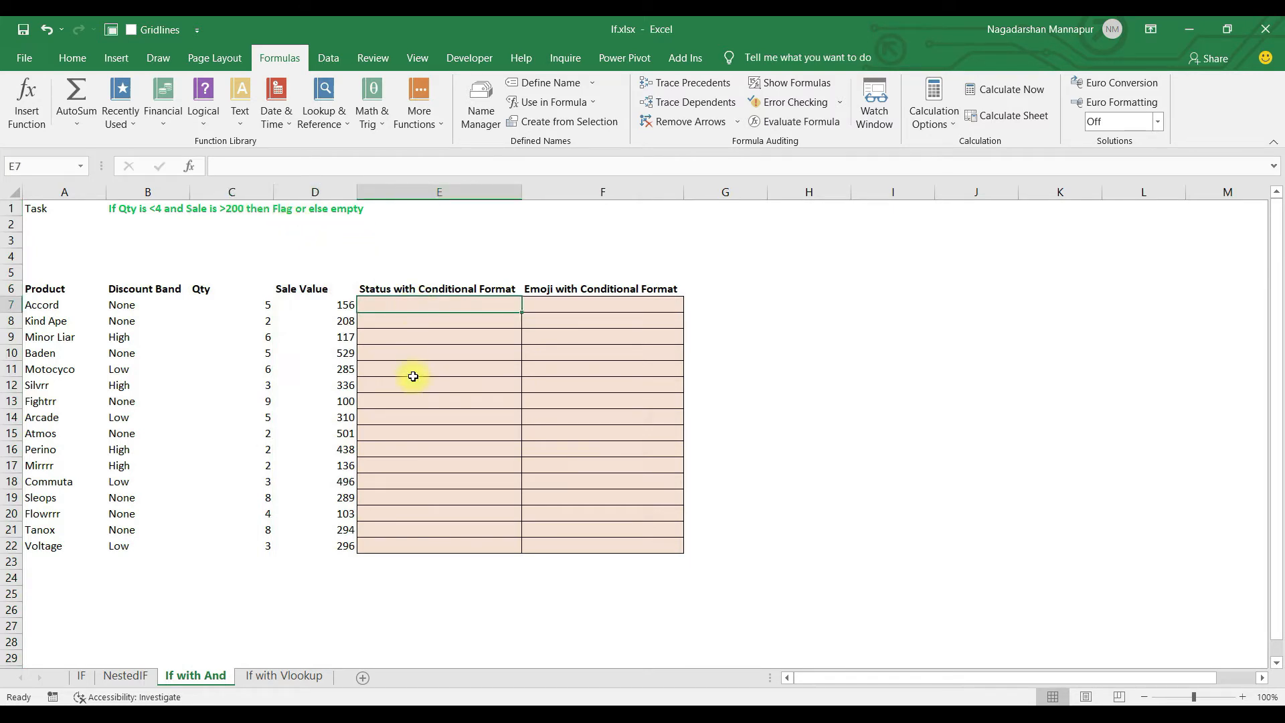
text(=if)
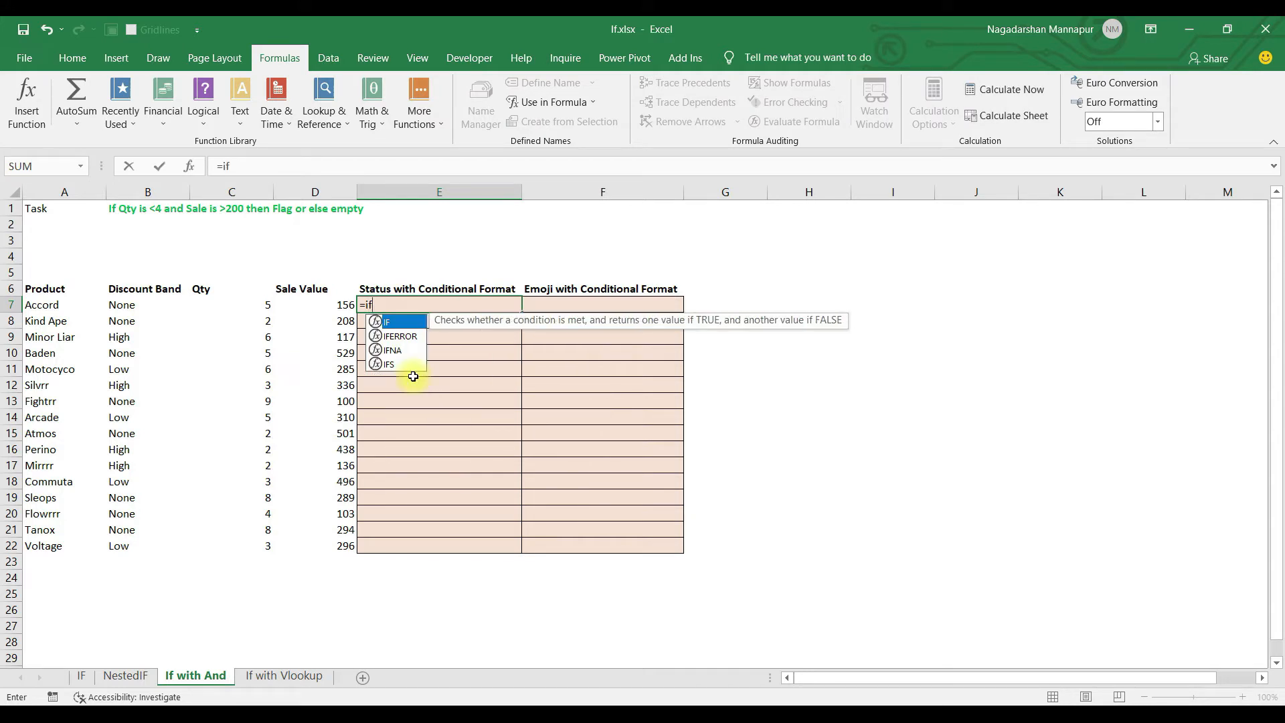
key(Tab)
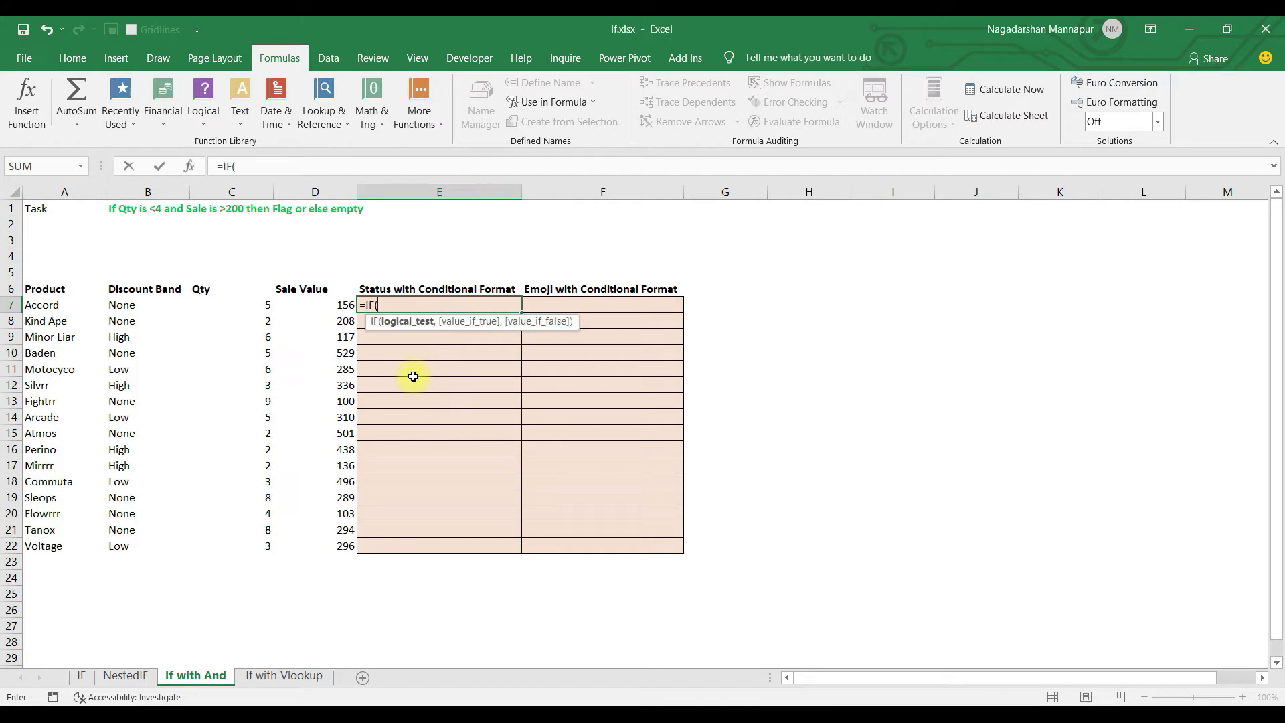
text(and)
key(Tab)
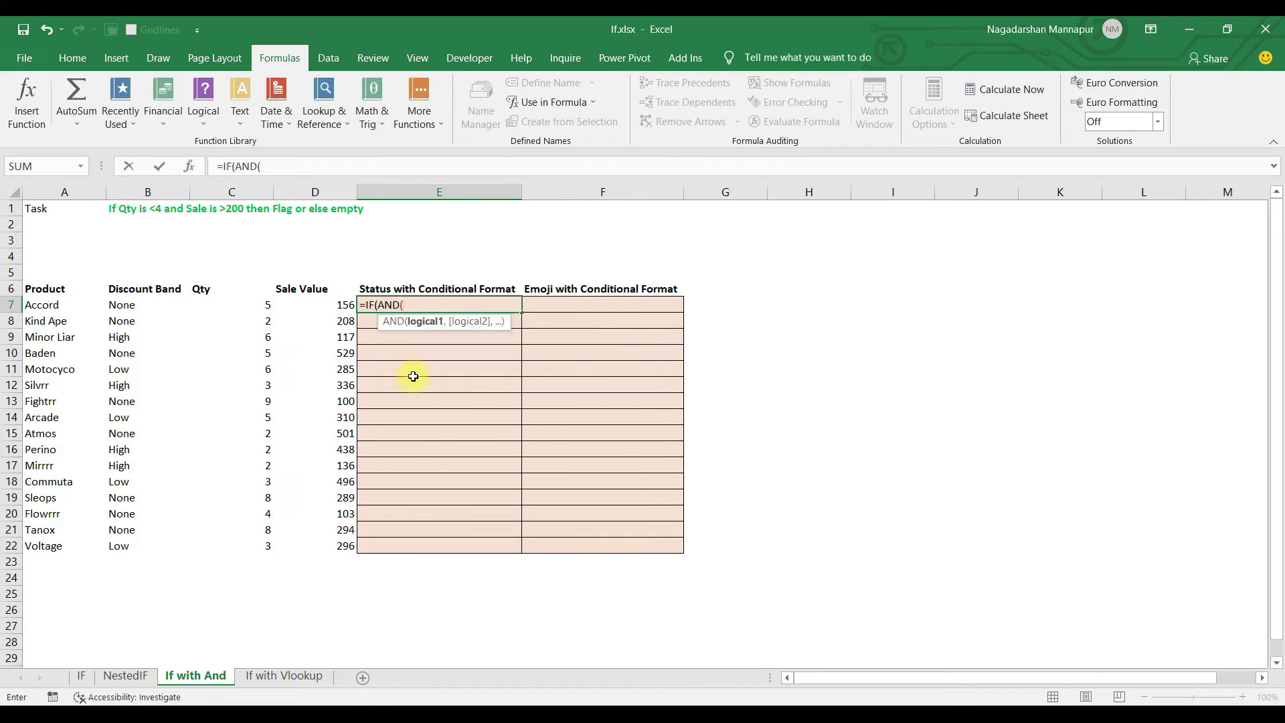
key(Left)
key(Left)
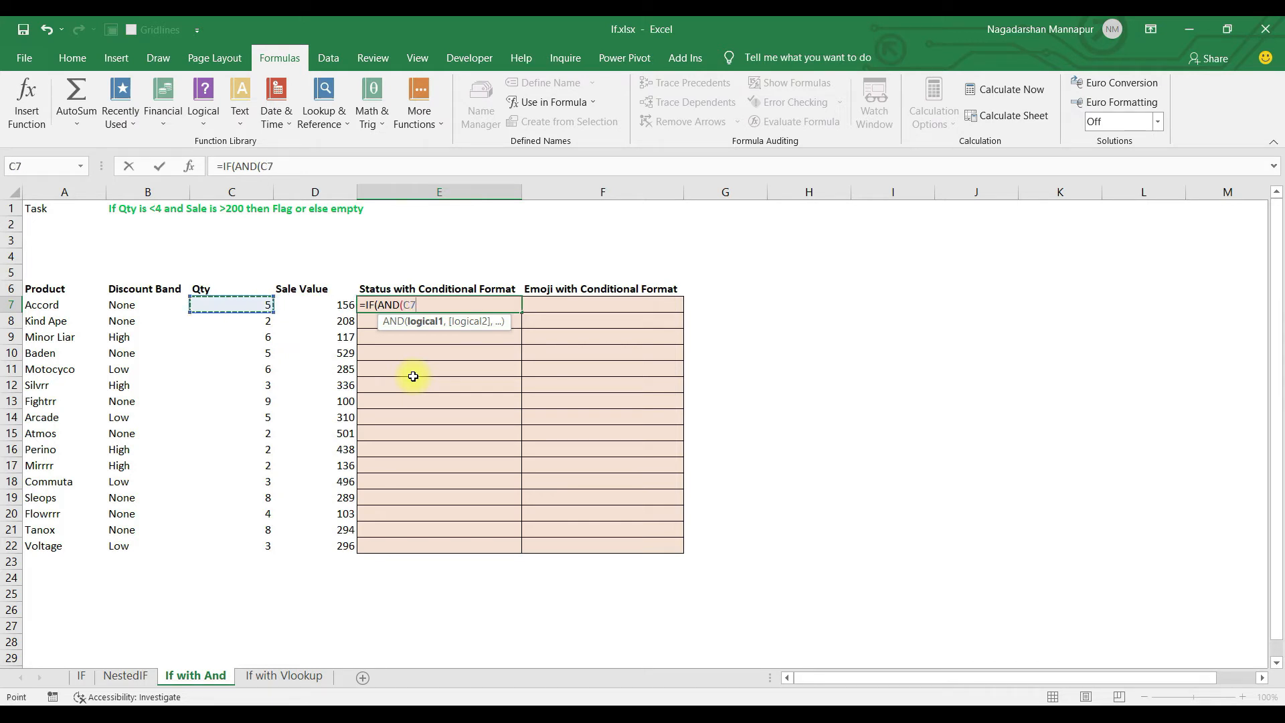
text(<4,)
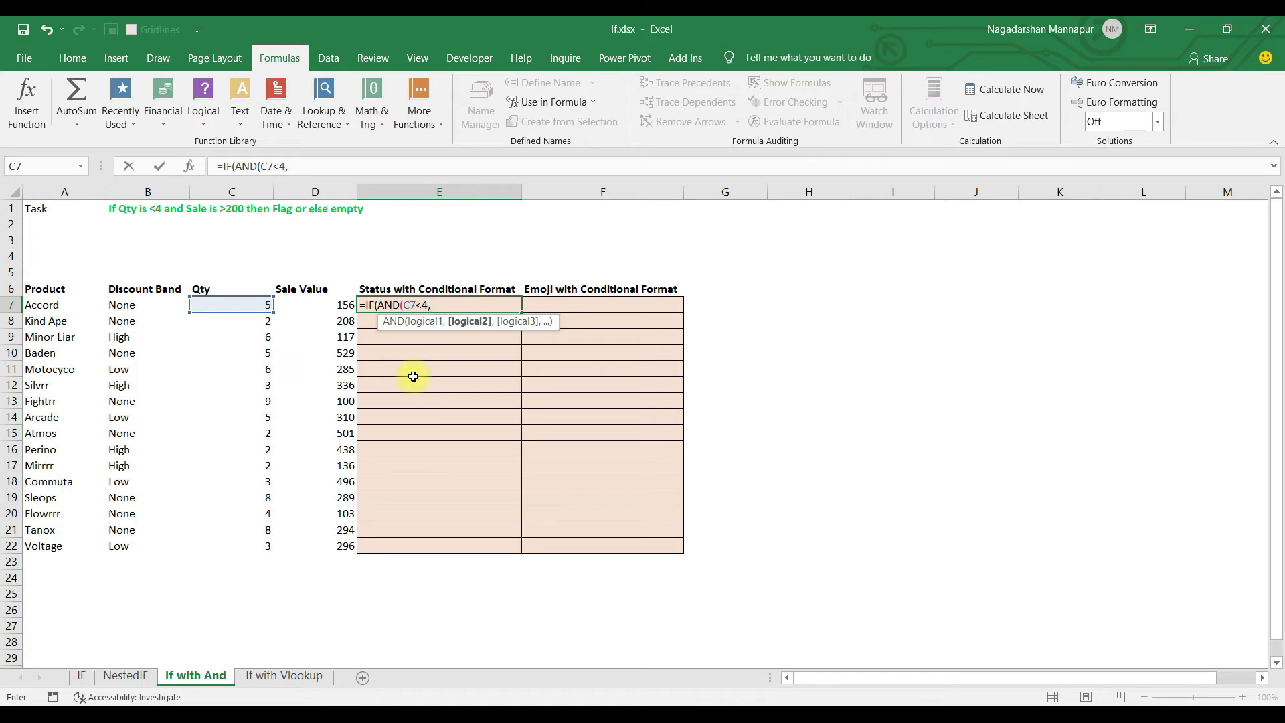
key(Left)
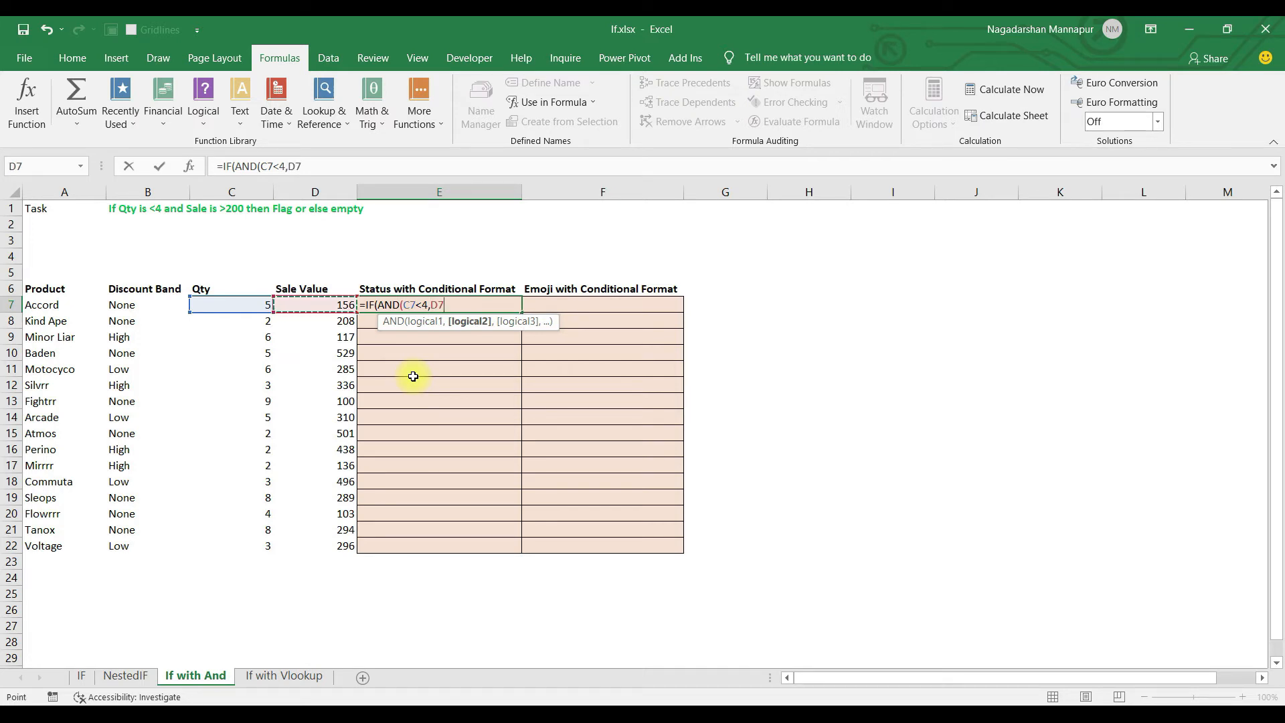
text(>200))
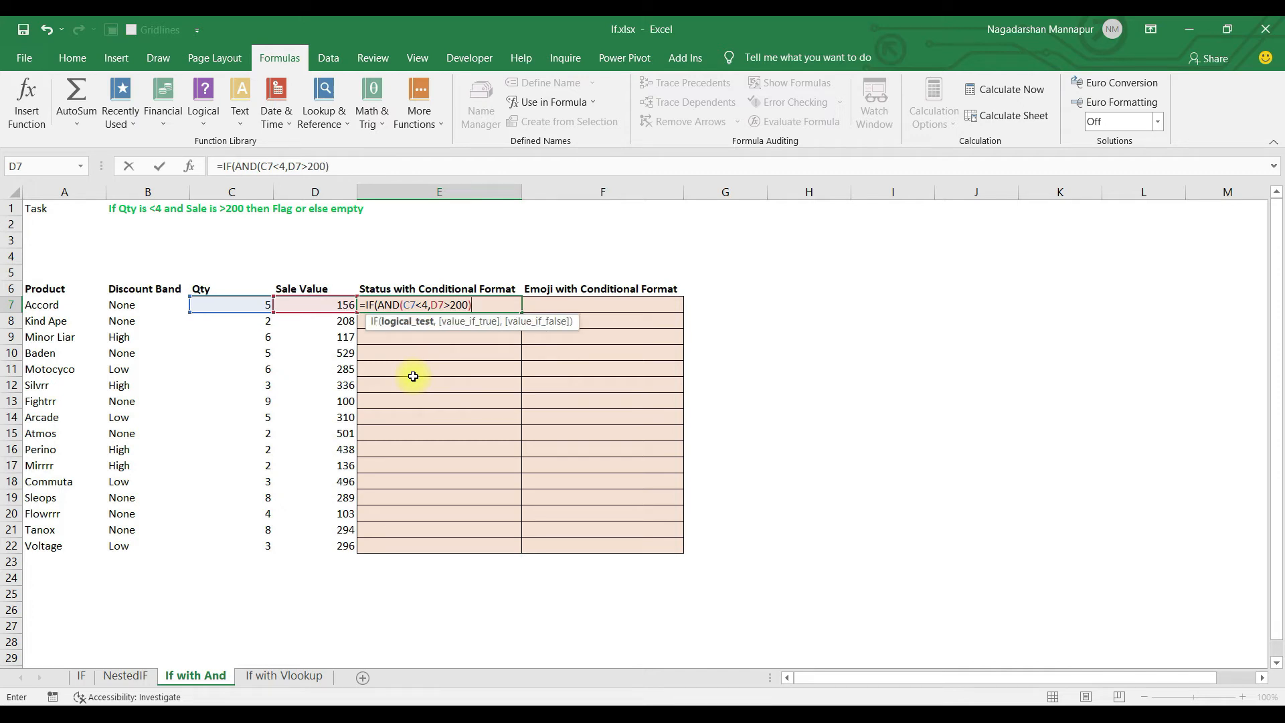
text(,)
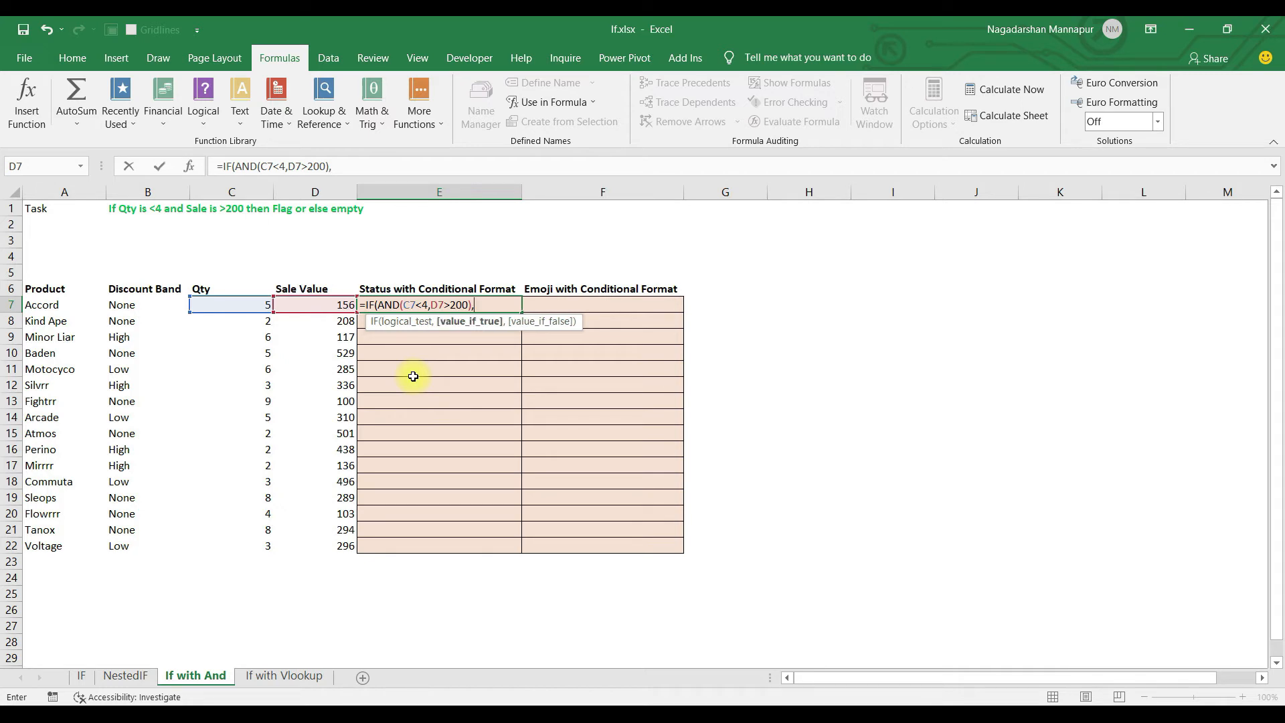
Enter "Flag" as the value if true, then delete the word while keeping the opening quotation mark.
text("Flag)
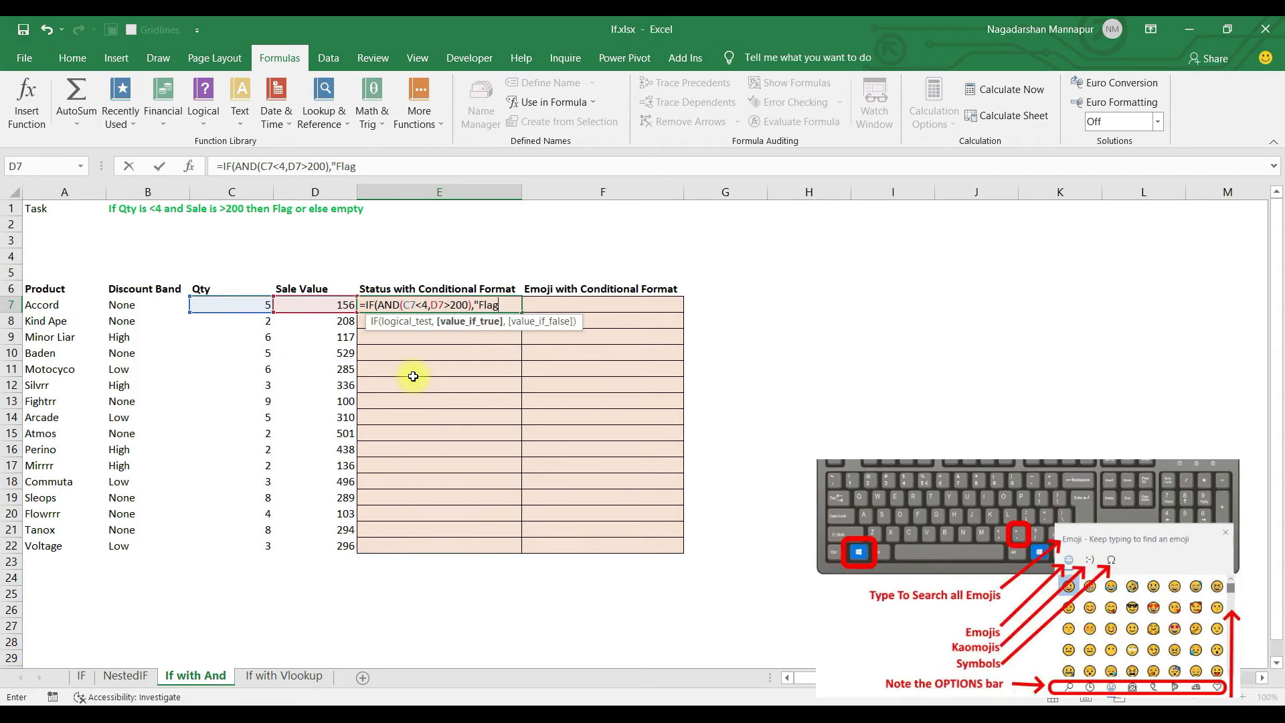
text(")
key(BackSpace)
key(BackSpace)
key(BackSpace)
key(BackSpace)
key(BackSpace)
Open the Windows emoji picker and examine its kaomoji and symbol categories, including the recently used symbols.
key(super+period)
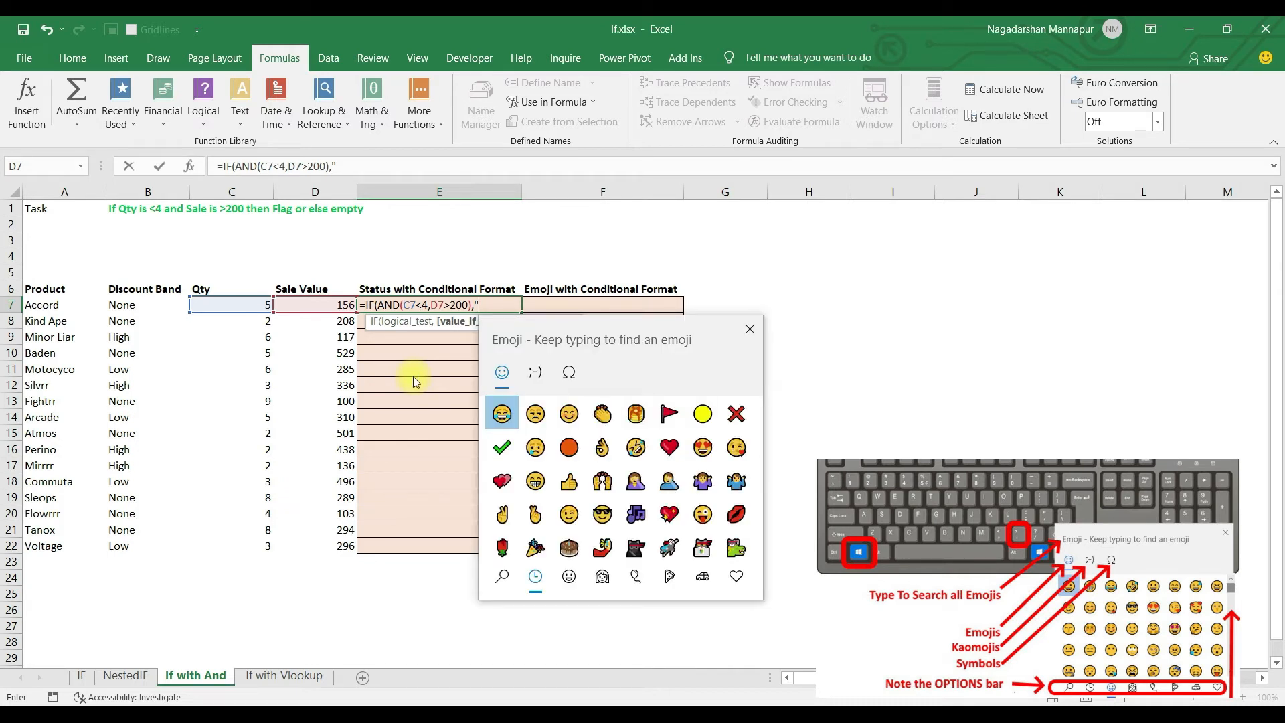
click(535, 372)
click(570, 373)
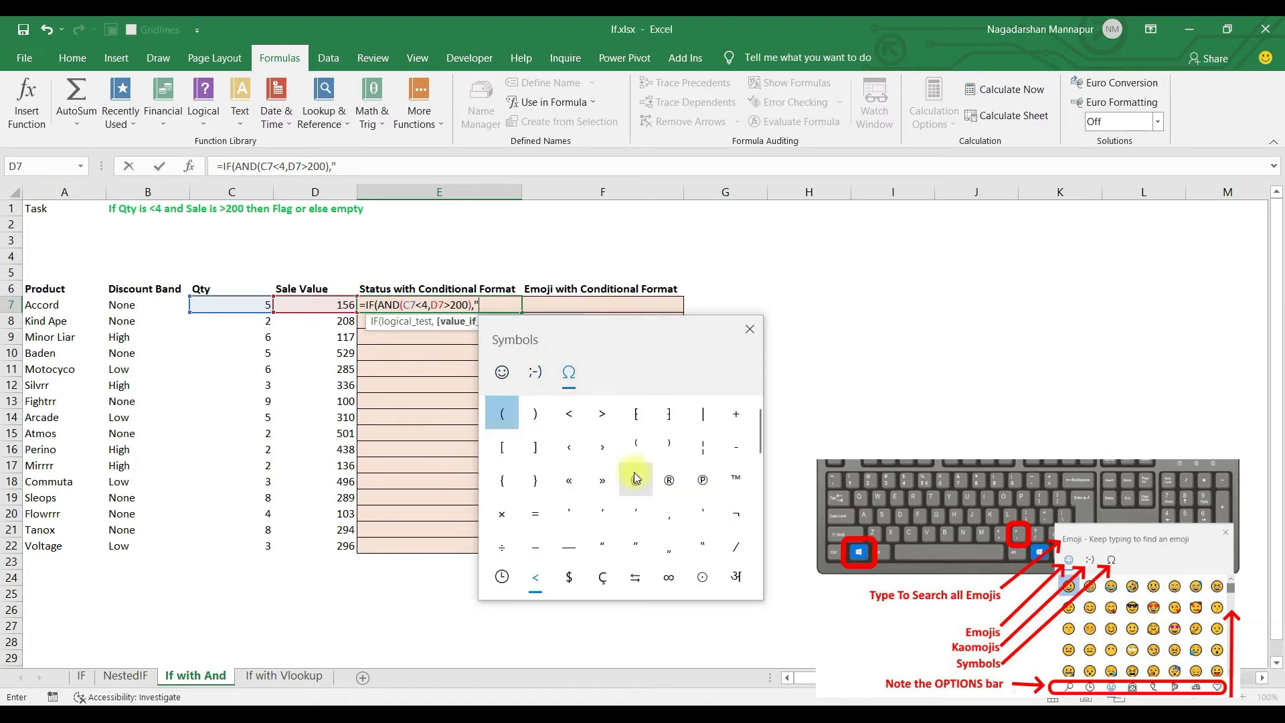
scroll(636, 472, down, 3)
scroll(636, 476, down, 3)
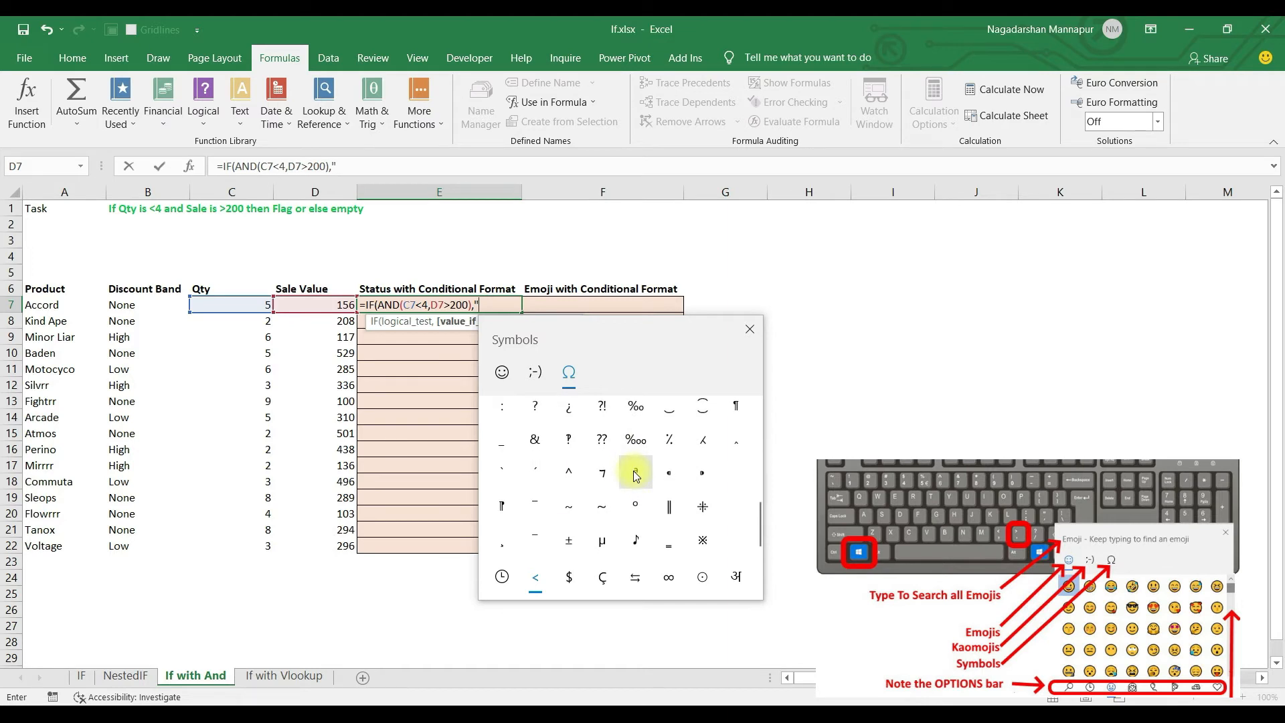
click(603, 577)
click(635, 577)
click(669, 577)
click(702, 577)
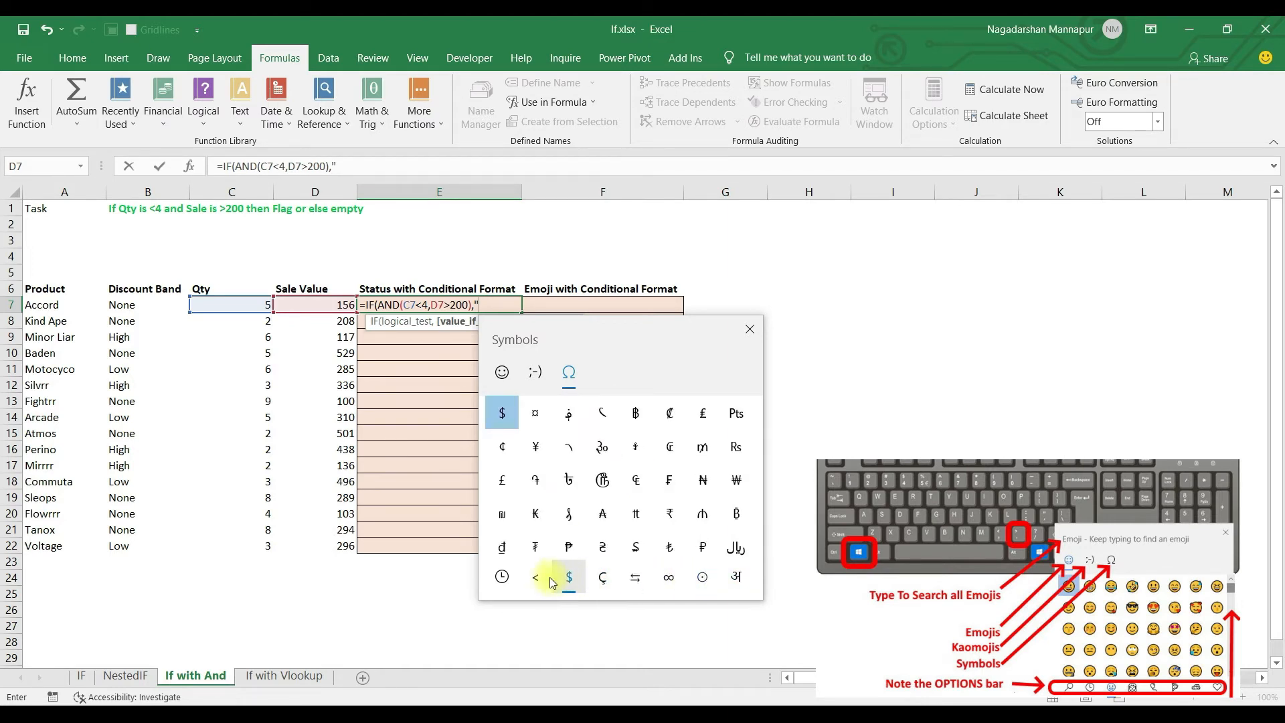
click(503, 575)
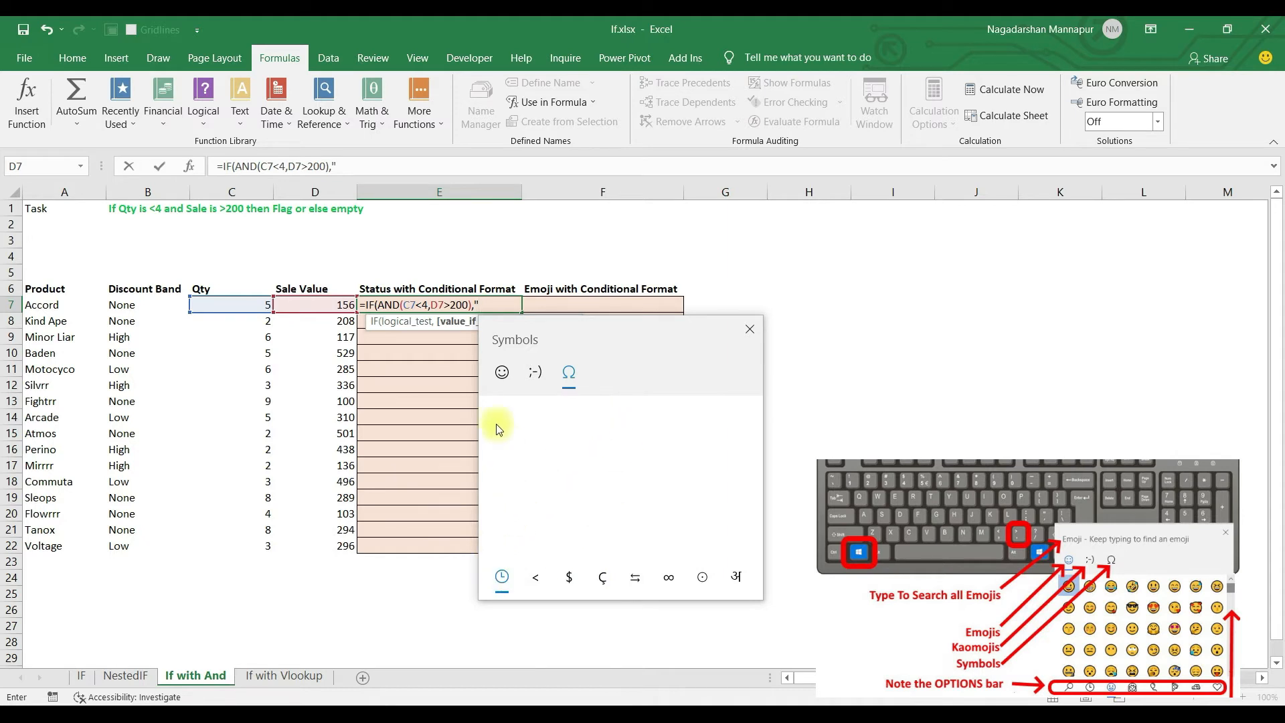
Insert the triangular flag emoji as the value if true, then complete the E7 formula with "" as the value if false.
click(502, 372)
click(670, 414)
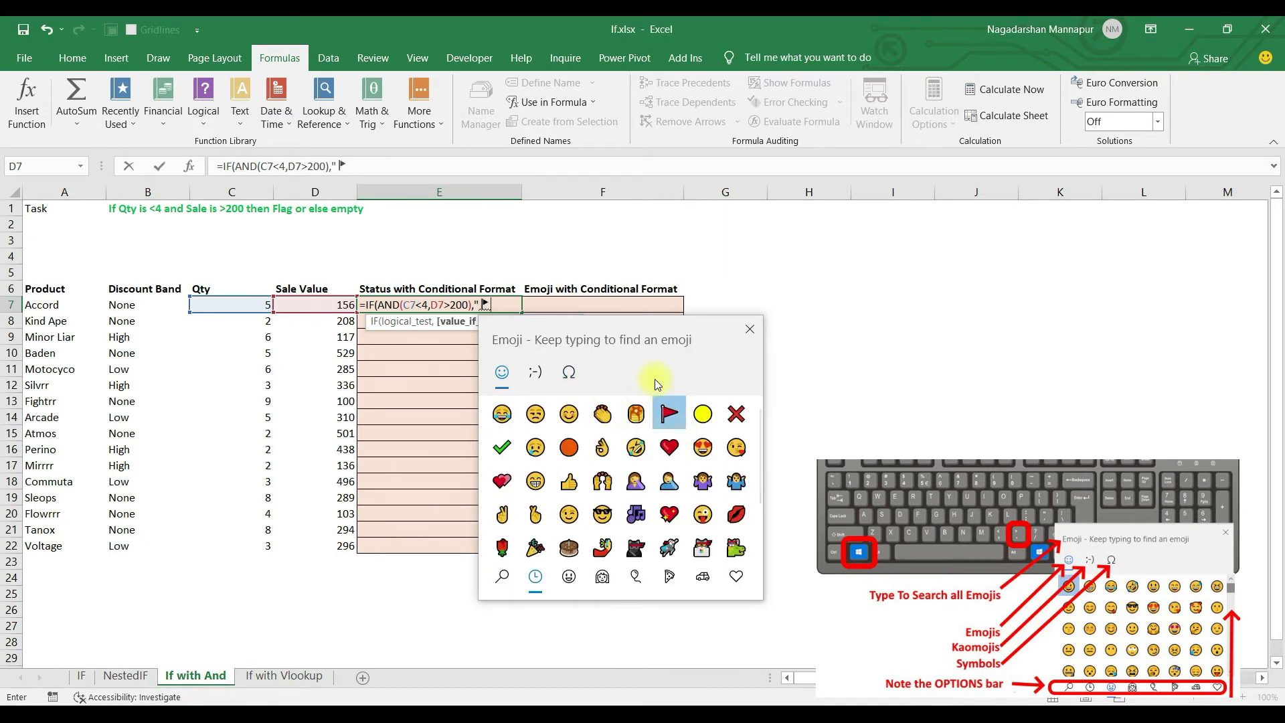
key(Escape)
text(")
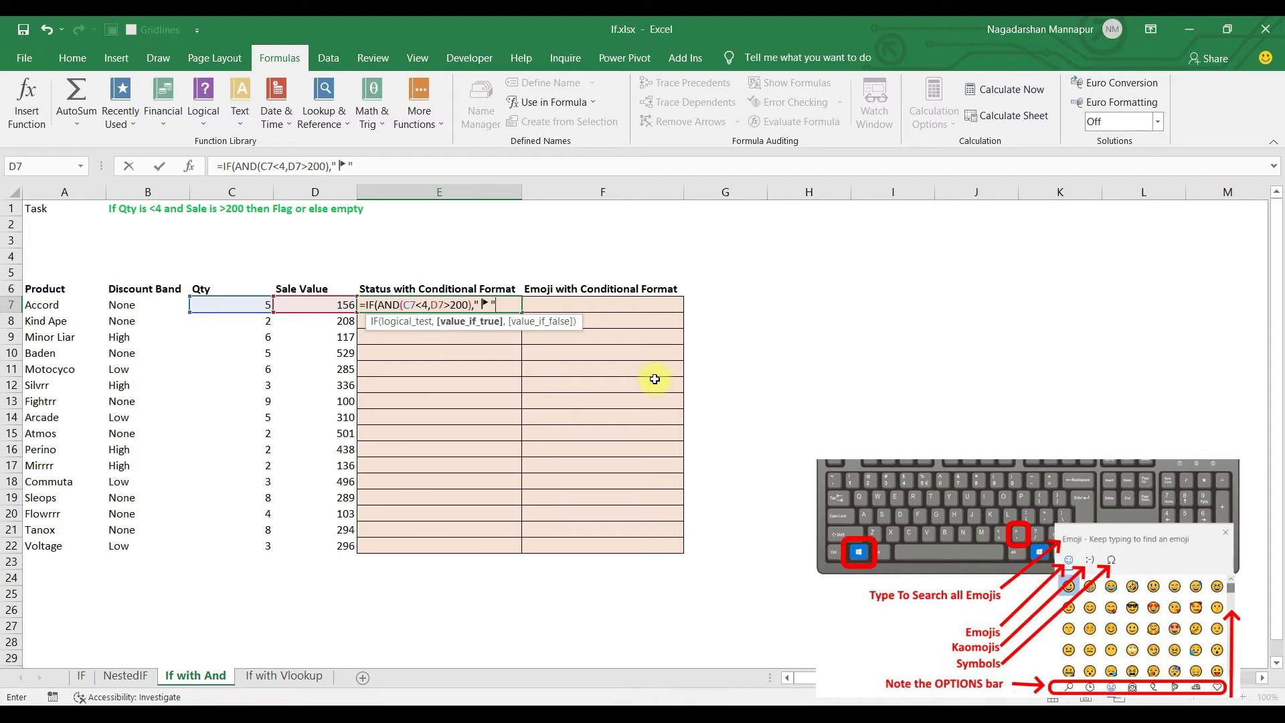
text(,)
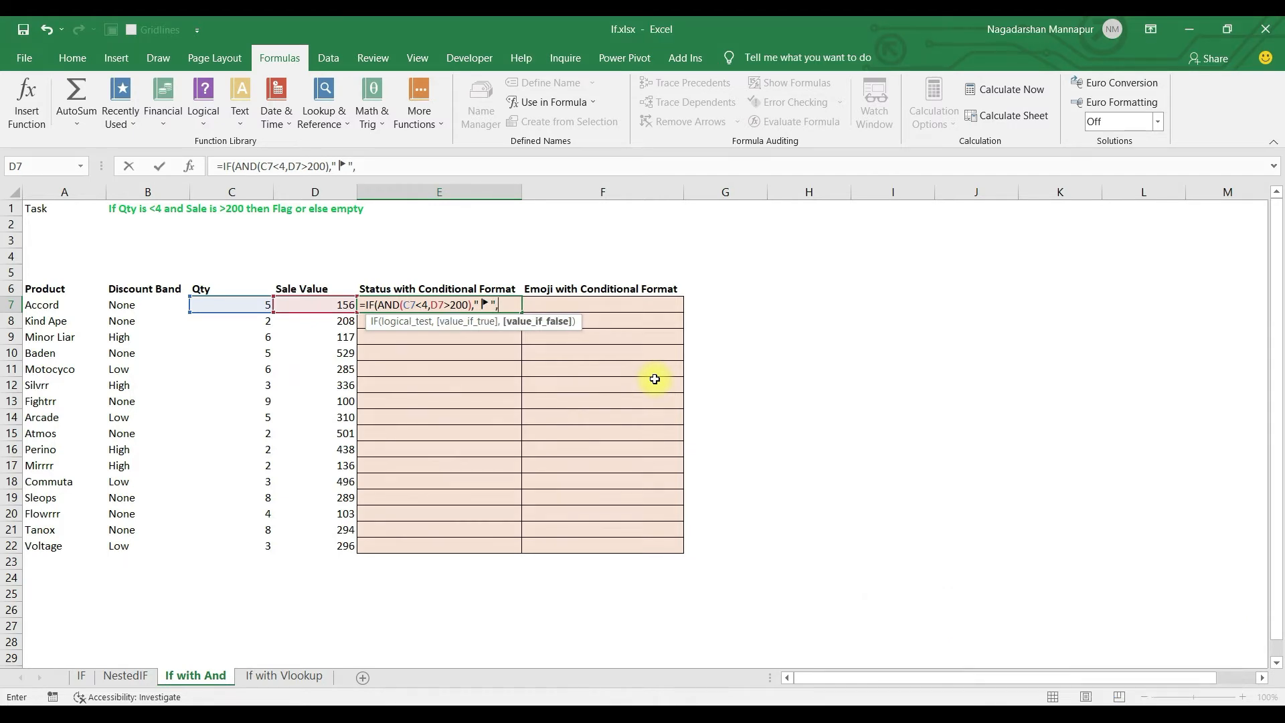
text(""))
key(Return)
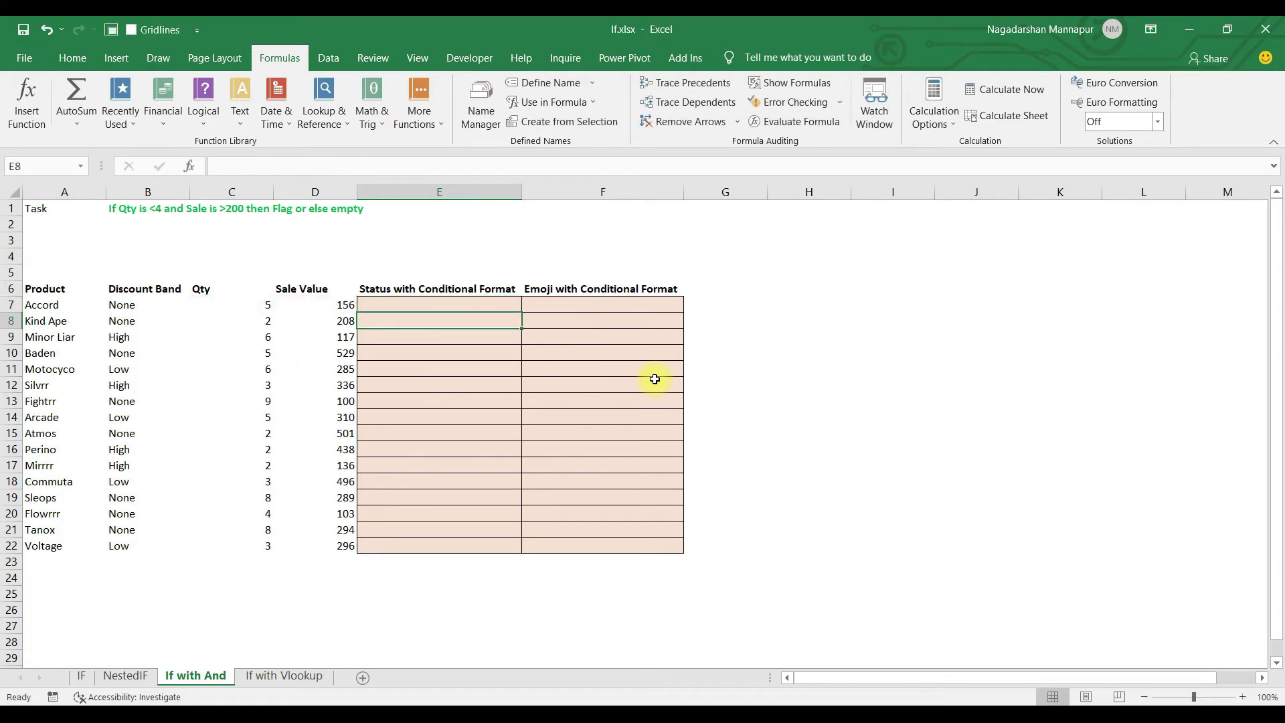
Fill the E7 IF with AND formula down the Status with Conditional Format column through E22.
click(442, 298)
drag(516, 316, 506, 550)
Check the flag results against the Qty and Sale Value cells, comparing the Kind Ape row with the Mirrrr row.
click(375, 319)
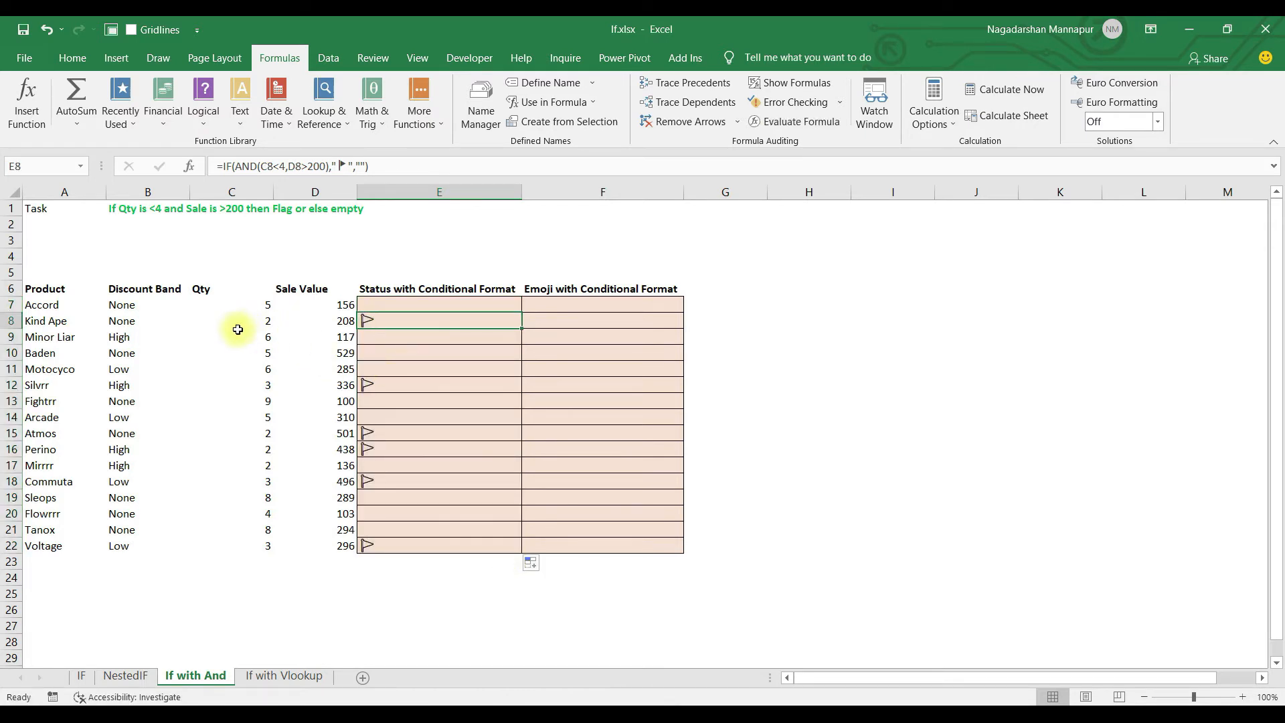
click(245, 321)
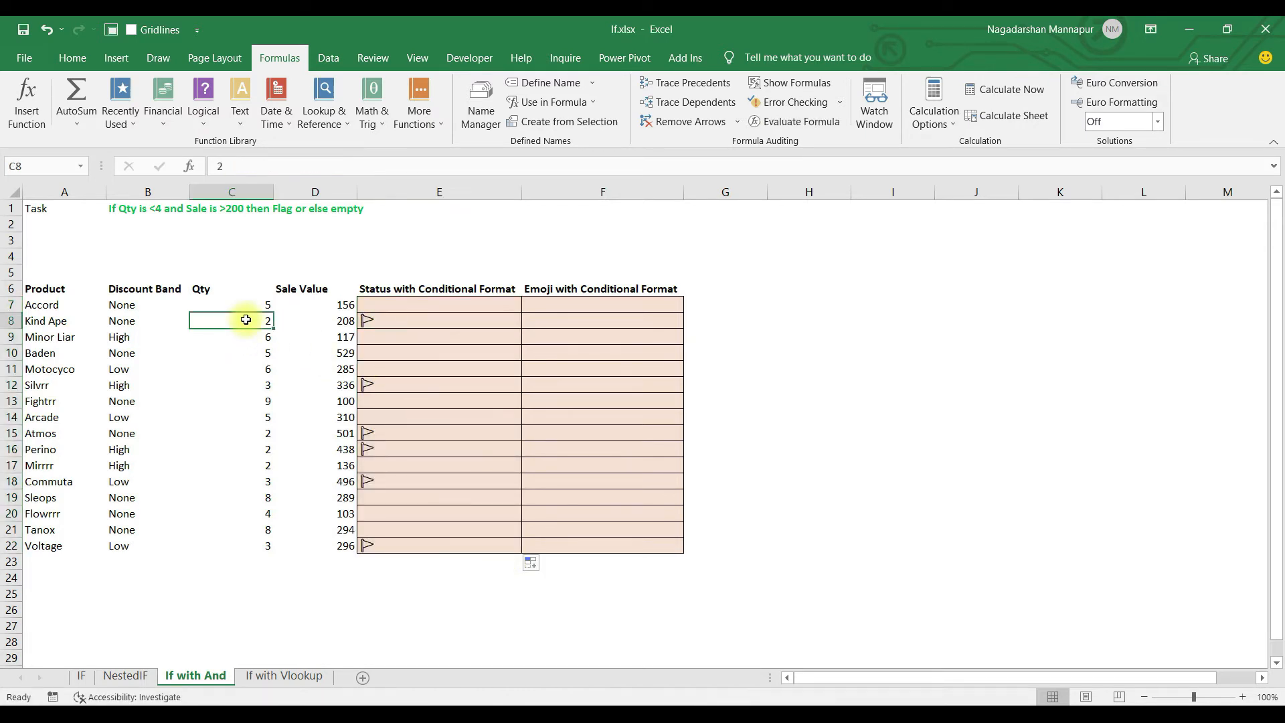
click(313, 321)
click(249, 322)
click(323, 321)
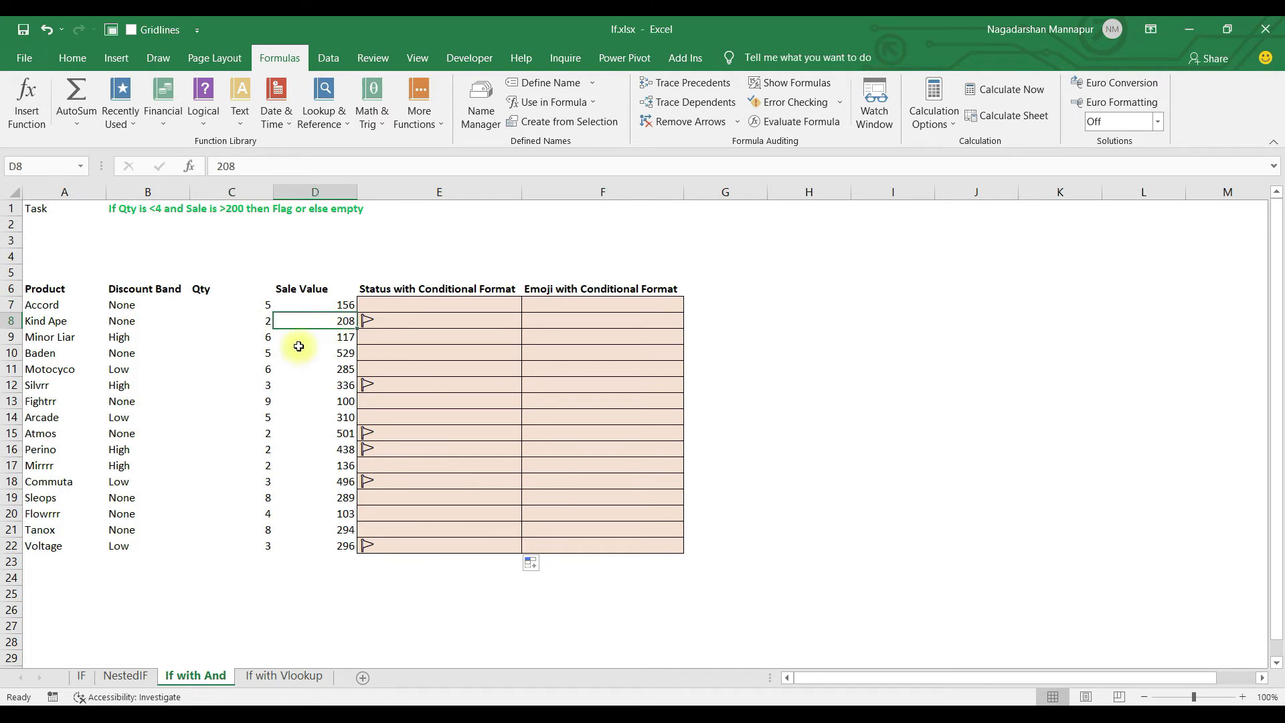
click(259, 324)
click(307, 325)
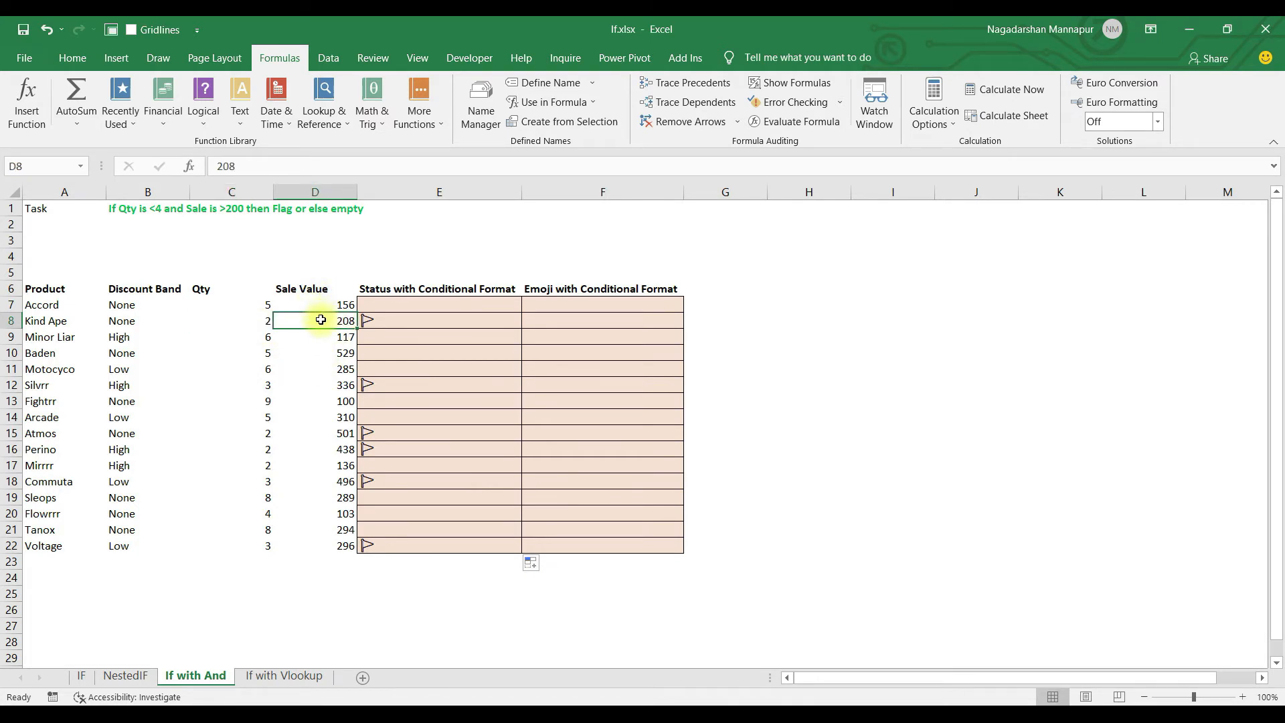
click(263, 384)
click(246, 420)
click(352, 486)
click(256, 468)
click(338, 465)
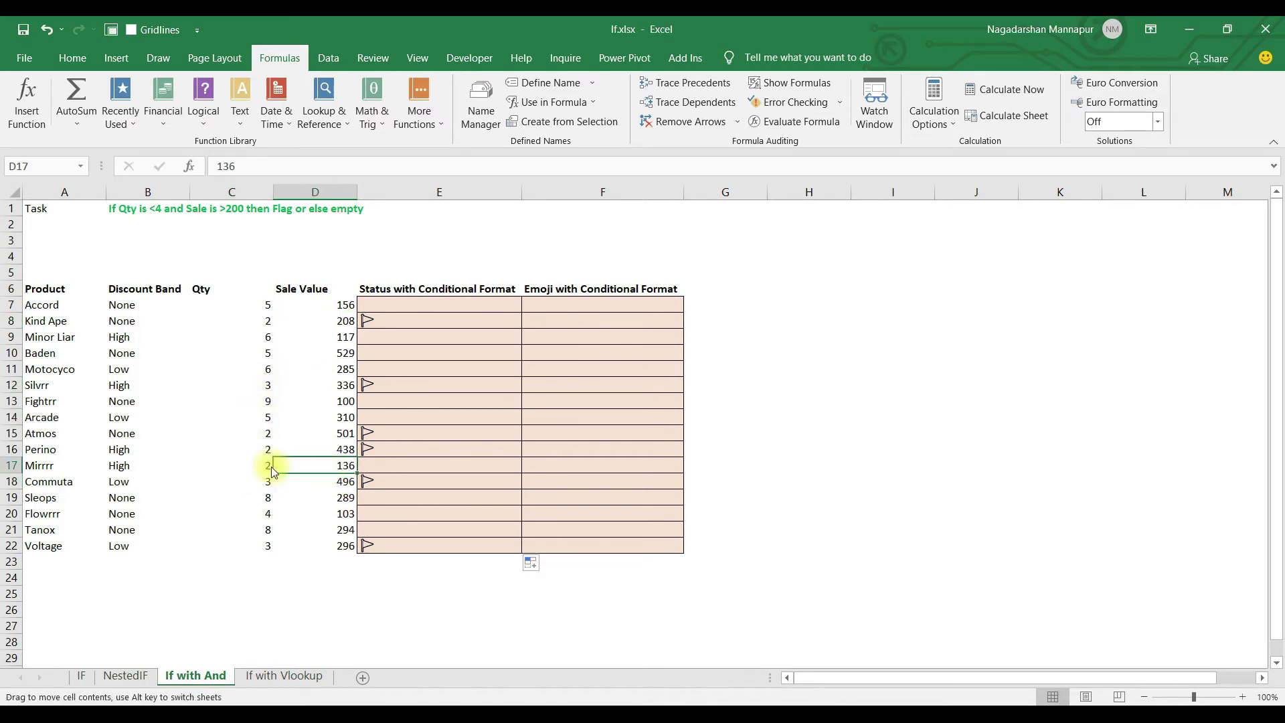
click(257, 465)
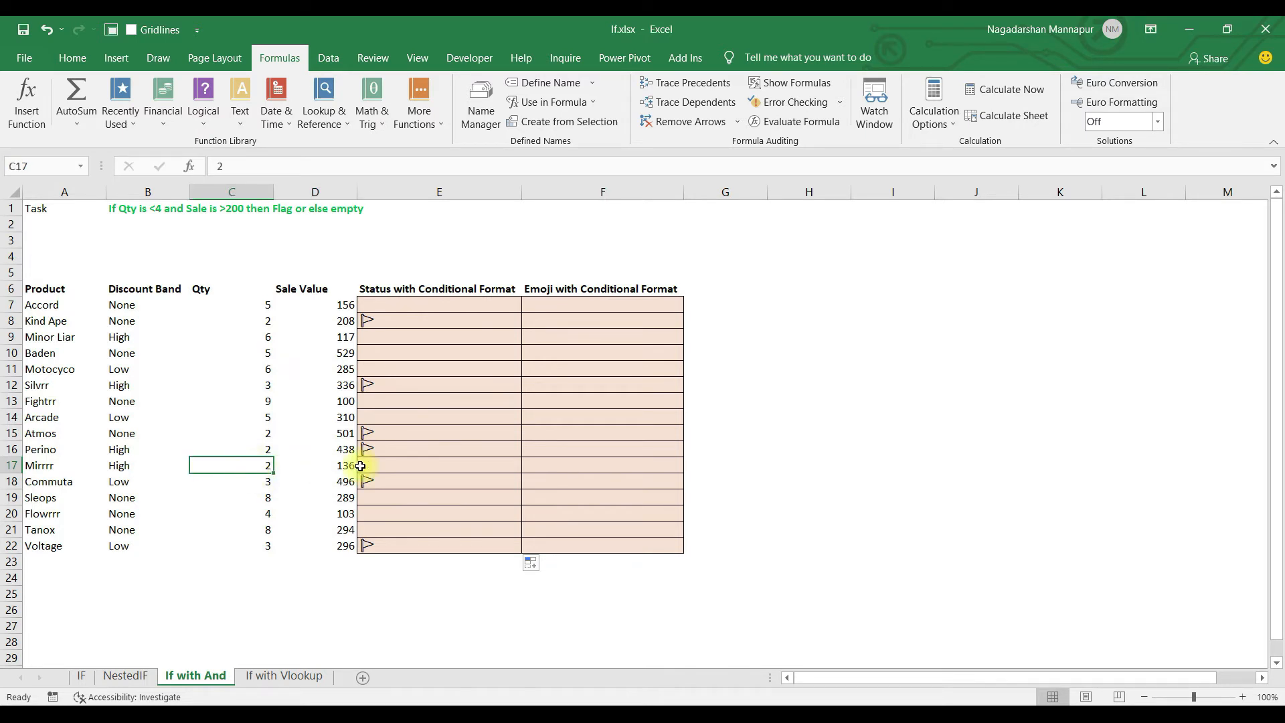
click(334, 463)
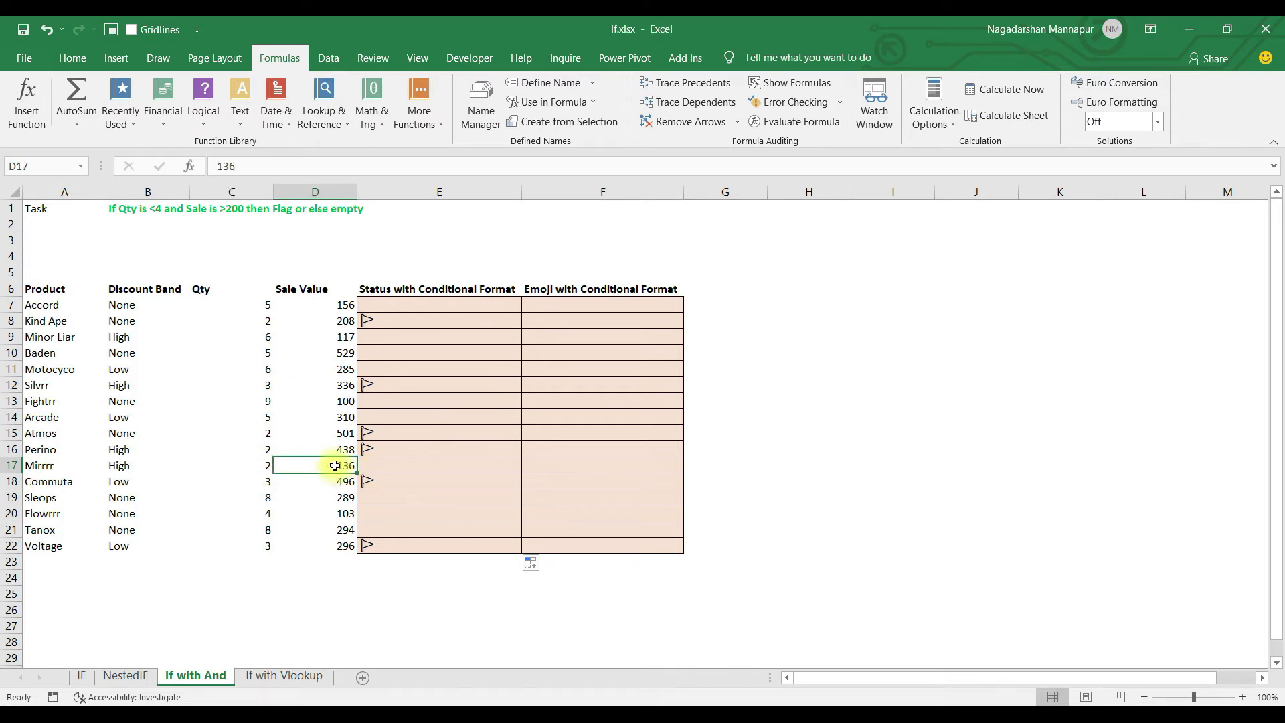
Start a new conditional formatting rule for cell E7 that uses a formula to determine which cells to format.
click(371, 466)
click(331, 464)
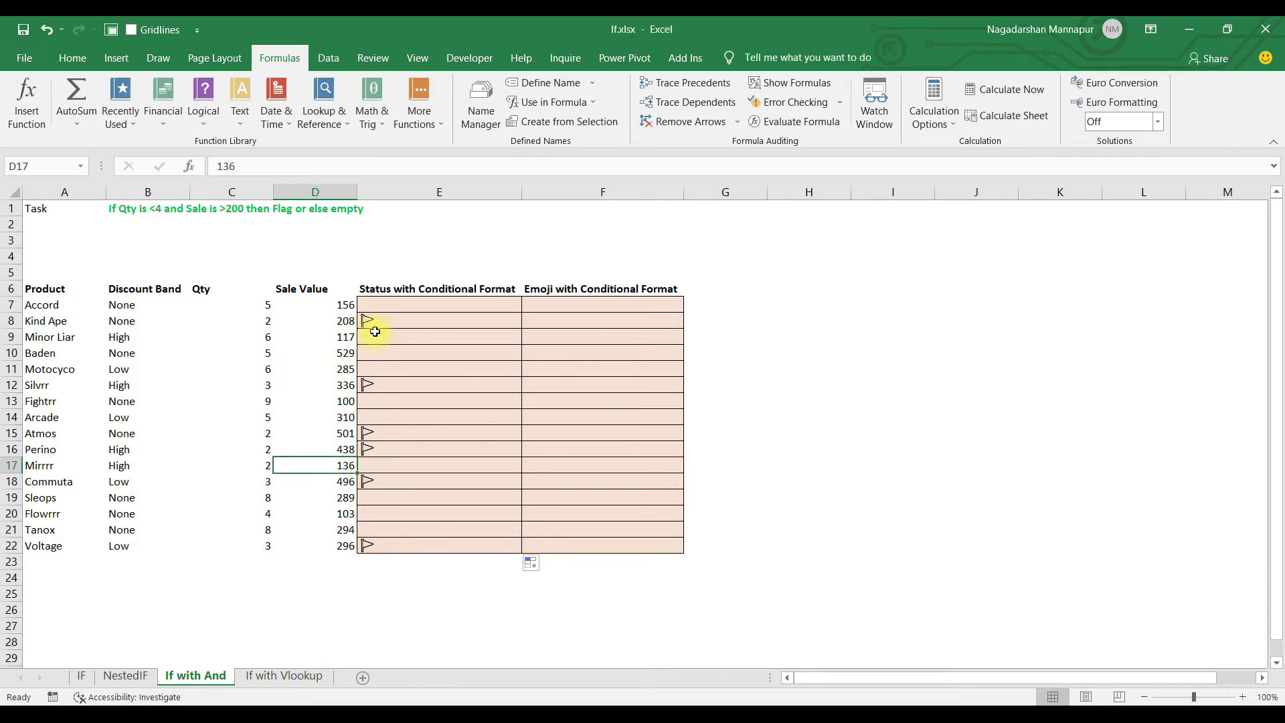
click(373, 307)
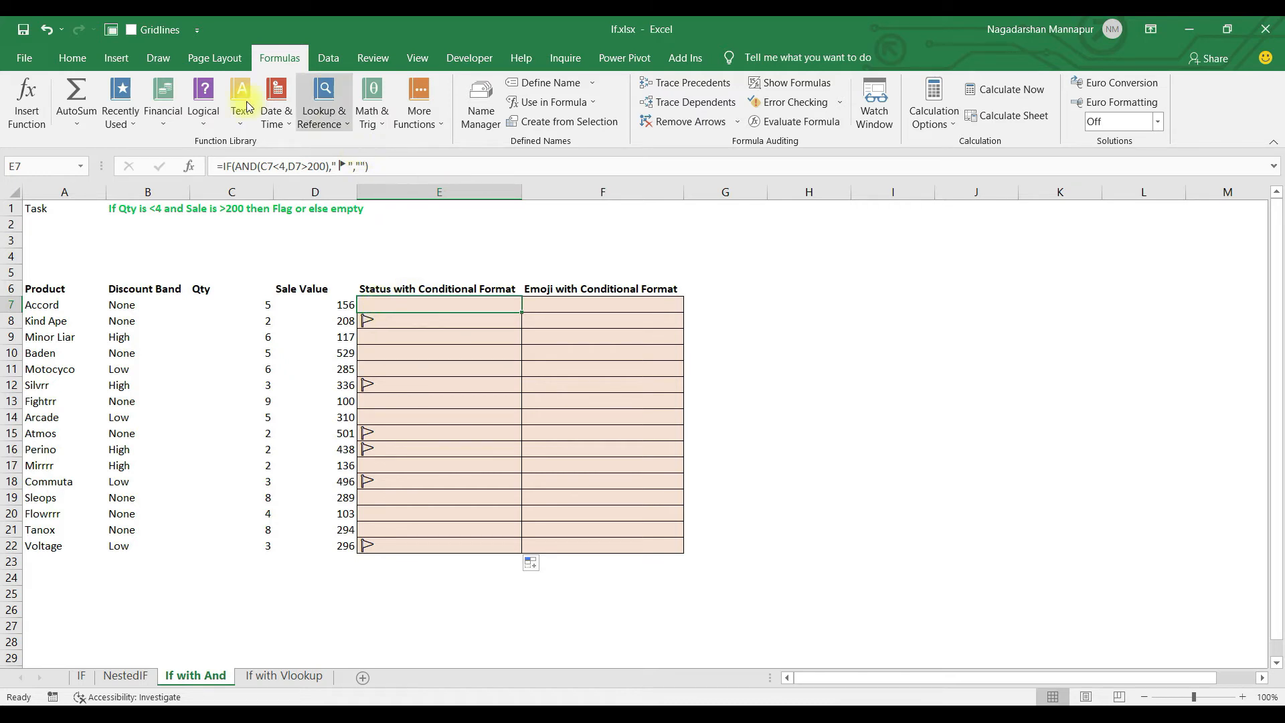
click(74, 57)
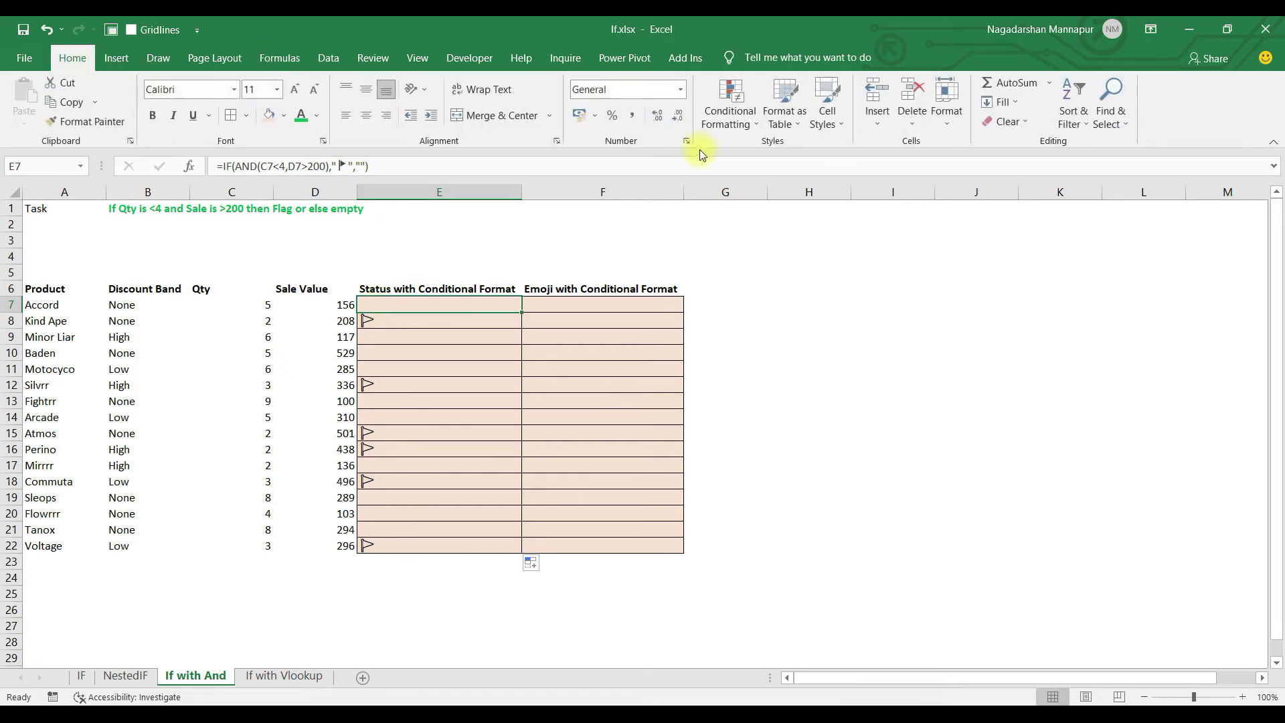
click(730, 107)
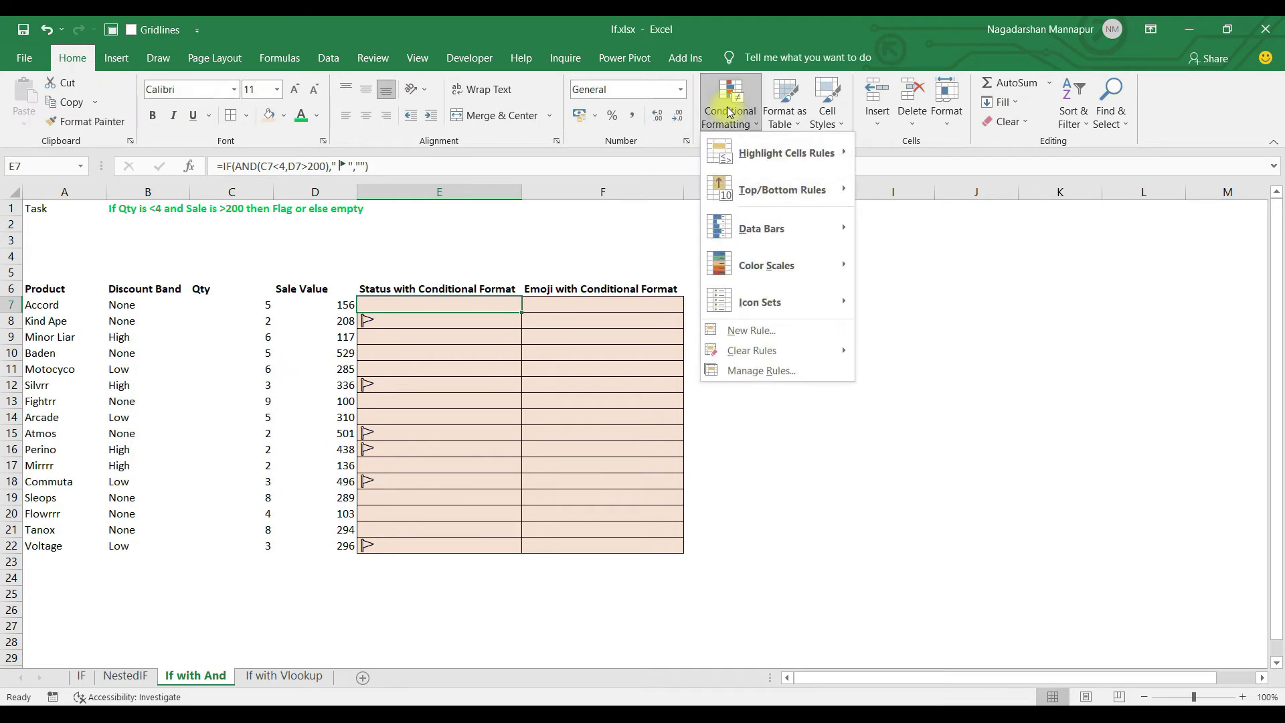
click(752, 331)
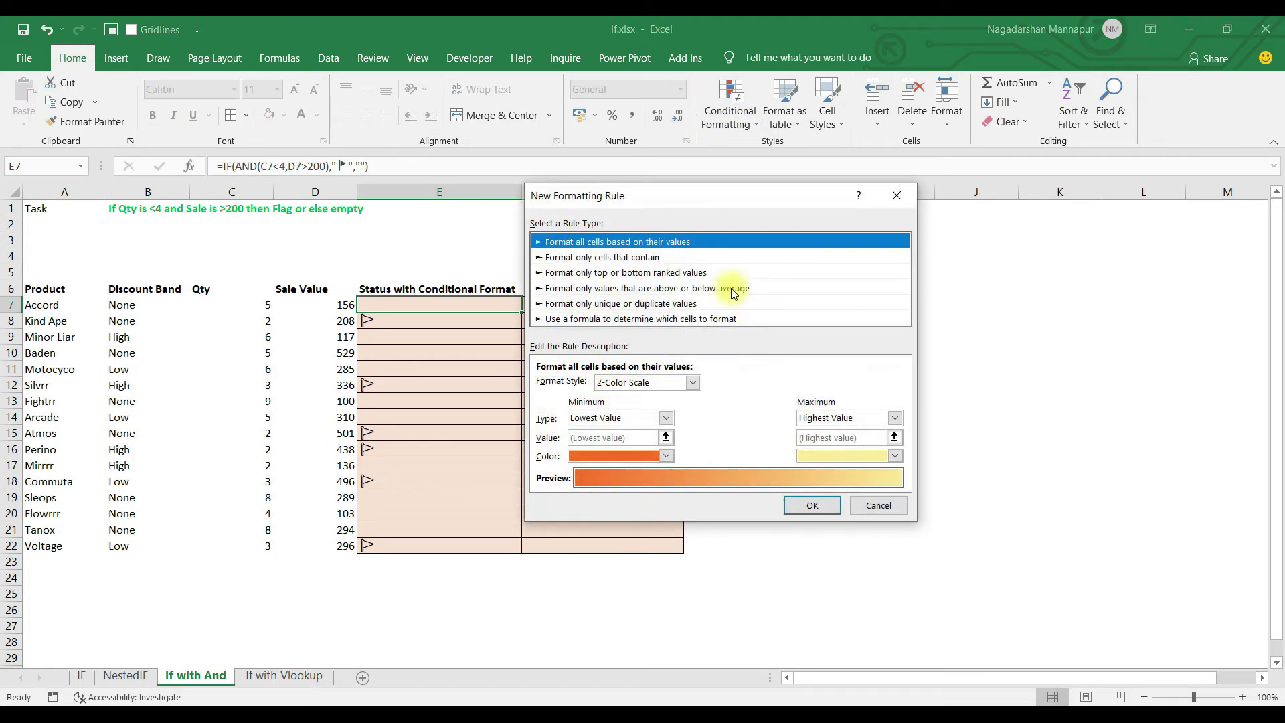
click(578, 320)
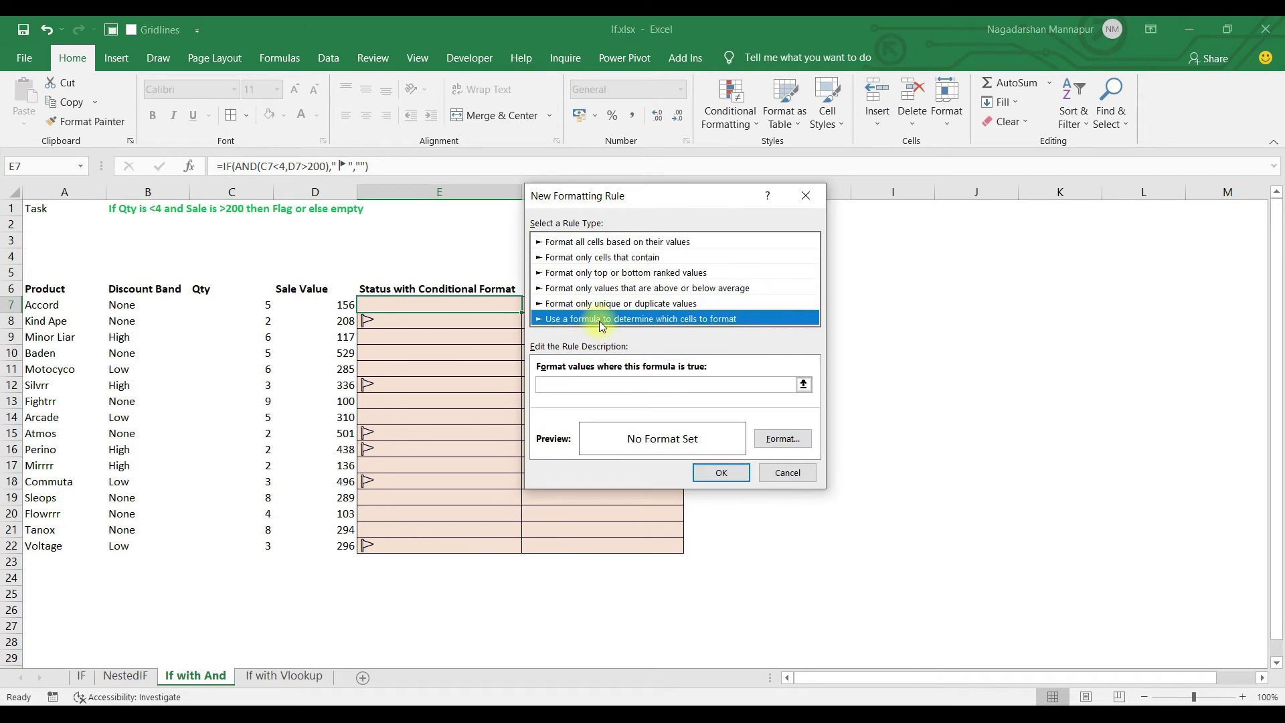
Enter a rule formula testing whether $E7, with only the column locked, equals the triangular flag emoji in quotes.
click(560, 382)
click(555, 385)
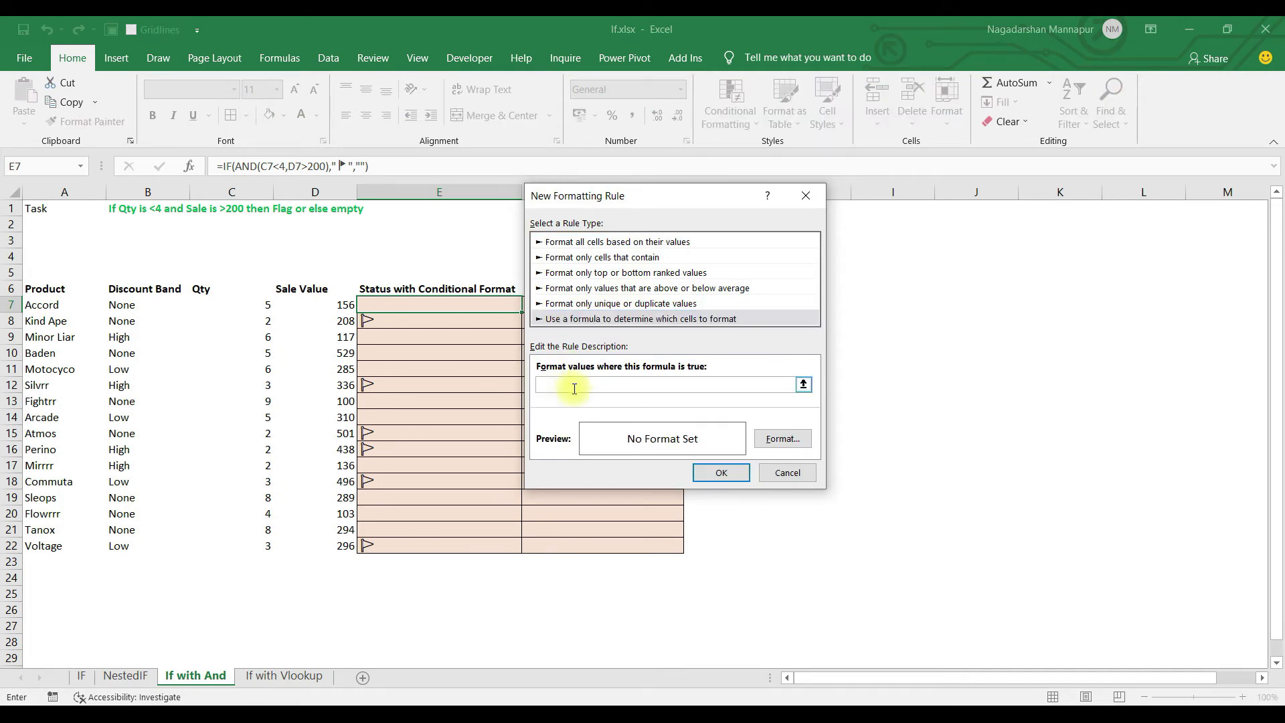
click(377, 305)
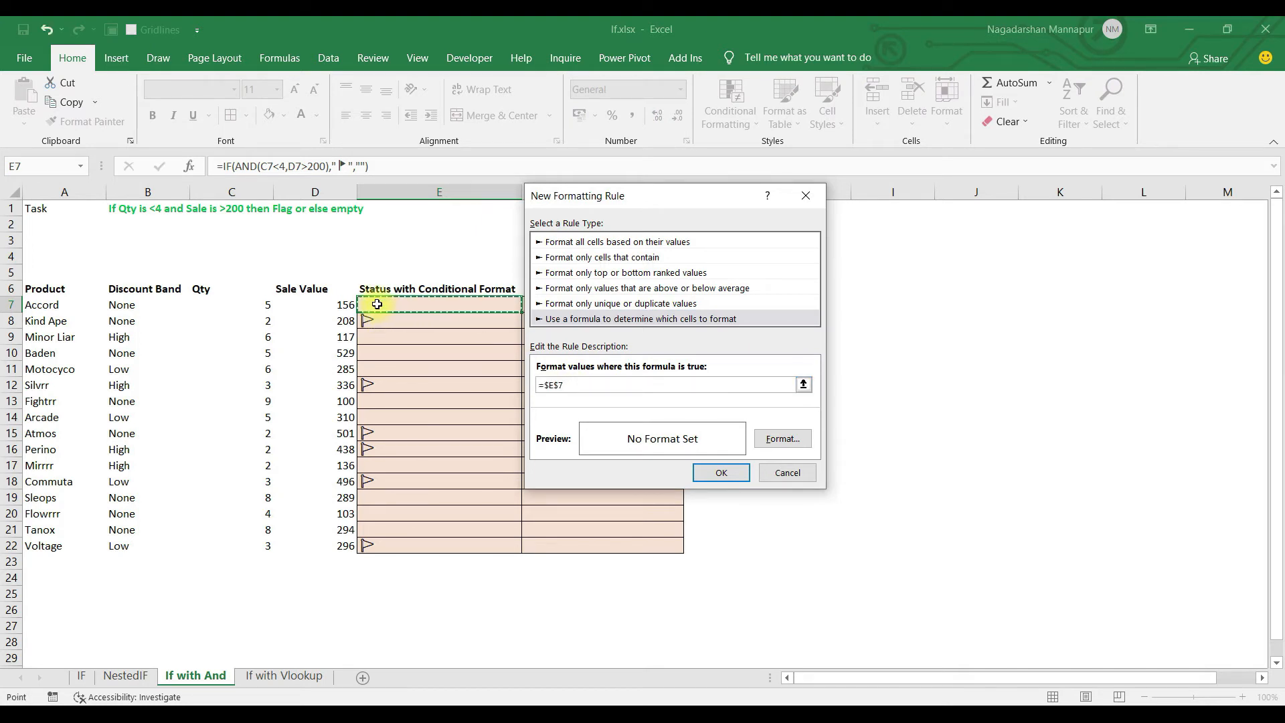
key(F4)
key(F4)
text(=")
key(super+period)
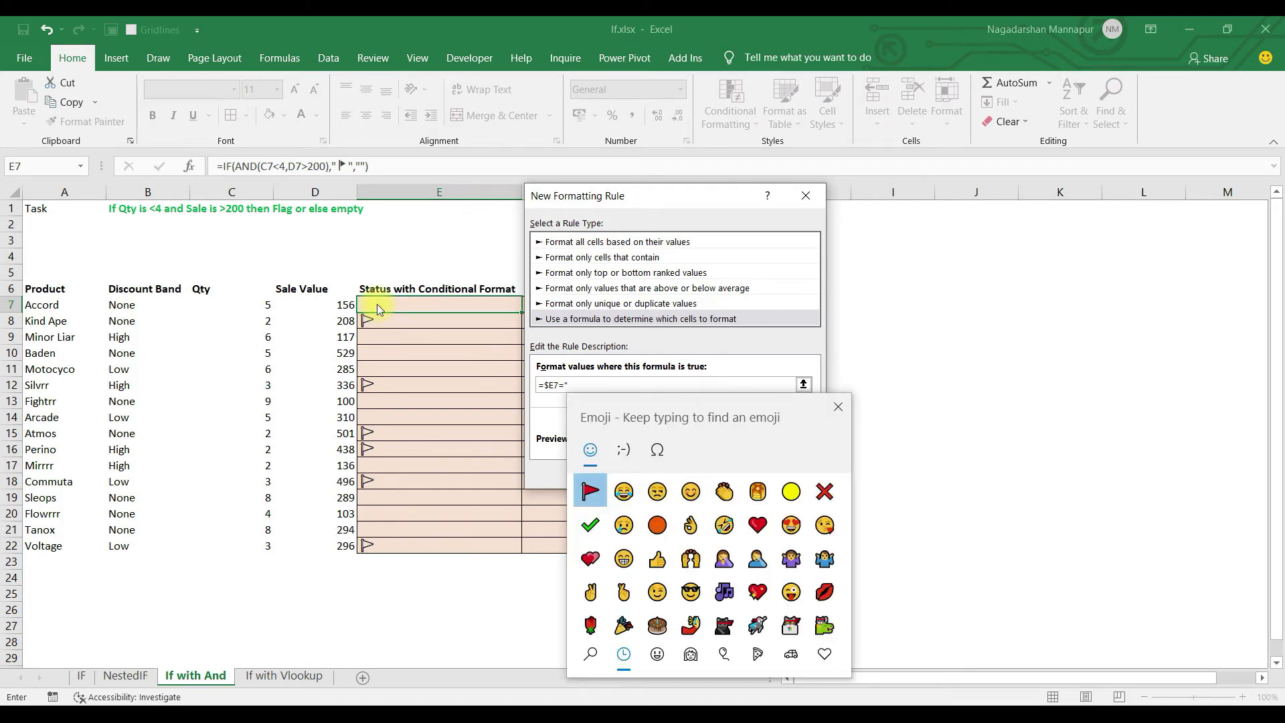
click(590, 493)
key(Escape)
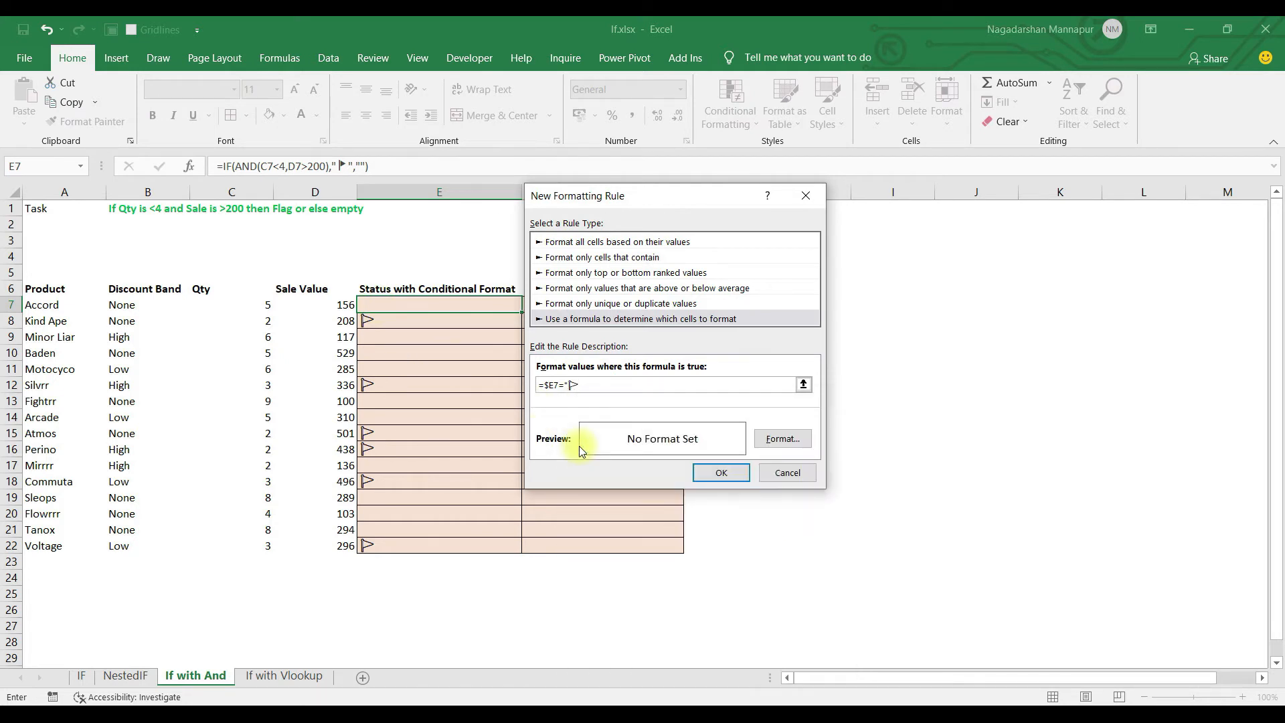
Set the rule's font color to standard red and apply the conditional formatting rule.
click(798, 439)
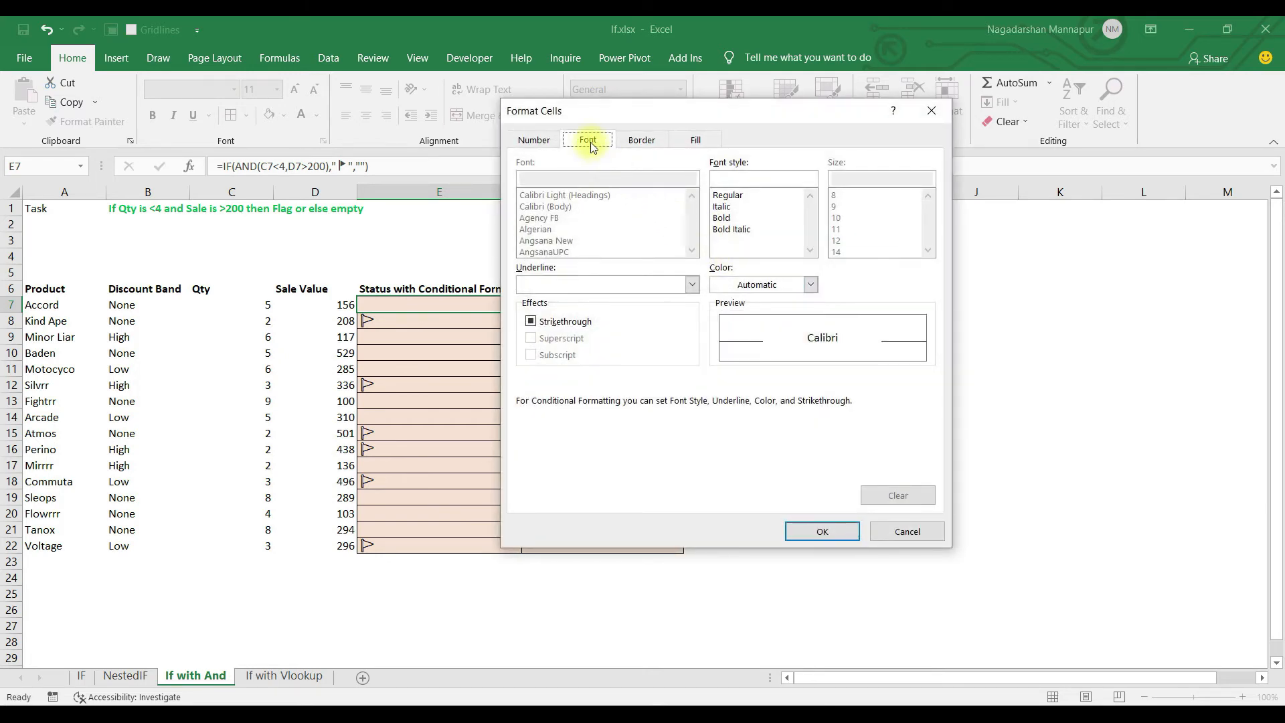
click(693, 140)
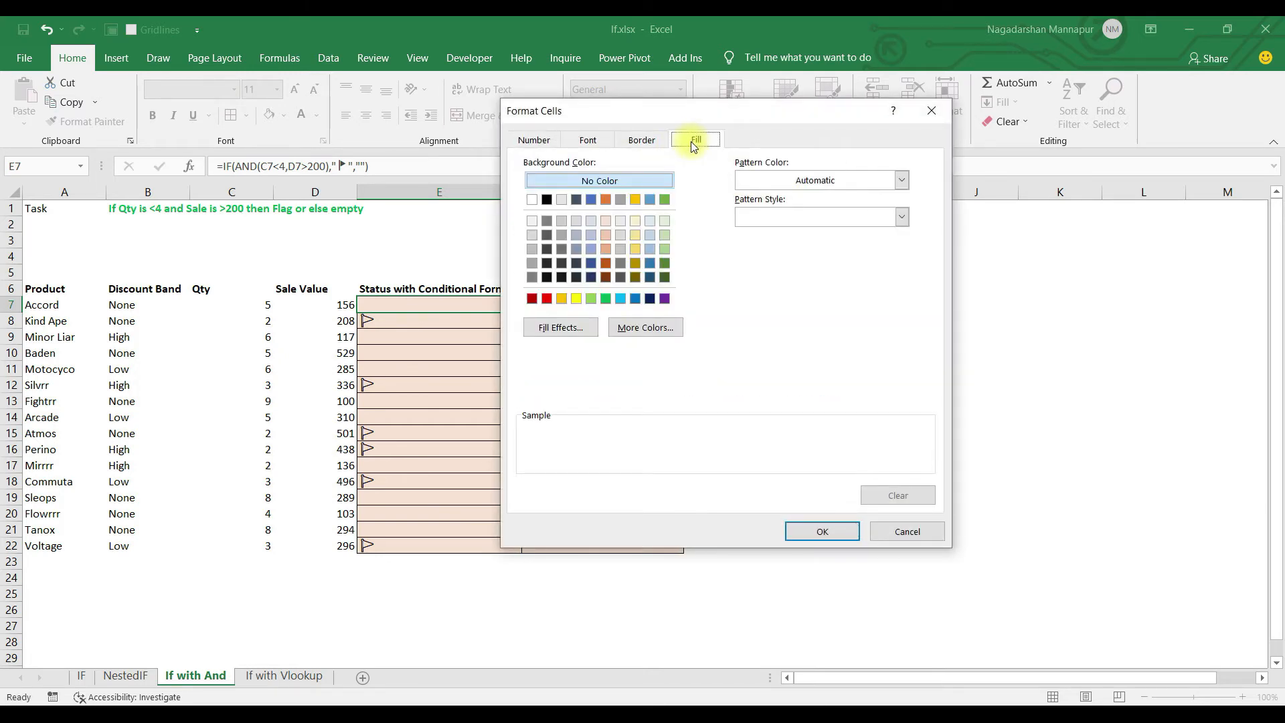
click(589, 141)
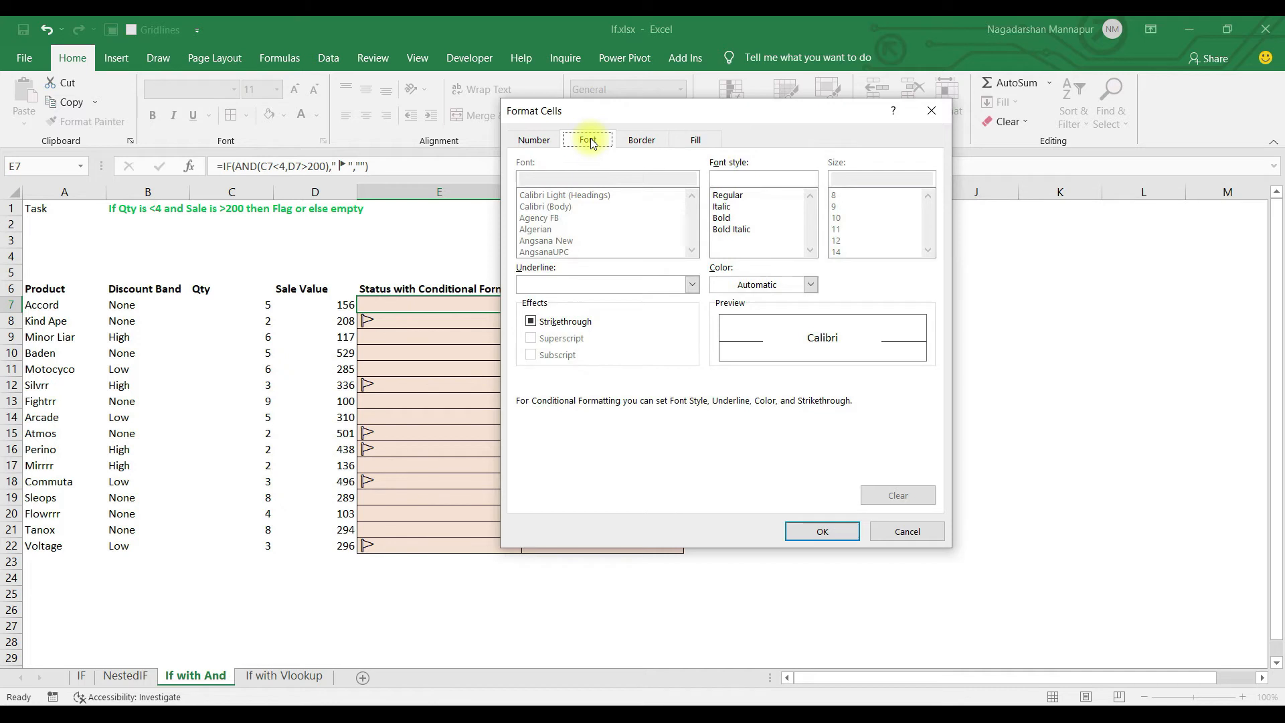
click(807, 285)
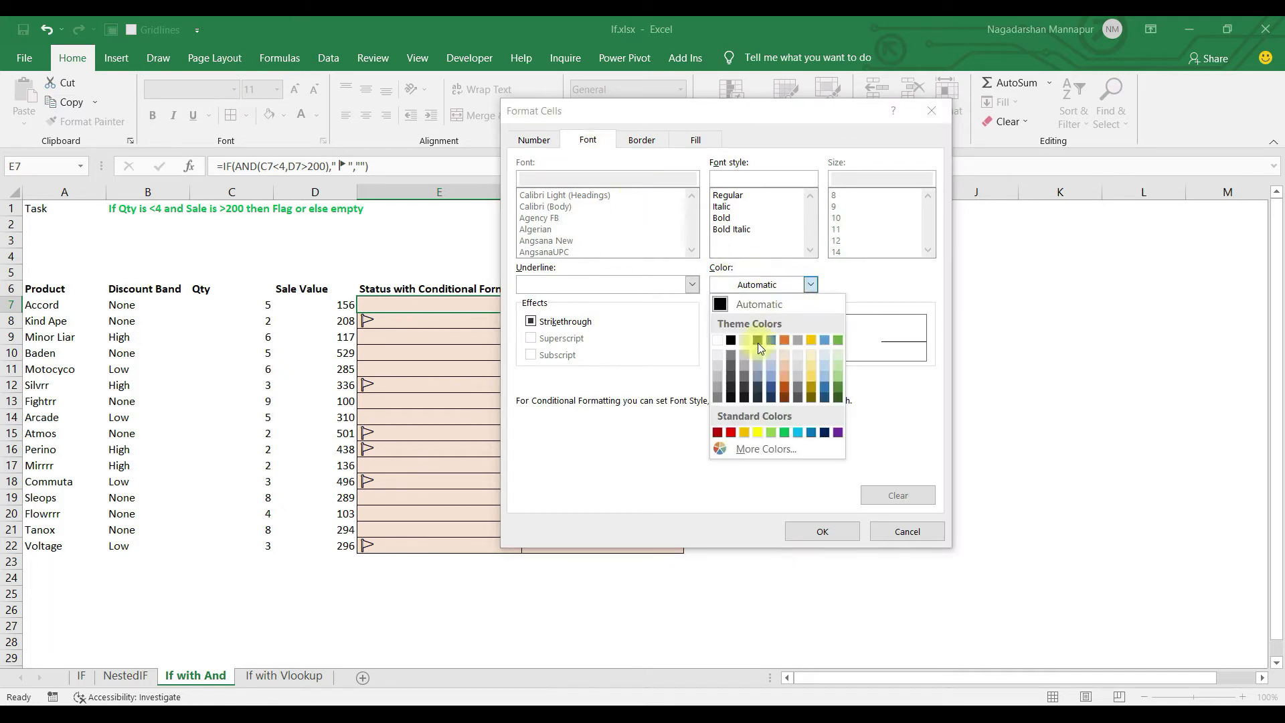
click(732, 433)
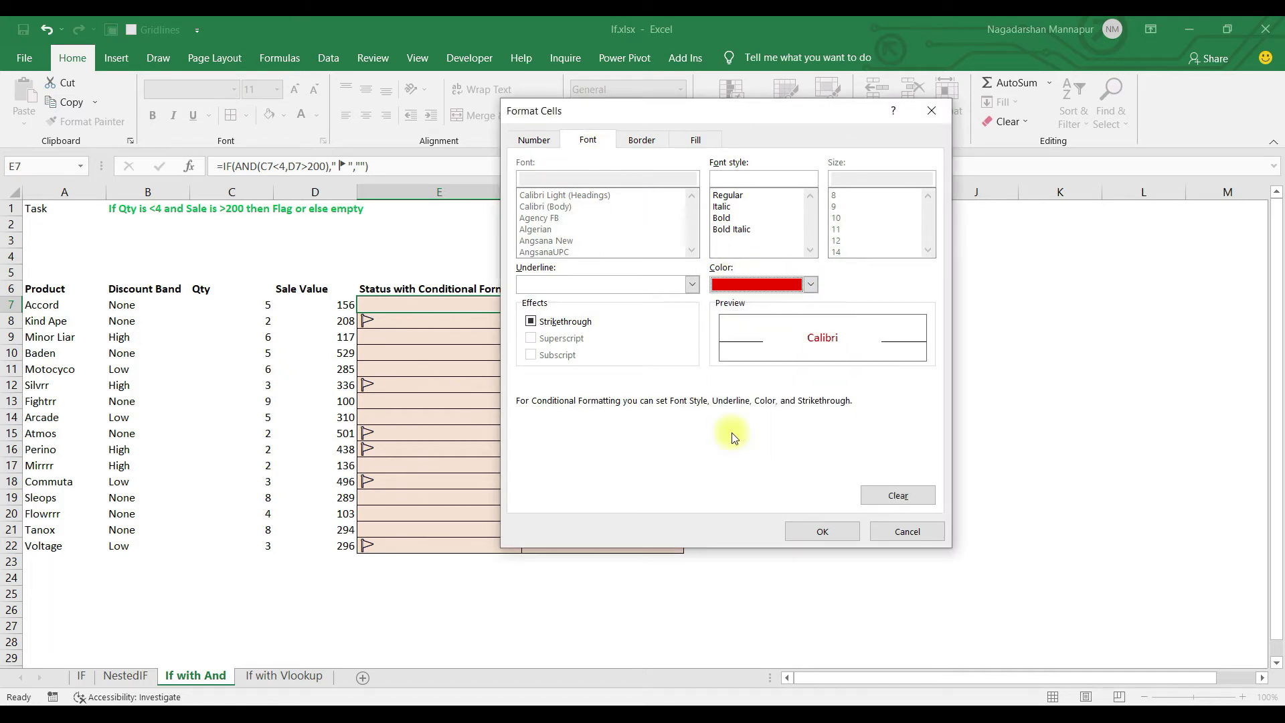
click(815, 533)
click(721, 473)
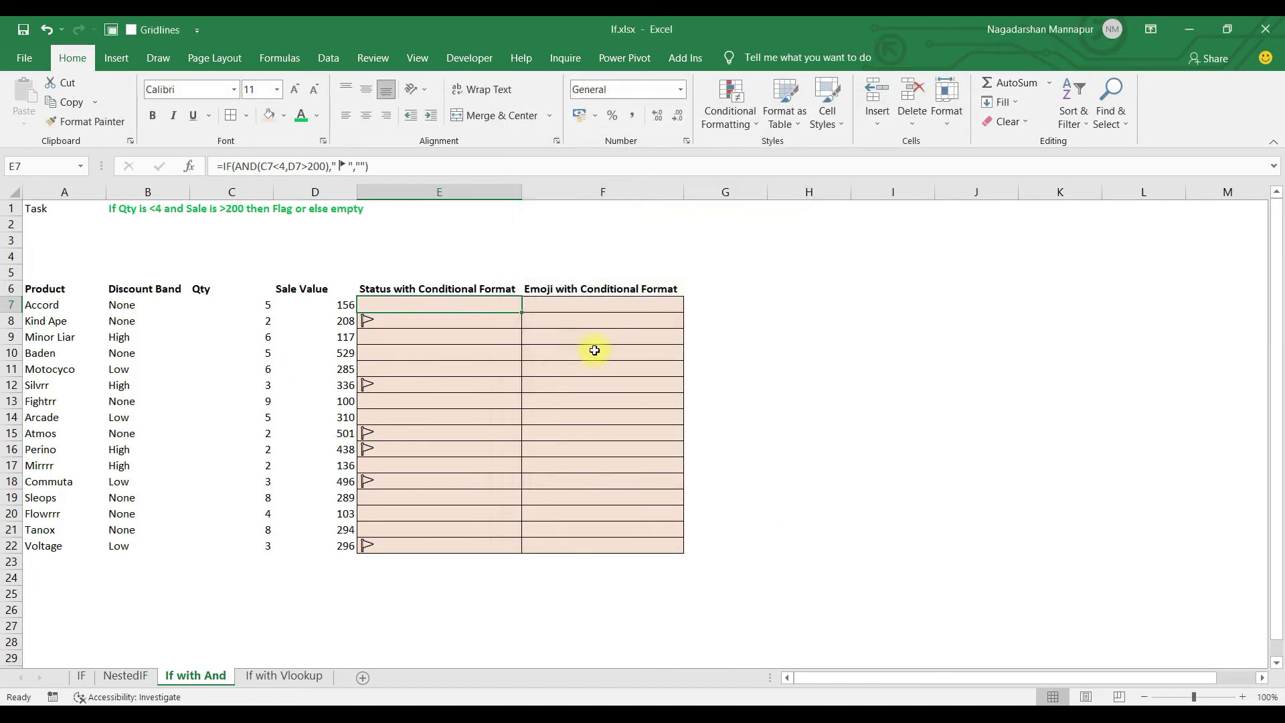
Fill E7 with its conditional formatting down through E22 and check the flag cells in the column.
drag(522, 313, 509, 547)
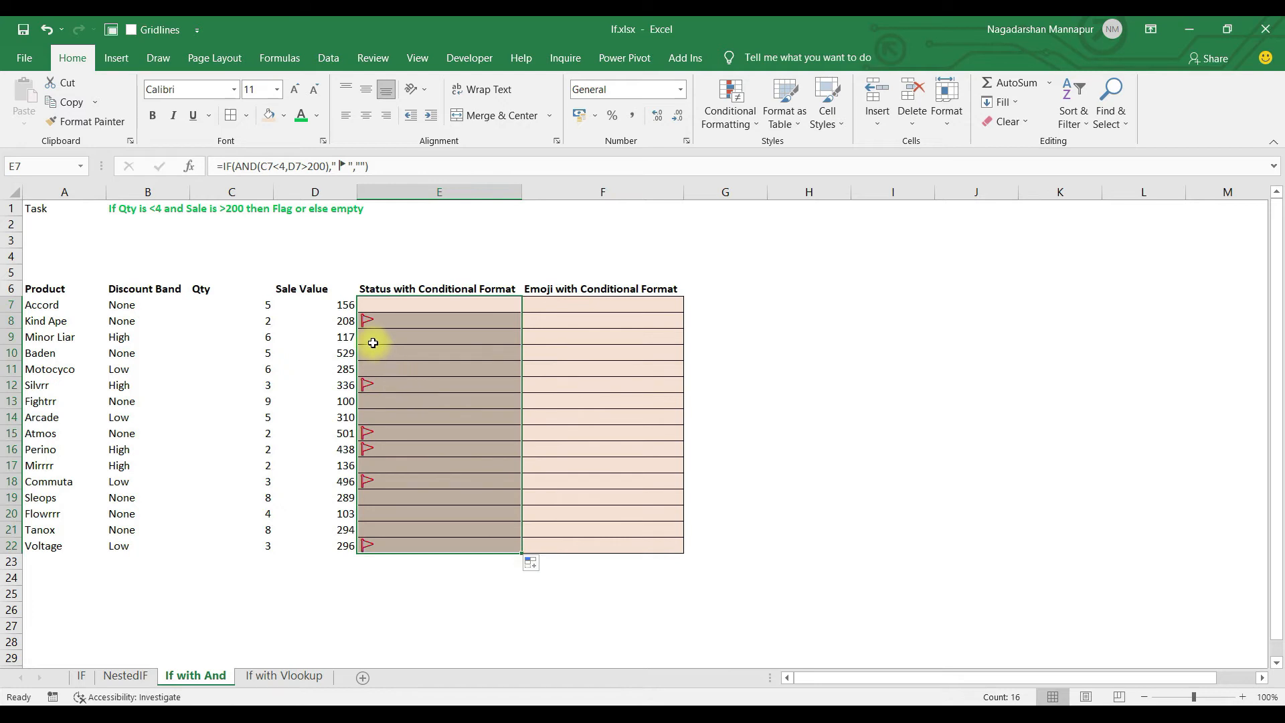
click(367, 322)
click(370, 383)
click(366, 438)
click(366, 461)
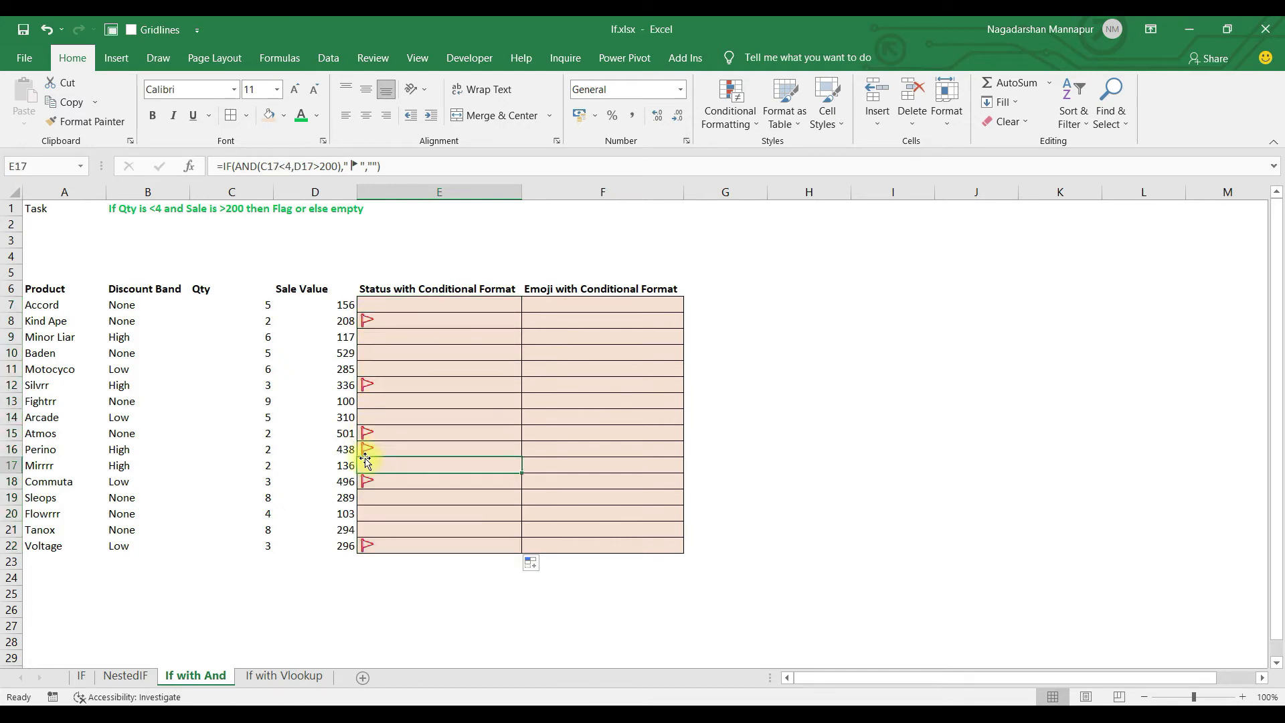
click(382, 306)
click(567, 305)
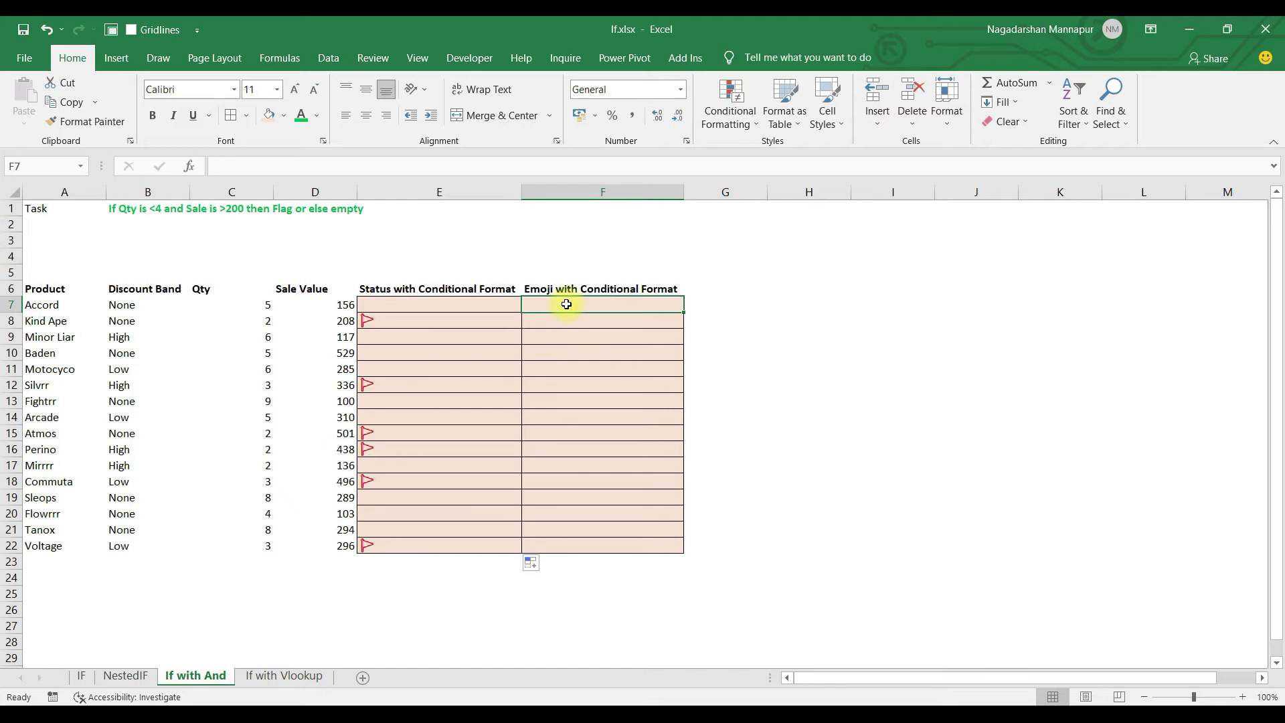
text(=i)
key(Tab)
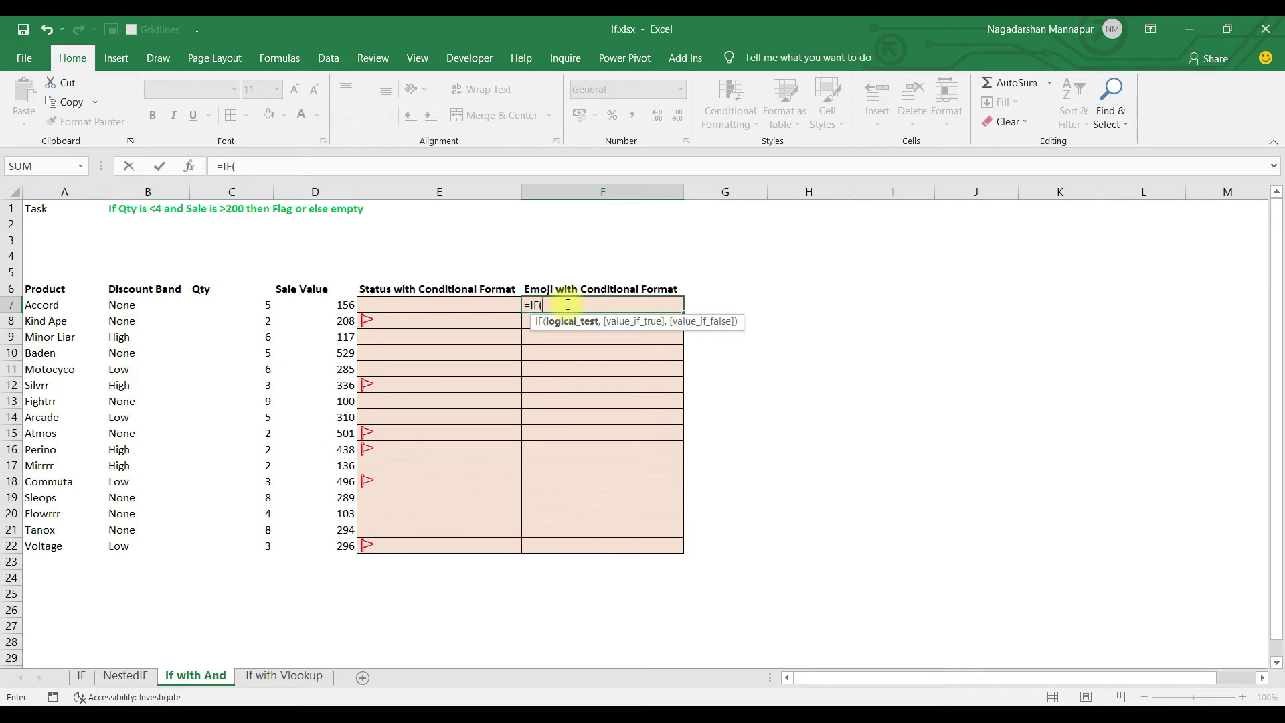
key(Left)
key(Left)
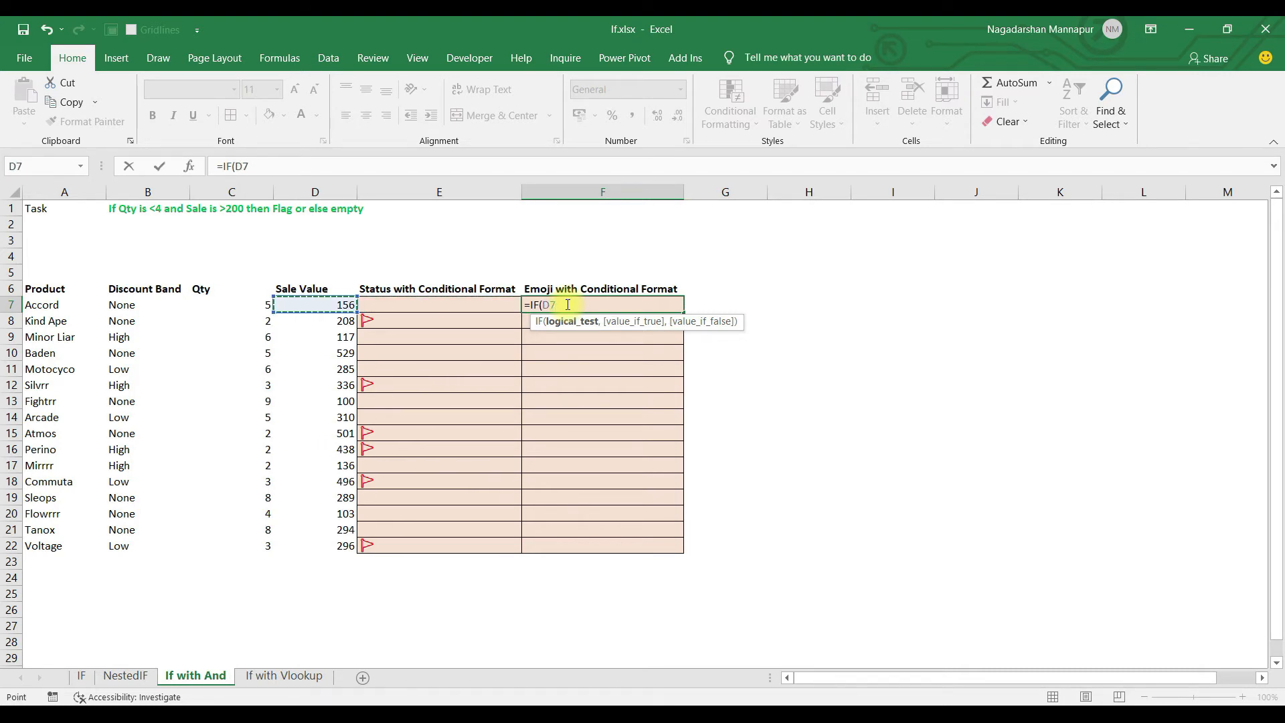
key(Escape)
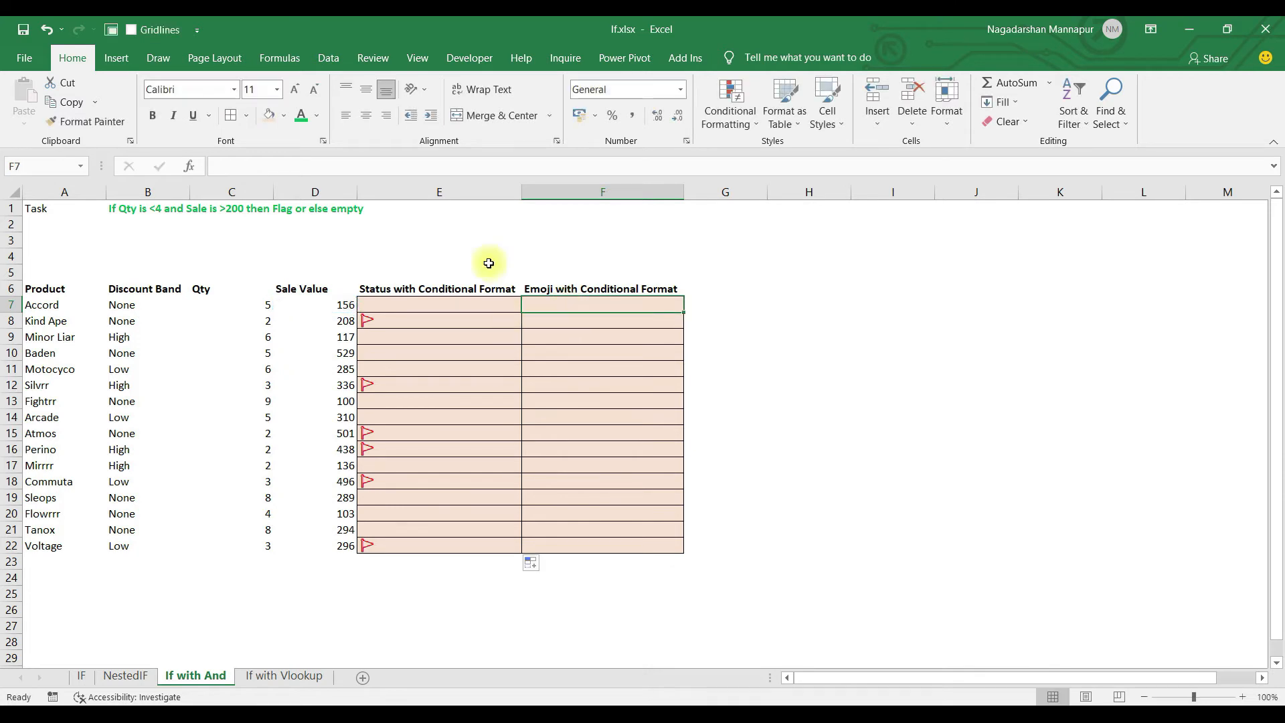
Copy the task text from B1 down to B2 and rewrite it as "if Sale Value is >400 then".
click(127, 225)
key(ctrl+d)
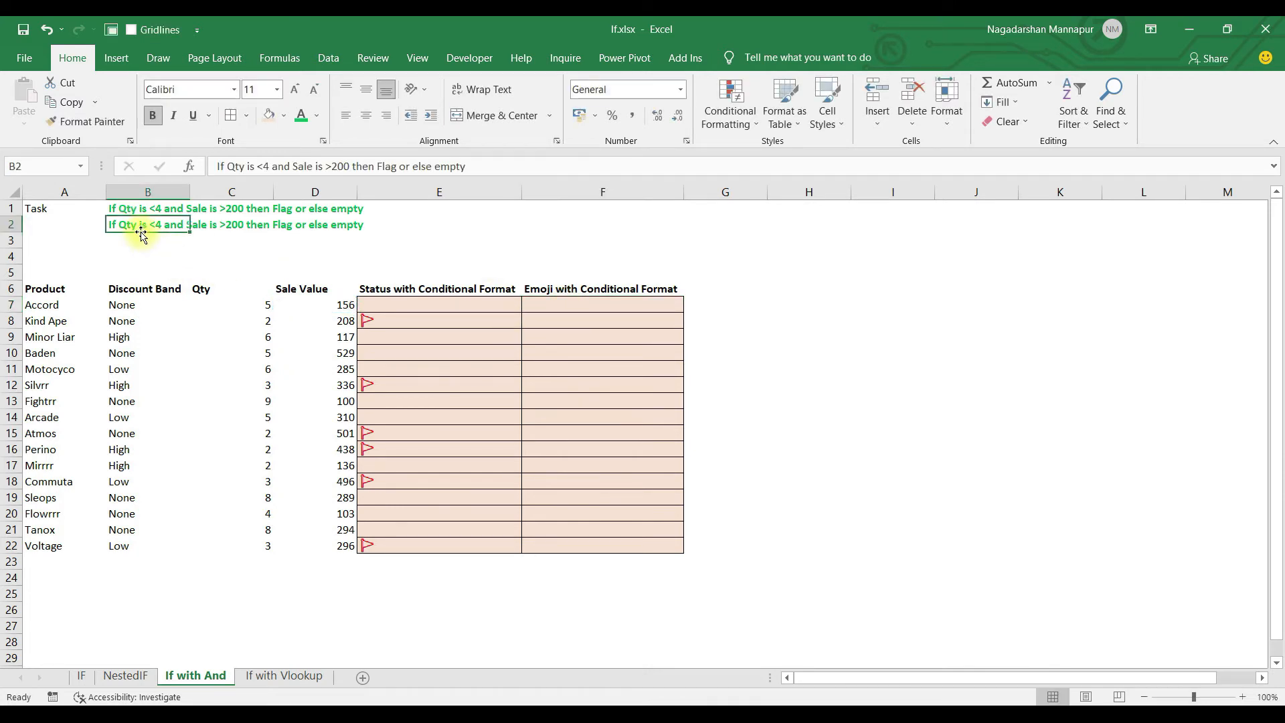
text(if)
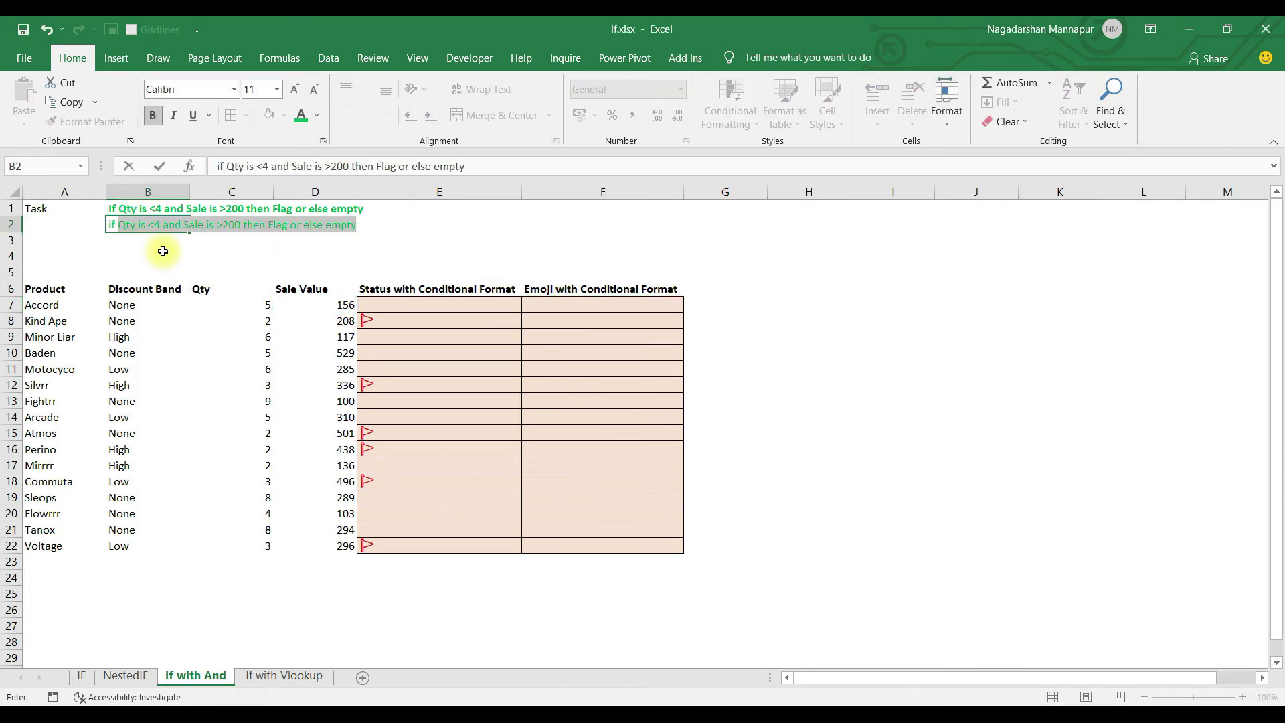
key(BackSpace)
text(Sale Value is )
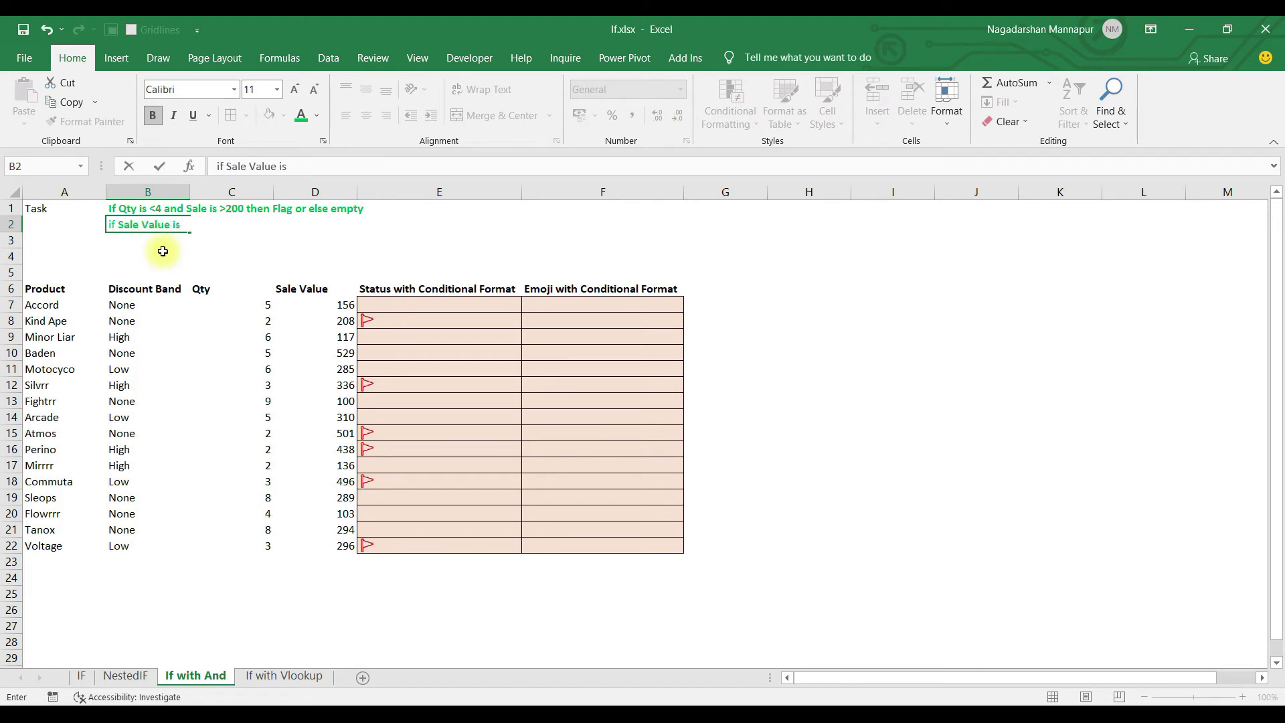
text(>400 then)
Complete the B2 task text with the smiling face emoji, "or else" and the cross mark emoji.
key(super+period)
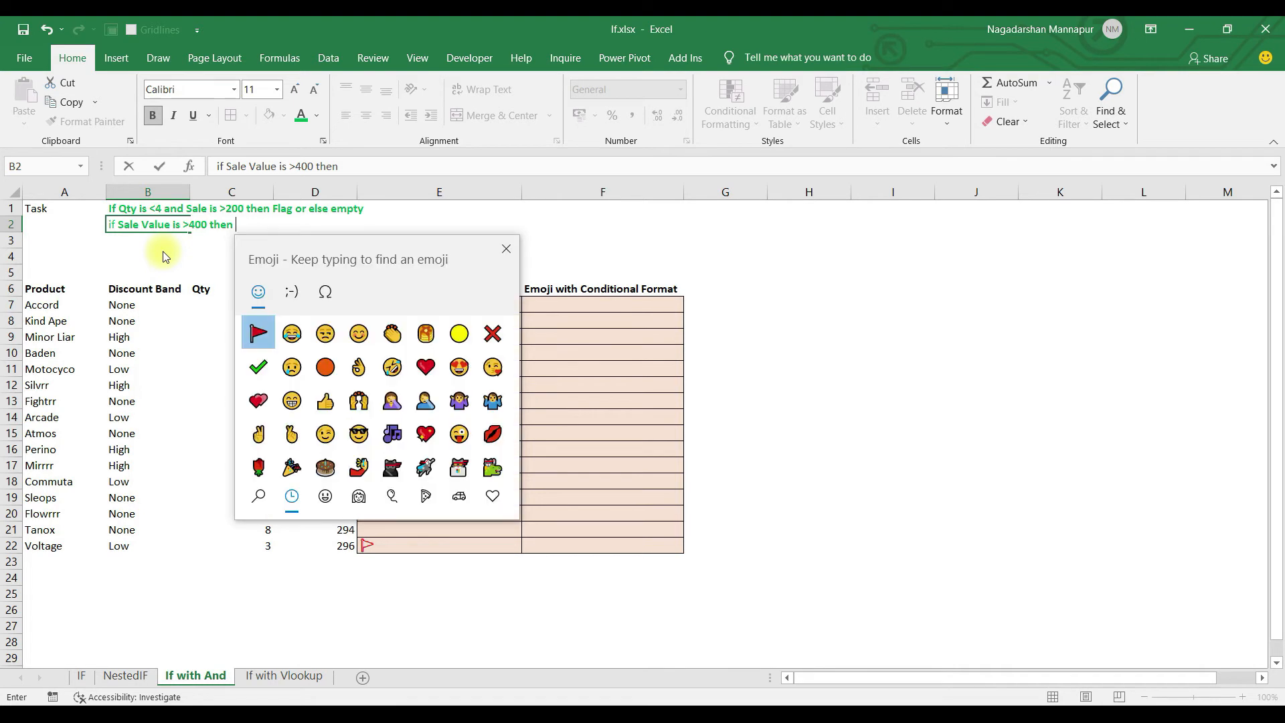
click(359, 333)
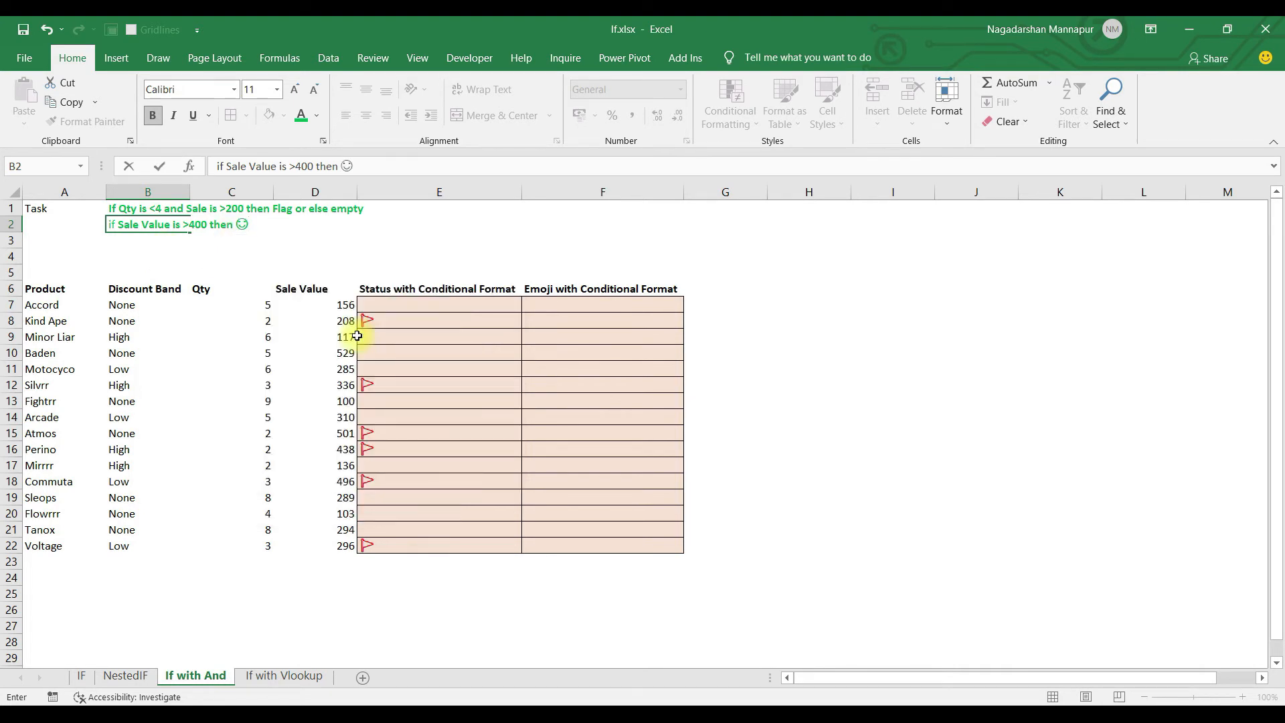
text(or else)
key(super+period)
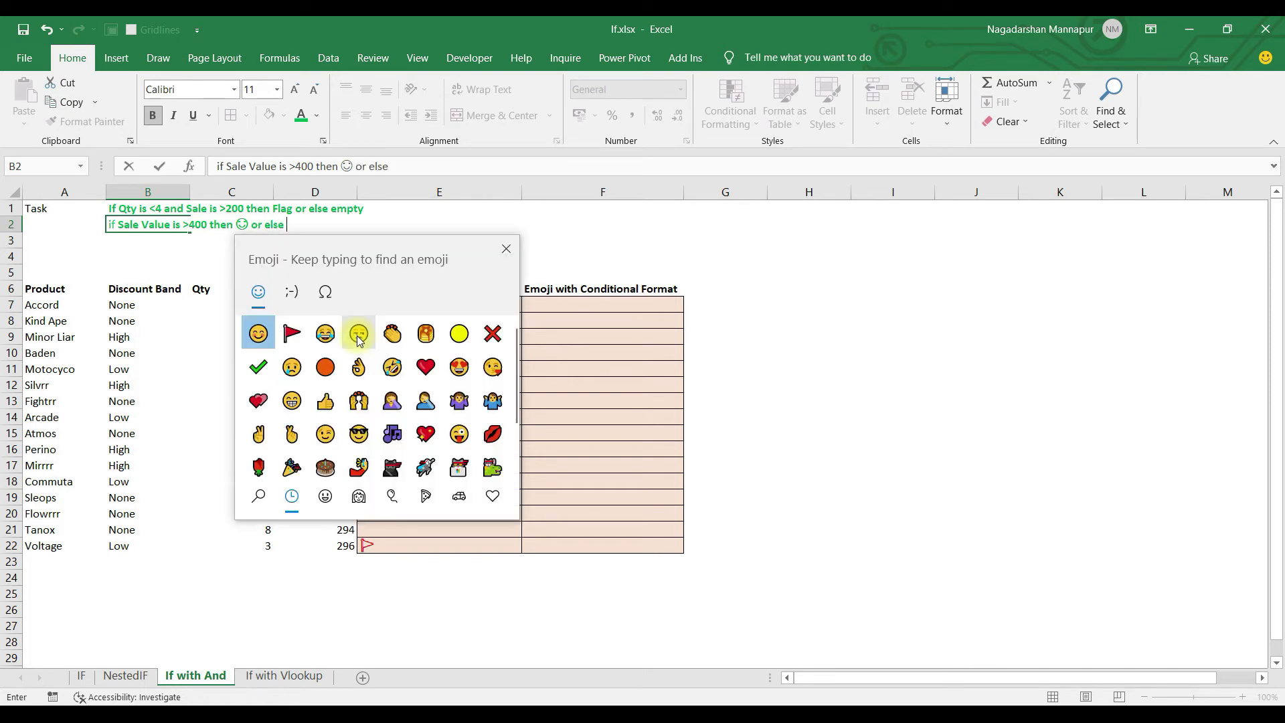
click(491, 335)
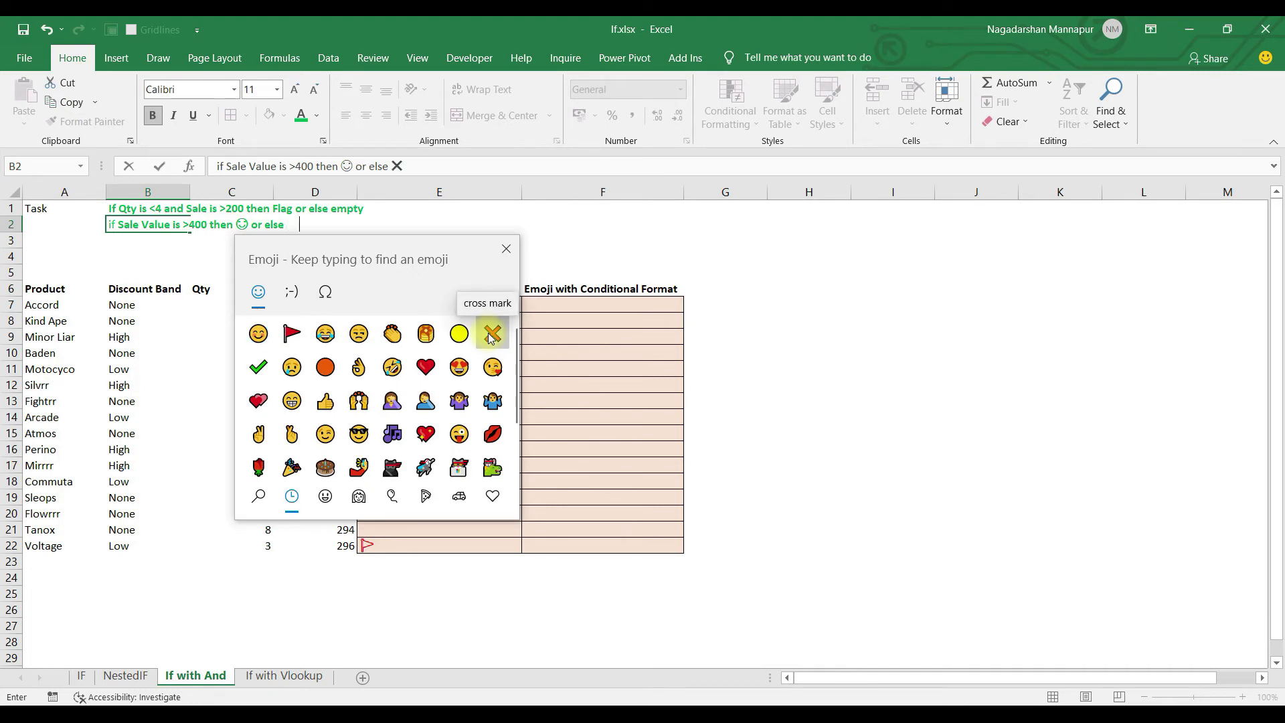
key(Return)
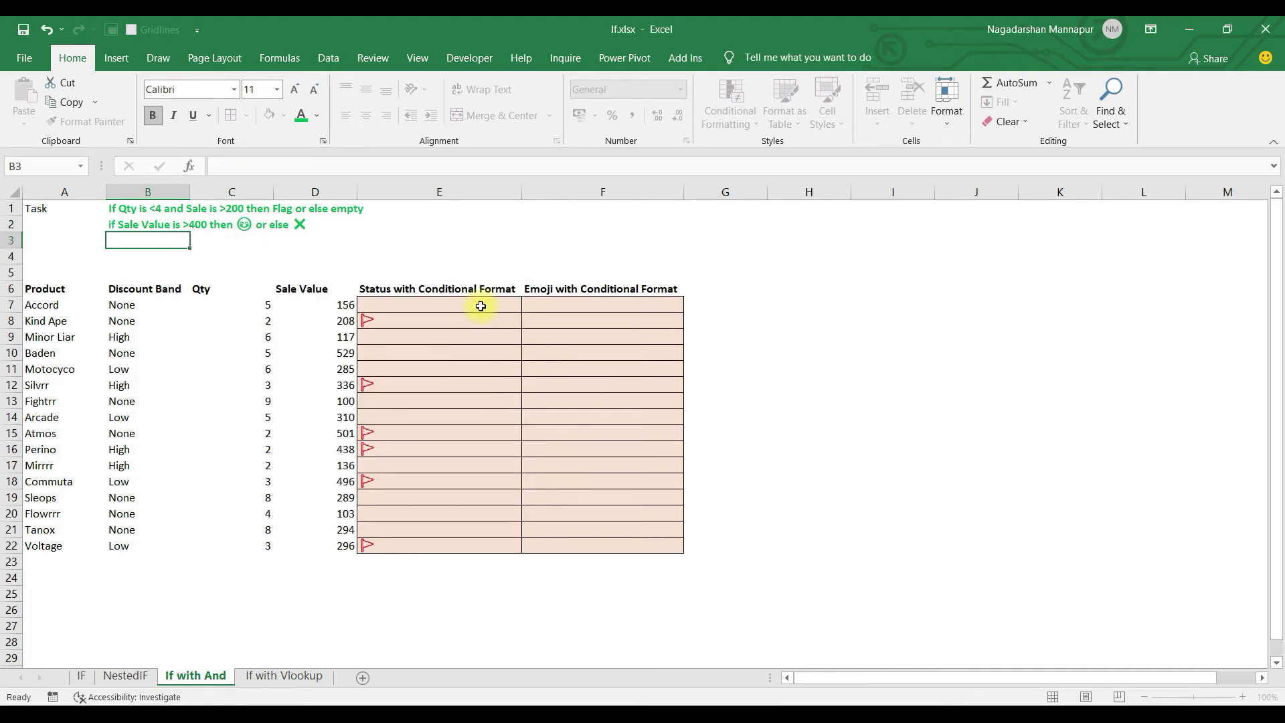
Begin an IF formula in F7 testing D7>400, with the smiling face emoji in quotes as the value if true.
click(556, 303)
text(=IF()
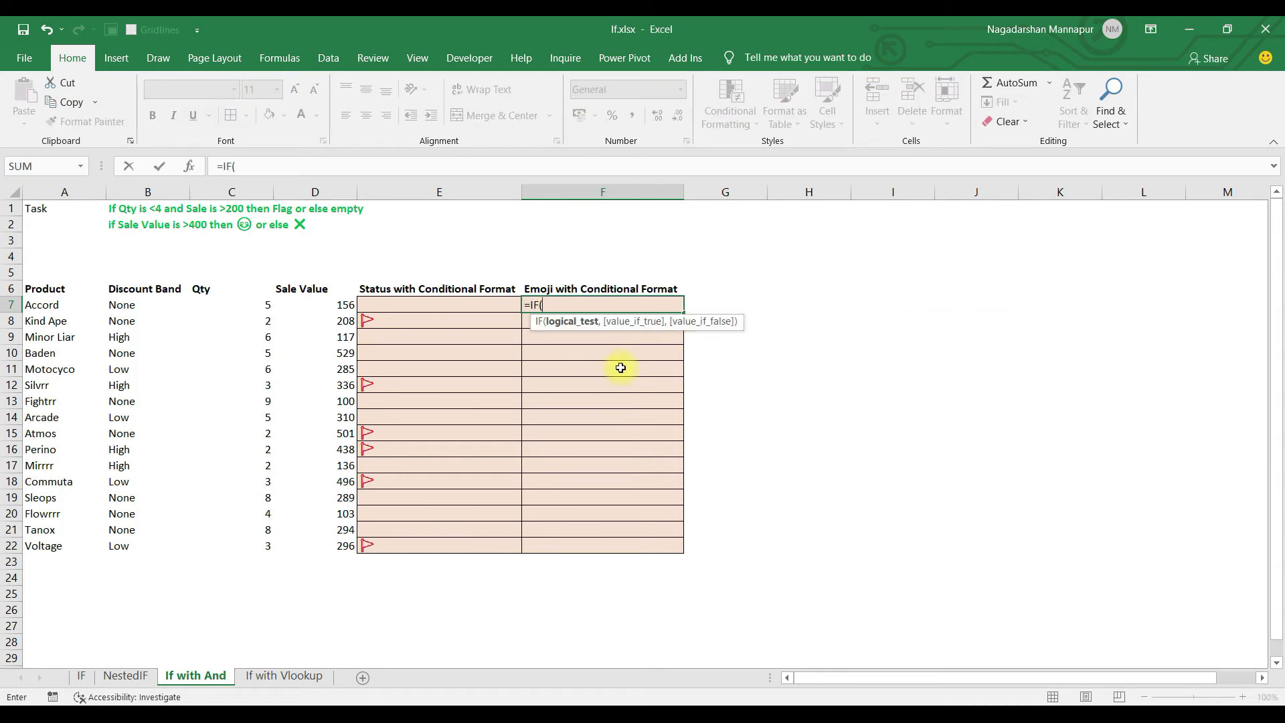
key(Left)
key(Left)
text(>400,")
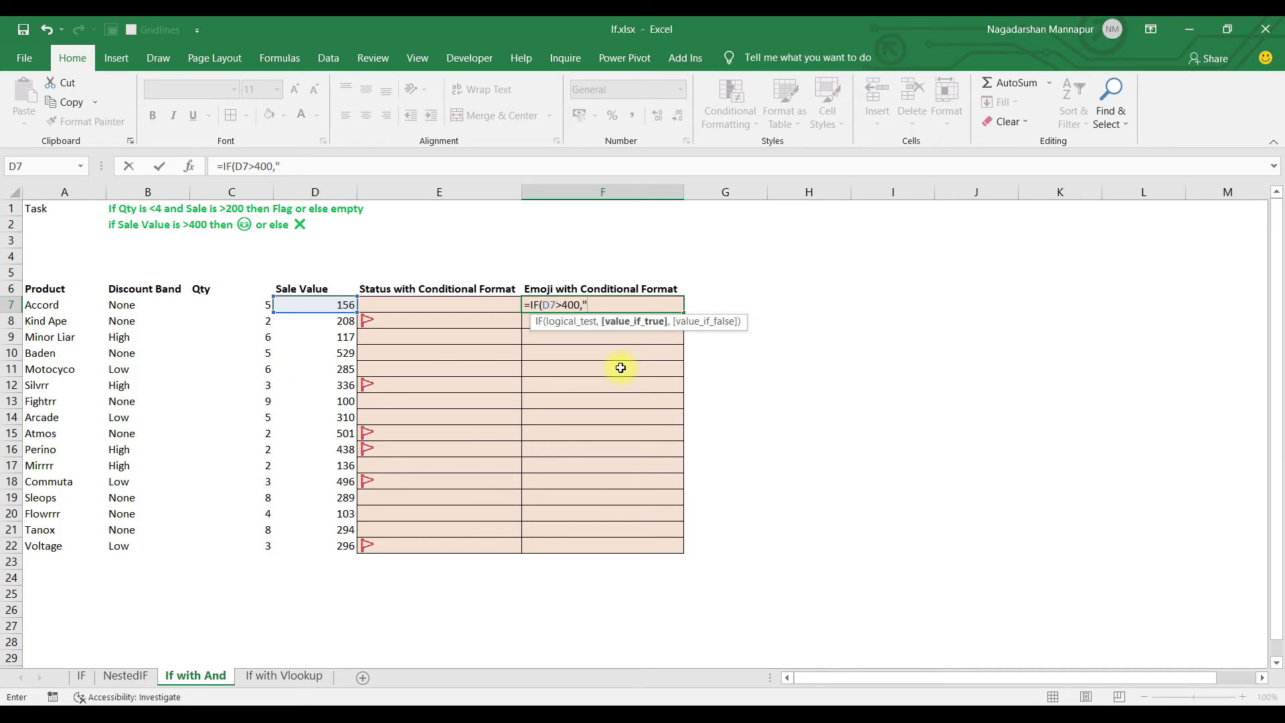
key(super+period)
click(642, 415)
key(Escape)
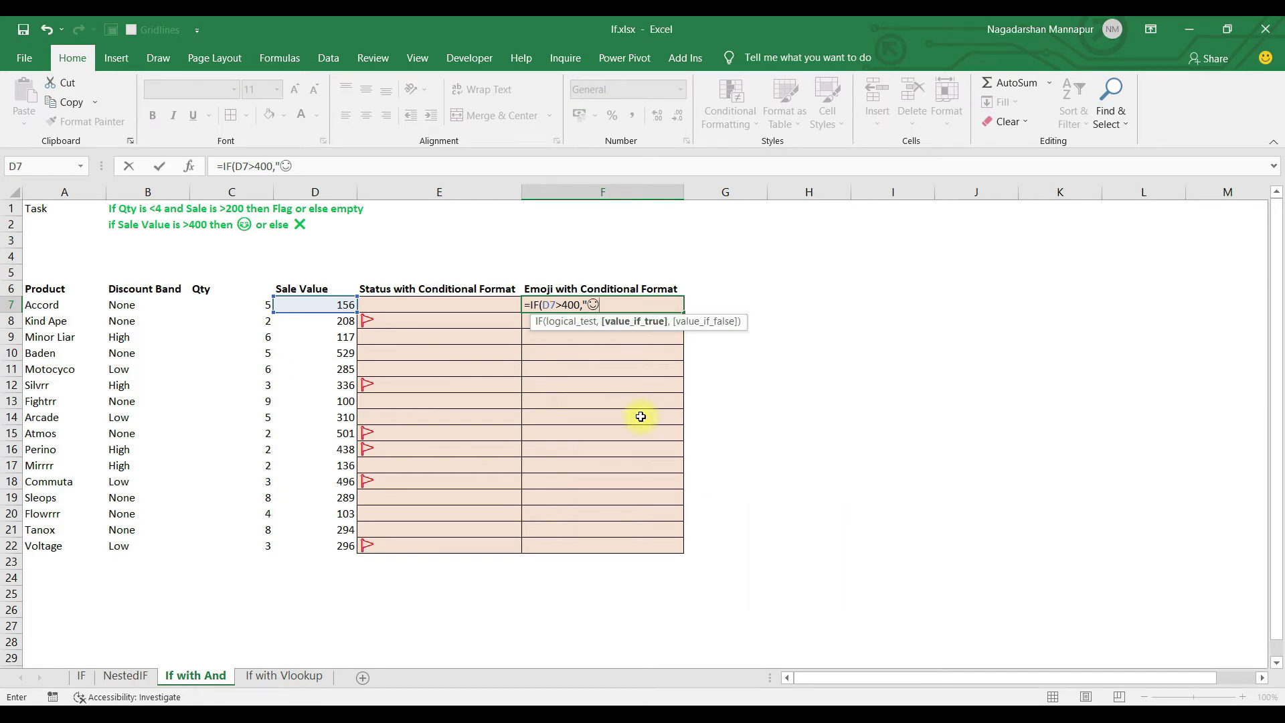
text(",)
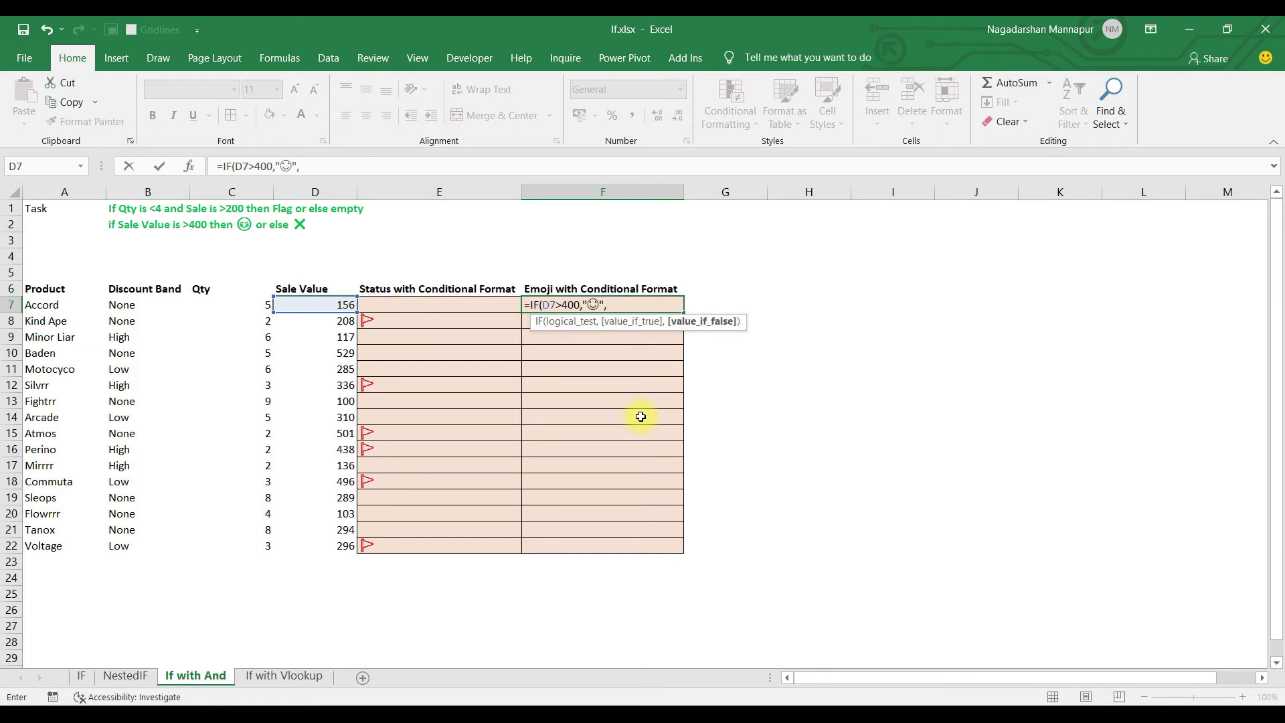
Complete the IF formula in F7 with the cross mark emoji in quotes as the value if false.
text(")
key(super+period)
click(642, 417)
text("✕)
text())
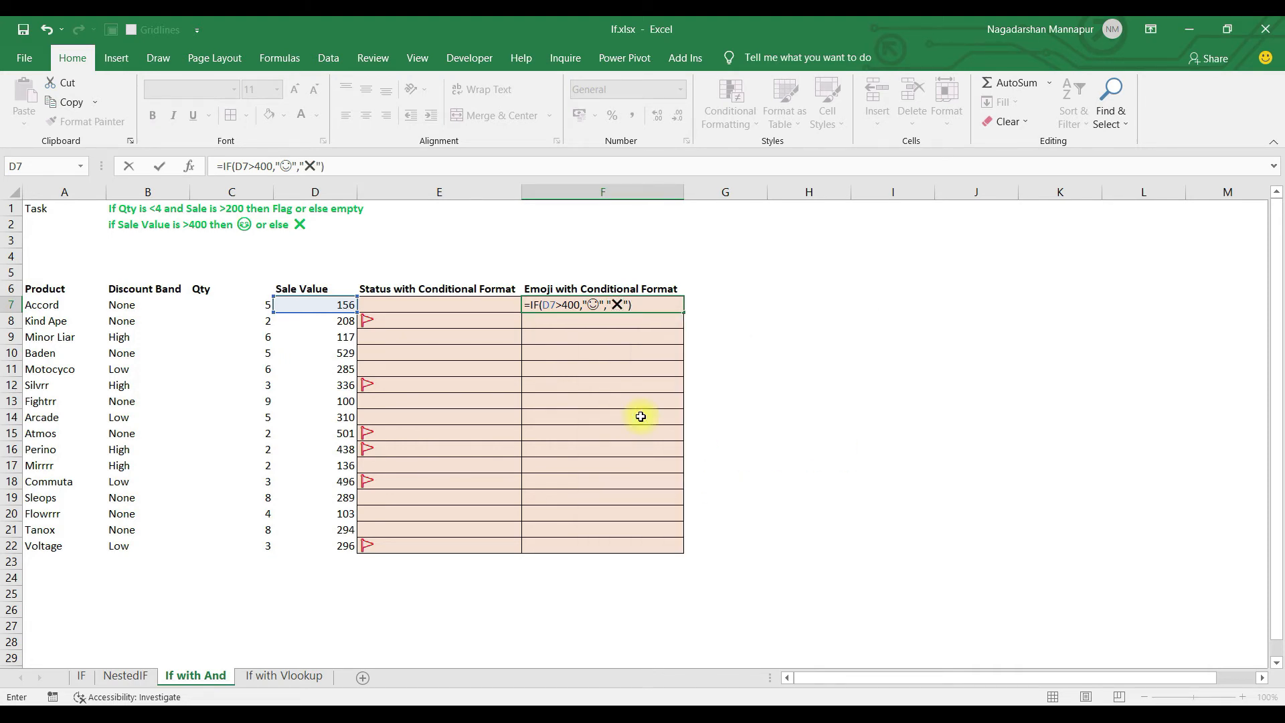
key(Return)
Fill the F7 formula down through F22 and check the smiling face cells in the column.
click(603, 303)
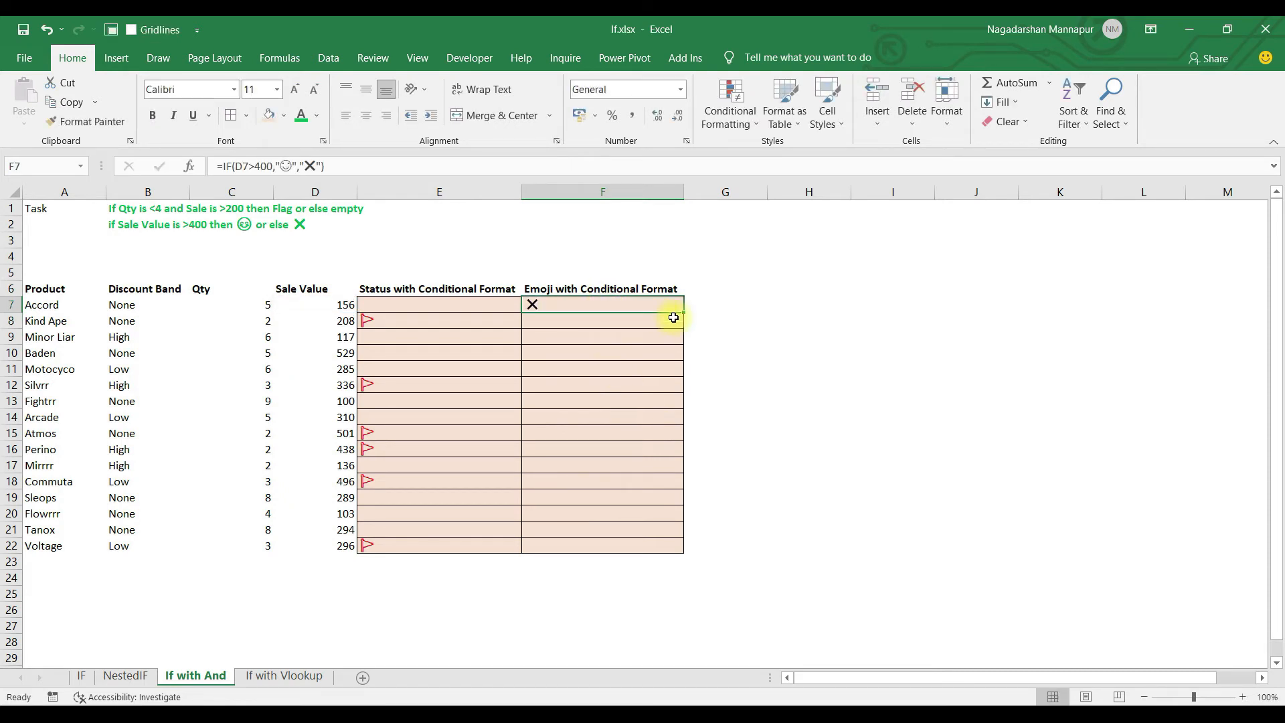
drag(682, 313, 669, 546)
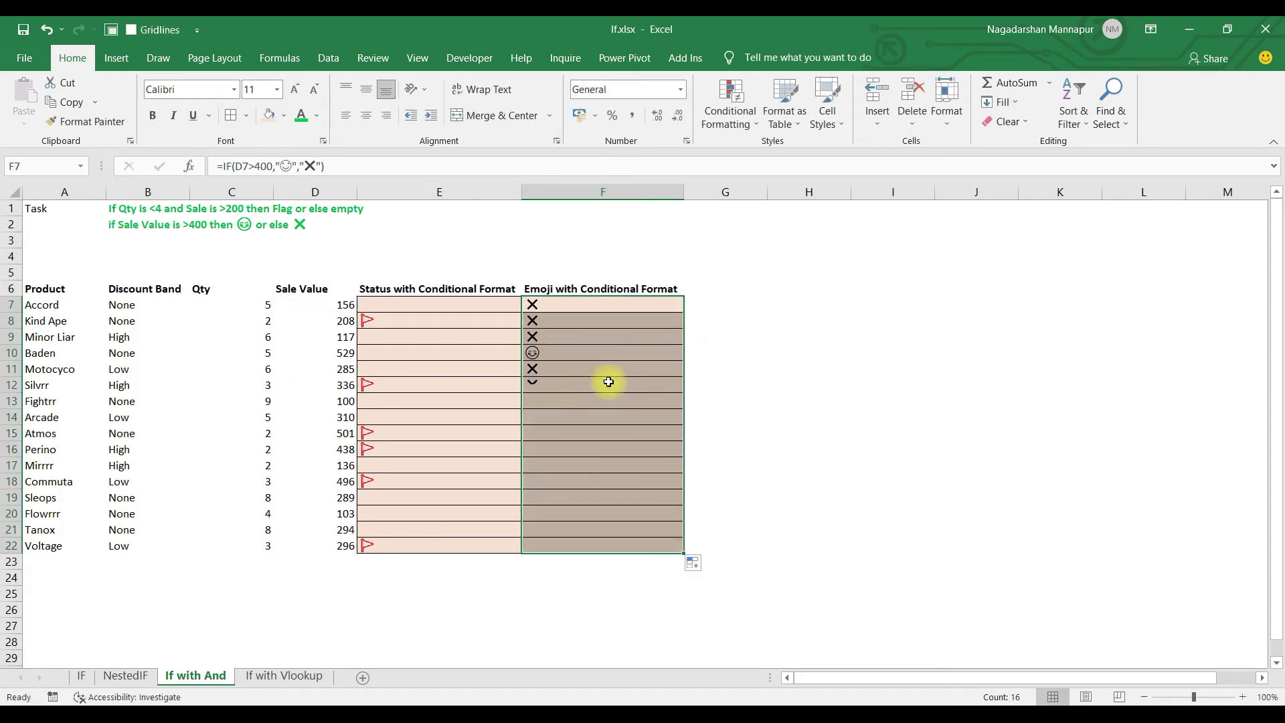
click(572, 352)
click(565, 435)
click(559, 450)
Set Accord's Sale Value in D7 to 500.
click(313, 304)
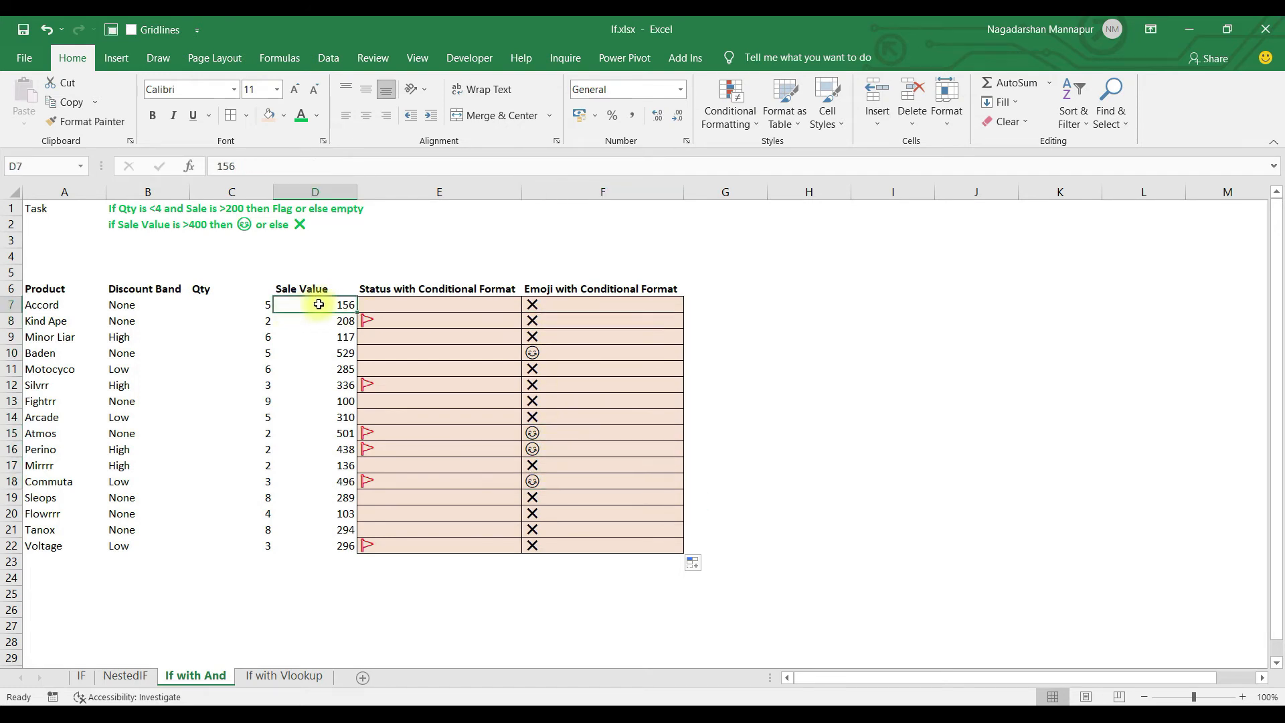
text(500)
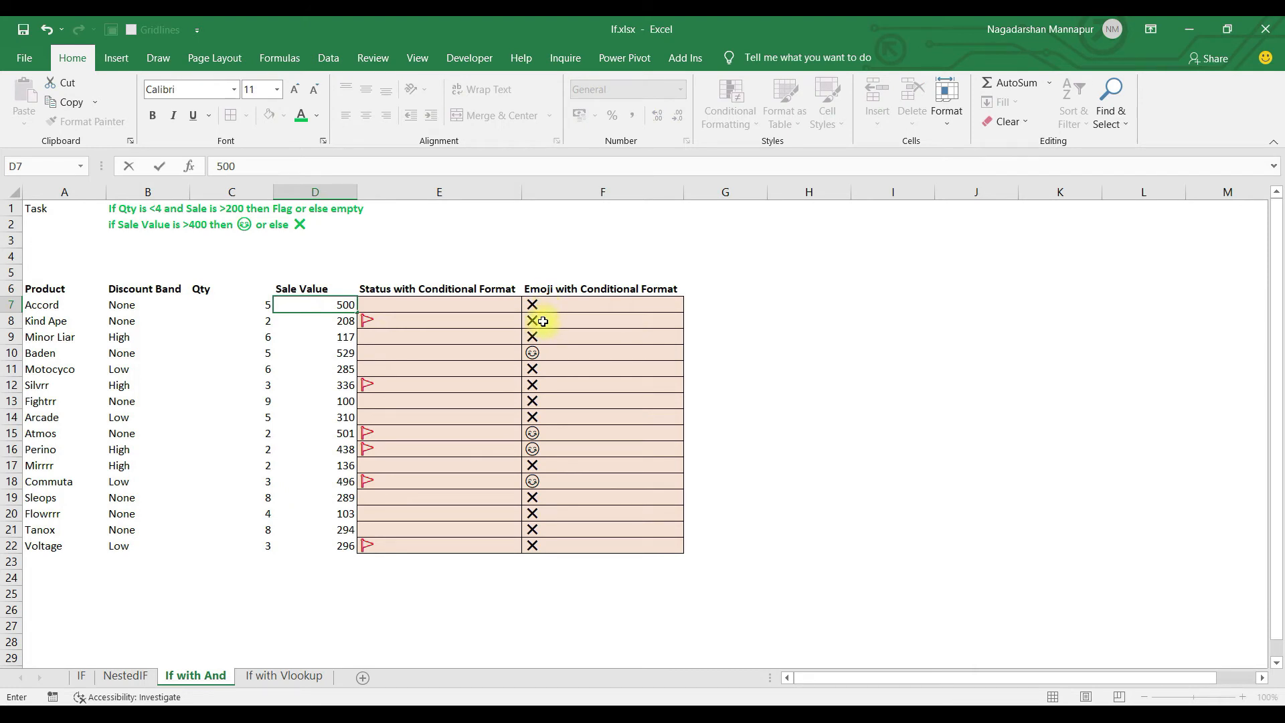
key(Tab)
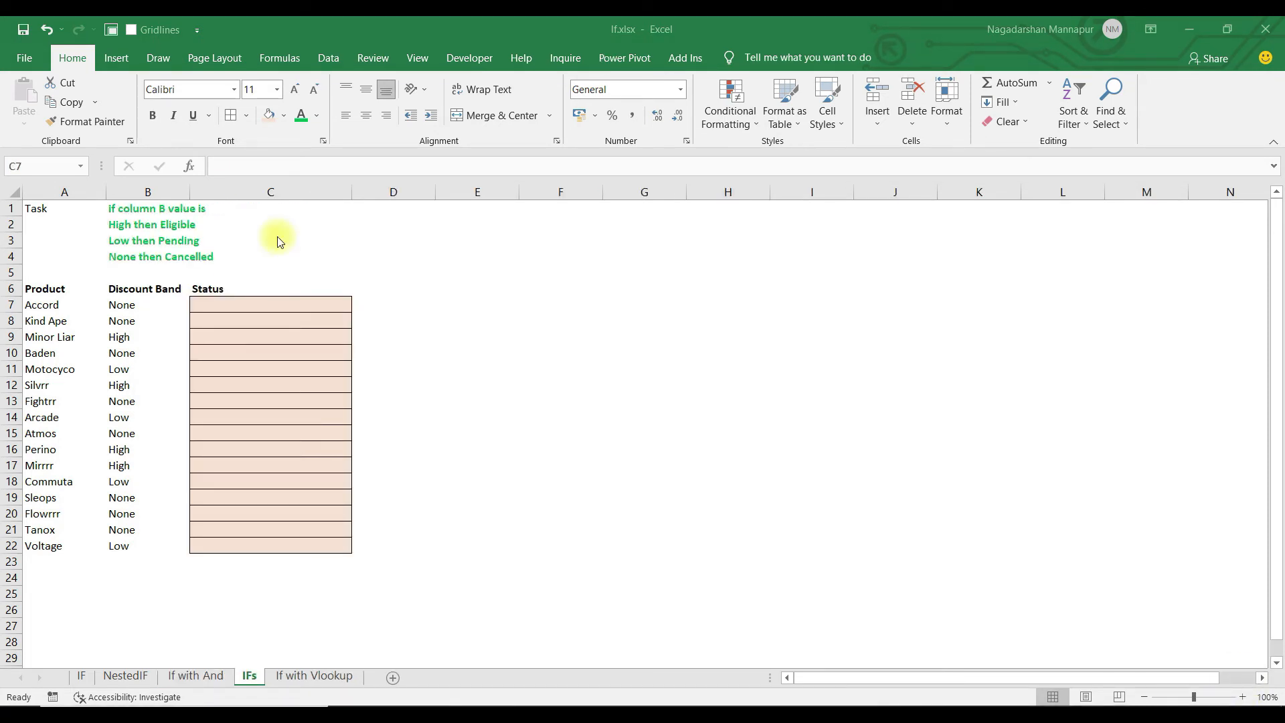
click(458, 308)
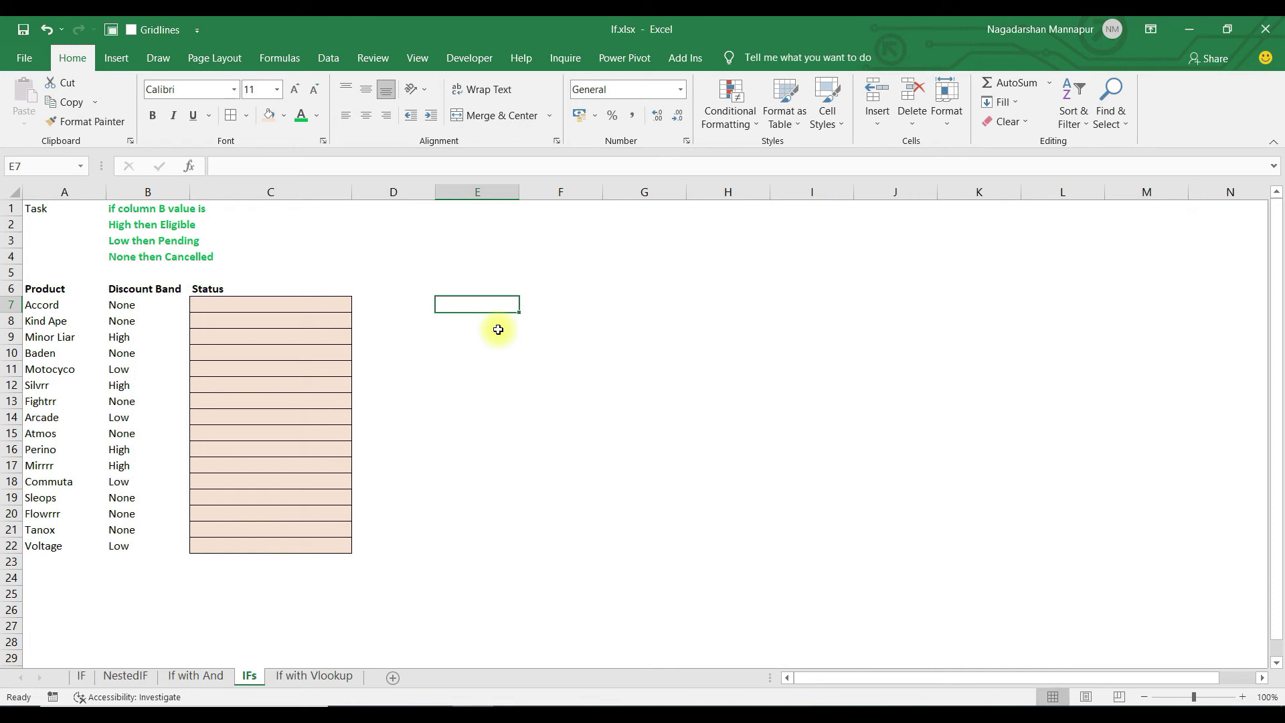
text(=ifs)
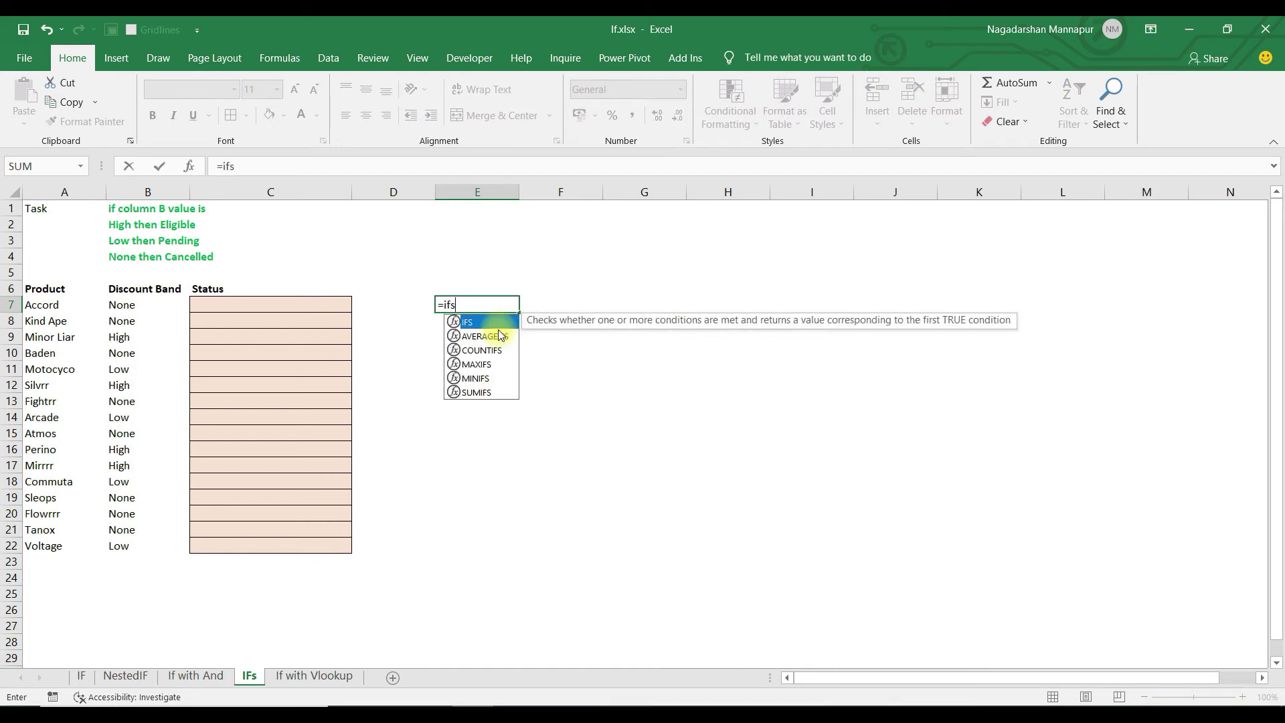
key(BackSpace)
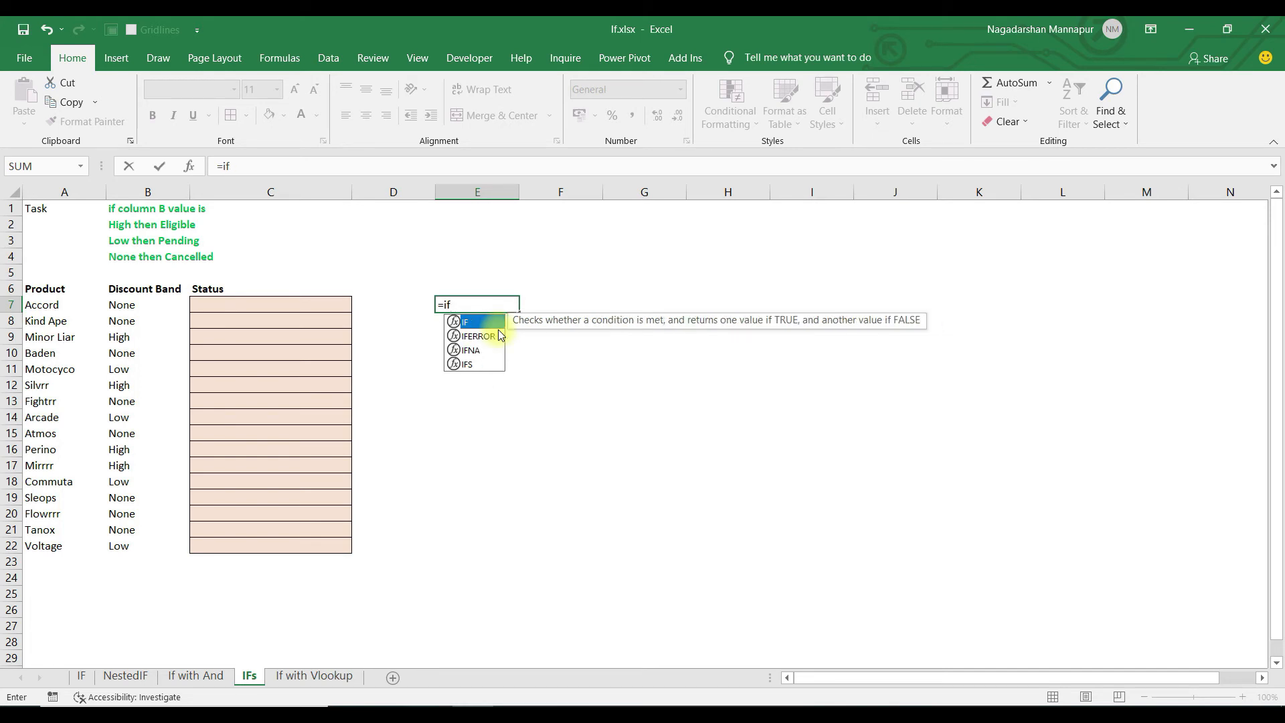
key(Down)
key(Down)
key(Down)
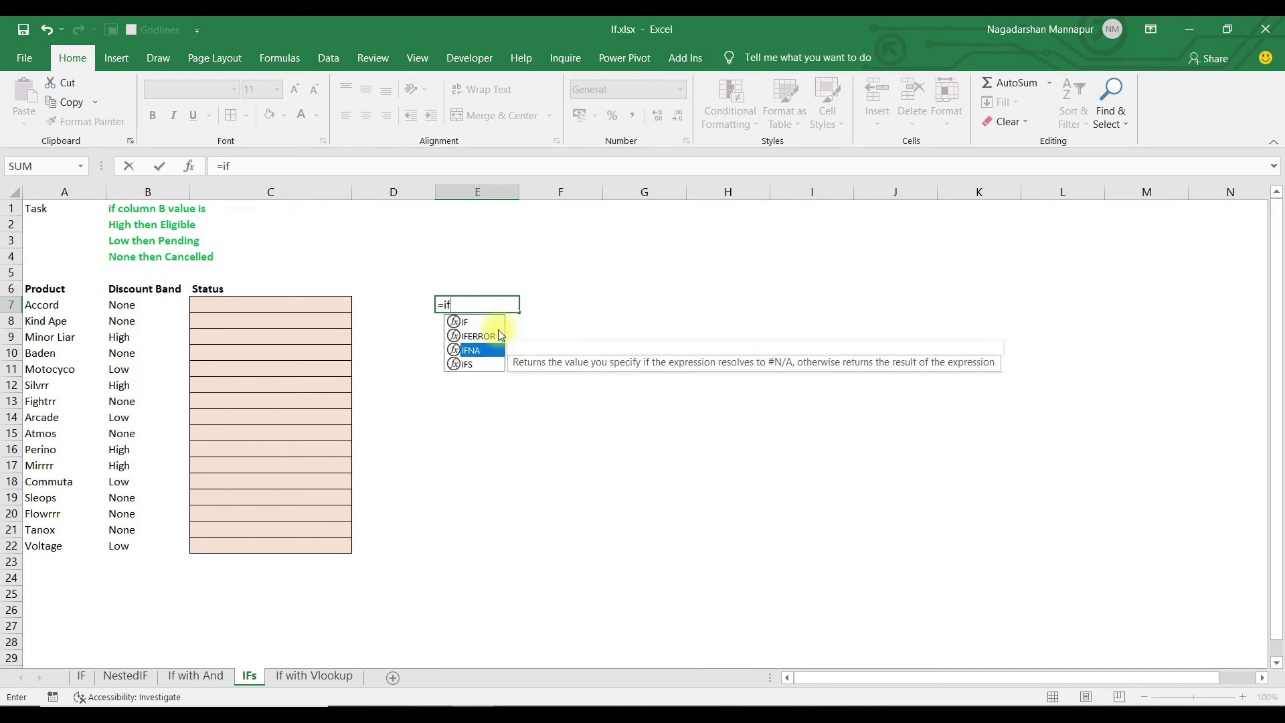
key(Tab)
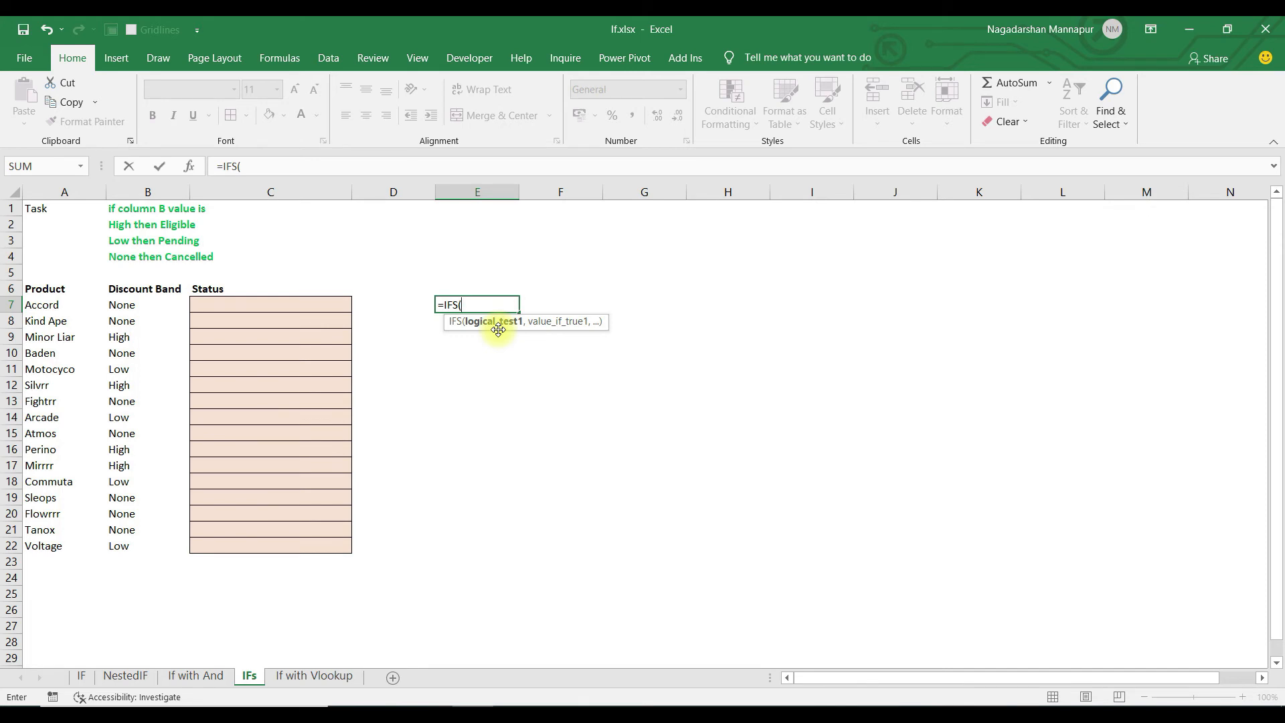
key(Escape)
Read the task rules in B1:B4 that assign a Status in column C to each Discount Band value.
click(250, 308)
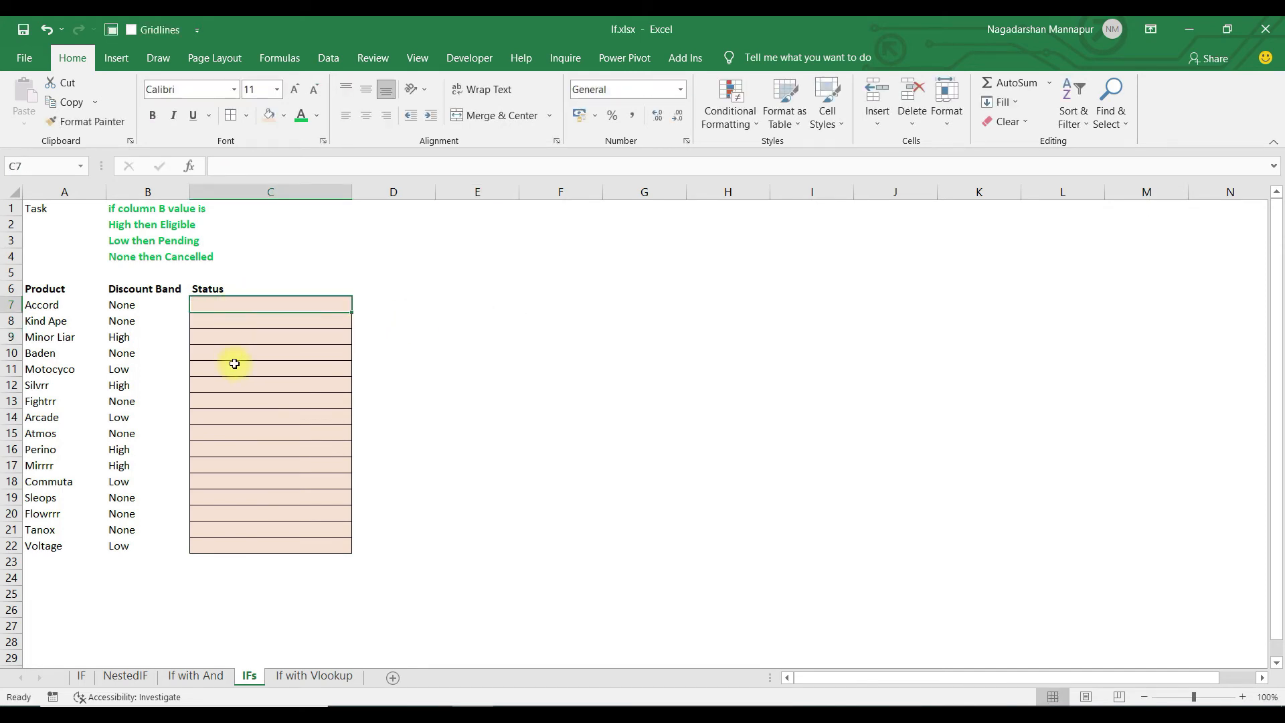
click(121, 305)
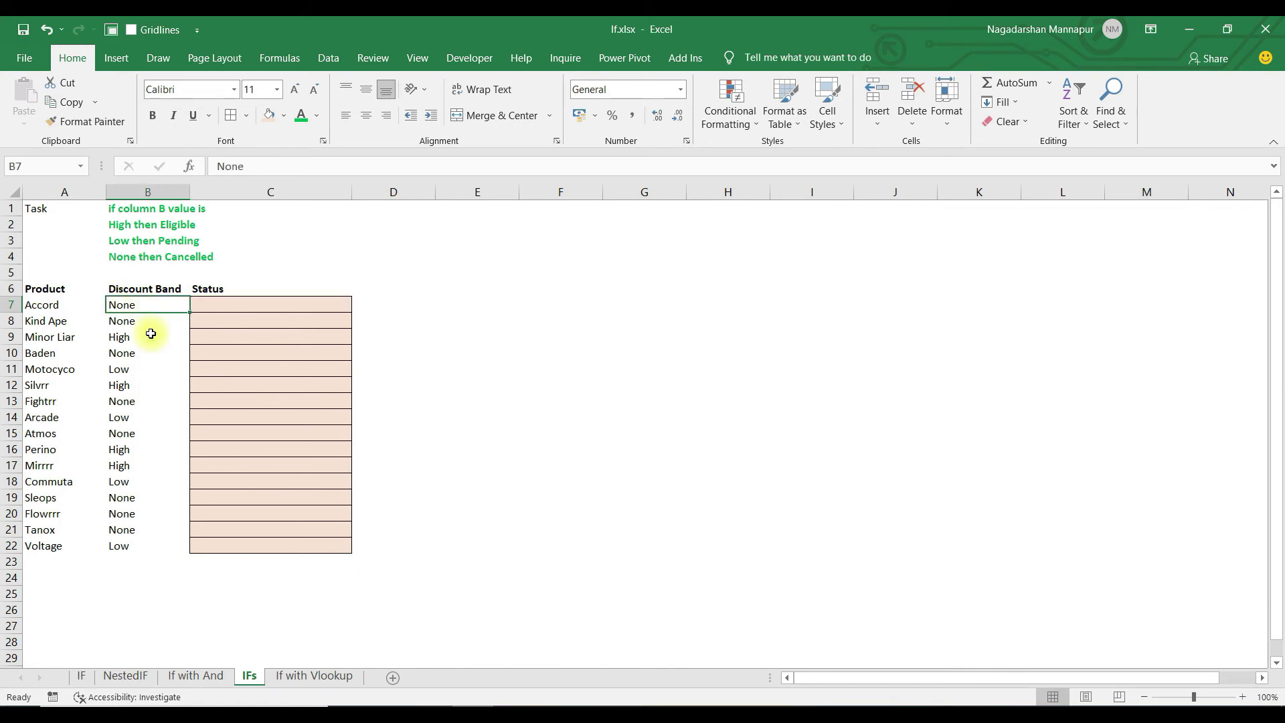
click(120, 209)
click(166, 225)
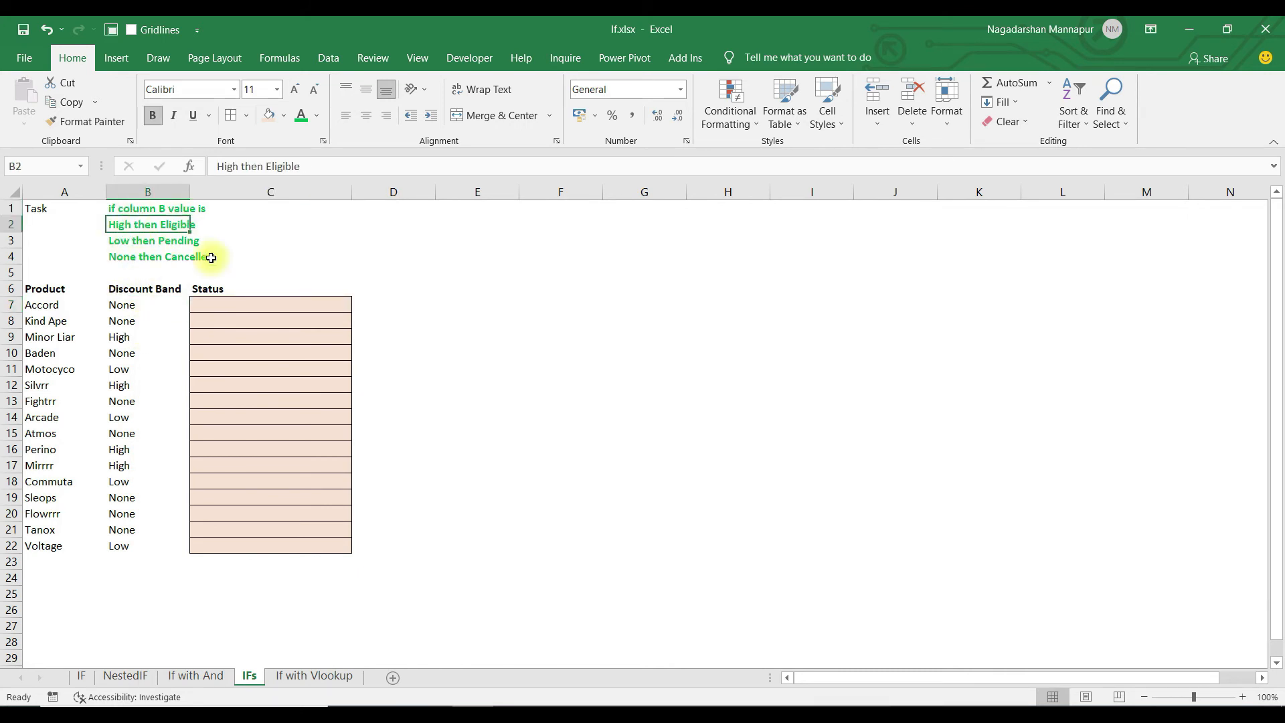
click(215, 303)
click(120, 242)
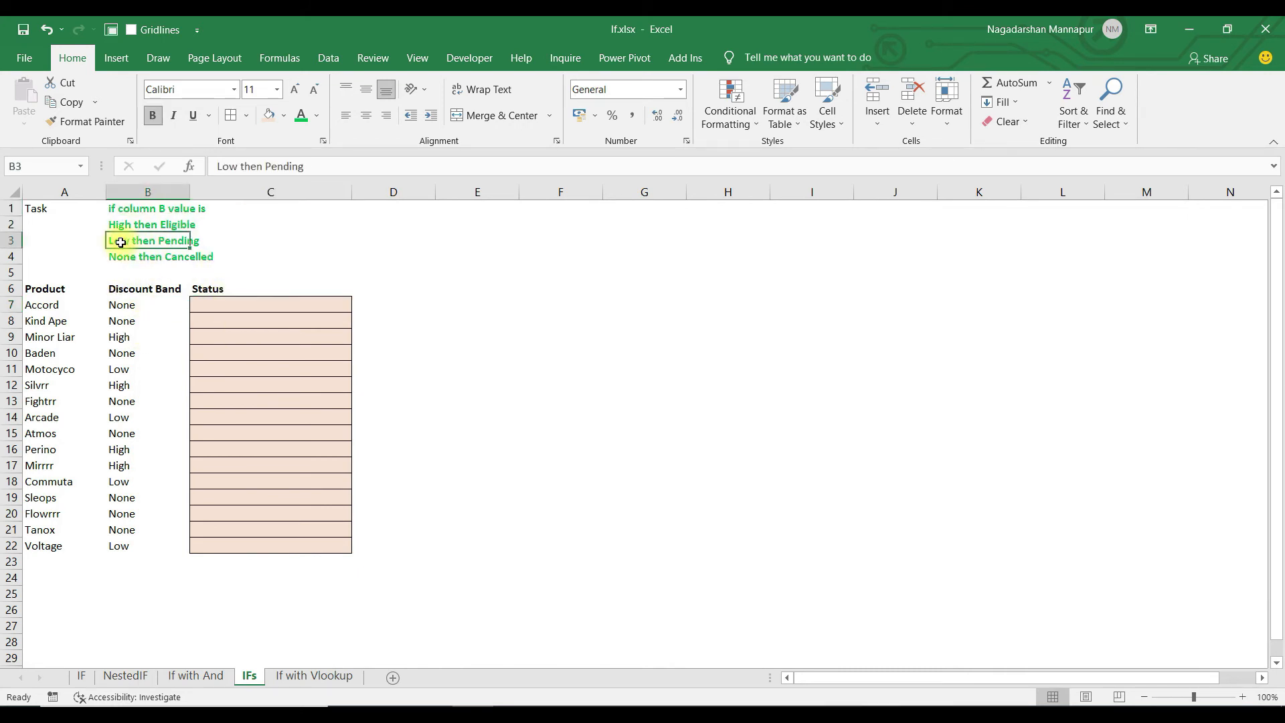
click(216, 304)
click(115, 260)
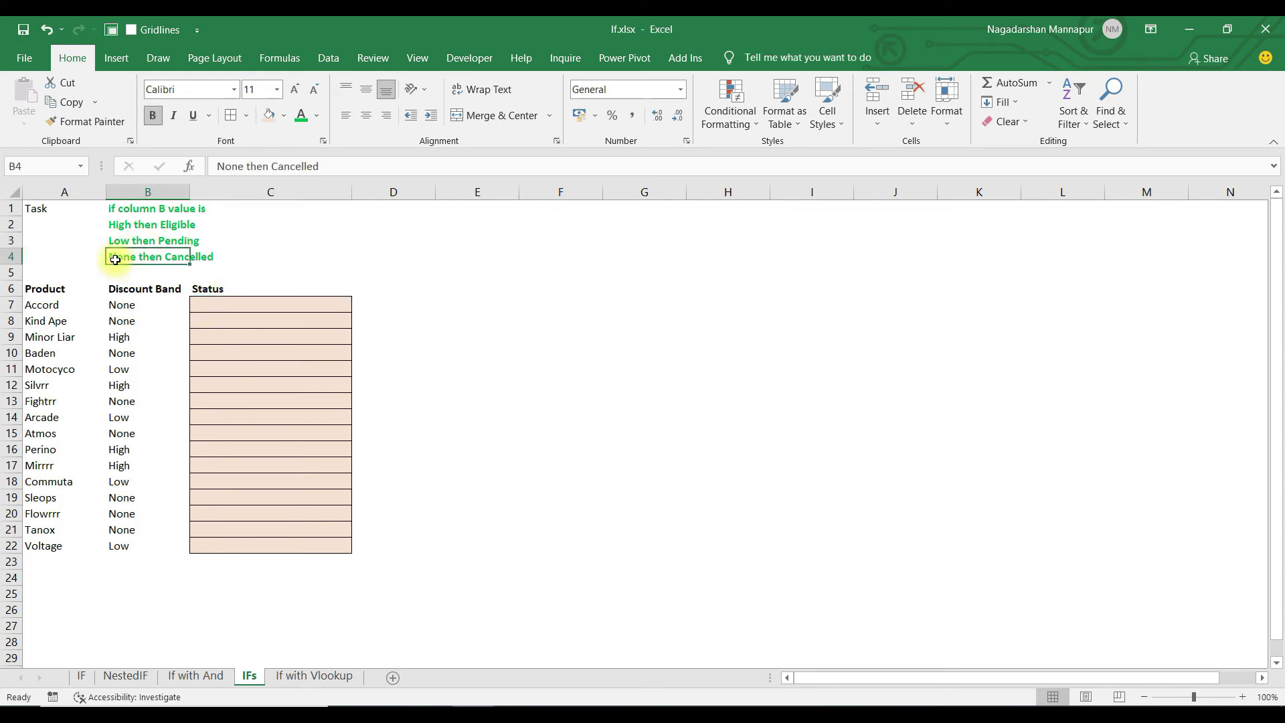
Begin an IFS formula in C7 testing B7="High" with "Eligible" as its value if true.
click(215, 305)
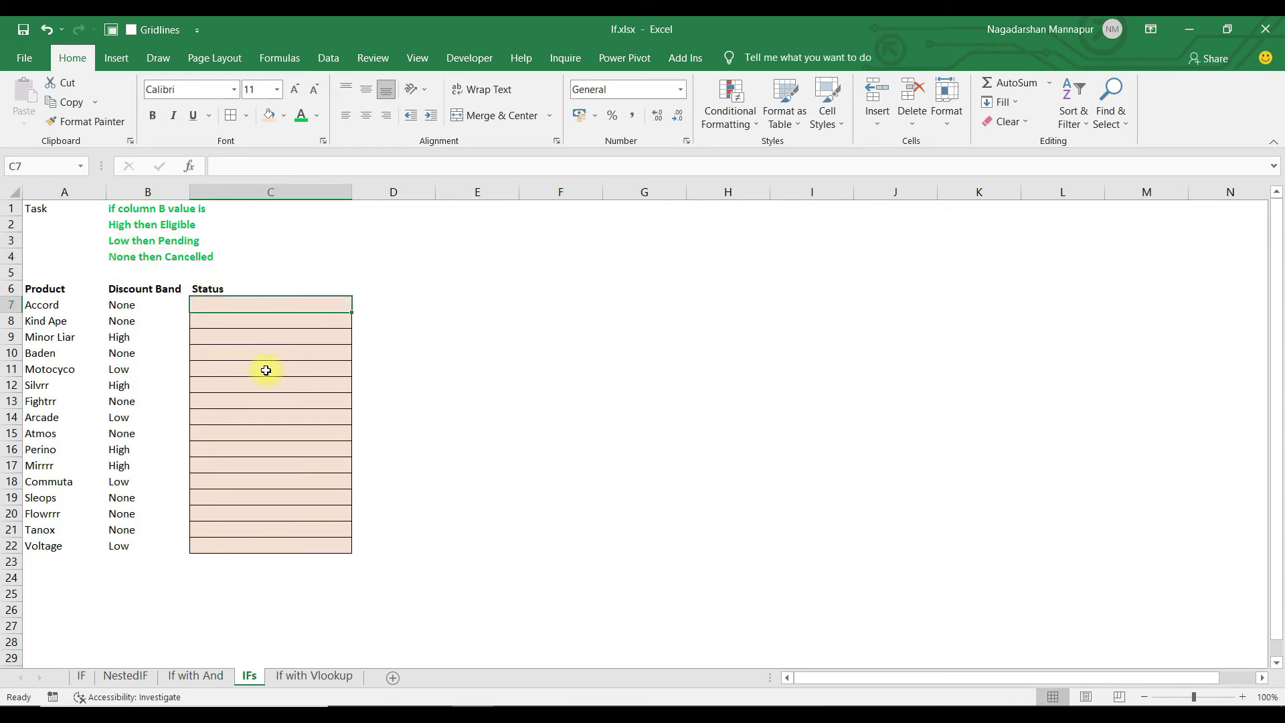
text(=ifs)
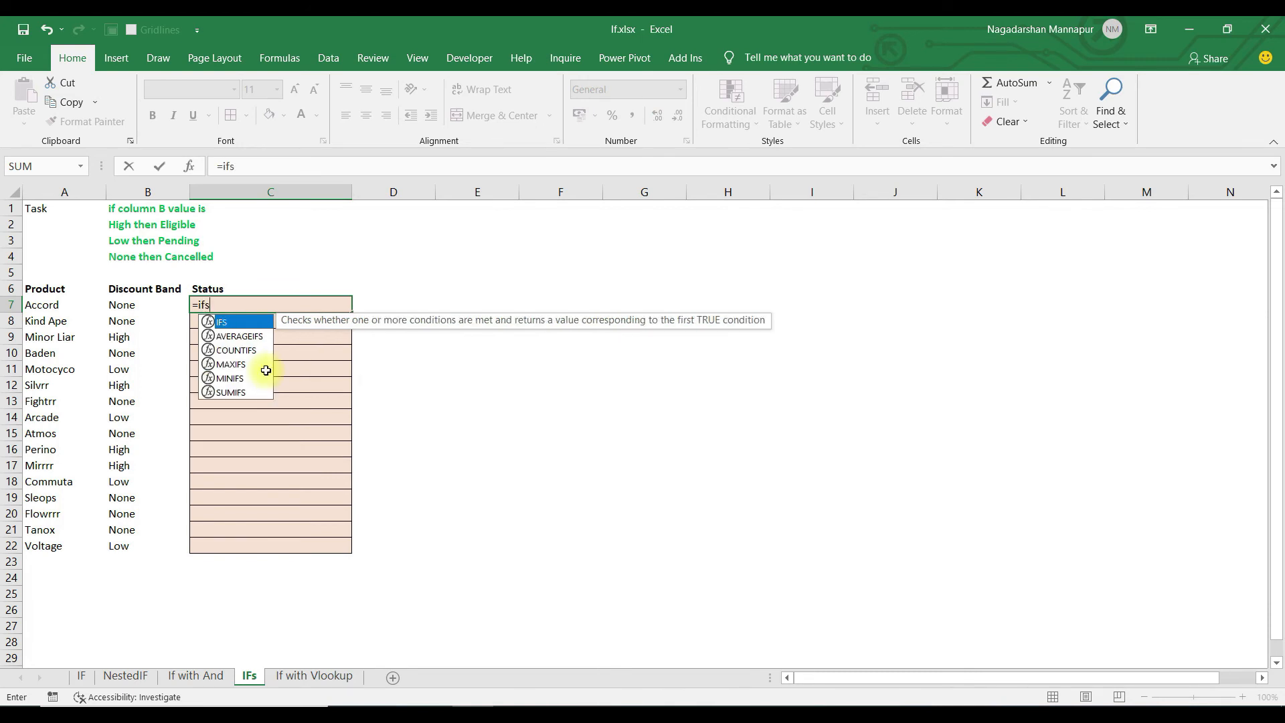
key(Tab)
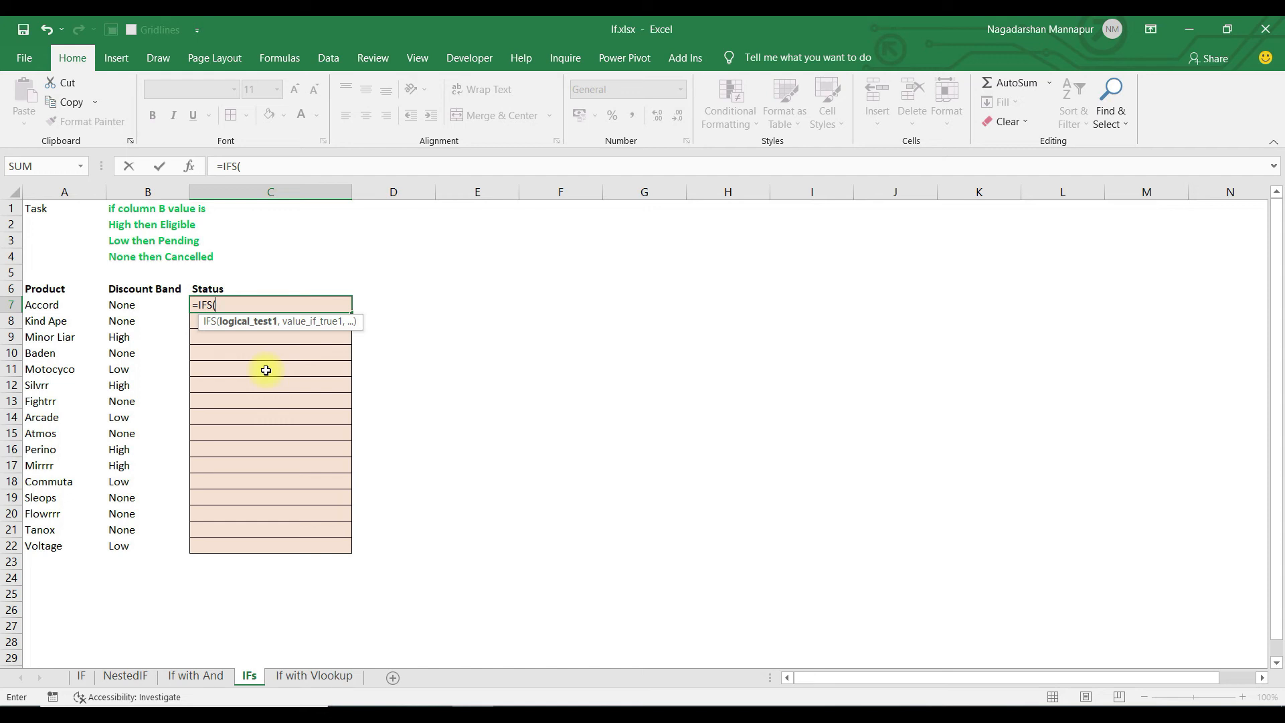
key(Left)
key(Left)
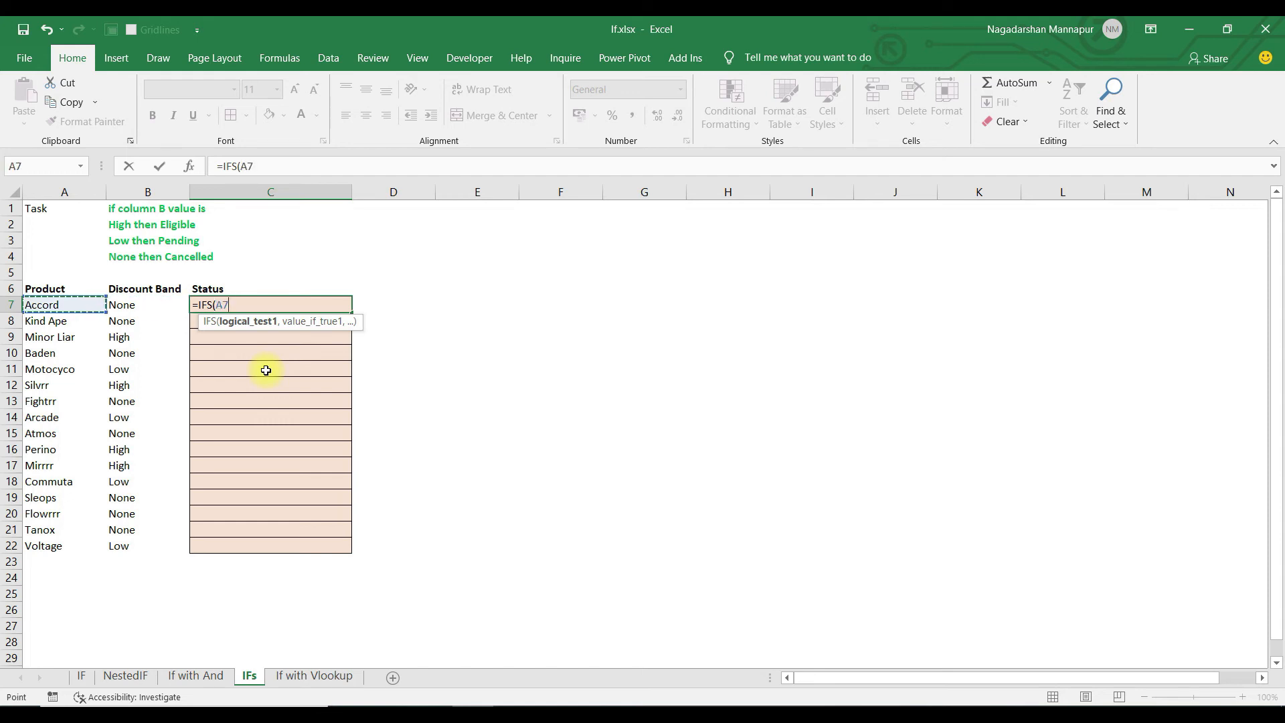
key(Right)
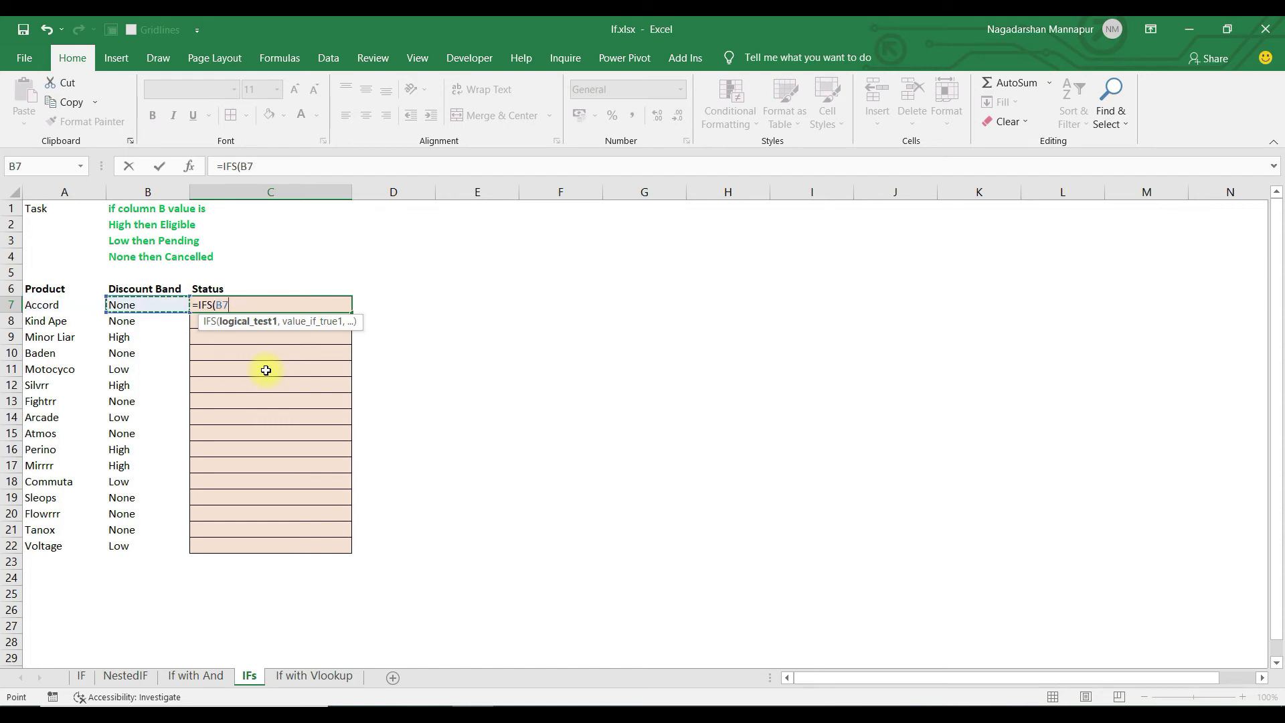
text(="High",)
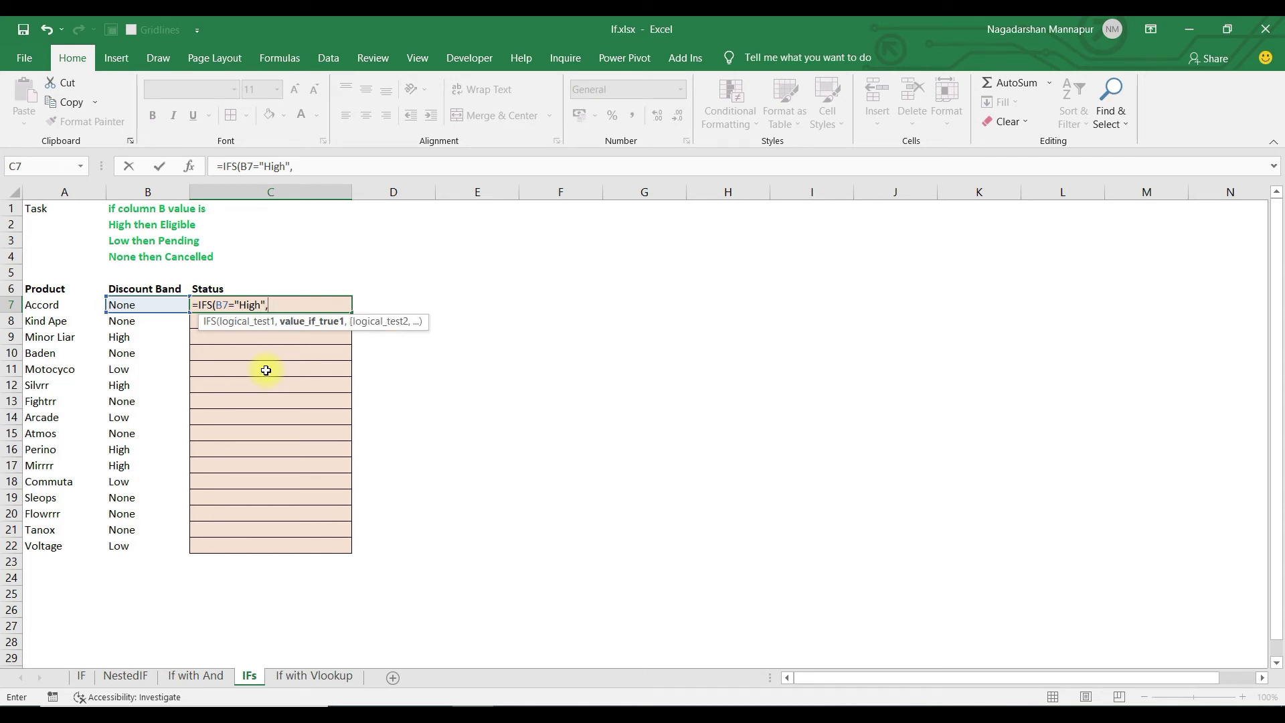
text("Eligible",)
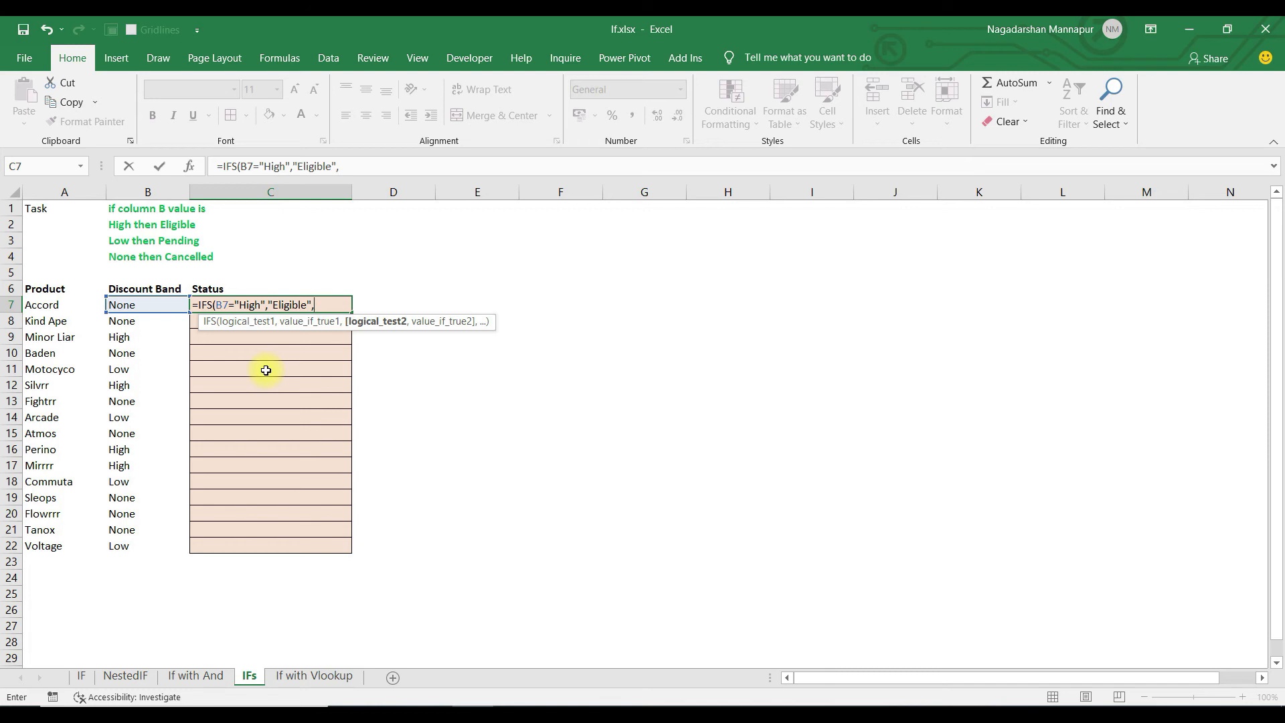
Complete the C7 formula with B7="Low" returning "Pending" and B7="None" returning "Cancelled", and enter it.
text(B7=)
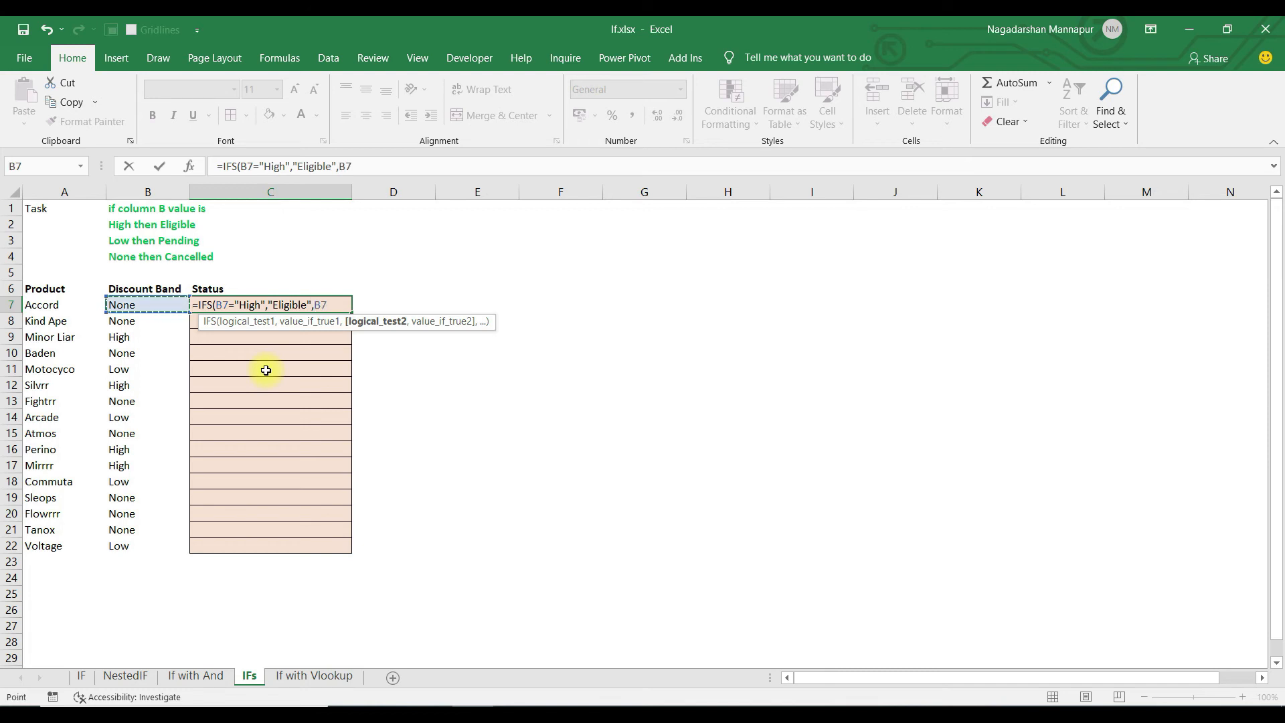
text("Low",)
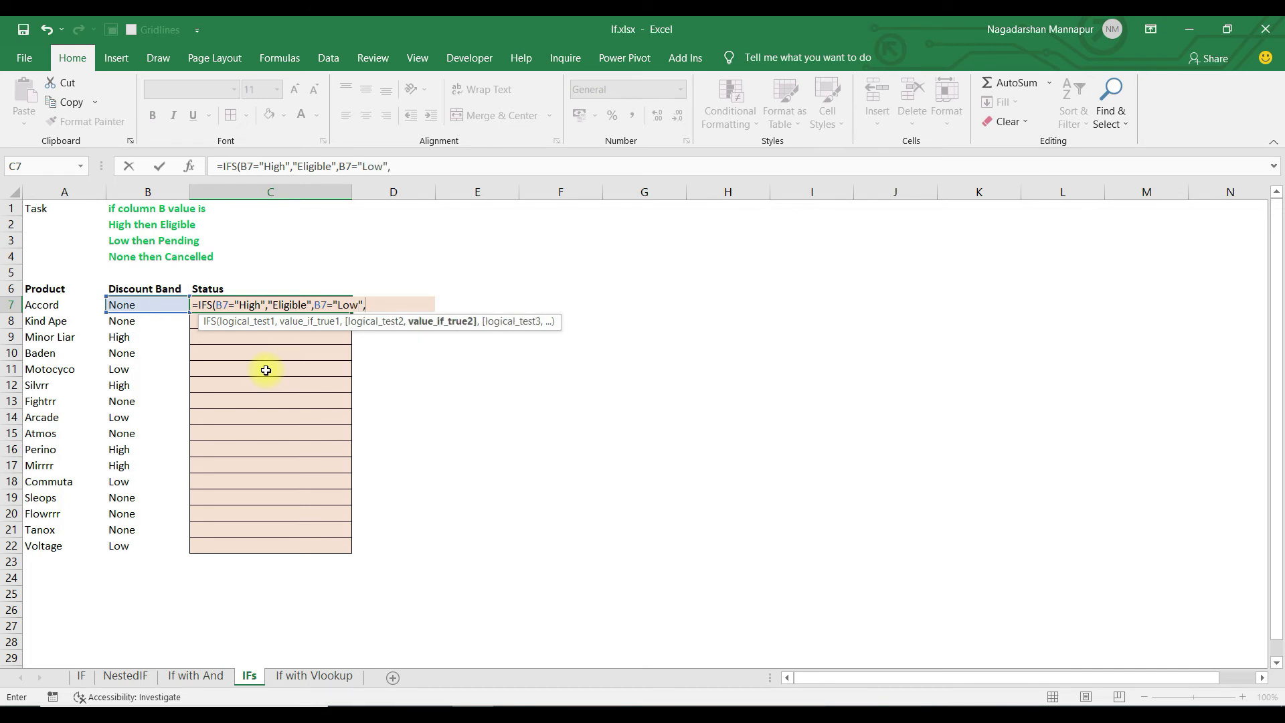
text("Pending",)
key(Left)
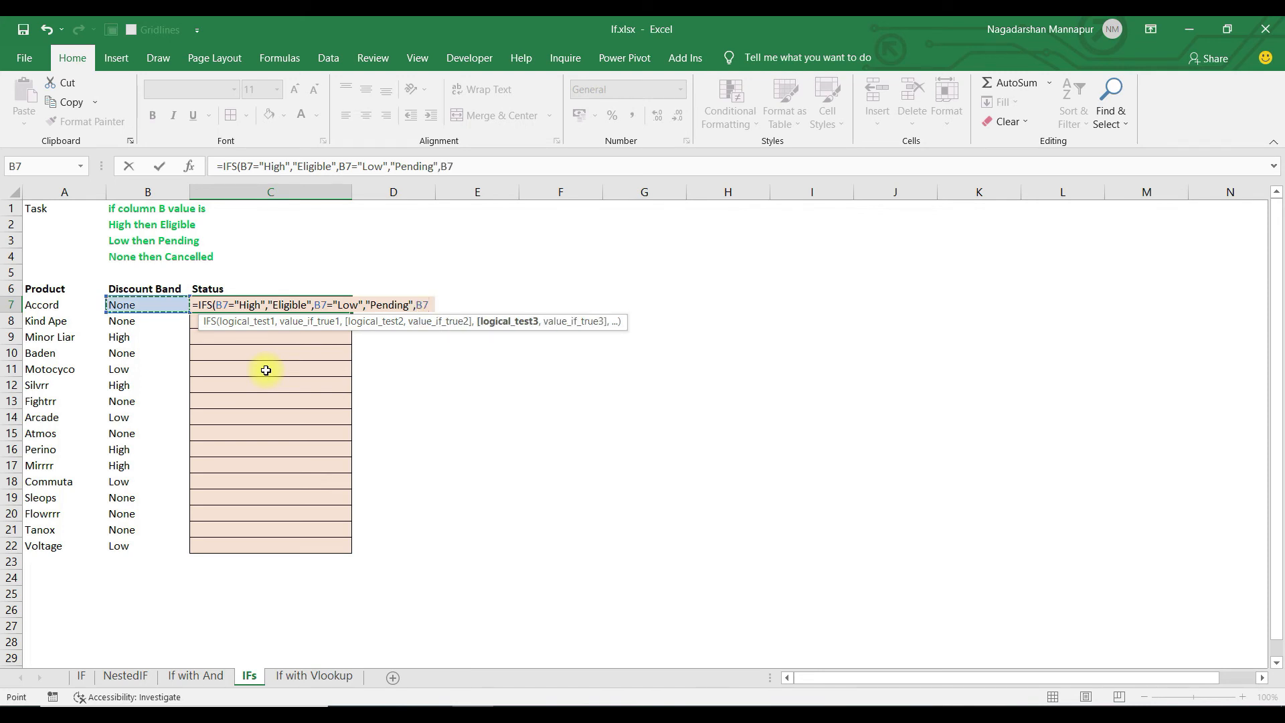
text(="None",)
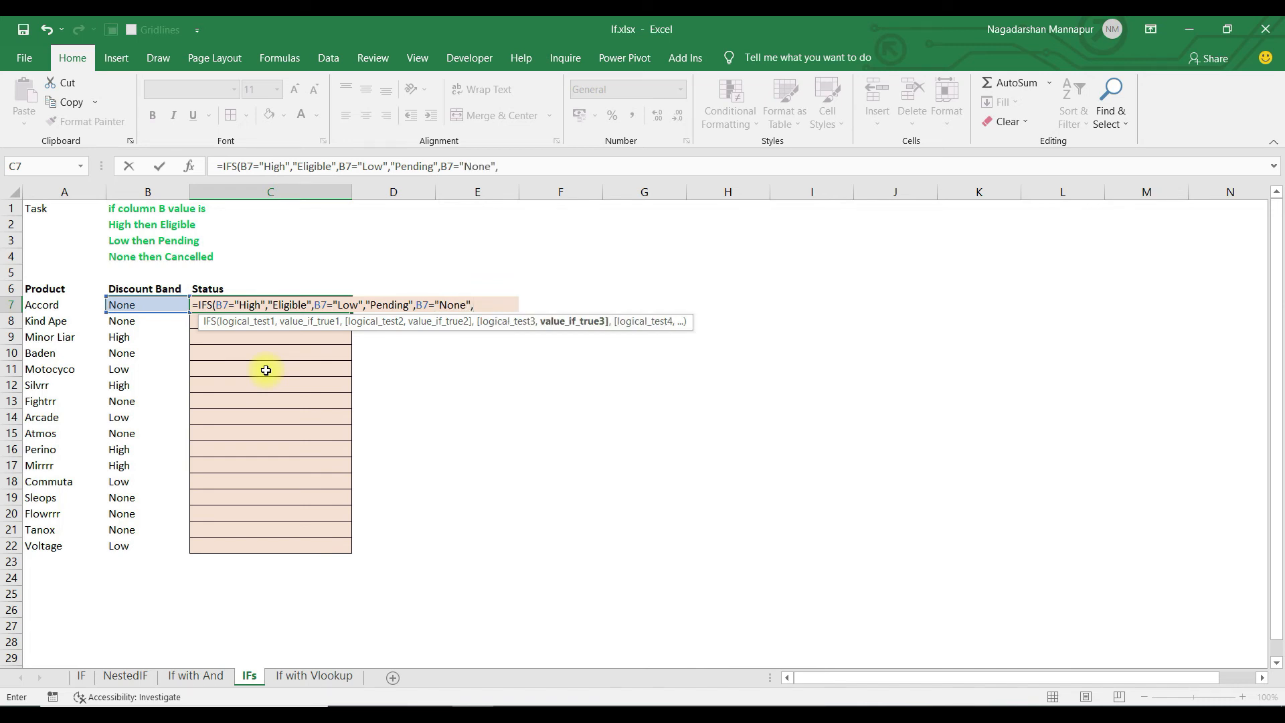
text("Cancelled"))
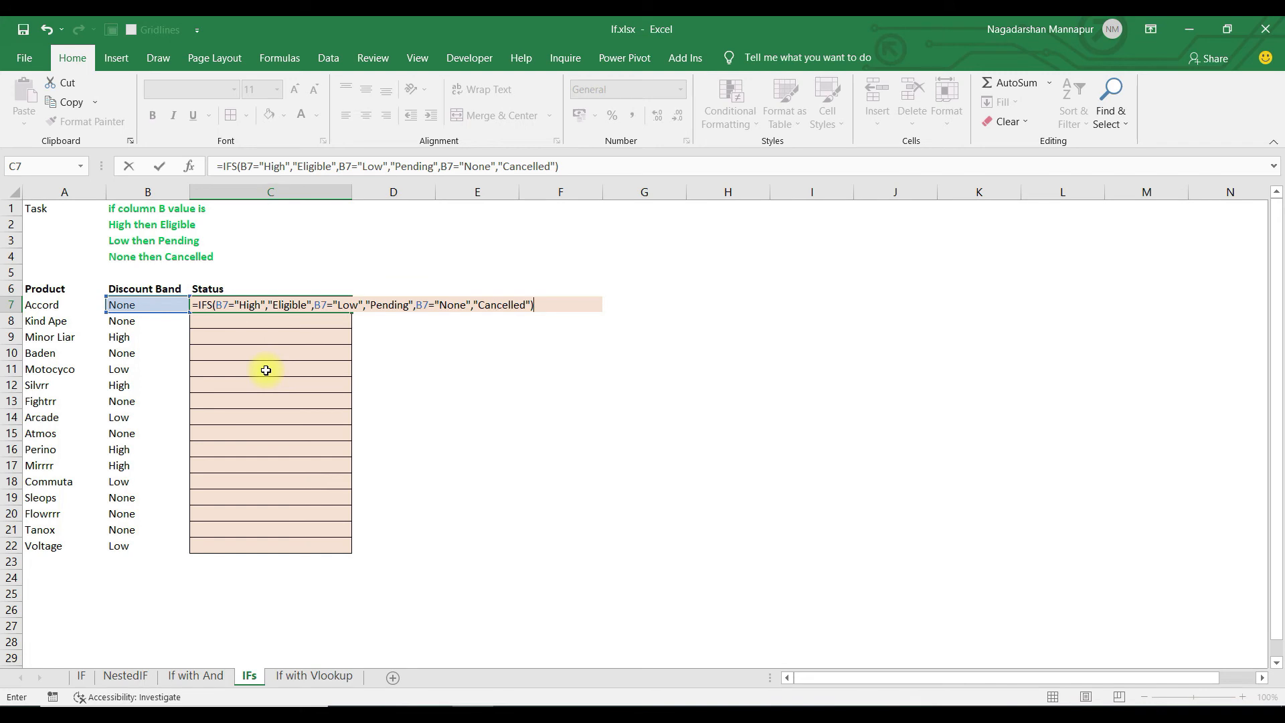
key(Return)
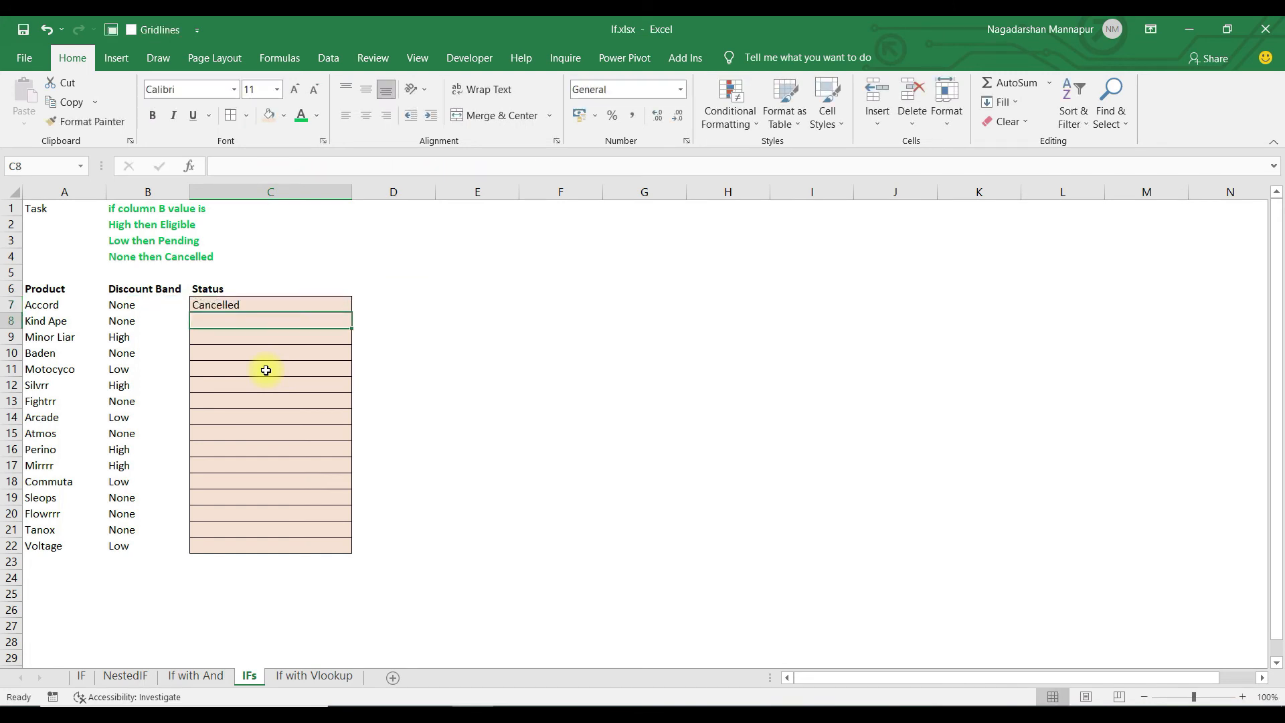
Fill the C7 formula down through C22 and check the statuses in rows 9 and 11 against their discount bands.
drag(247, 305, 224, 545)
key(ctrl+d)
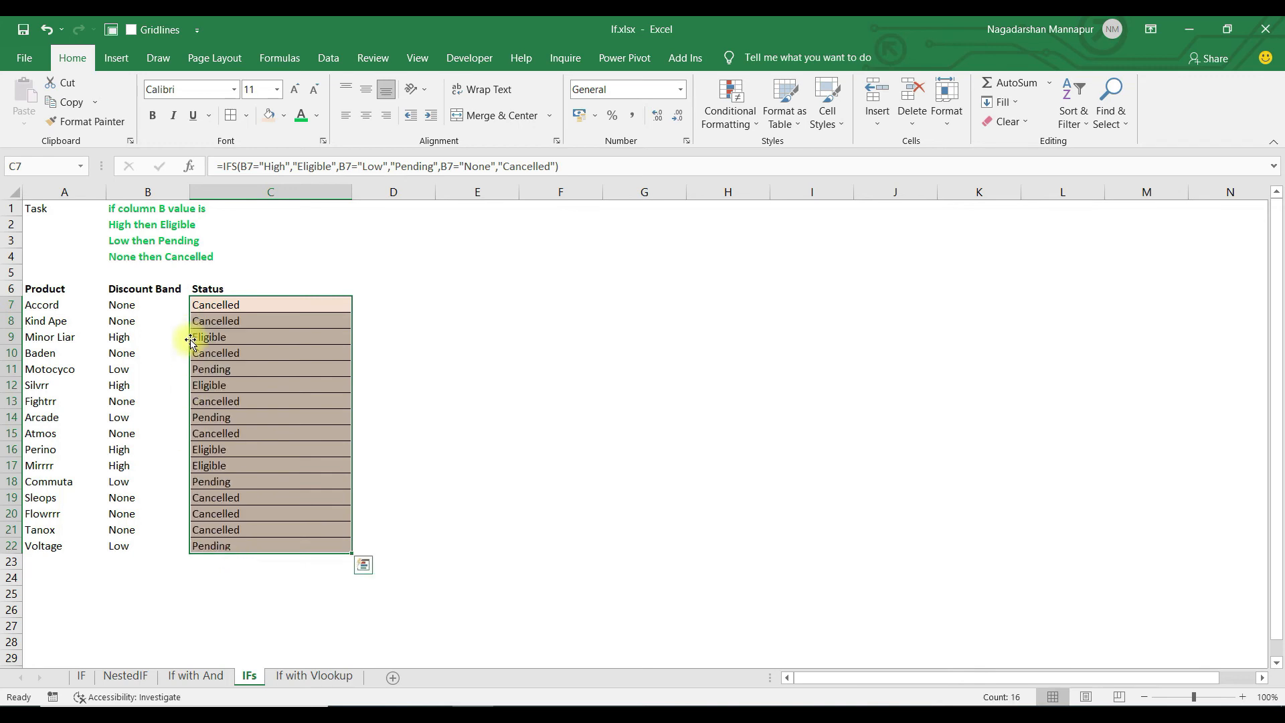
click(135, 308)
click(131, 337)
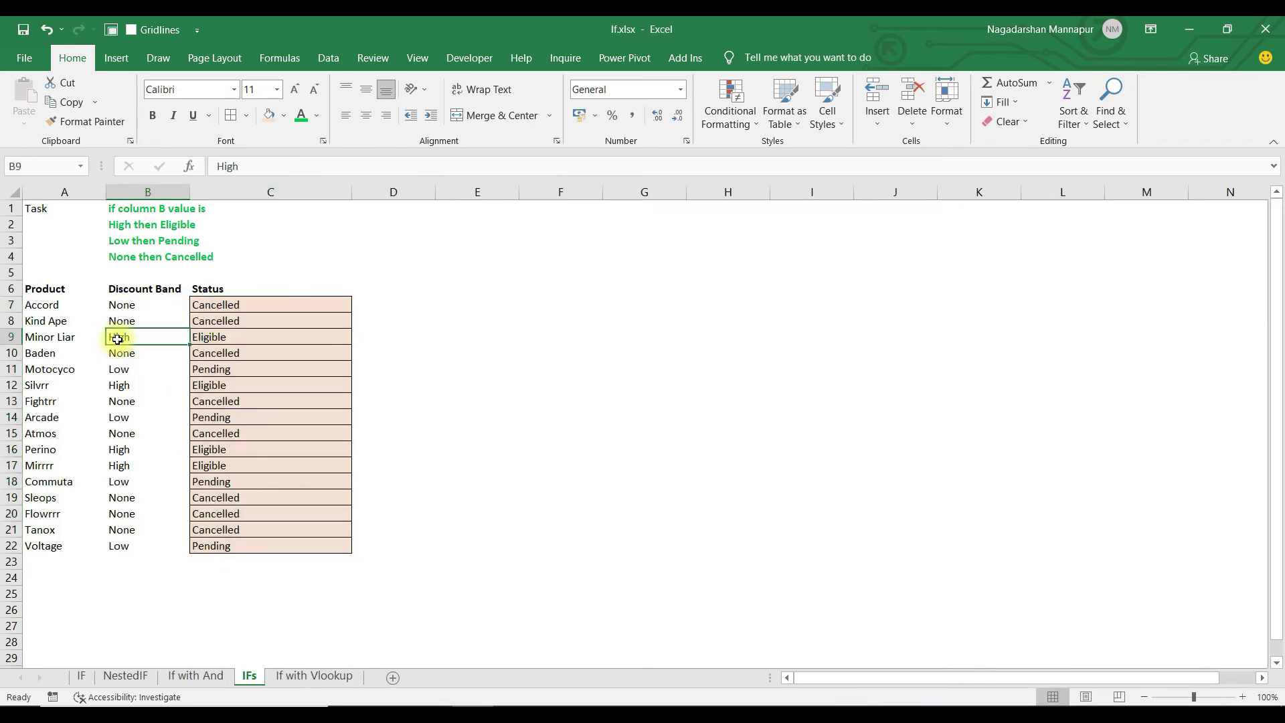
click(224, 341)
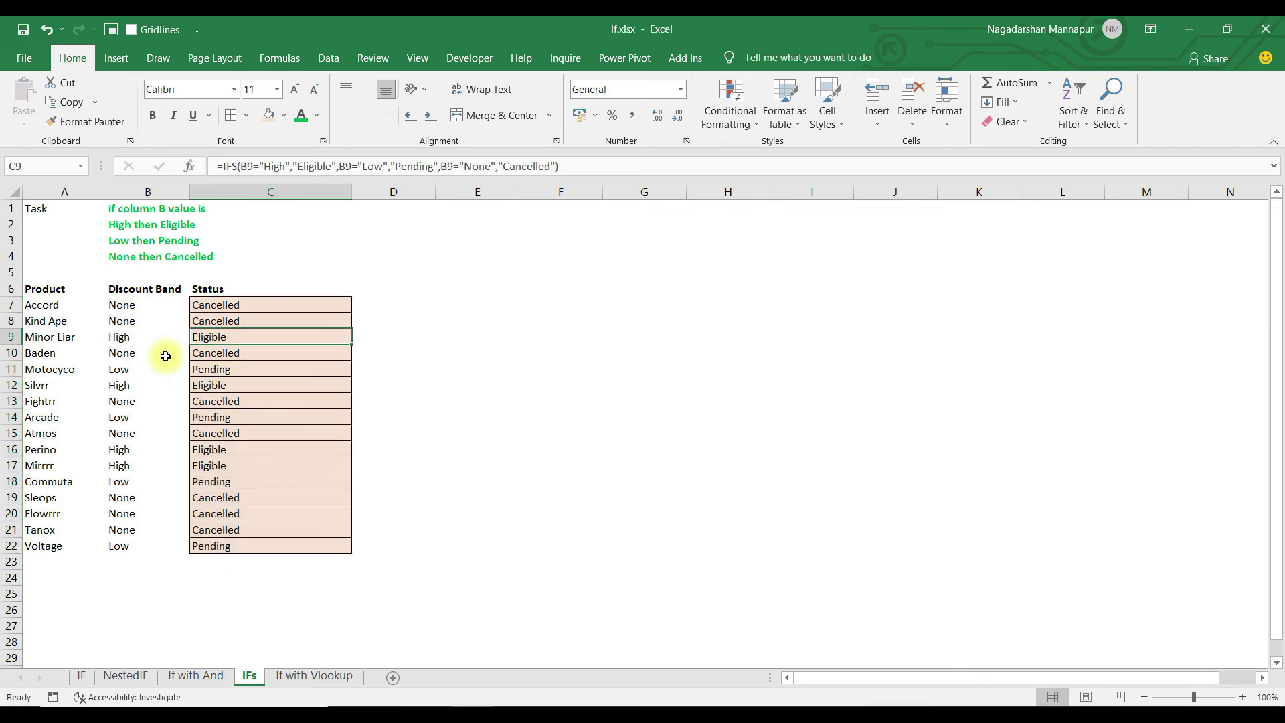
click(120, 369)
click(210, 371)
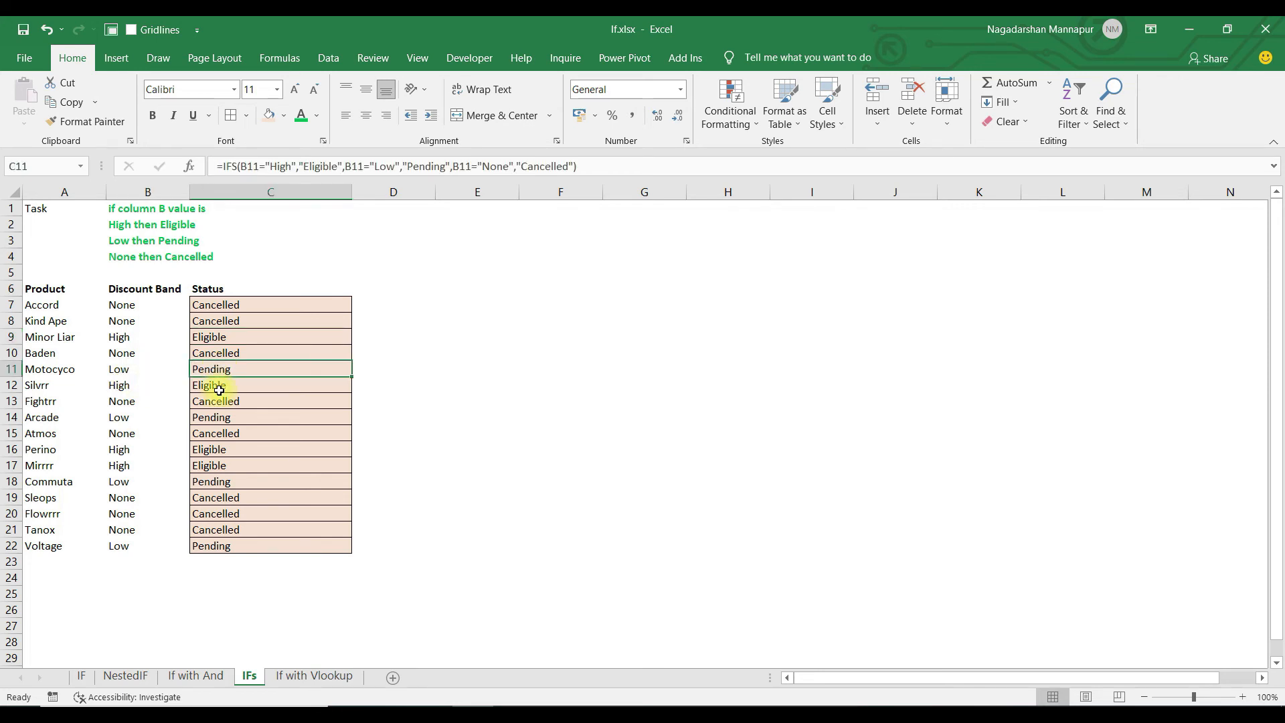
Review the filled Status cells in column C and open the If with Vlookup sheet.
drag(251, 308, 252, 524)
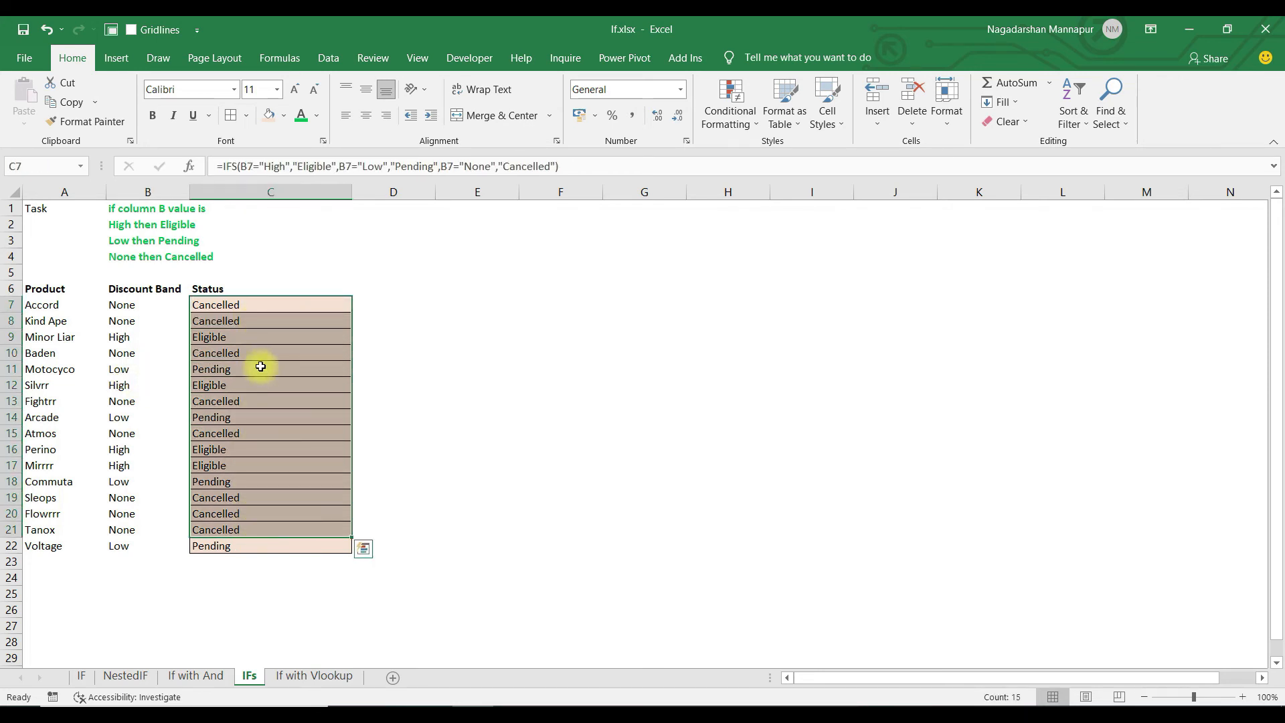
click(259, 304)
key(ctrl+Page_Down)
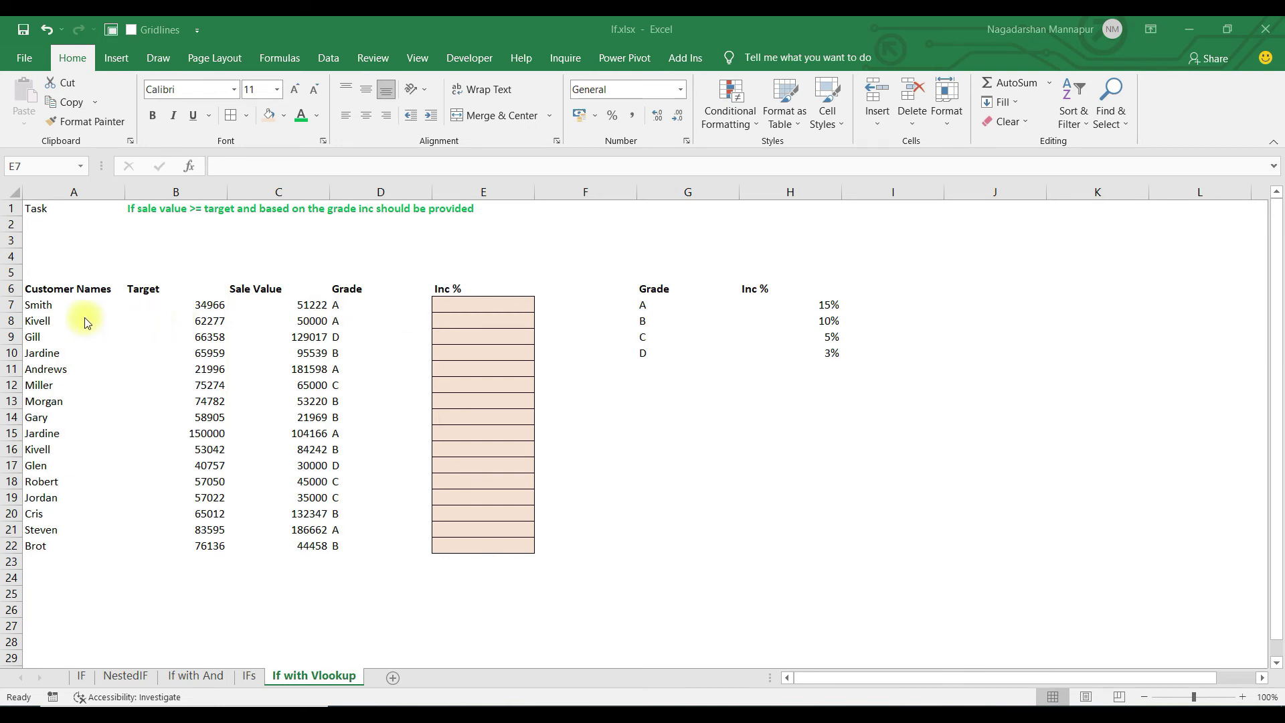
Review row 7's target, sale value, grade and empty Inc % cell against the grade table in G7:H10.
click(55, 290)
click(181, 304)
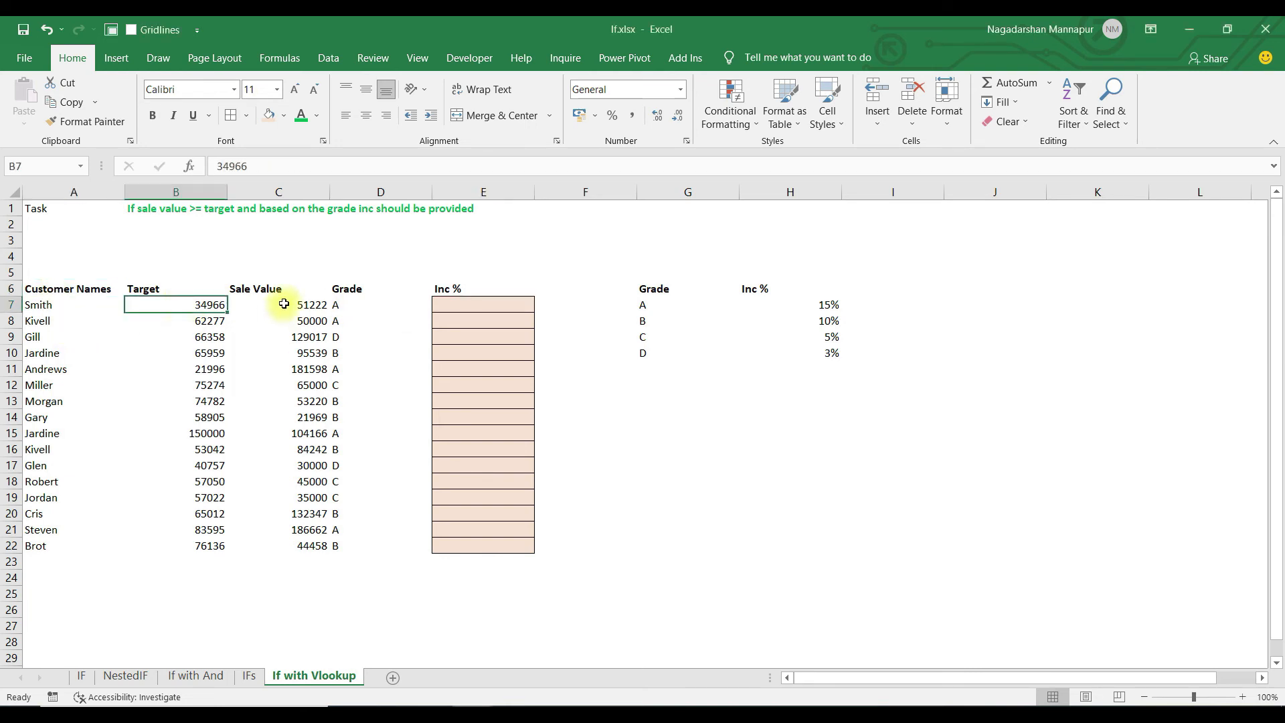
click(314, 303)
click(364, 307)
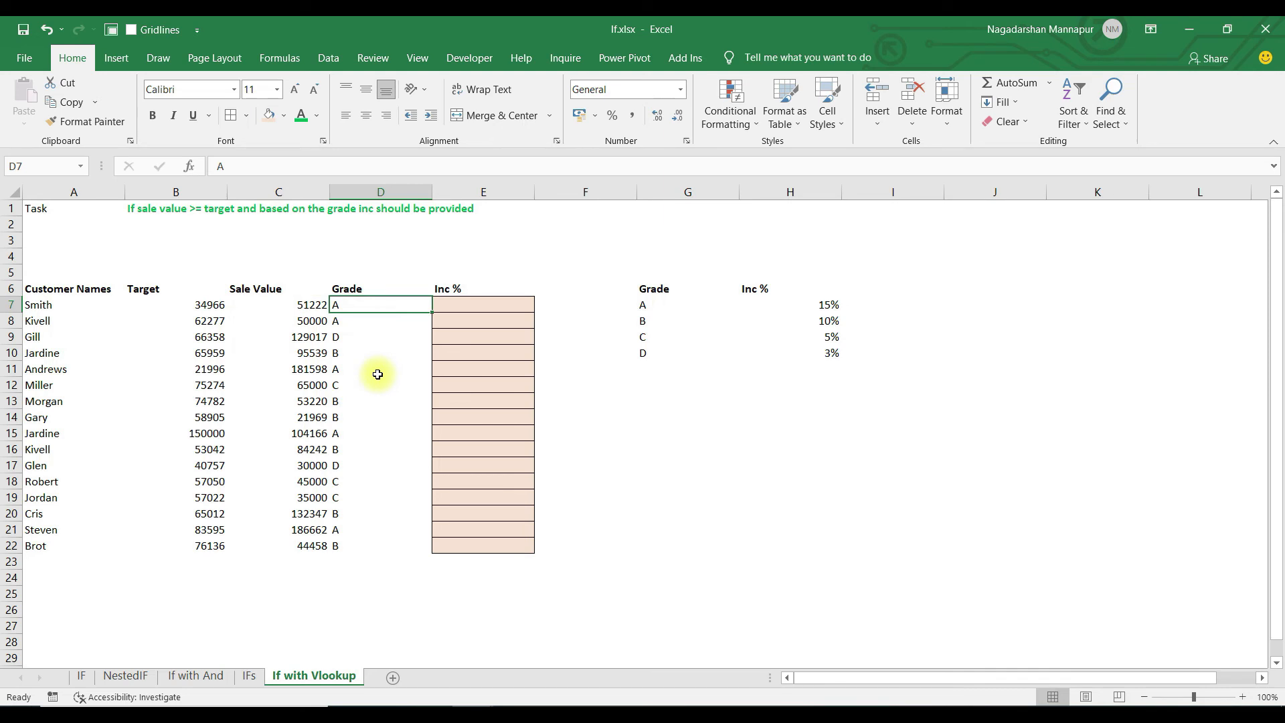
click(294, 308)
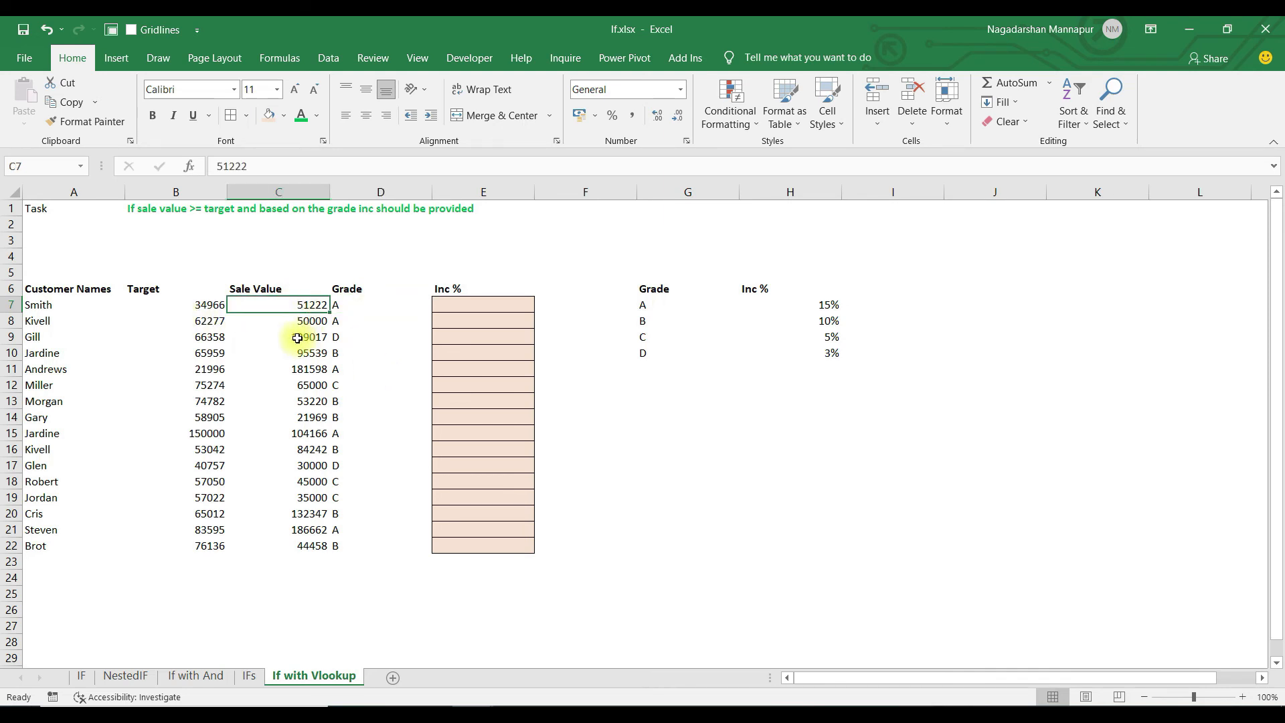
click(189, 307)
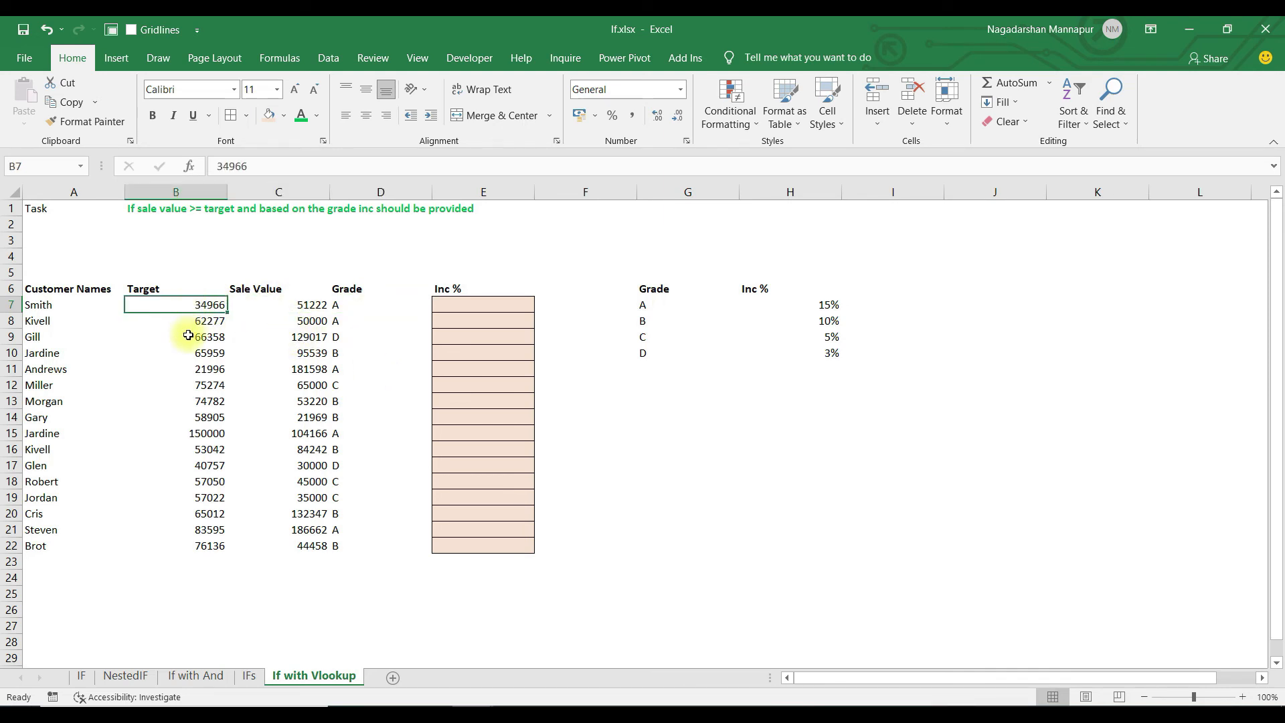
click(468, 308)
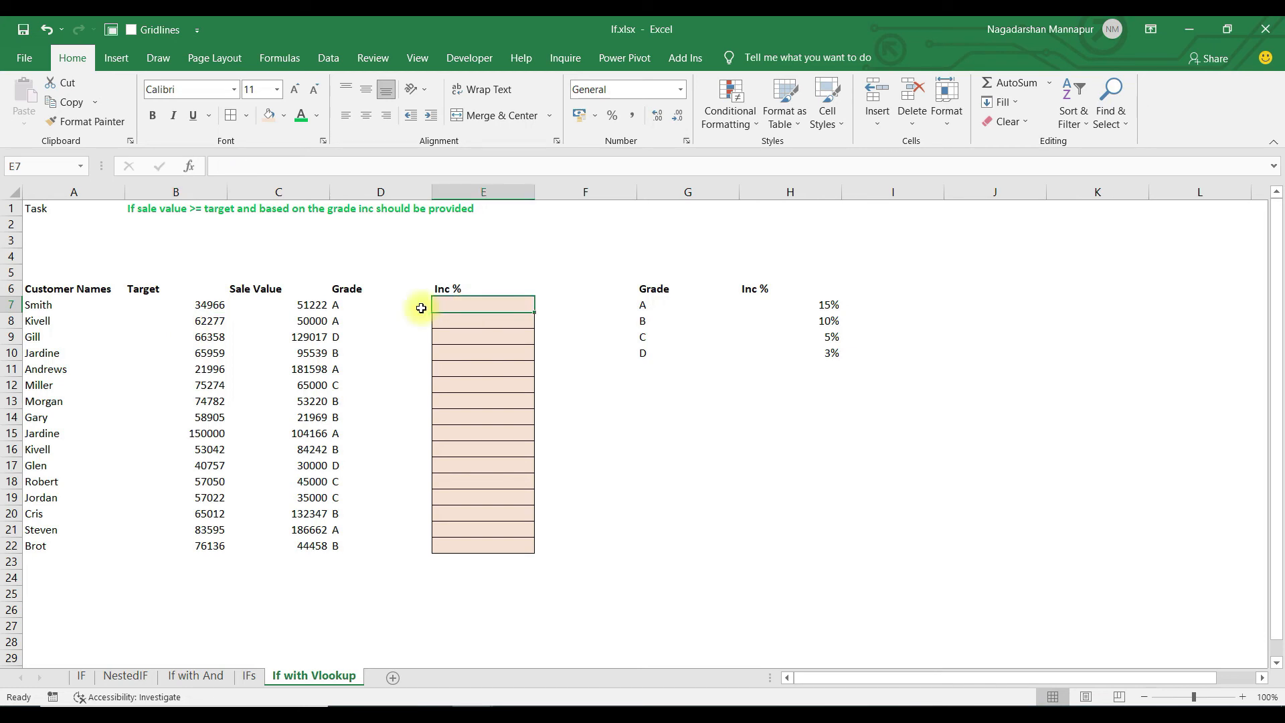
drag(642, 307, 666, 347)
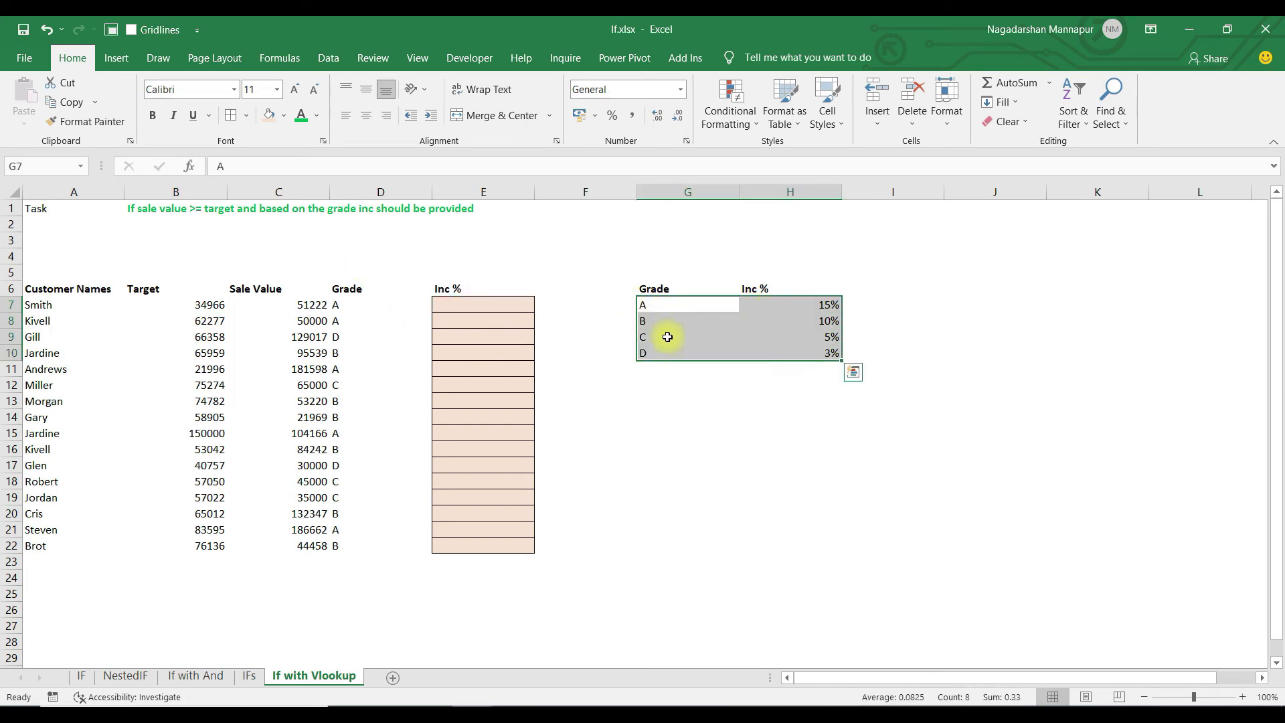
click(485, 308)
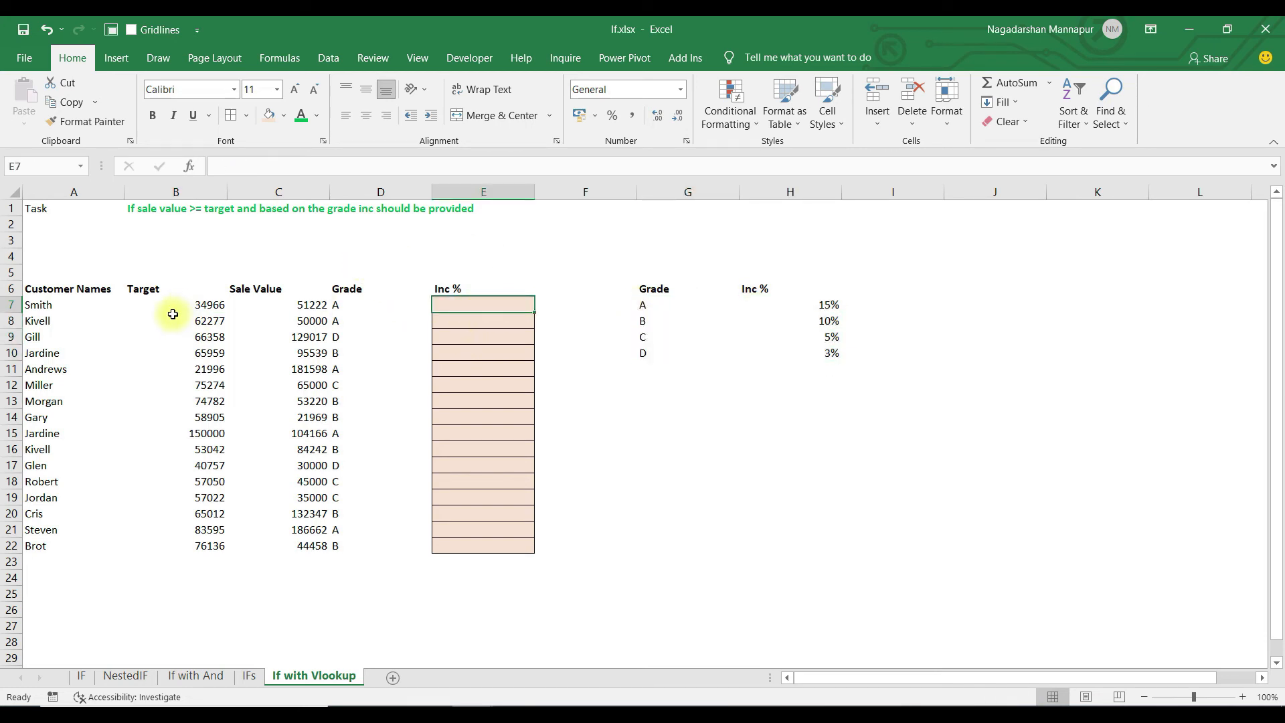
Compare the first customer's sale value with the target, and examine the grade and the incentive percentages in H7:H9.
click(48, 309)
click(193, 309)
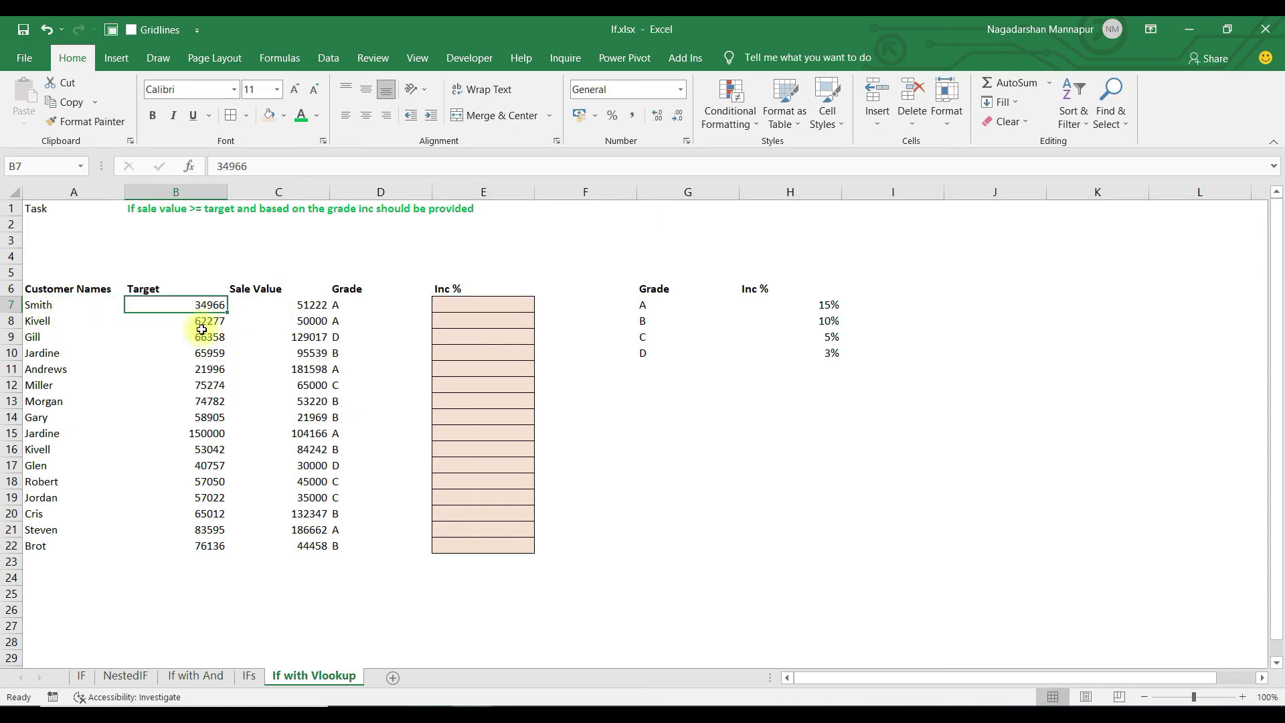
click(270, 307)
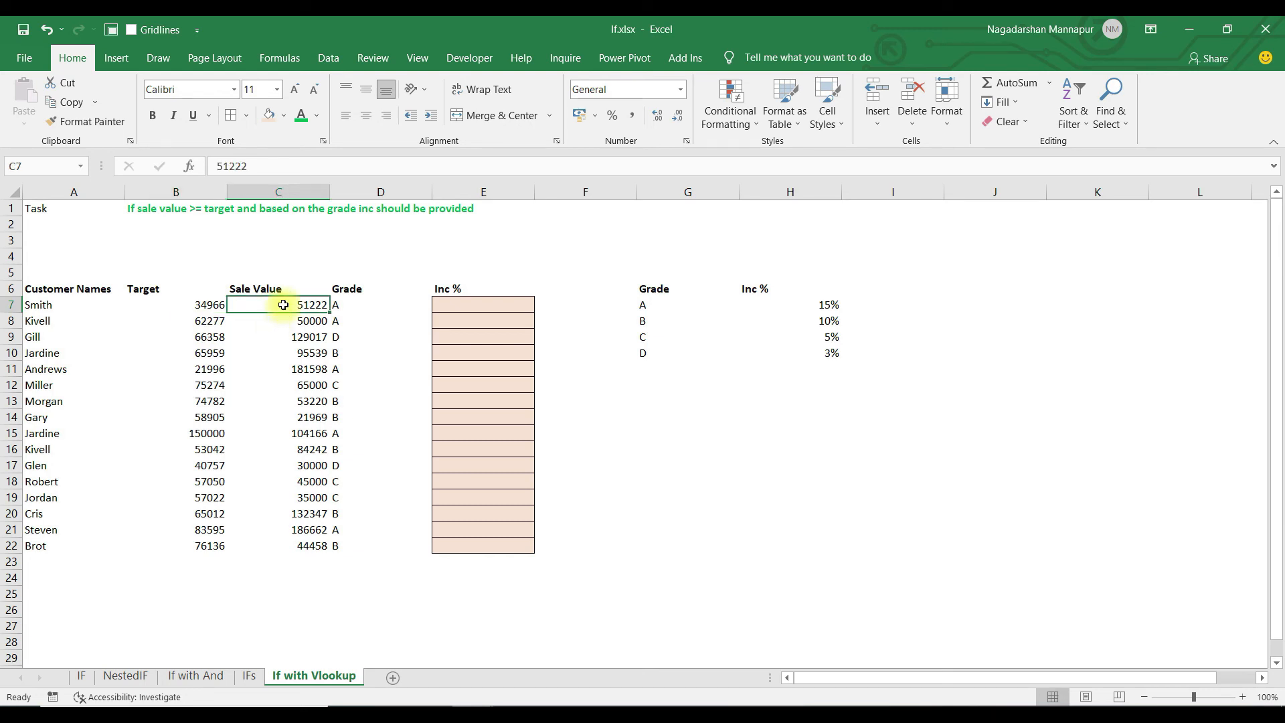
click(197, 302)
click(301, 306)
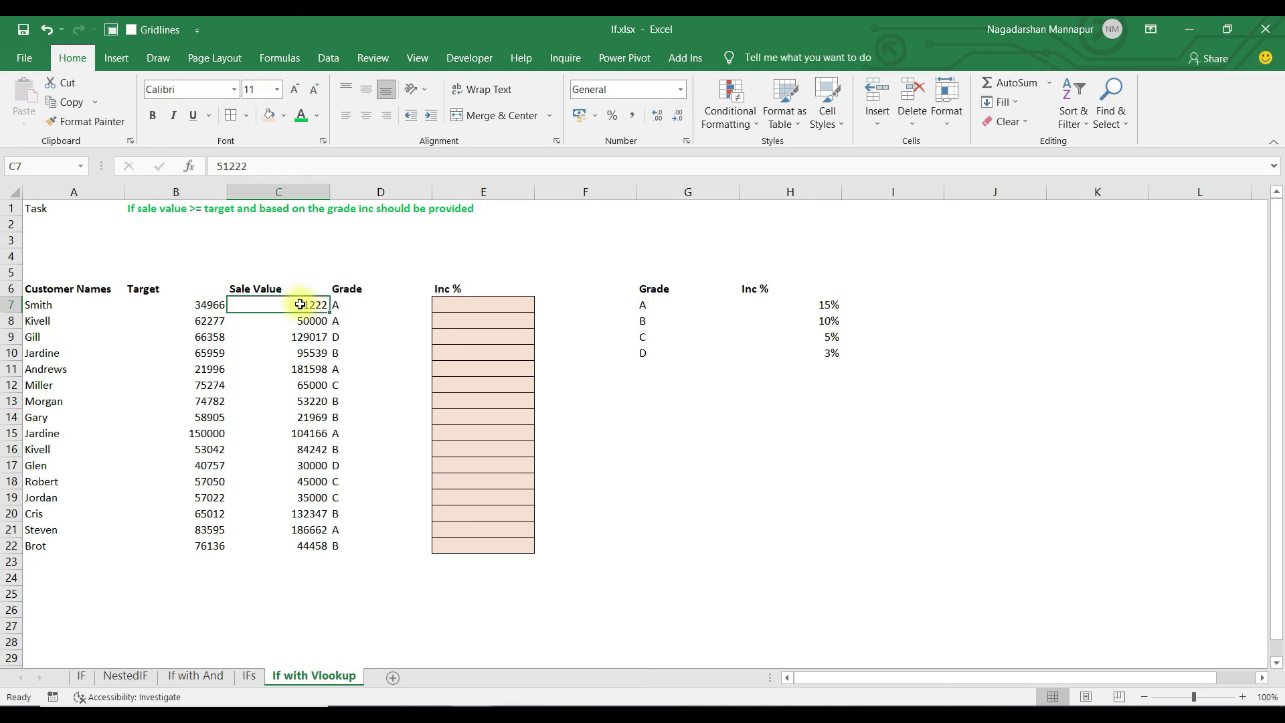
click(355, 306)
click(462, 313)
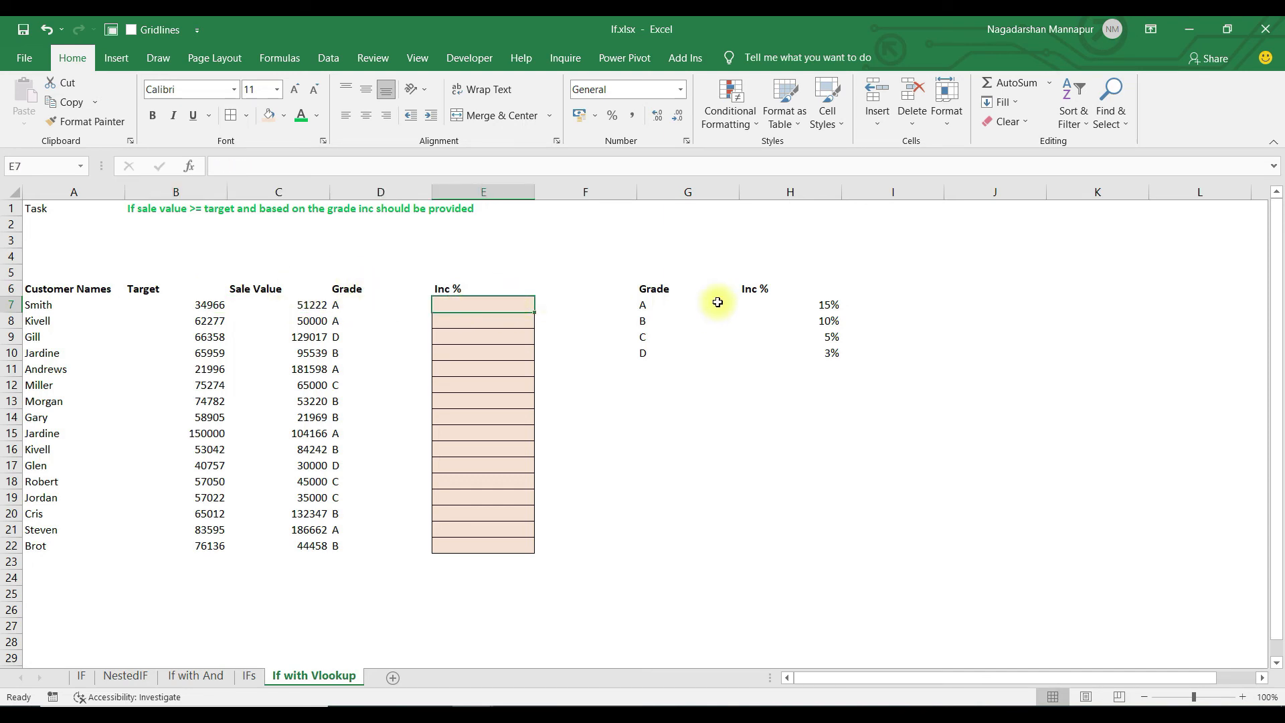
drag(813, 303, 815, 338)
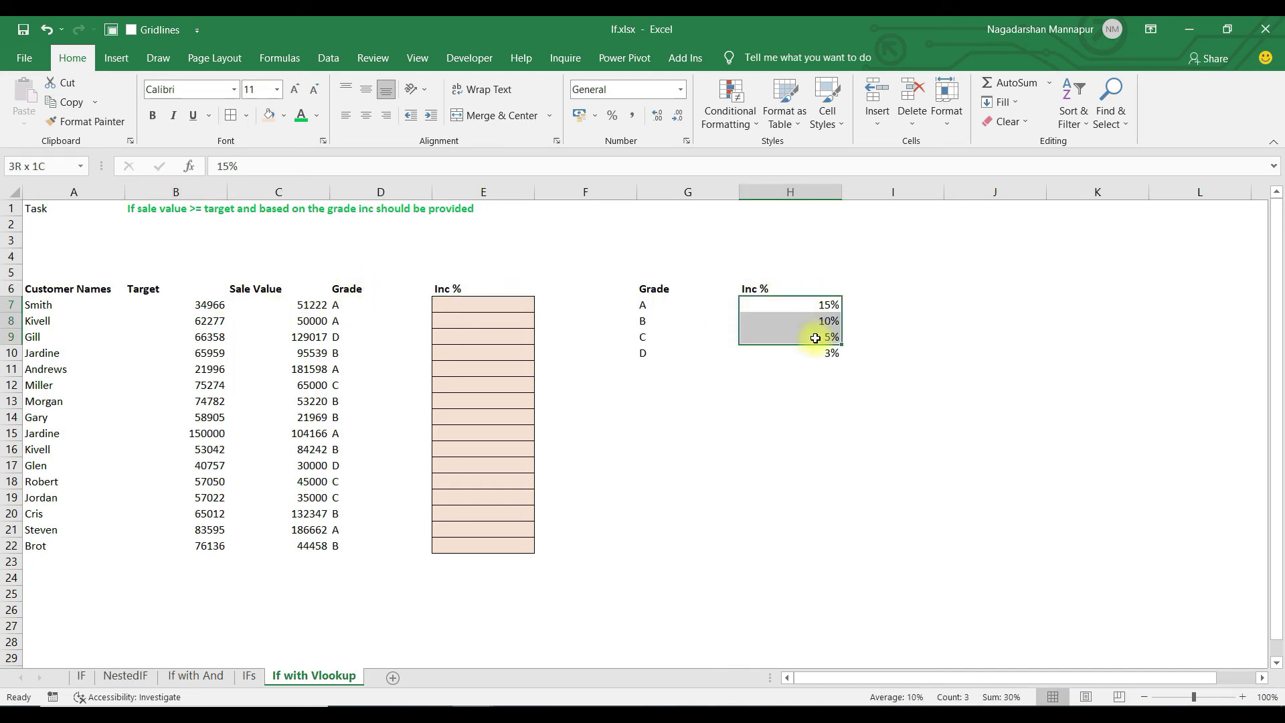
Begin a VLOOKUP formula in E7 with the grade in D7 as its lookup value.
click(468, 308)
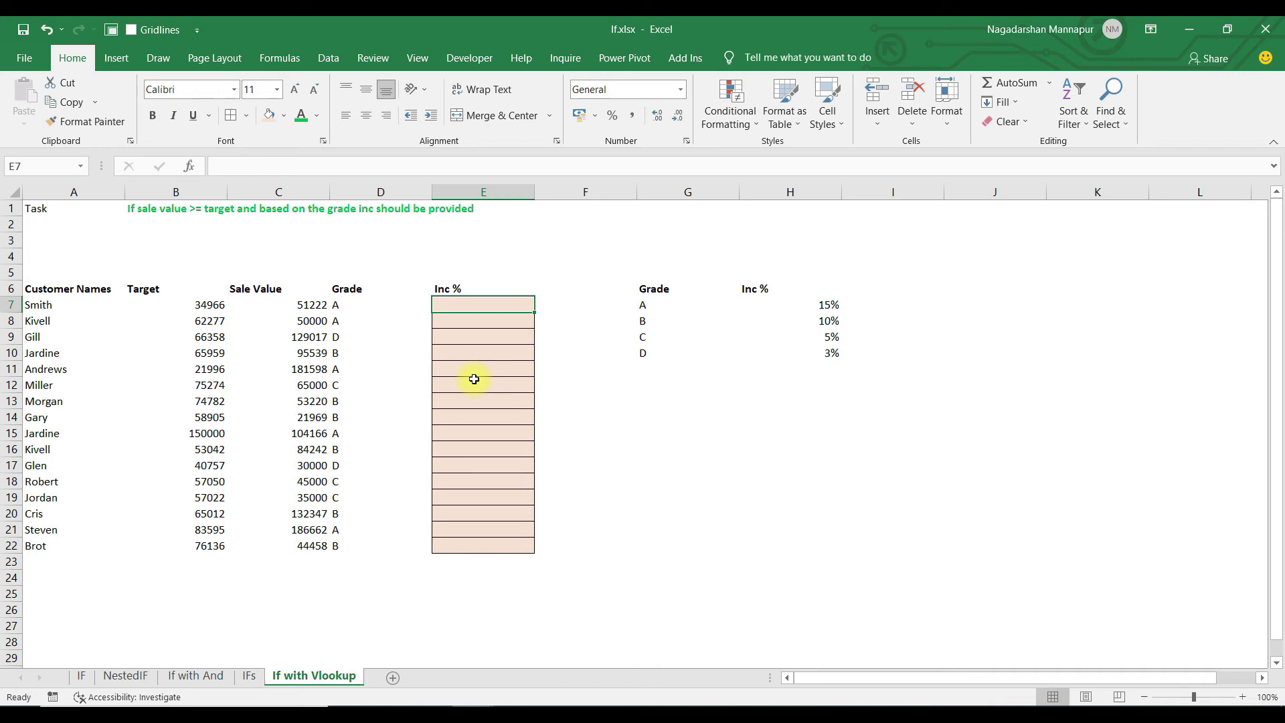
text(=v;)
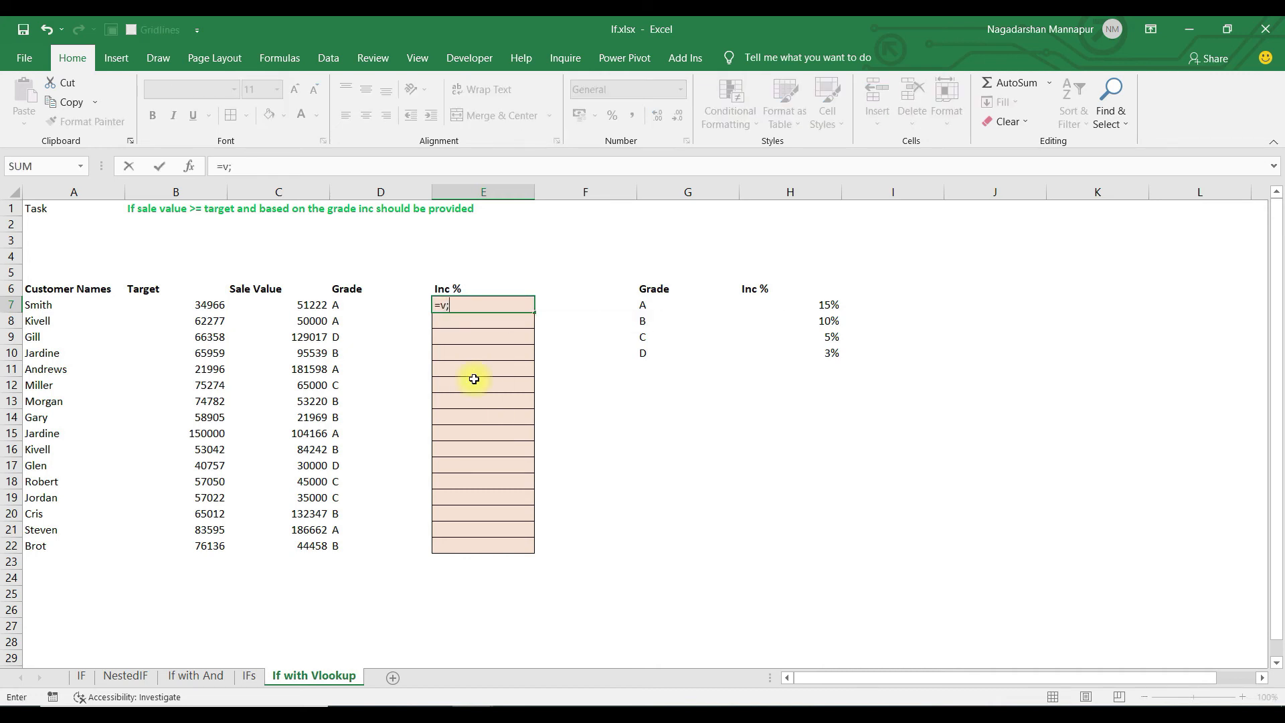
key(BackSpace)
text(l)
key(Tab)
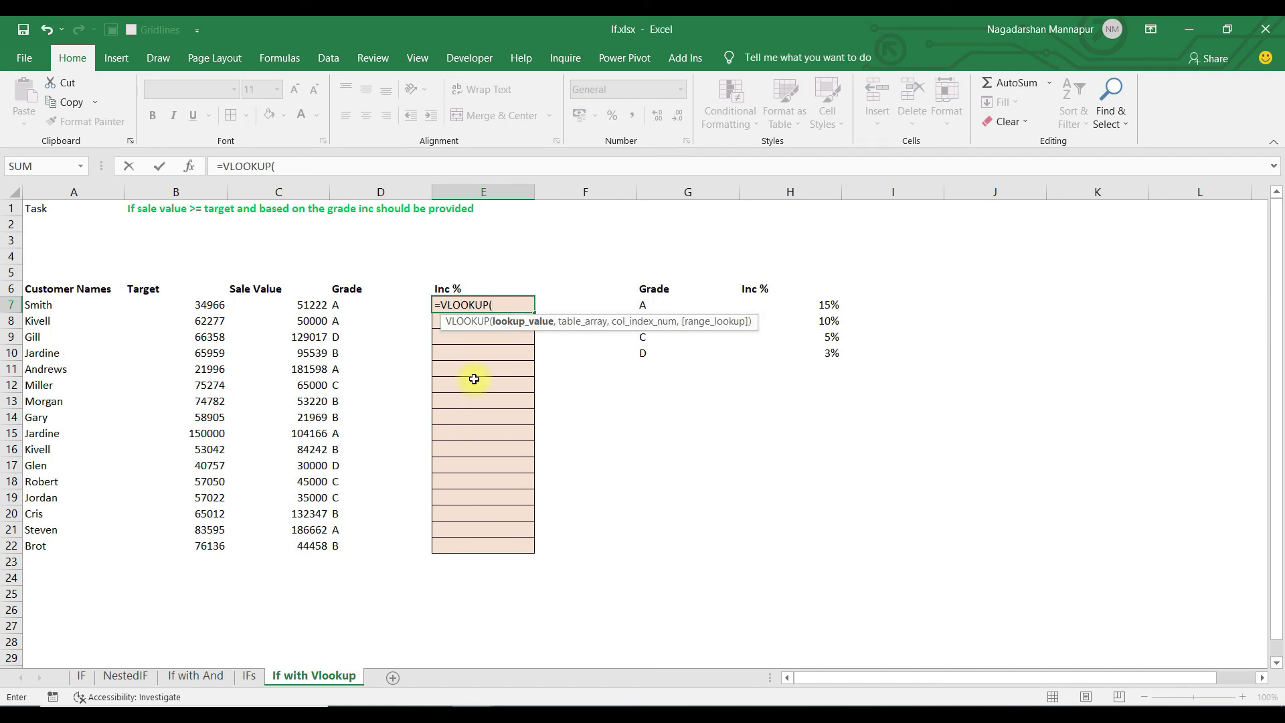
click(348, 308)
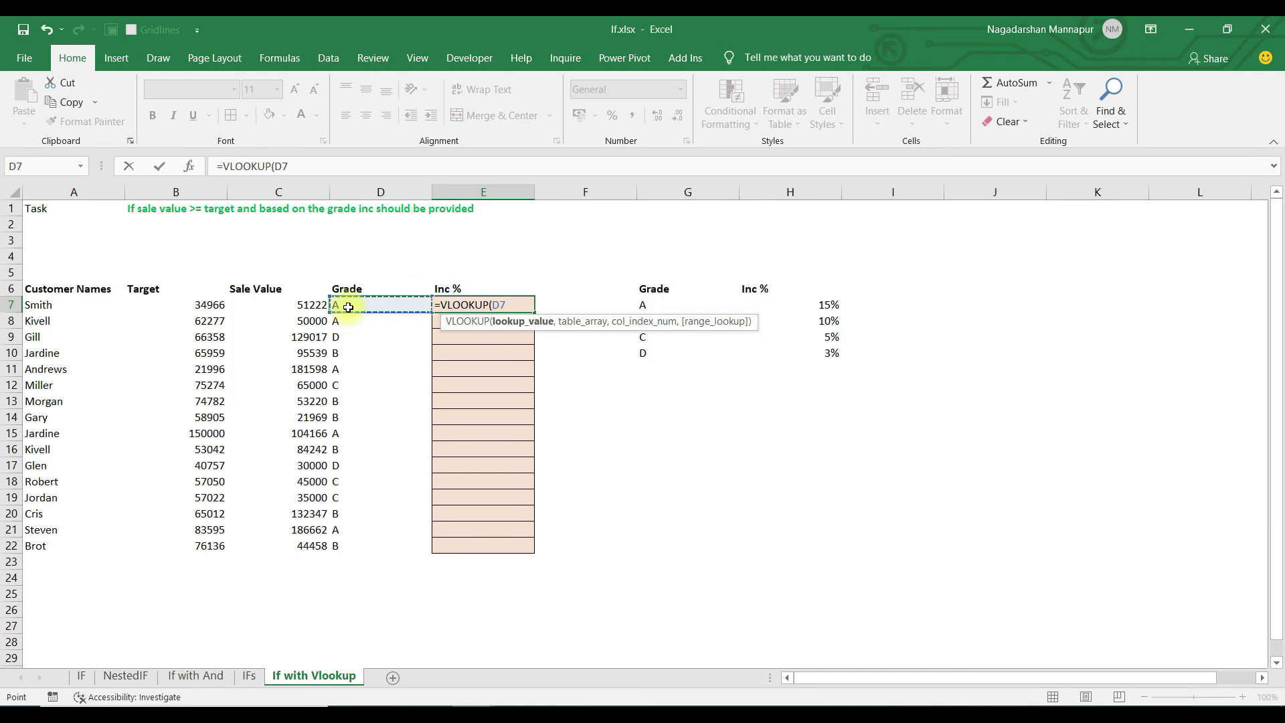
text(,)
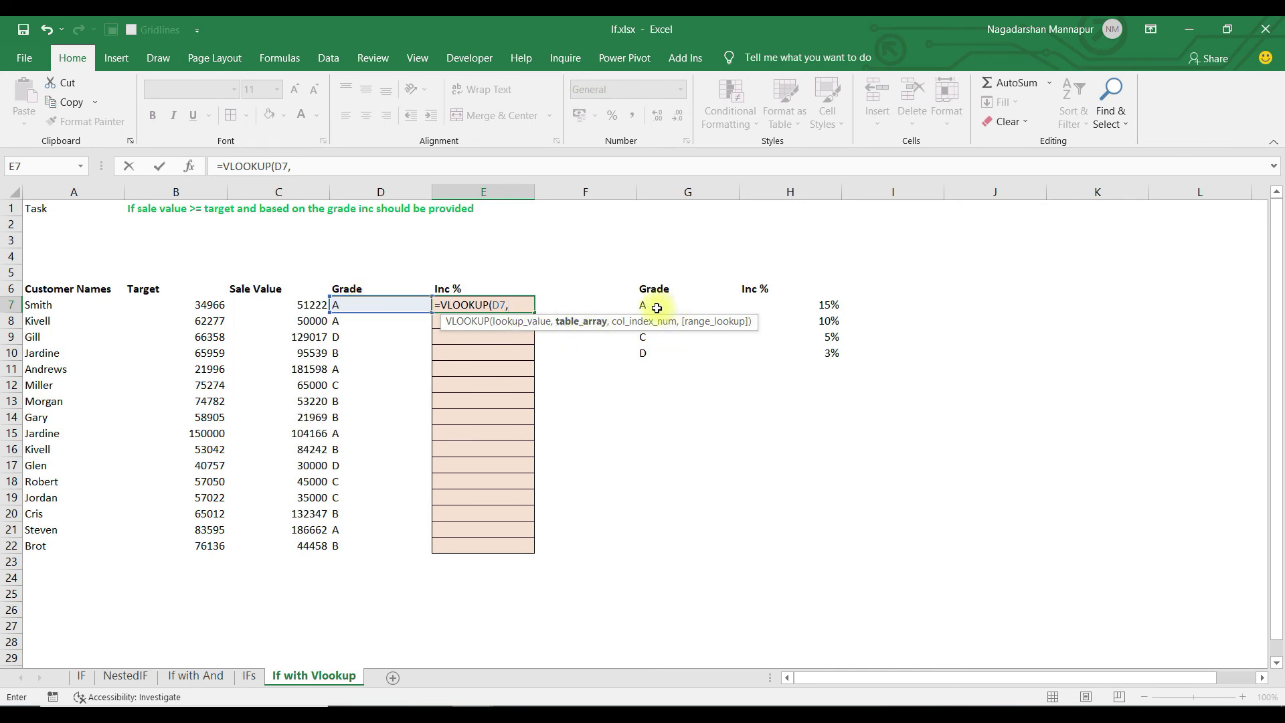
Complete the E7 VLOOKUP with absolute range $G$7:$H$10, column index 2 and range lookup 0, and enter it.
drag(657, 306, 796, 347)
key(F4)
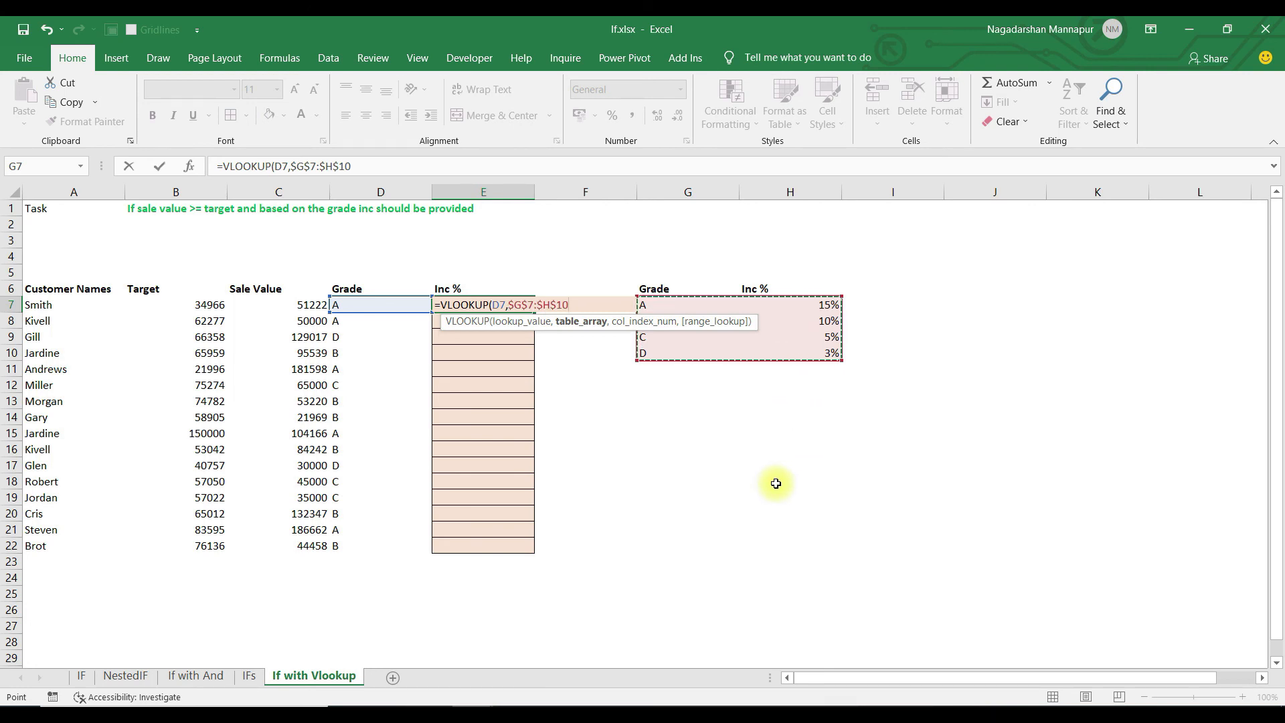
text(,)
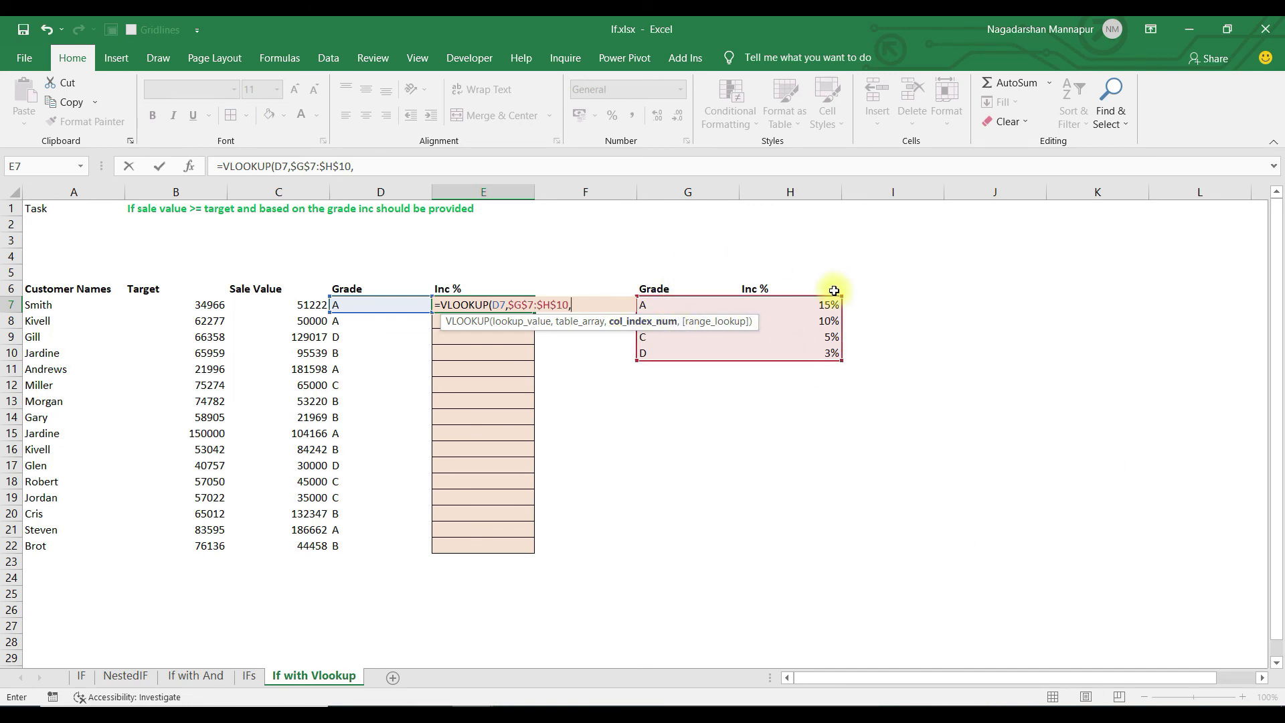
text(2,)
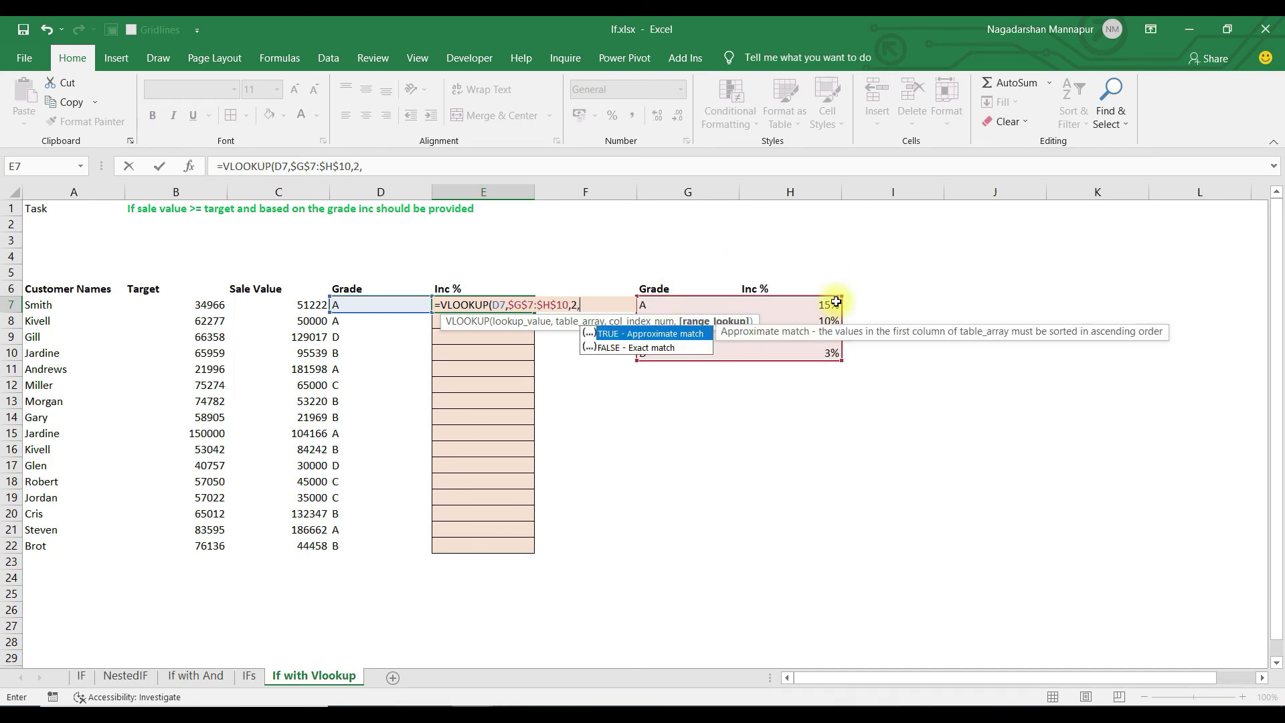
text(0))
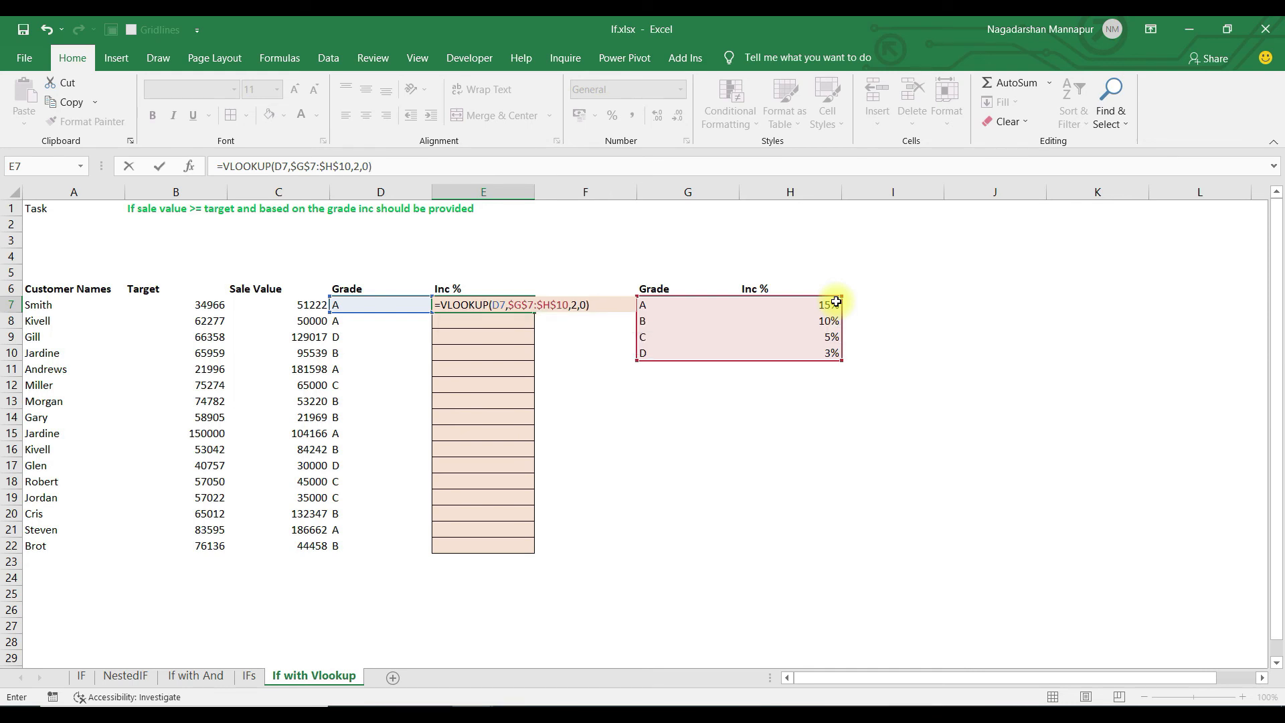
key(Return)
Format E7 as a percentage and fill its formula down through E22.
click(505, 304)
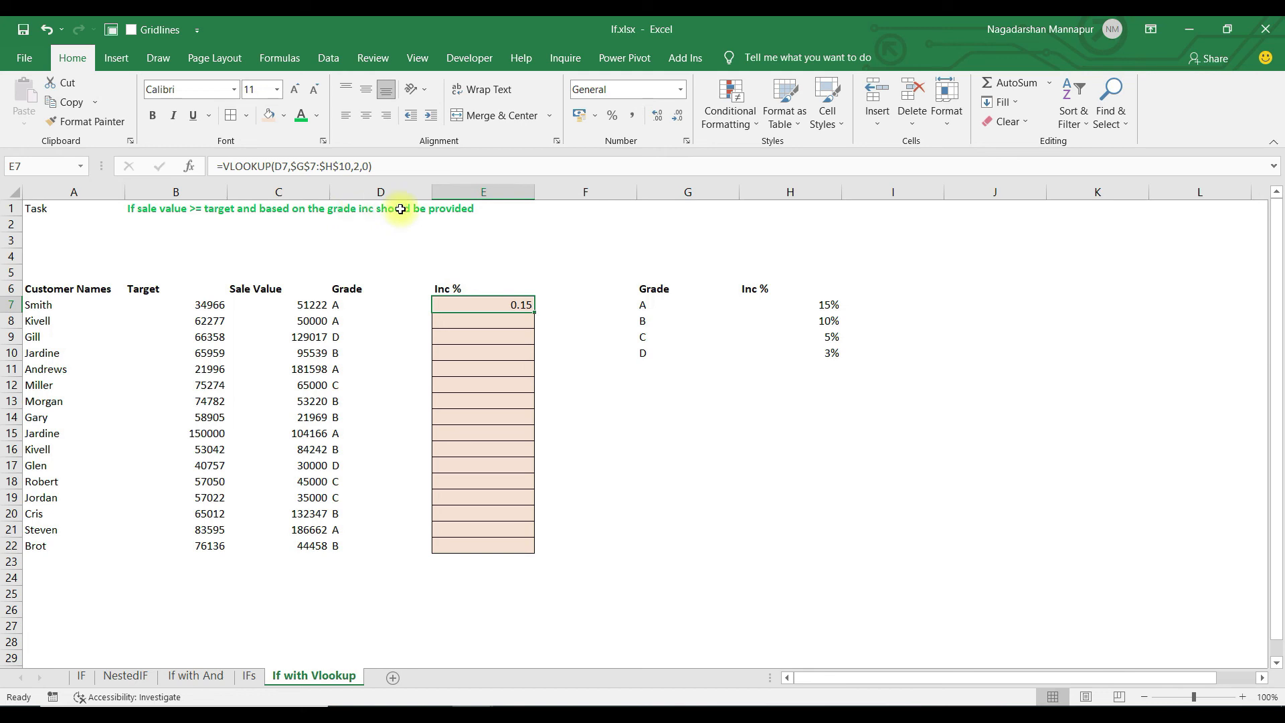
click(610, 118)
drag(535, 313, 531, 553)
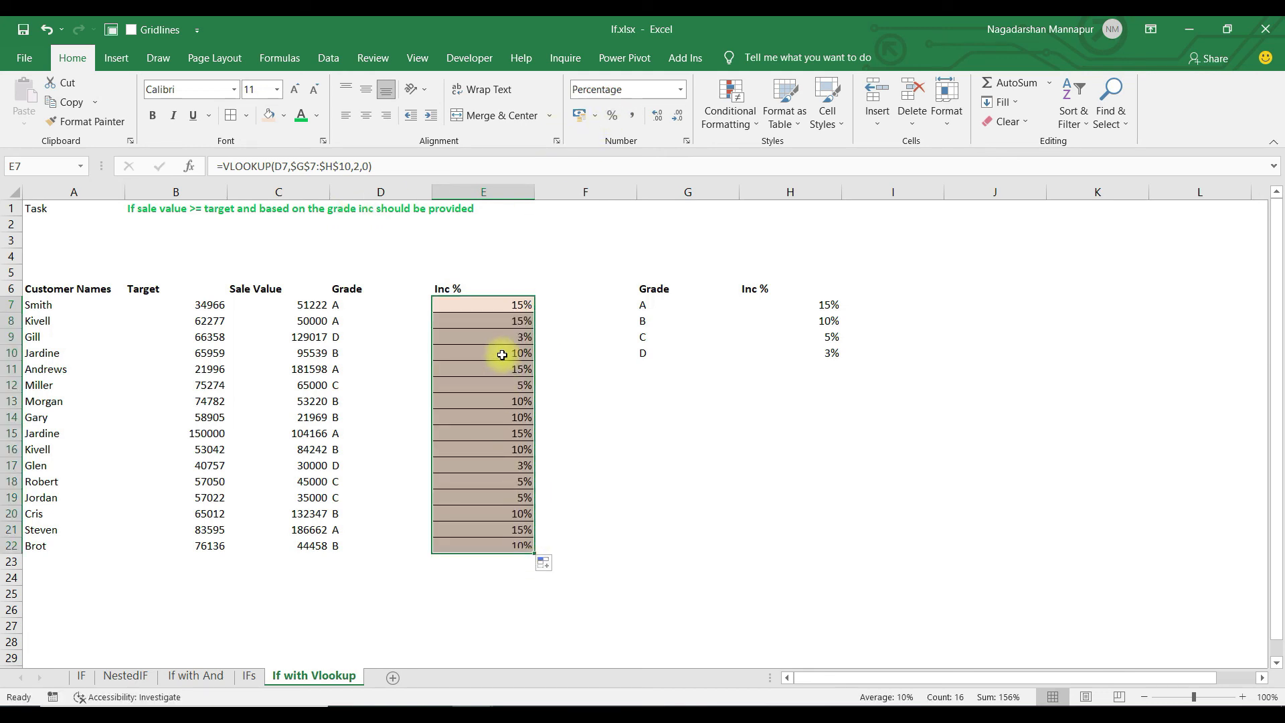
Check the filled Inc % formulas in E7, E8 and E15, and compare row 15's target with its sale value.
click(500, 327)
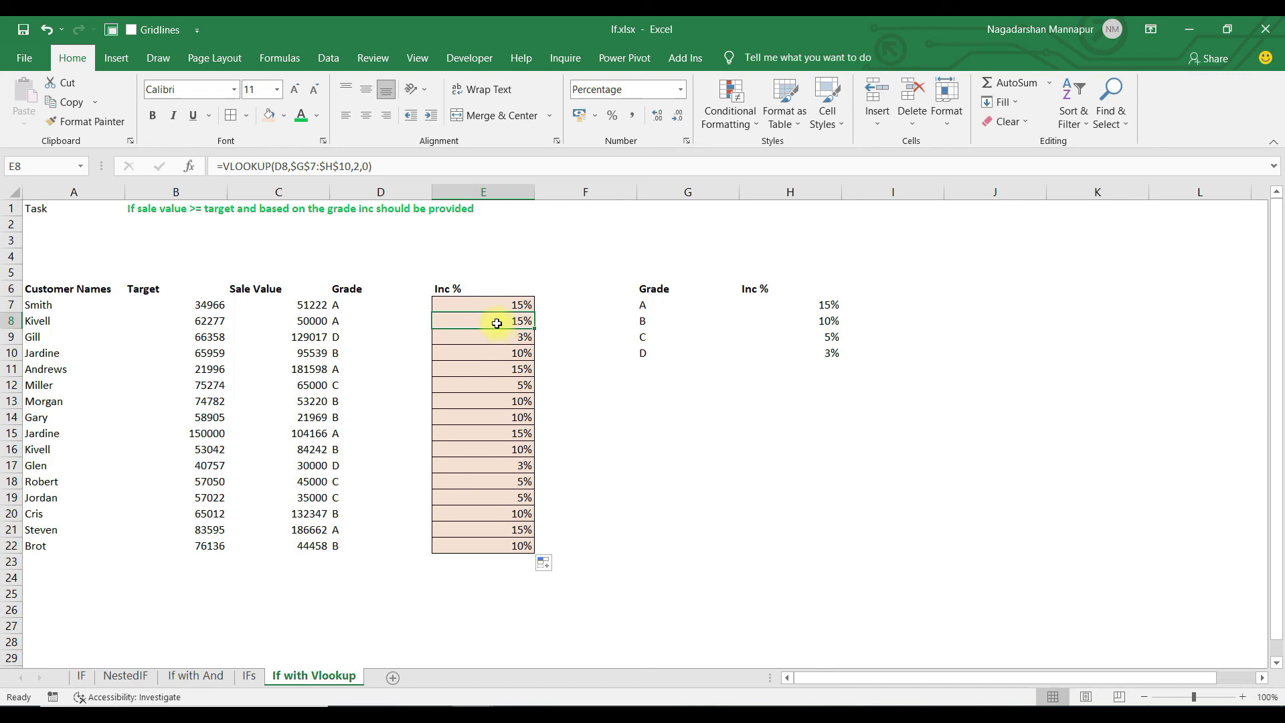
click(476, 307)
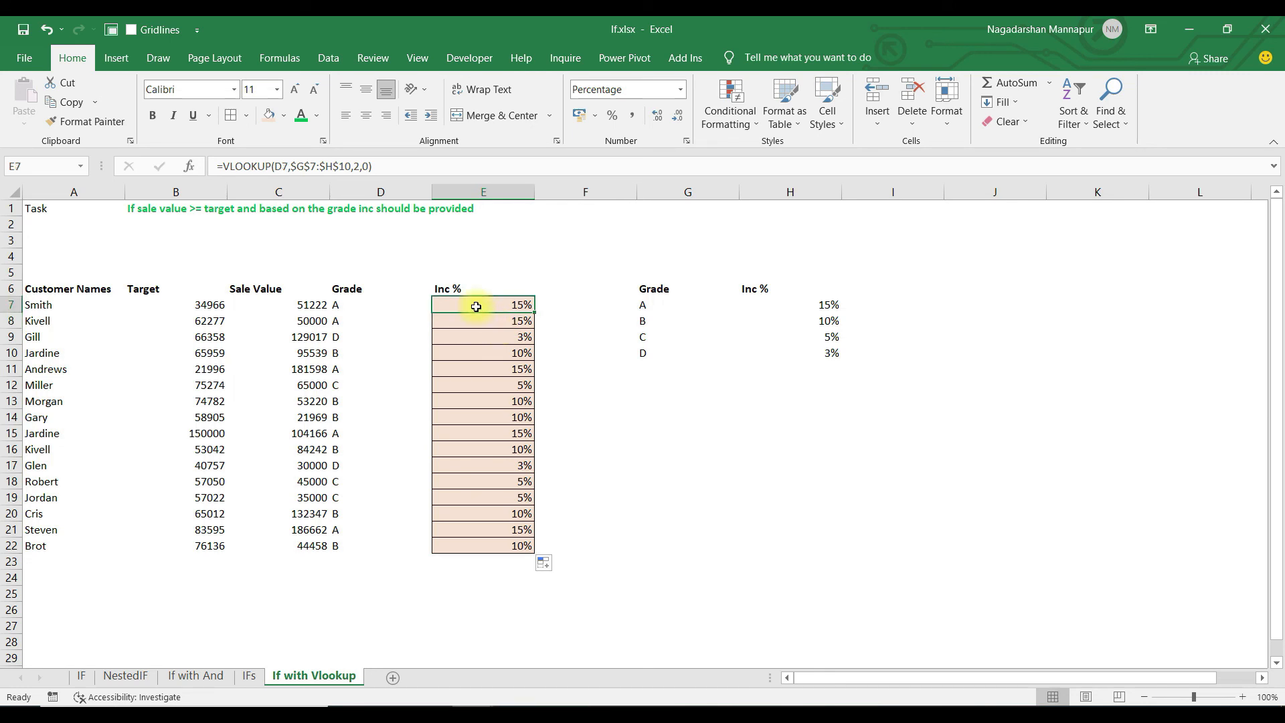
click(212, 369)
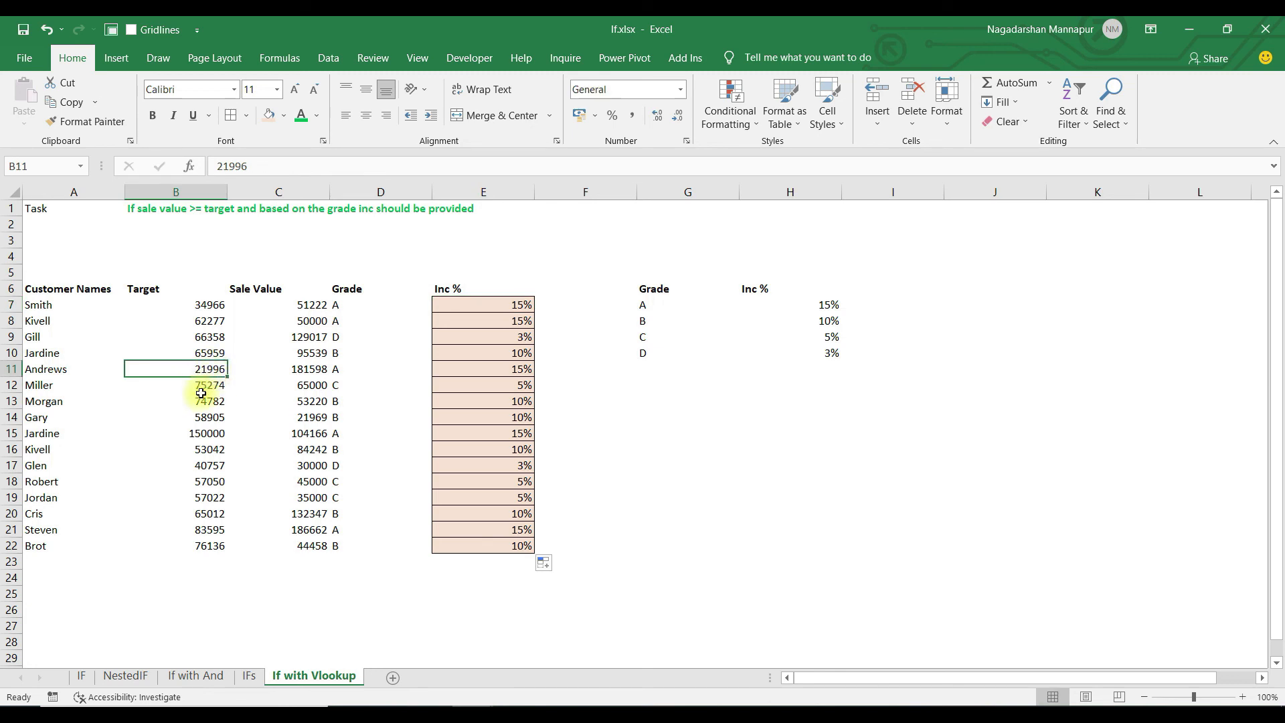
click(206, 338)
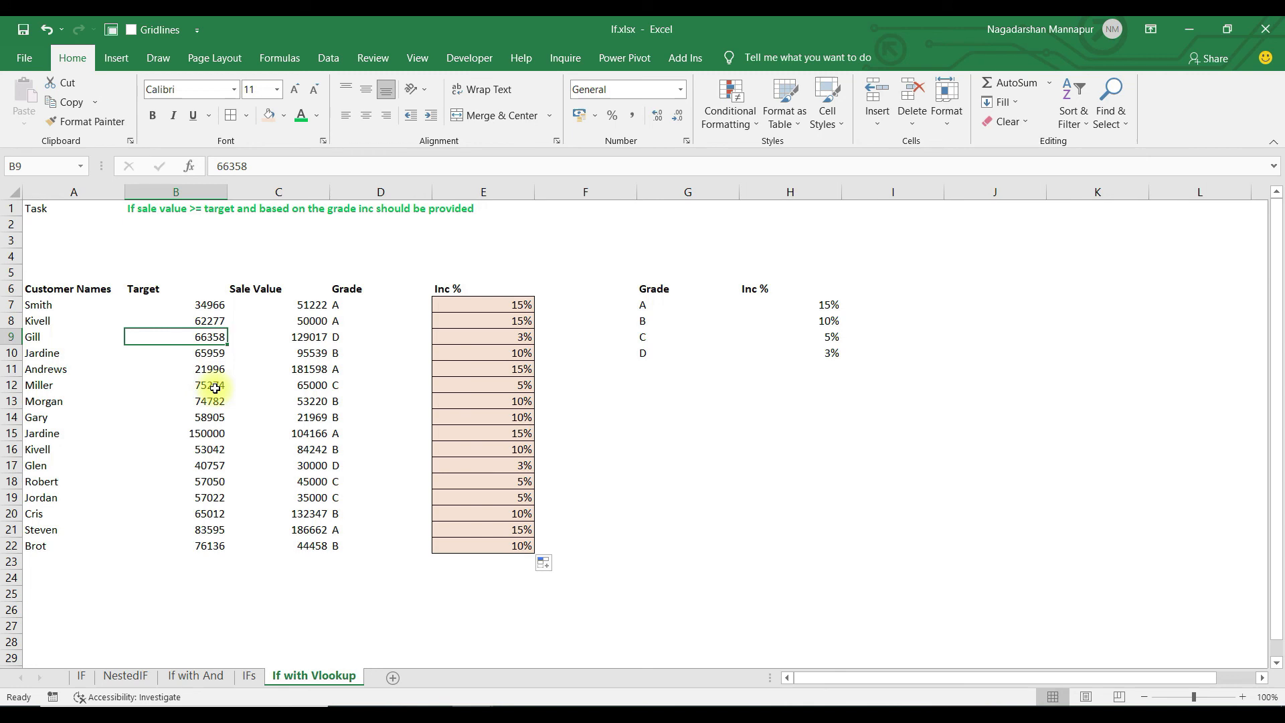
click(206, 438)
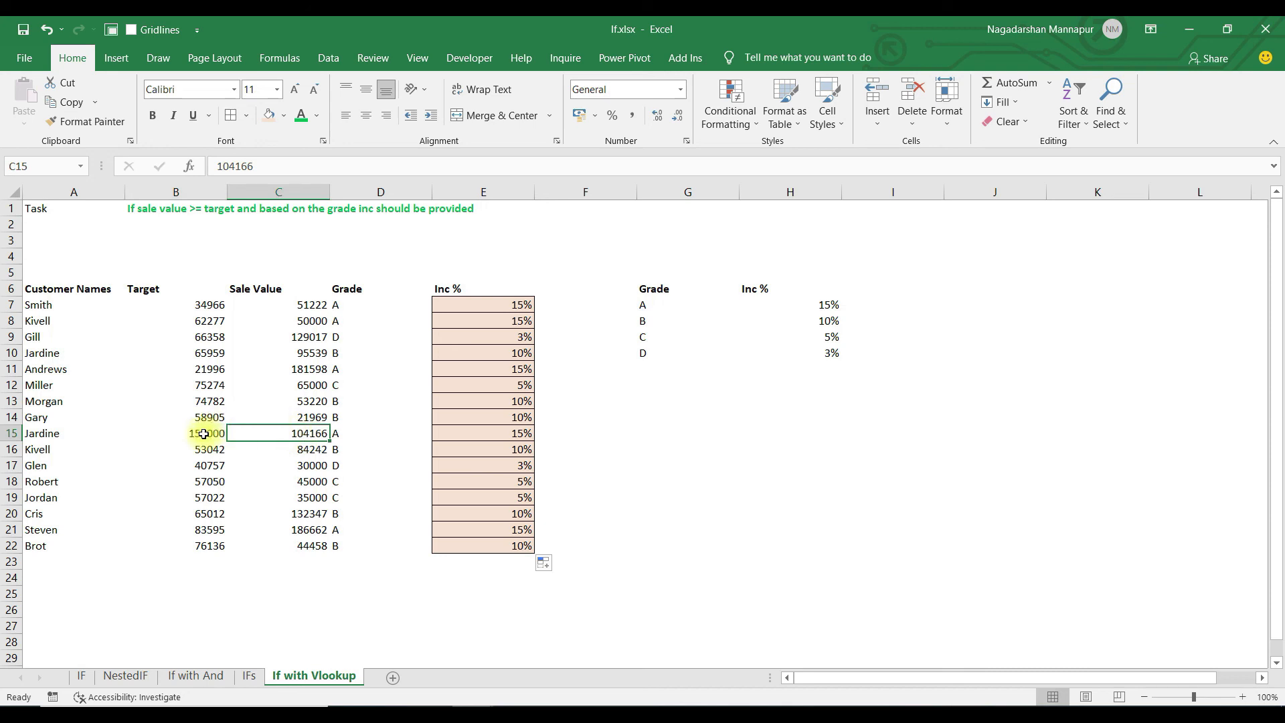
click(506, 436)
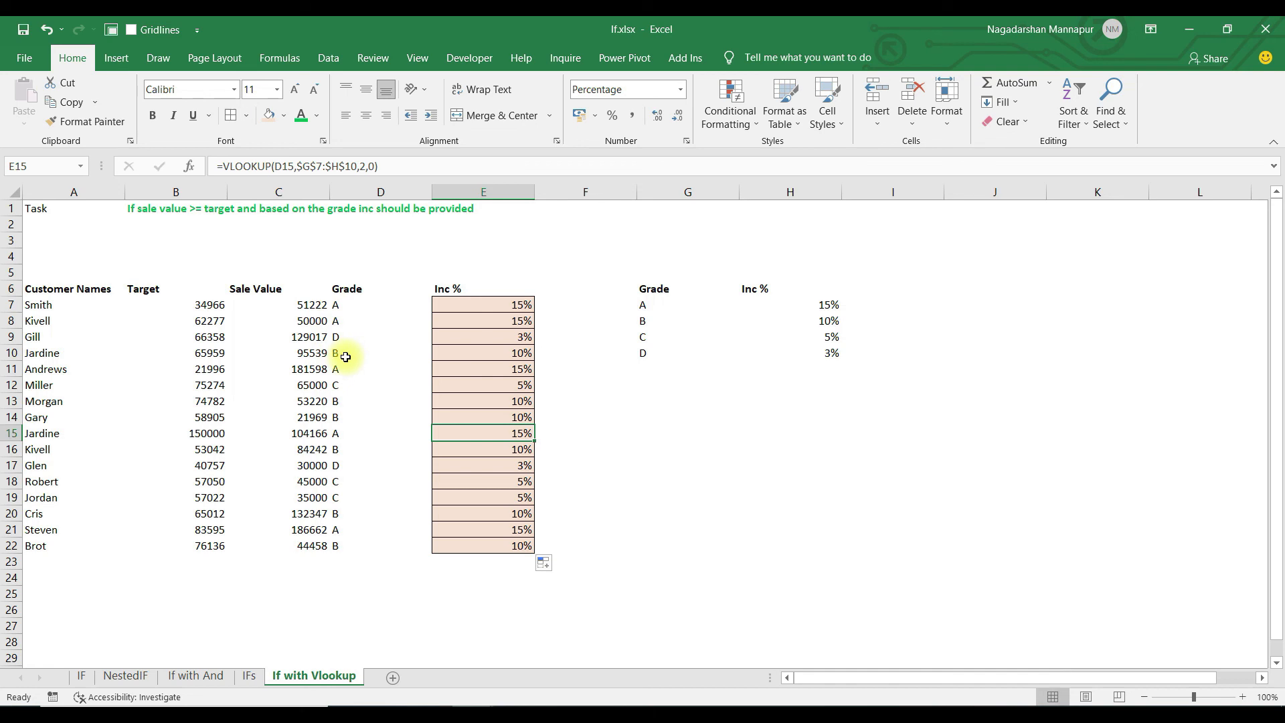
Wrap the VLOOKUP in E7 in an IF function with the logical test C7>=B7.
click(508, 304)
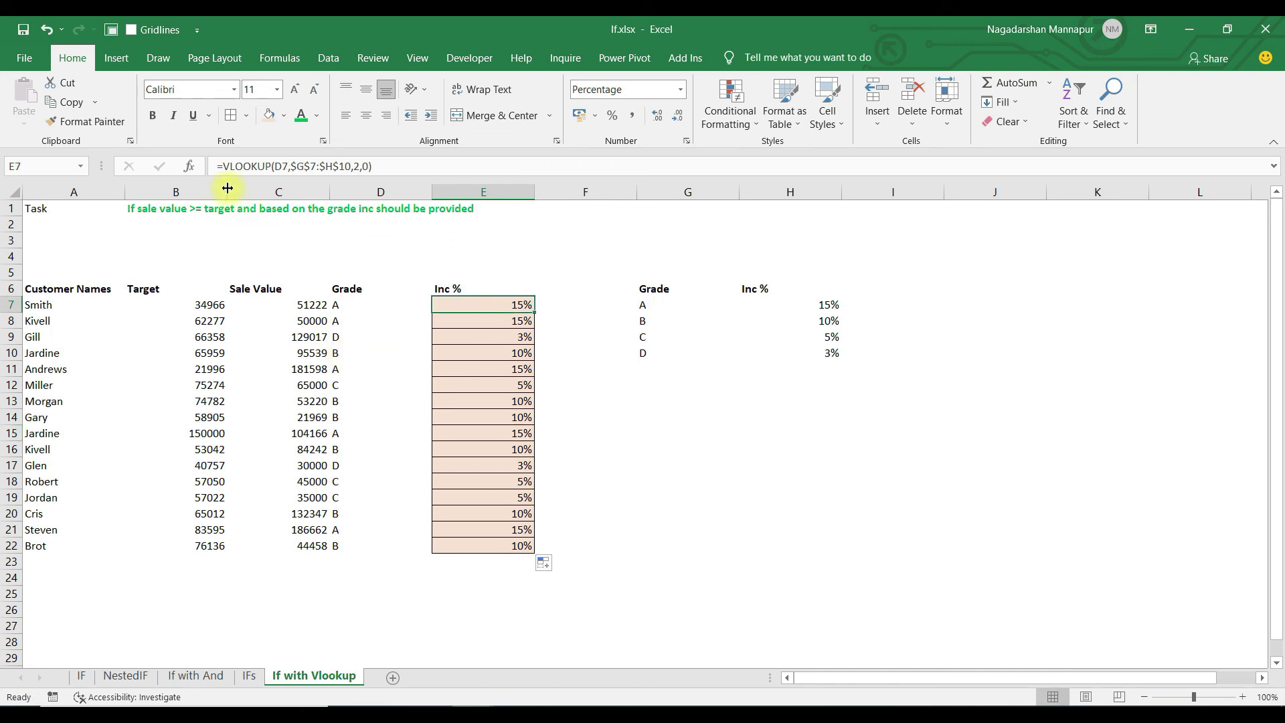
key(F2)
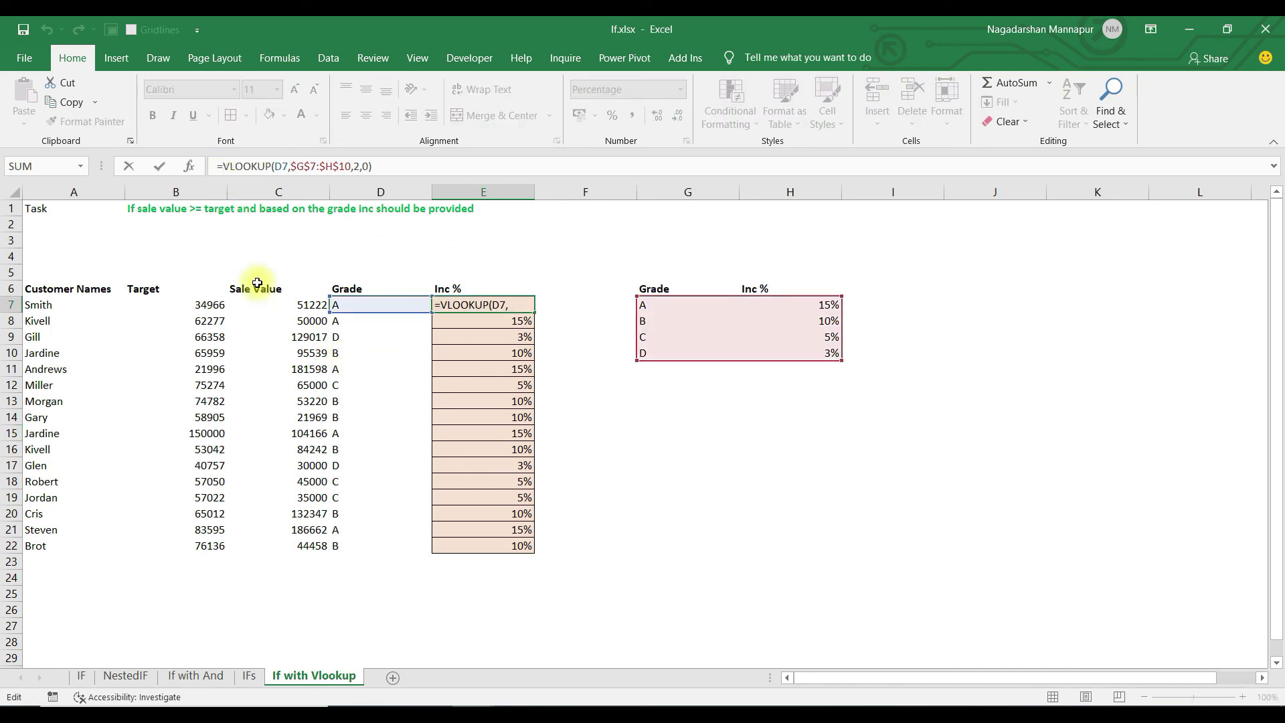
text(IF()
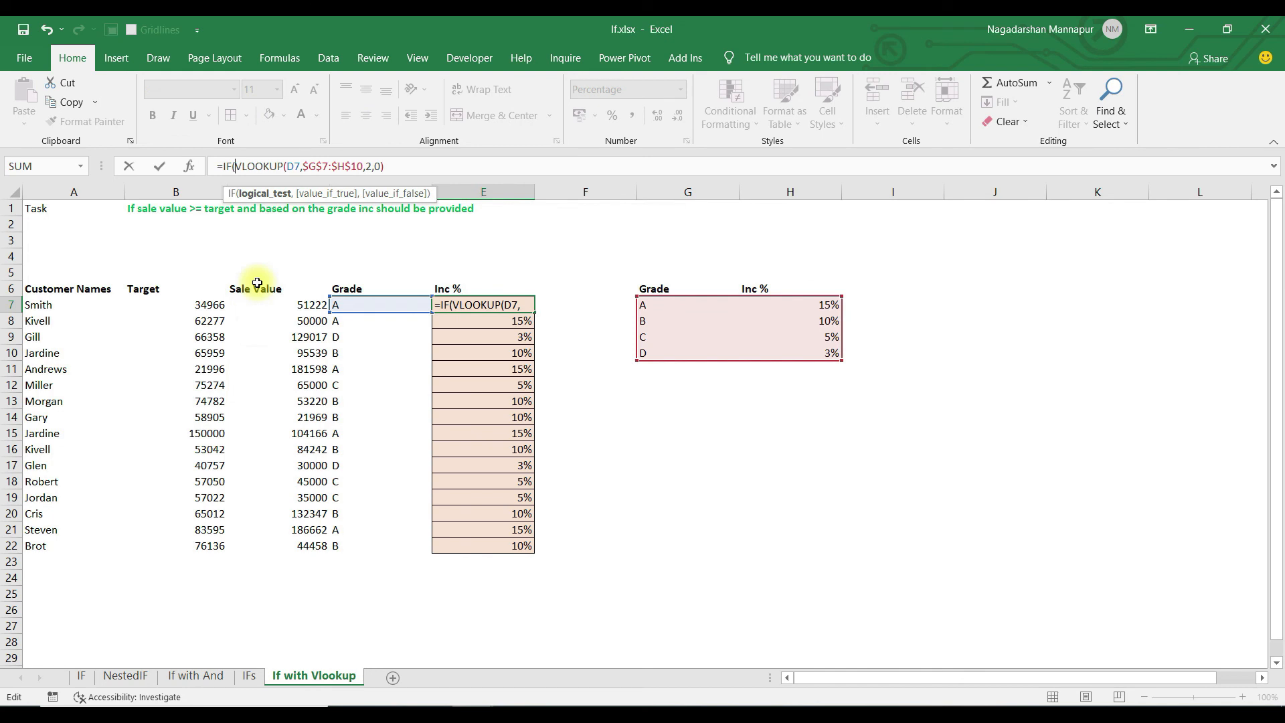
click(302, 306)
text(>)
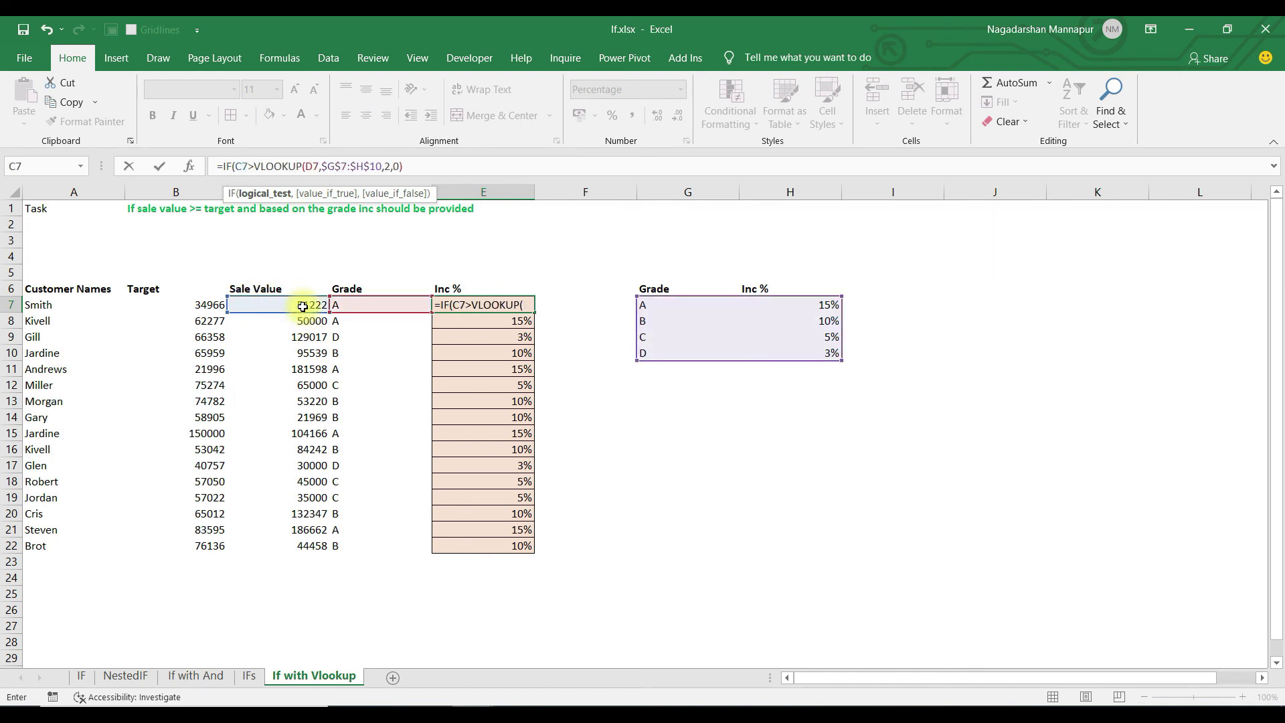
text(=)
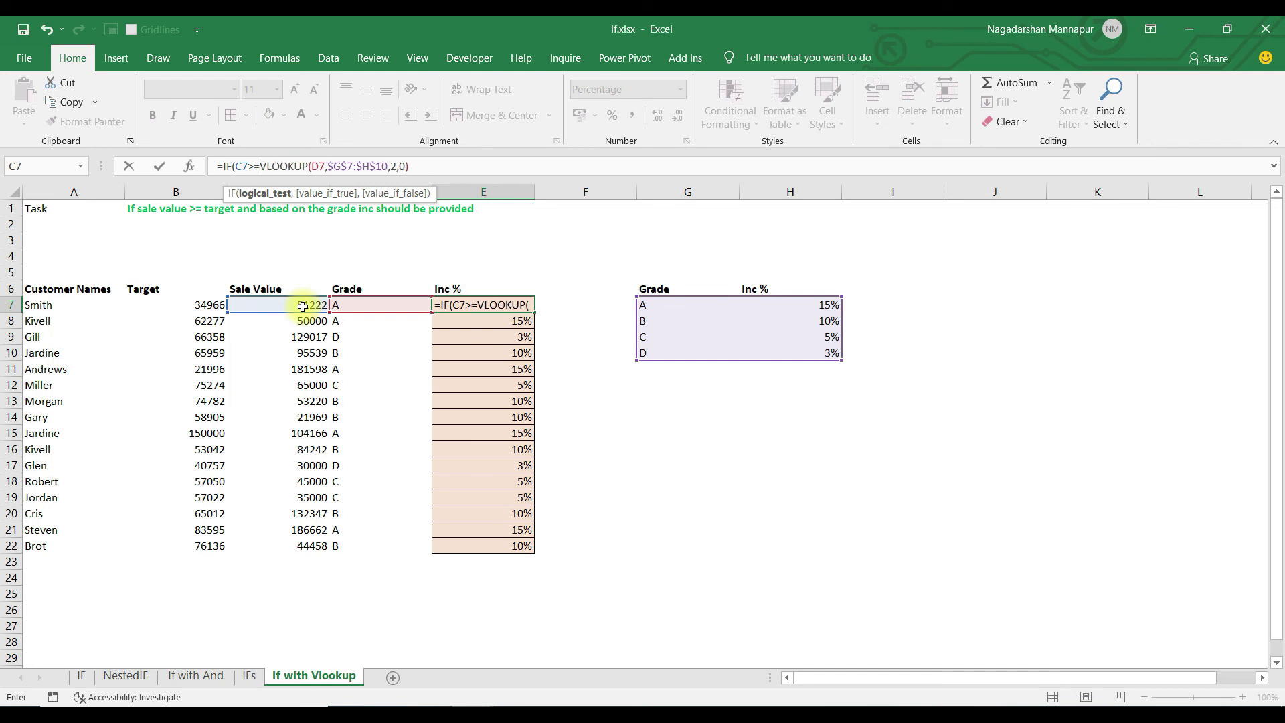
click(202, 302)
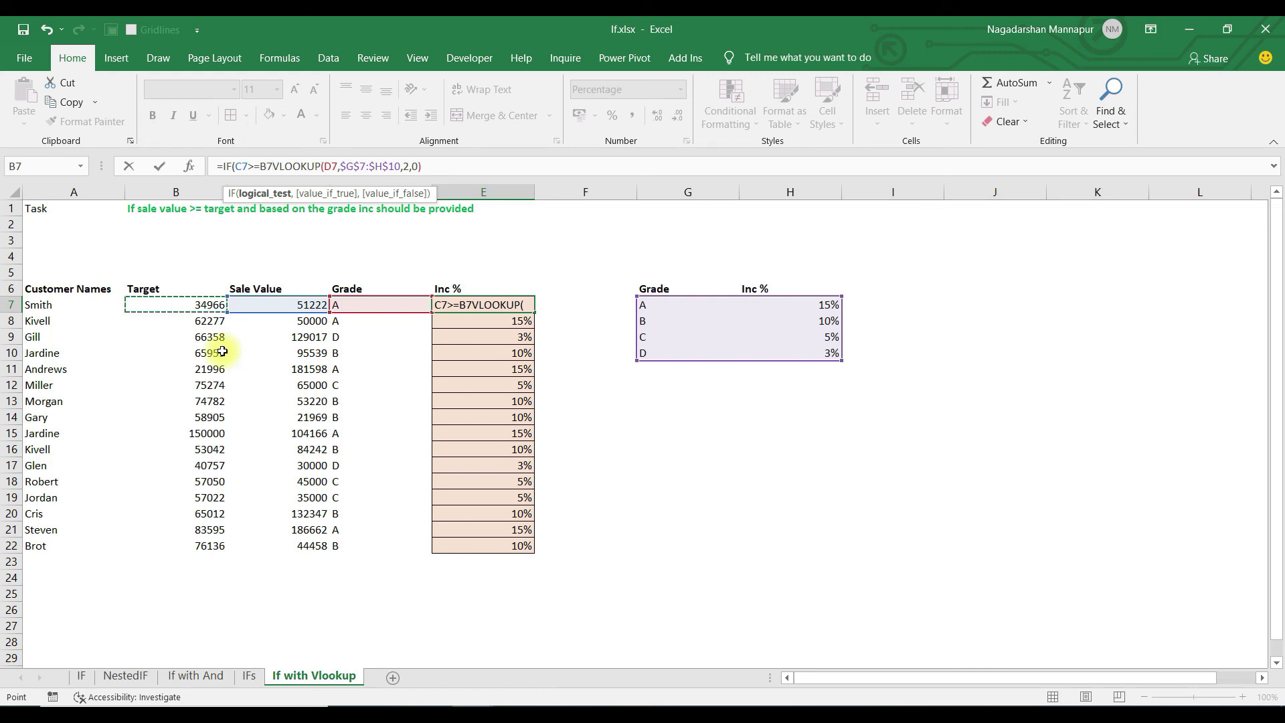
text(,)
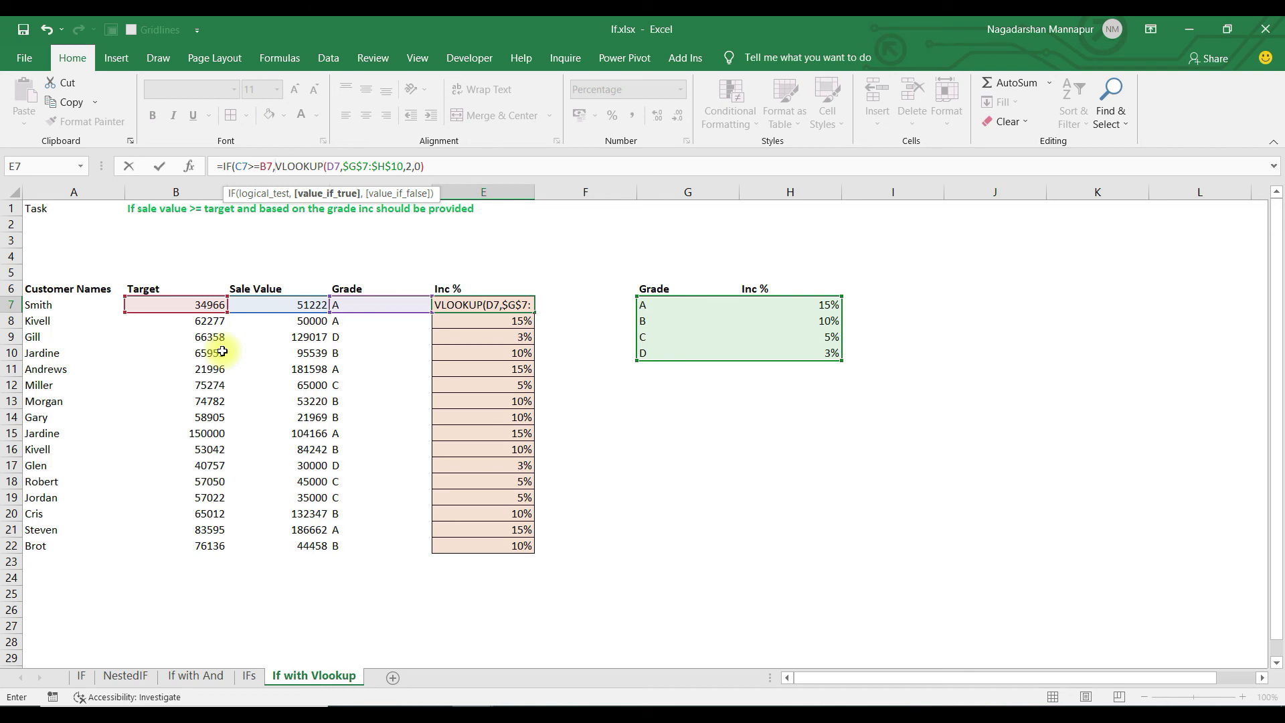
Add "Not Applicable" as the IF's value-if-false in E7, close the formula and enter it.
click(439, 167)
text(,)
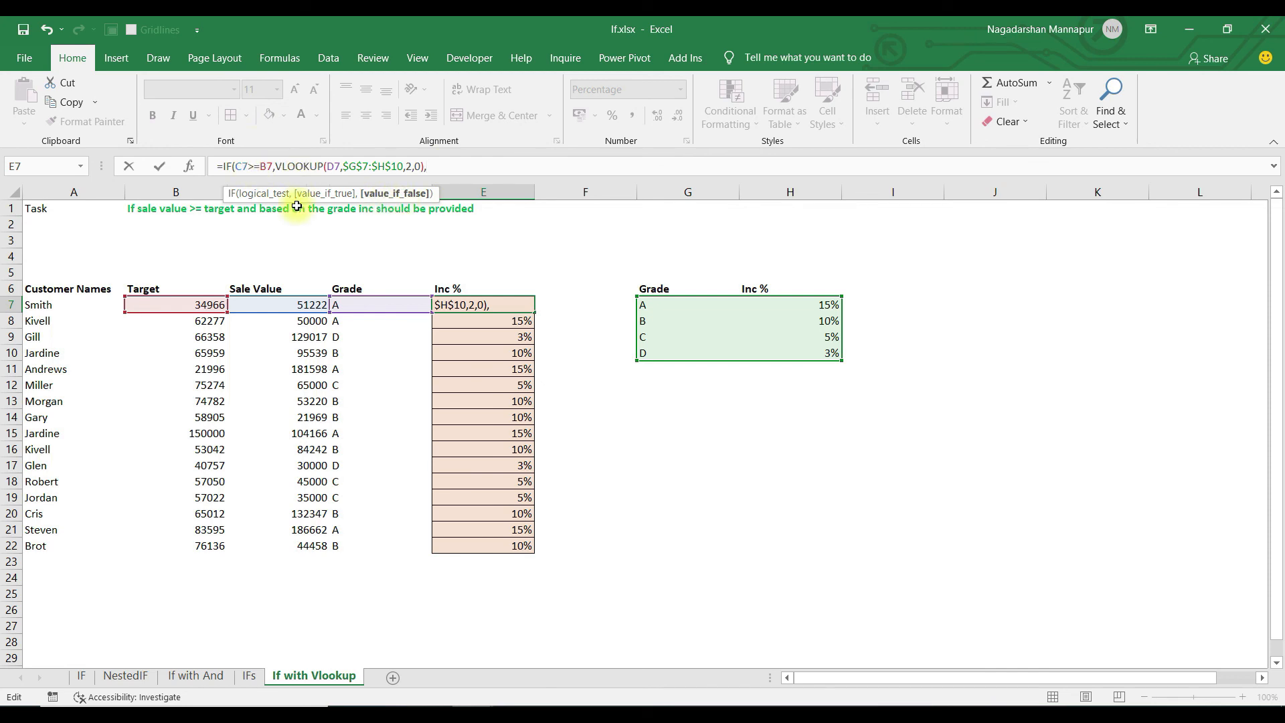
text("Not Applicable)
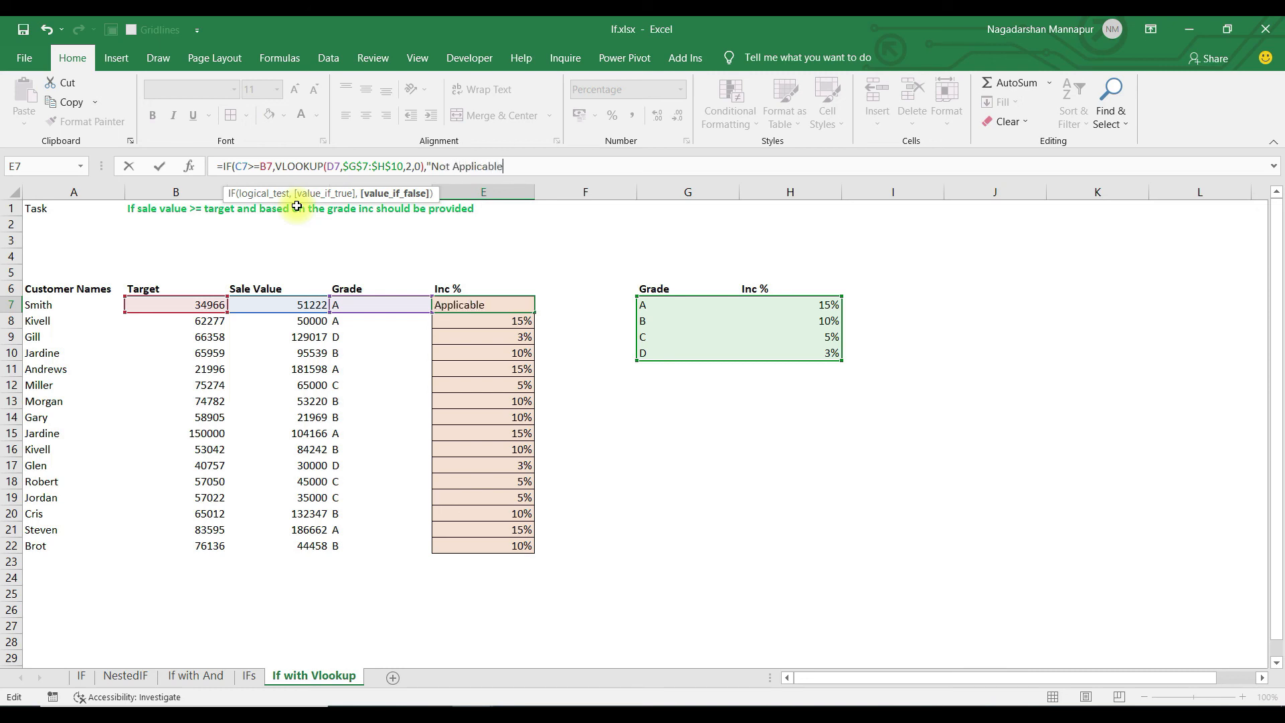
text("))
key(Return)
Fill E7's combined IF and VLOOKUP formula down through E22.
key(Up)
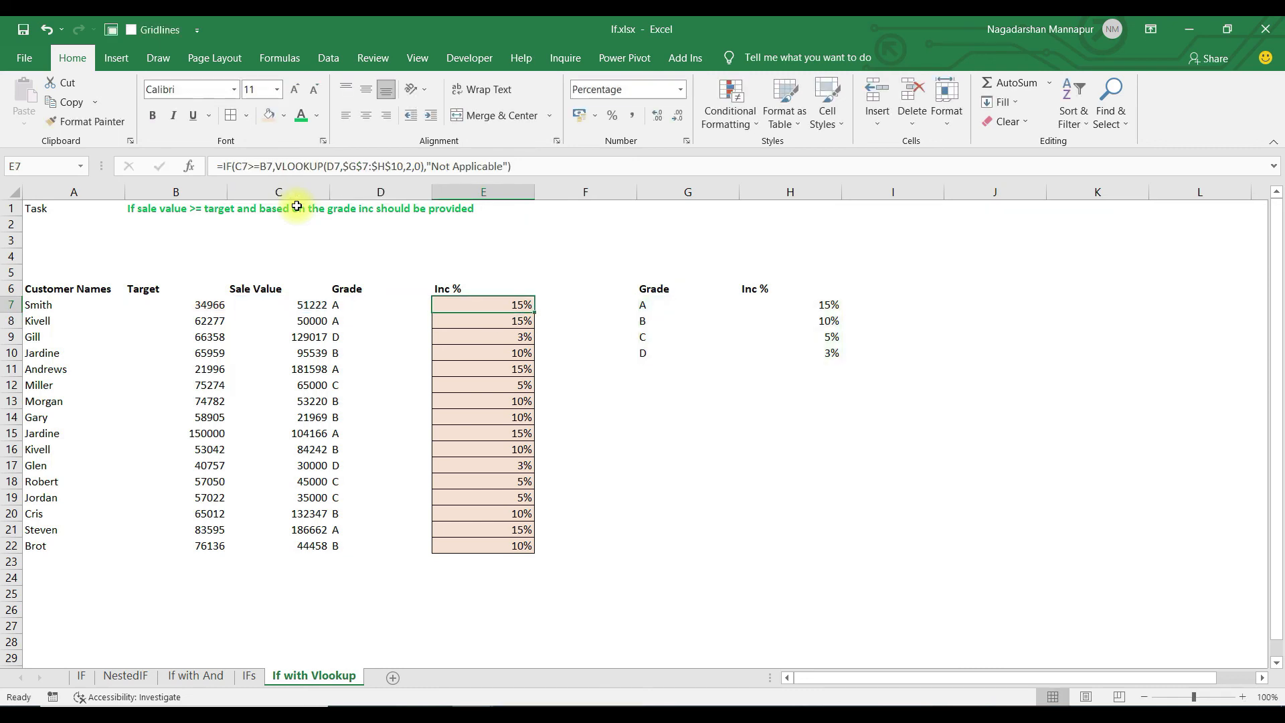
key(ctrl+shift+Down)
key(ctrl+d)
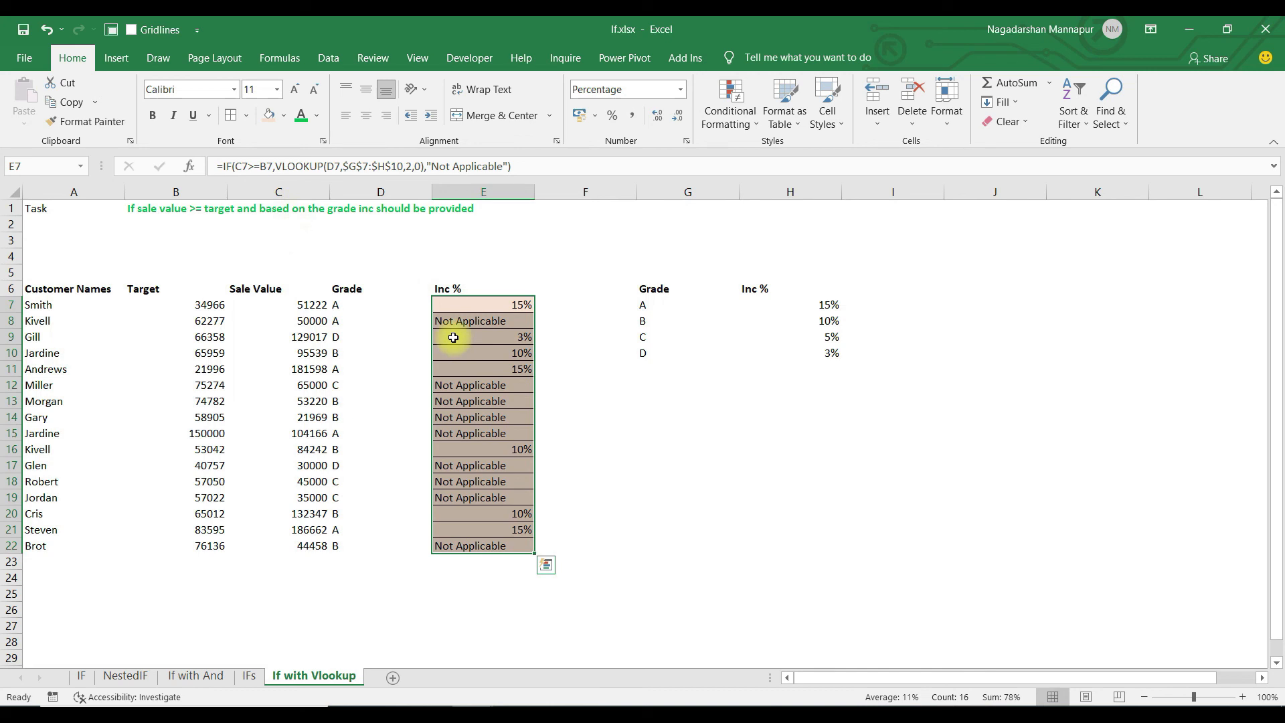
Check the "Not Applicable" rows in the Inc % column and review the full formula in E7.
click(451, 324)
drag(463, 386, 464, 499)
click(469, 323)
click(477, 311)
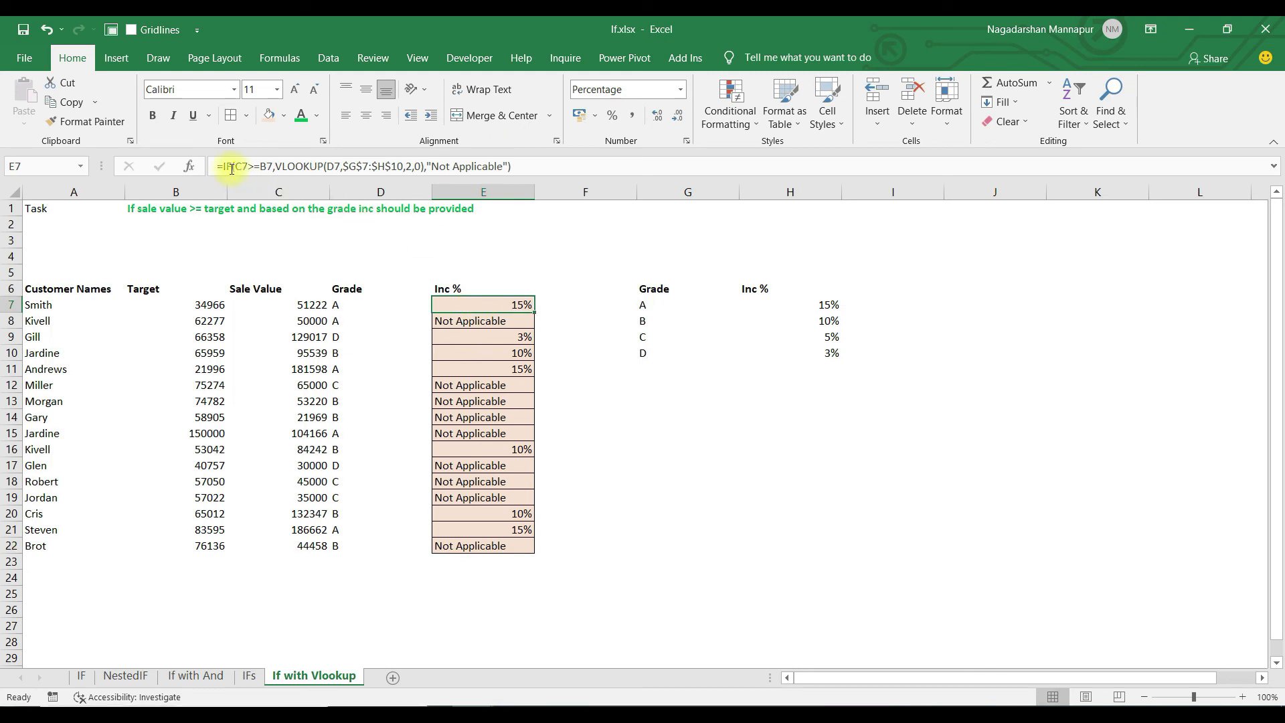
click(487, 166)
drag(512, 166, 216, 166)
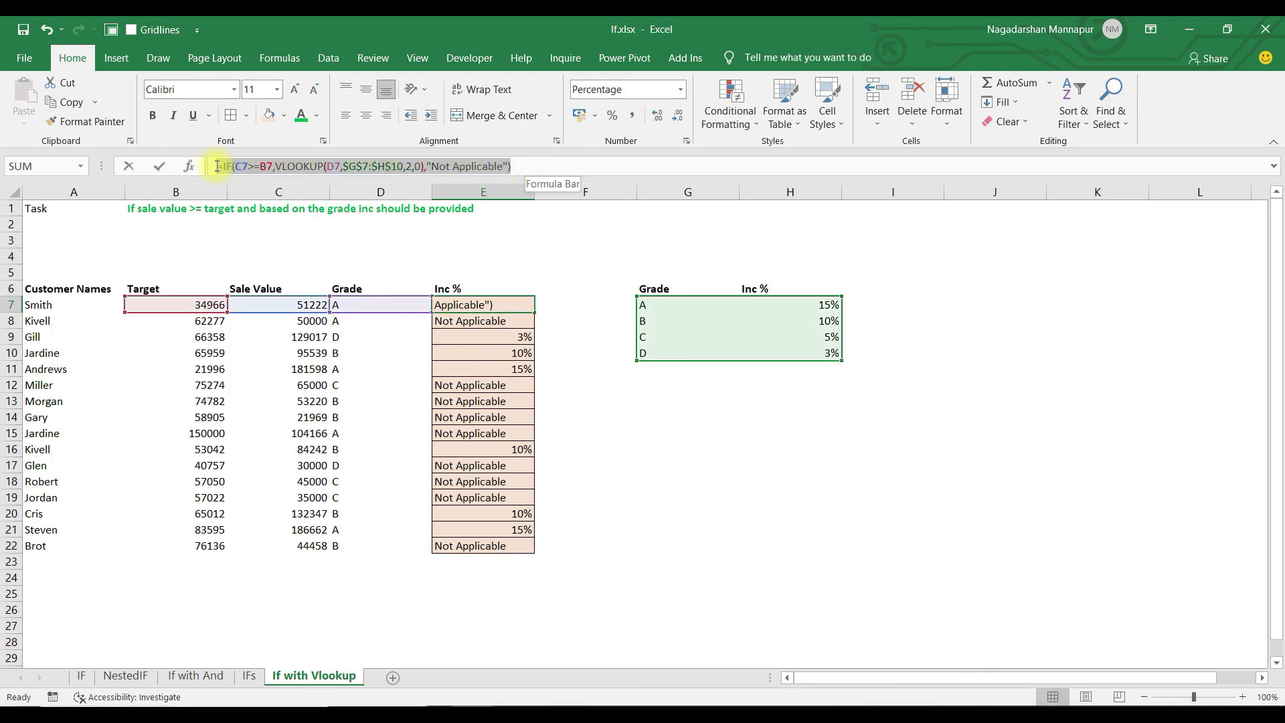
key(Escape)
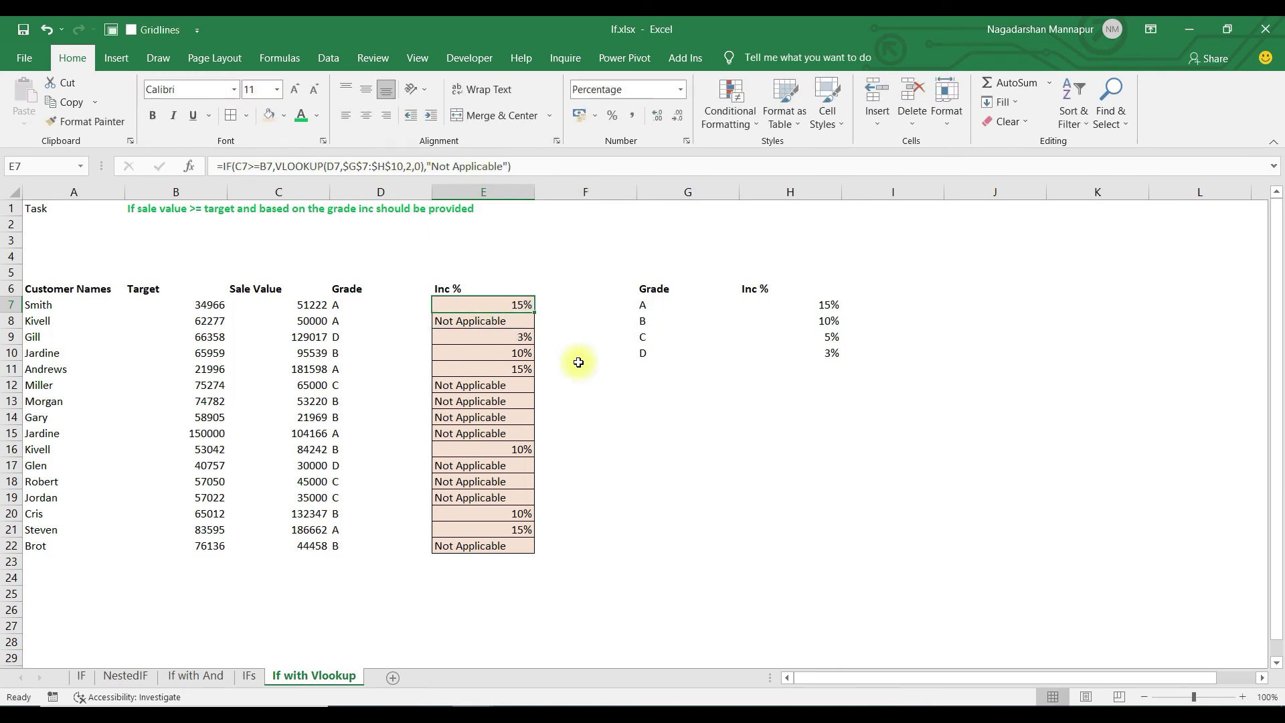
Review the IF, NestedIF, If with And and IFs sheets, ending back on If with Vlookup.
click(81, 677)
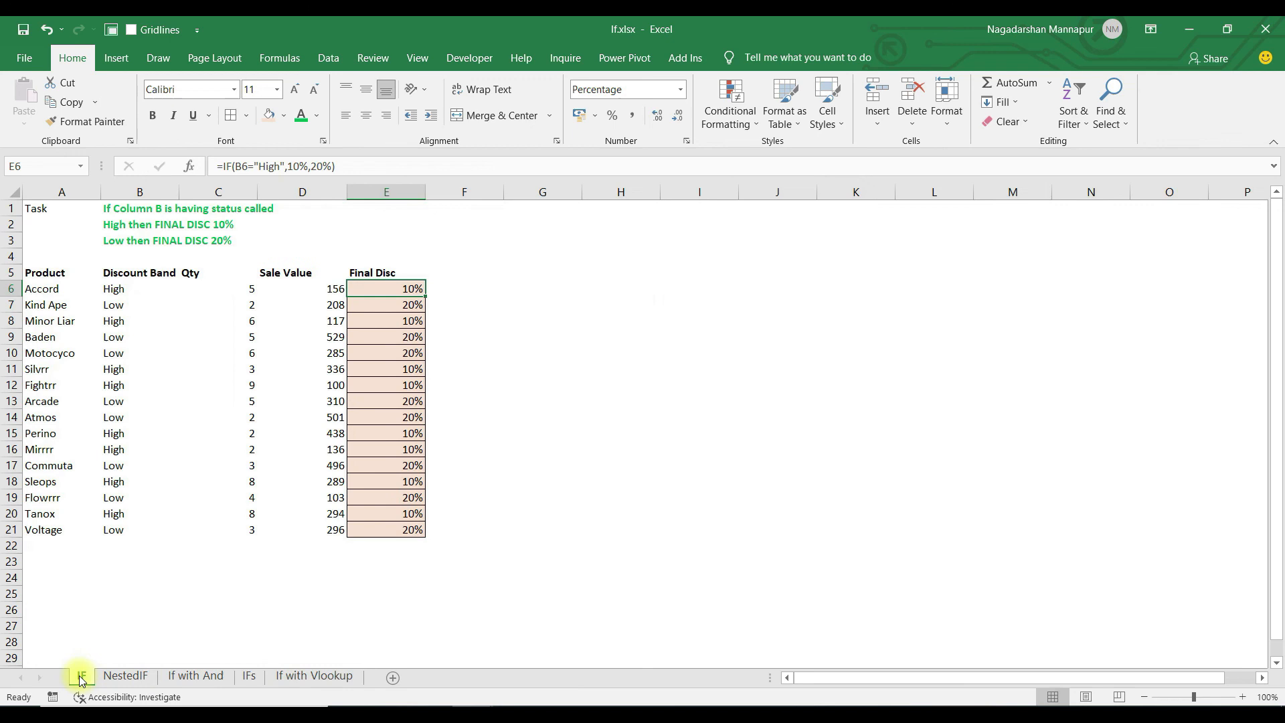
click(123, 677)
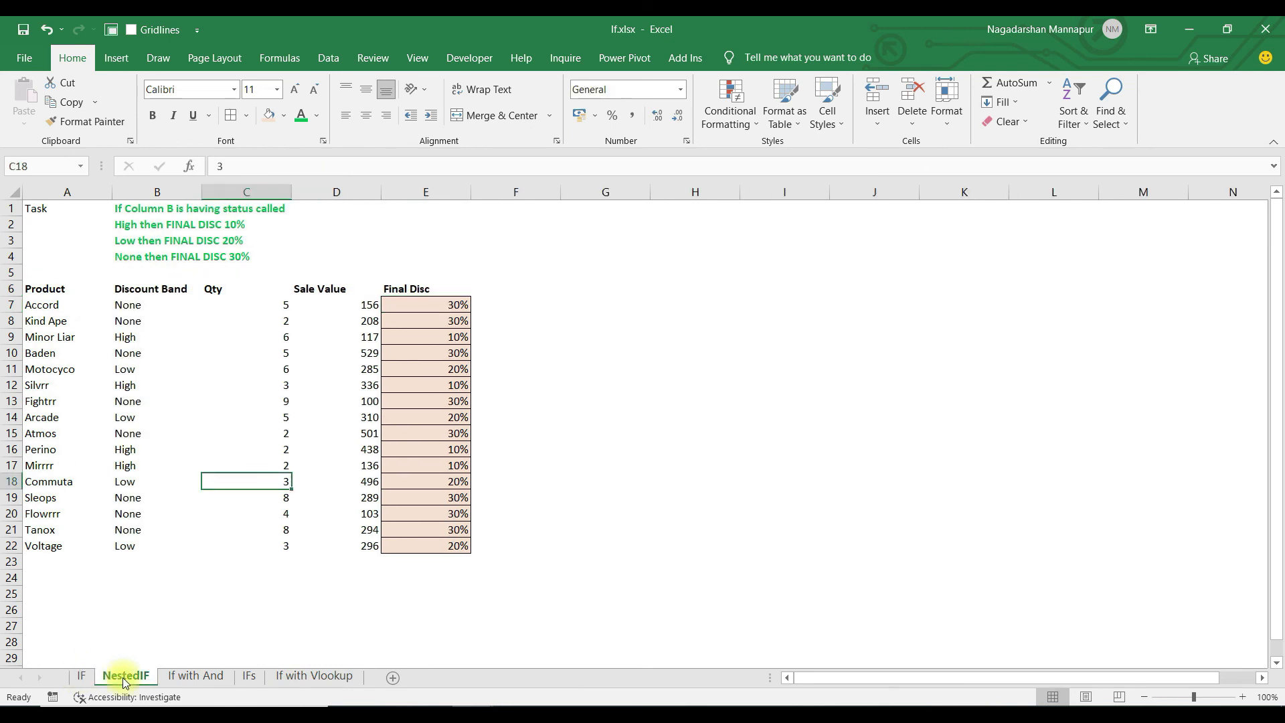
click(197, 675)
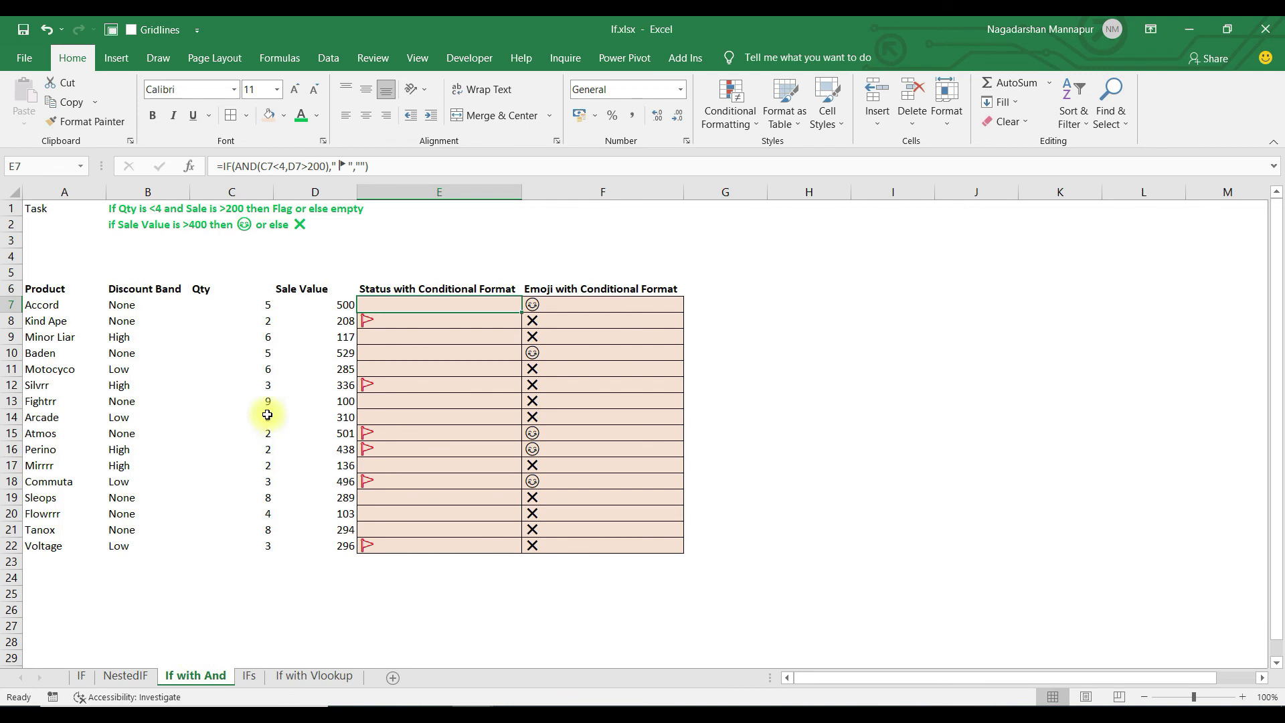
click(254, 677)
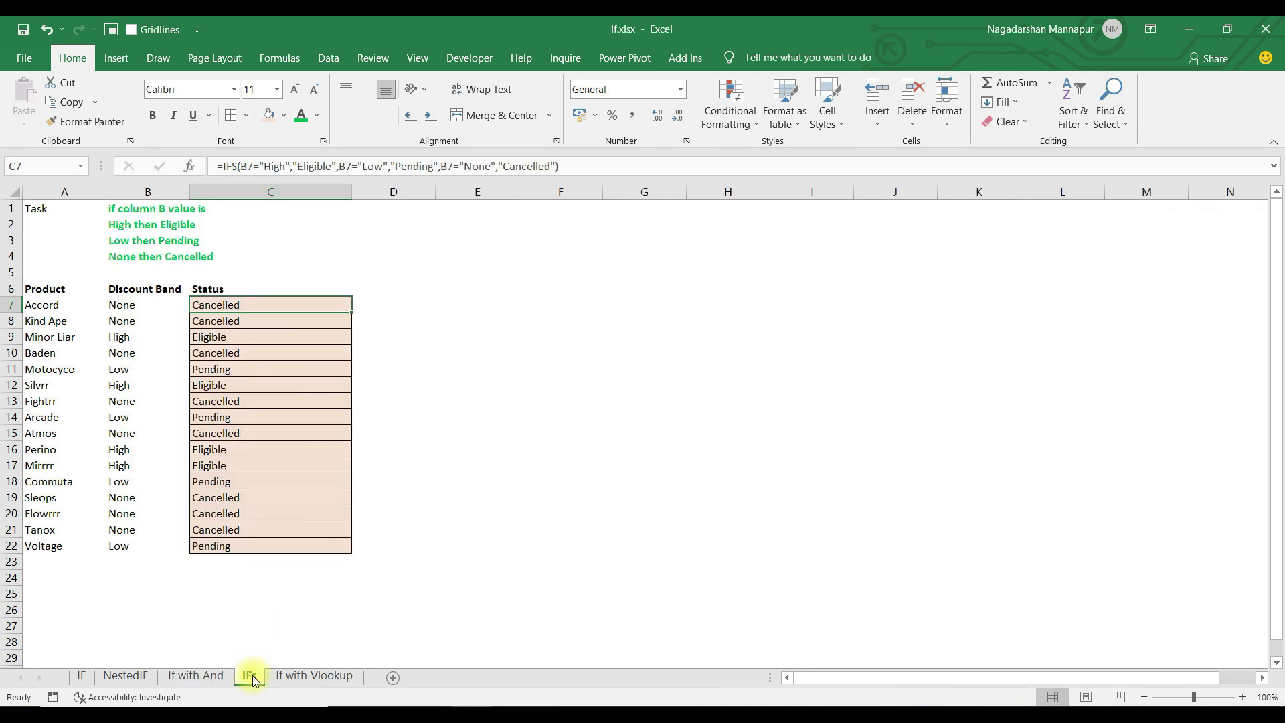
click(295, 677)
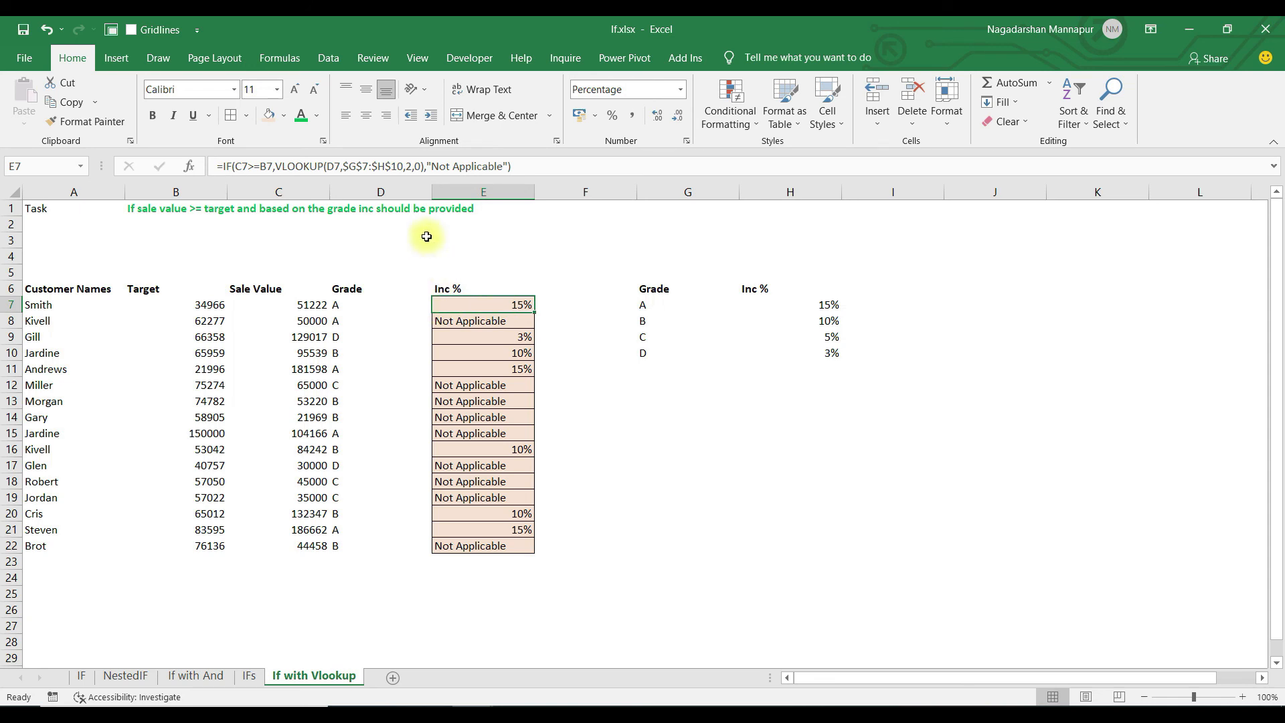
Multiply the VLOOKUP result in E7's formula by the sale value in C7.
click(423, 167)
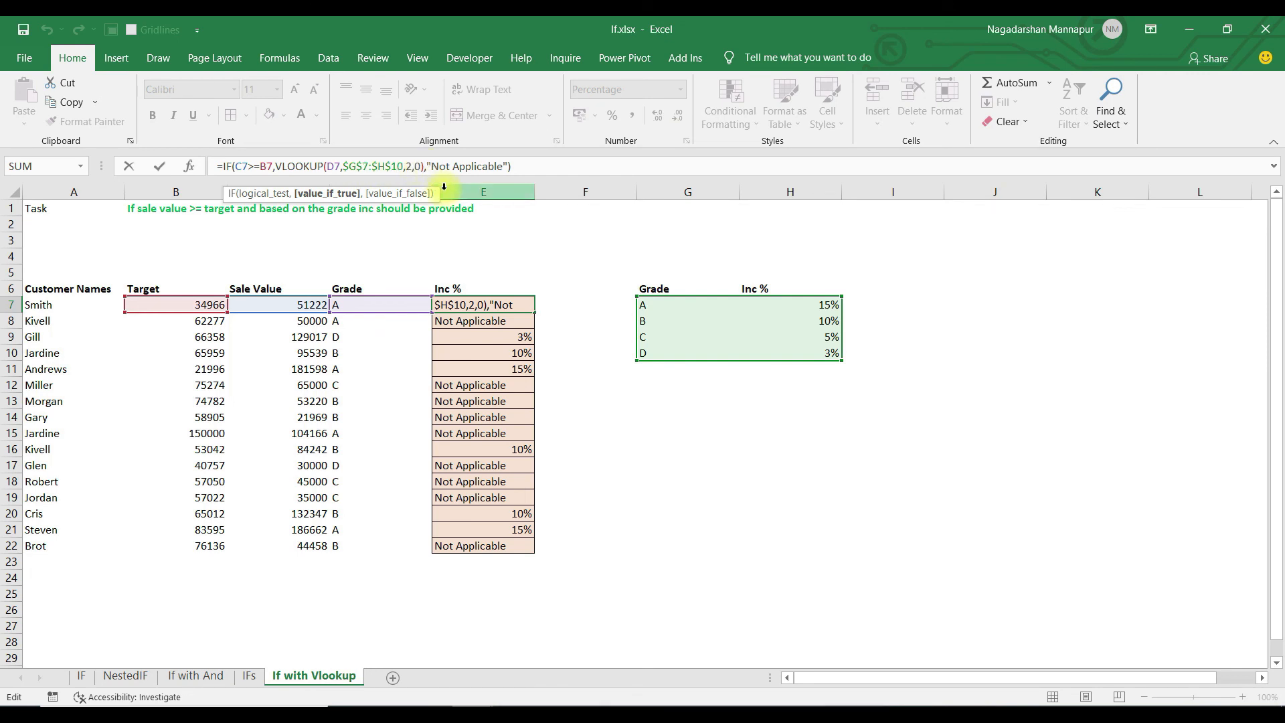
text(*)
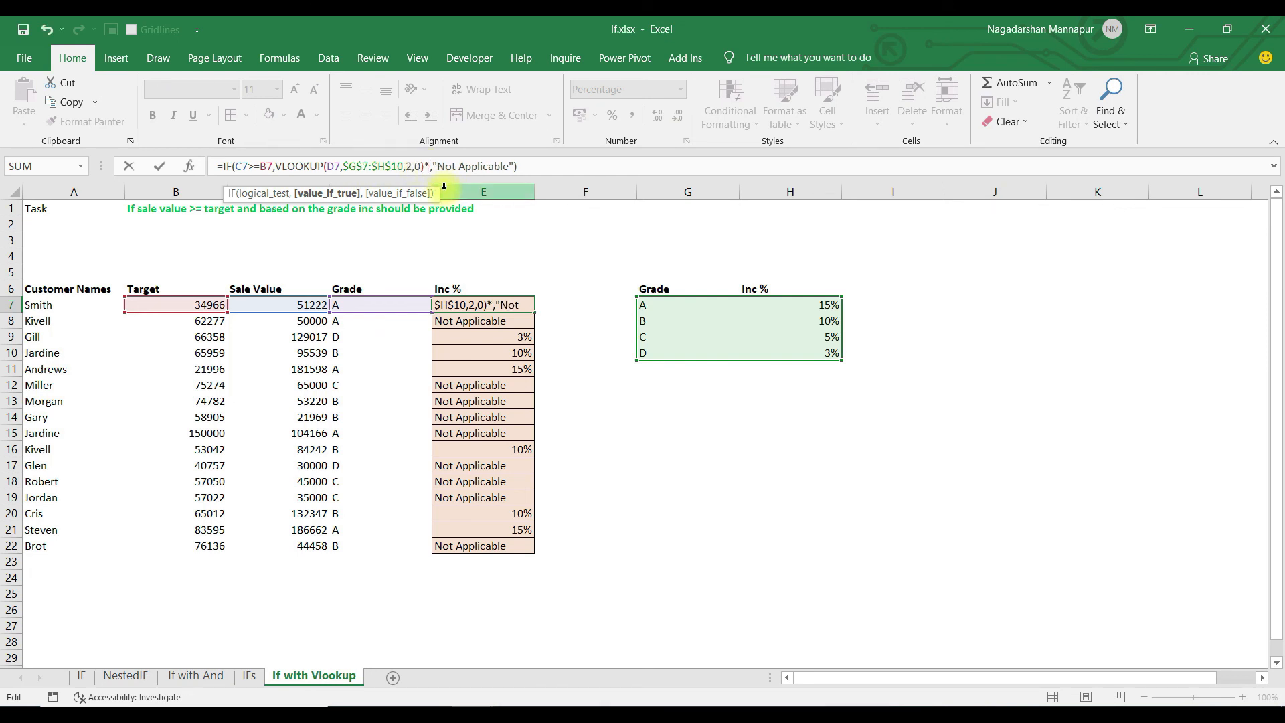
click(273, 305)
key(Return)
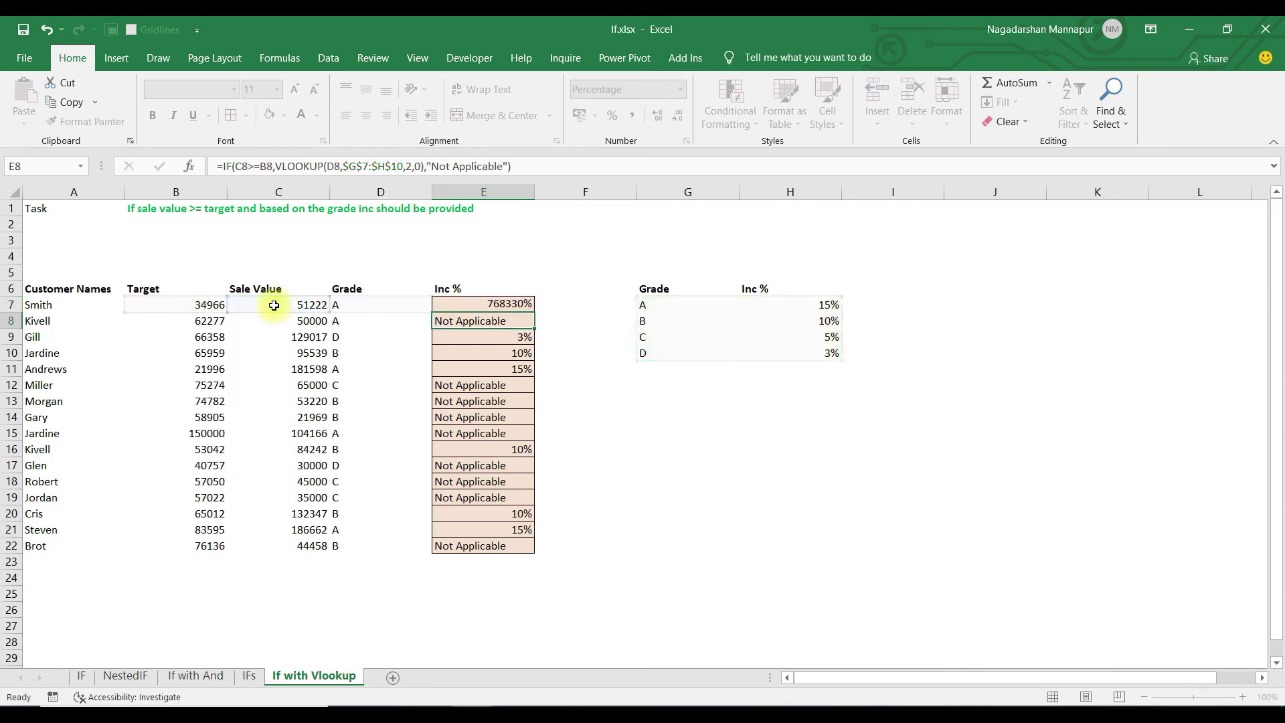
Set E7's number format to General, fill its formula down through E22 and check the filled cells.
click(488, 306)
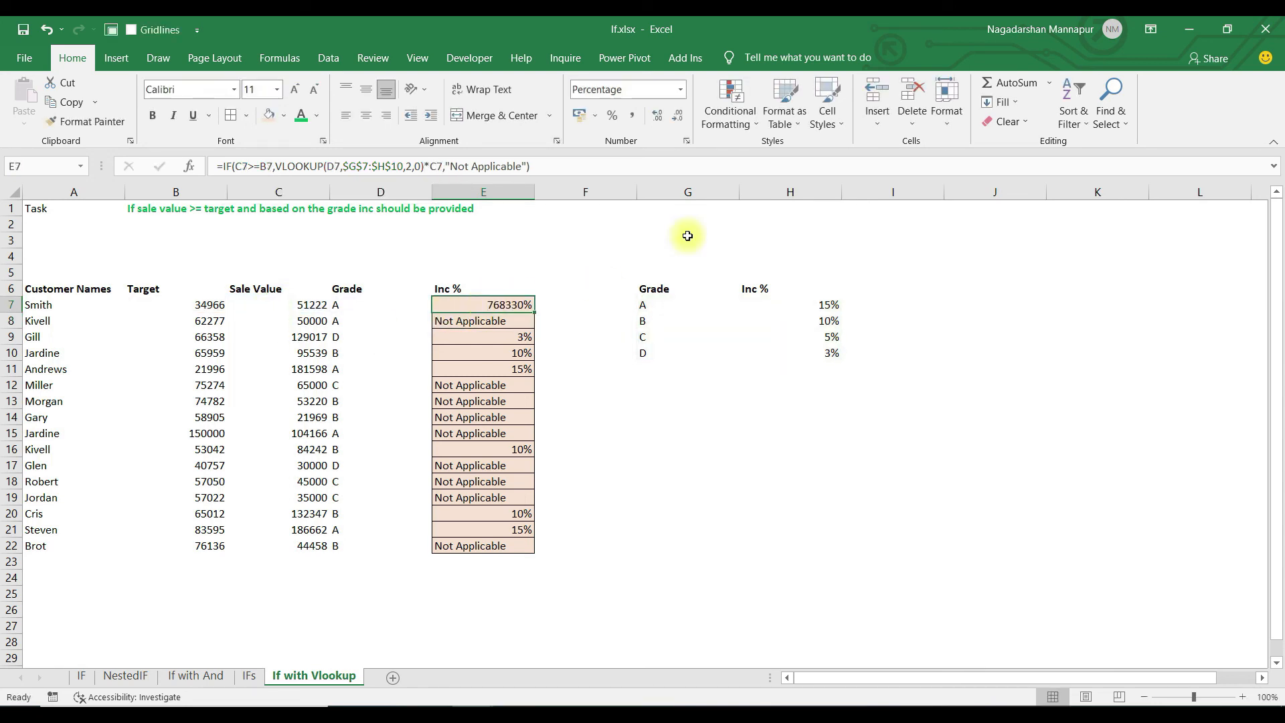
click(680, 90)
click(656, 117)
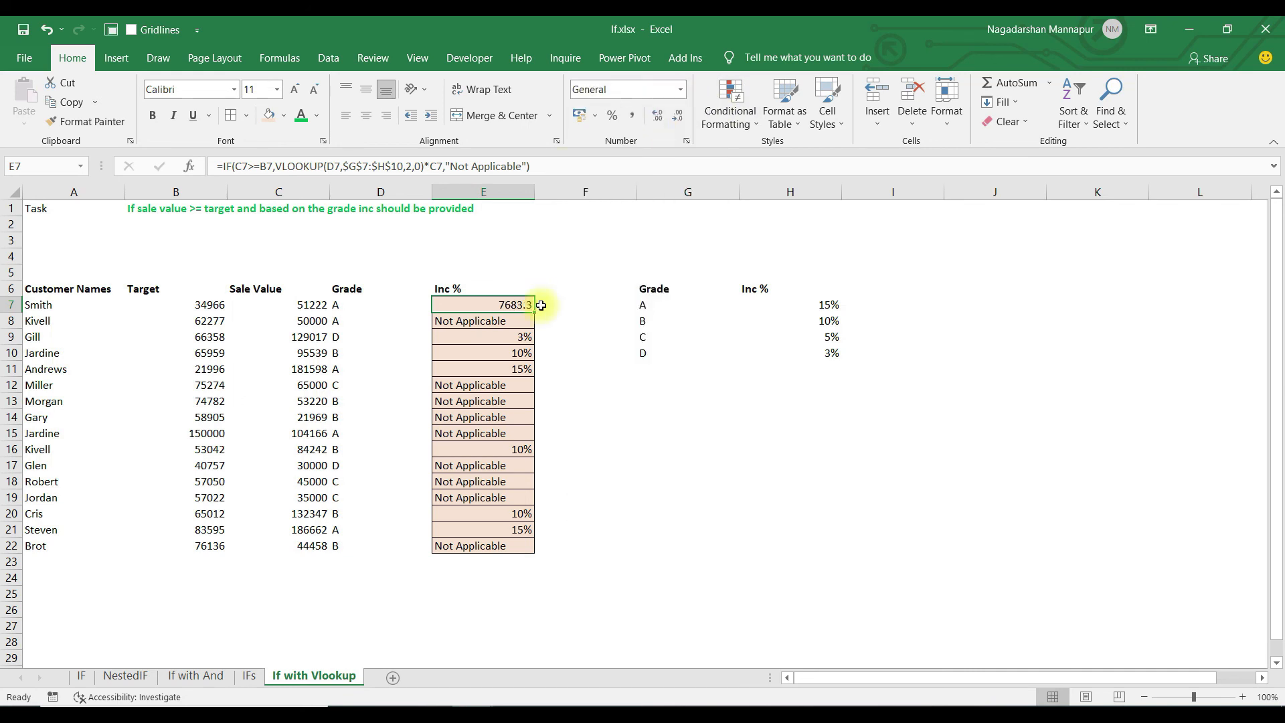
drag(541, 305, 531, 482)
drag(525, 547, 525, 548)
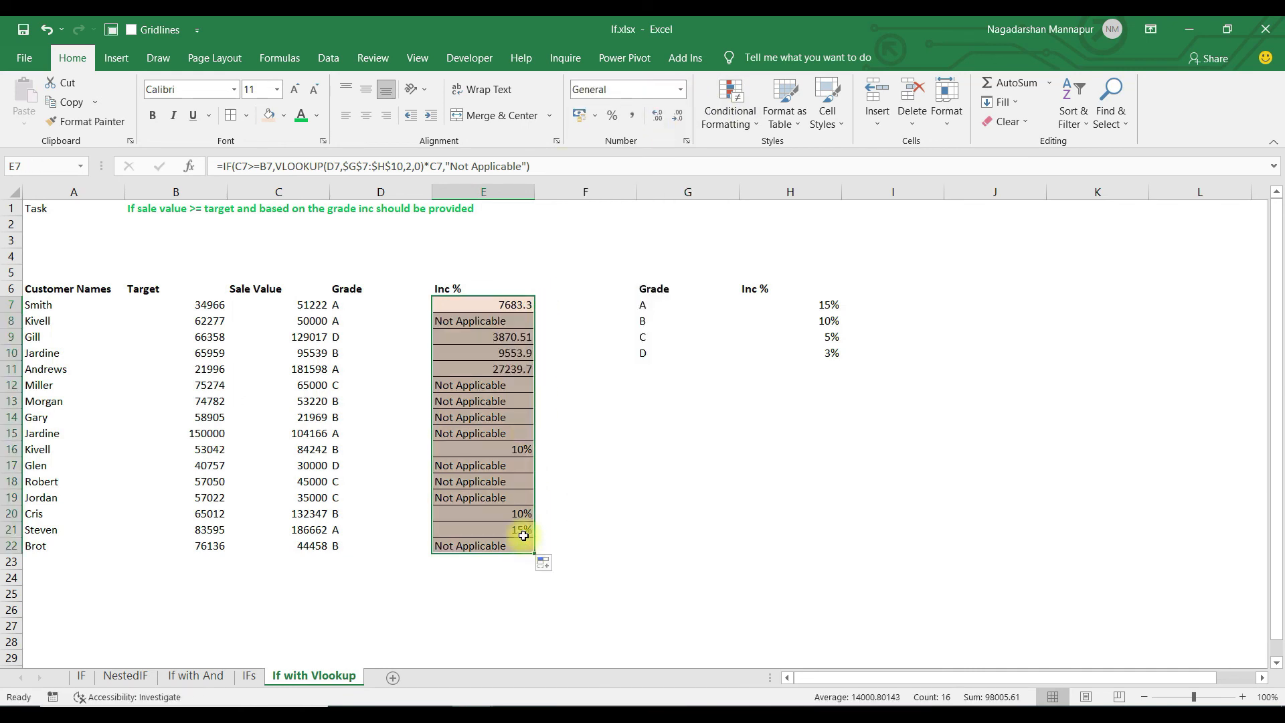
click(499, 338)
click(499, 303)
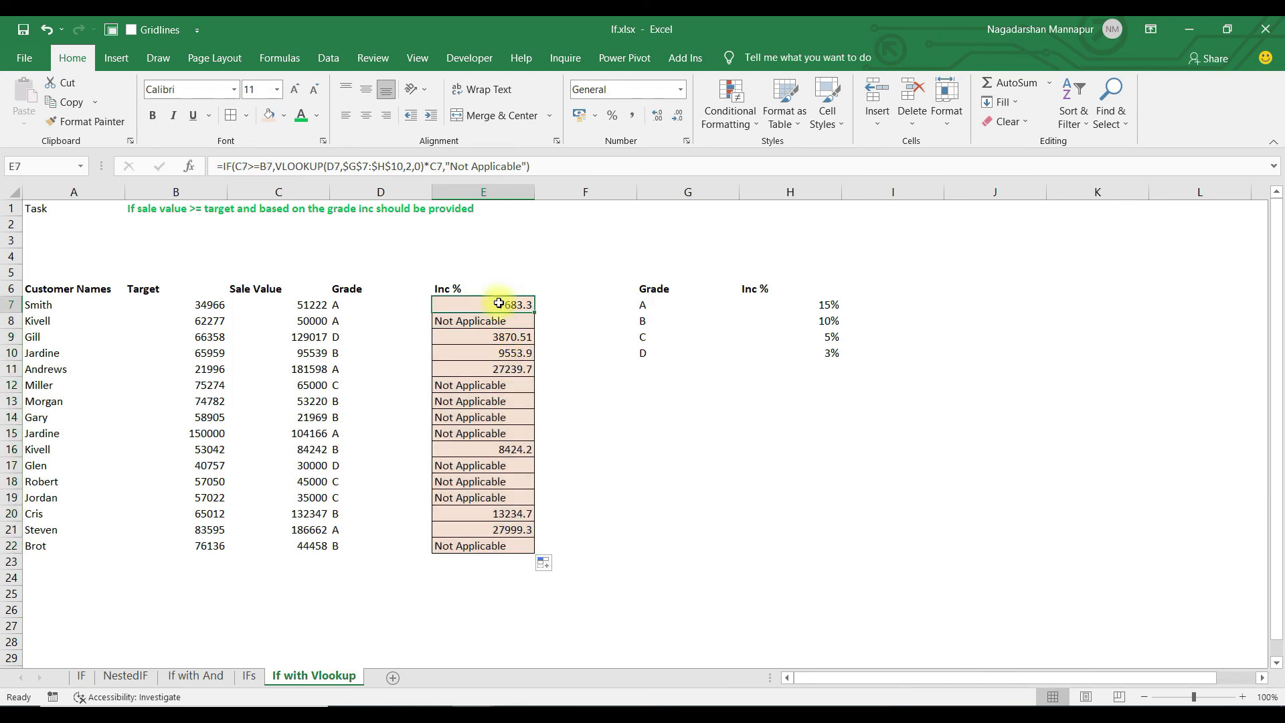